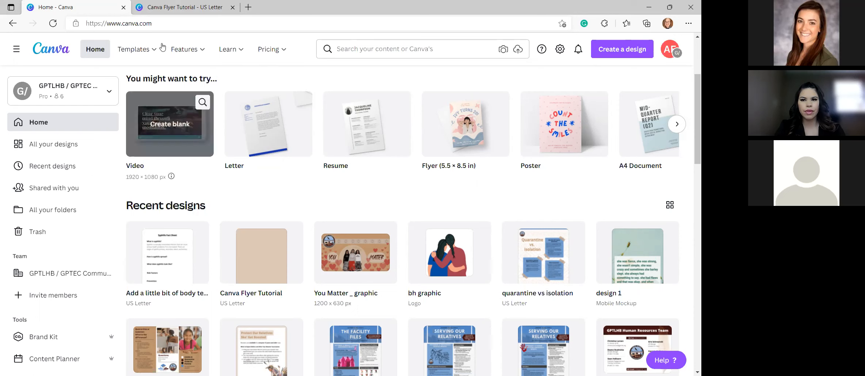
Point out the site's web address and view the list of template categories
{"action": "left_click", "coordinate": [132, 24]}
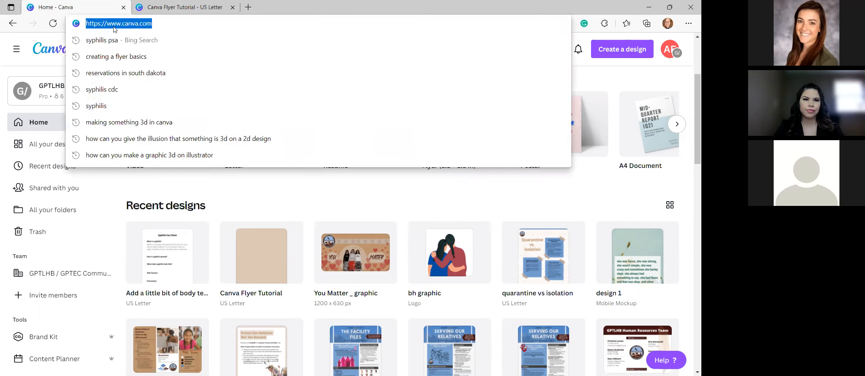
{"action": "left_click", "coordinate": [101, 26]}
{"action": "mouse_move", "coordinate": [137, 49]}
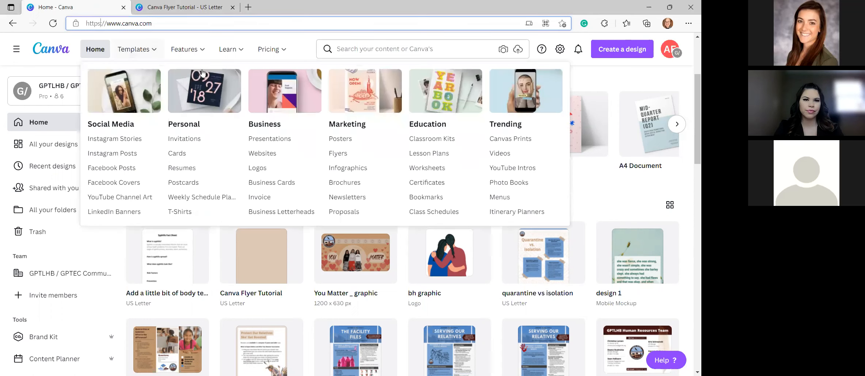
{"action": "left_click", "coordinate": [478, 195]}
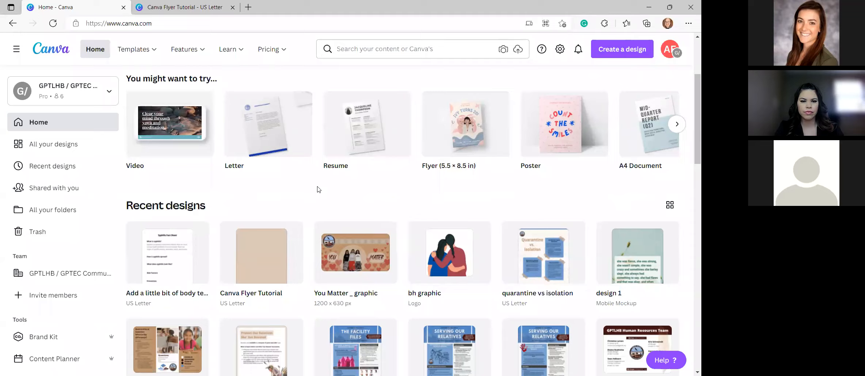
Look over the home page and view the lists of all designs and recent designs
{"action": "scroll", "coordinate": [317, 231], "scroll_direction": "up", "scroll_amount": 2}
{"action": "scroll", "coordinate": [318, 237], "scroll_direction": "up", "scroll_amount": 3}
{"action": "scroll", "coordinate": [312, 264], "scroll_direction": "down", "scroll_amount": 2}
{"action": "scroll", "coordinate": [309, 266], "scroll_direction": "up", "scroll_amount": 2}
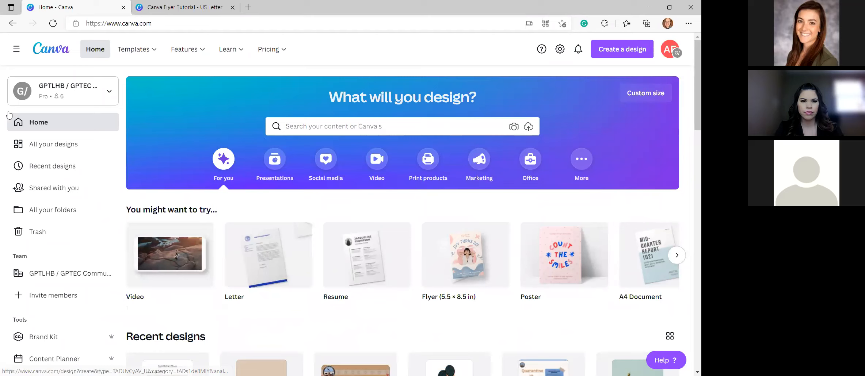
{"action": "left_click", "coordinate": [63, 146]}
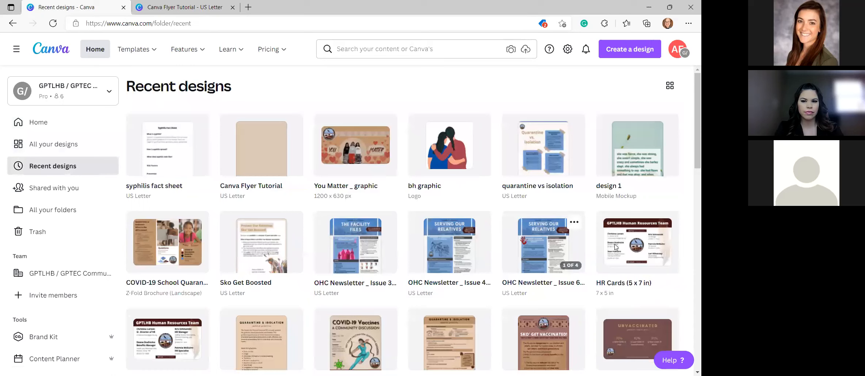
View the designs shared by other people, with a brief look at the folder overview
{"action": "left_click", "coordinate": [79, 191]}
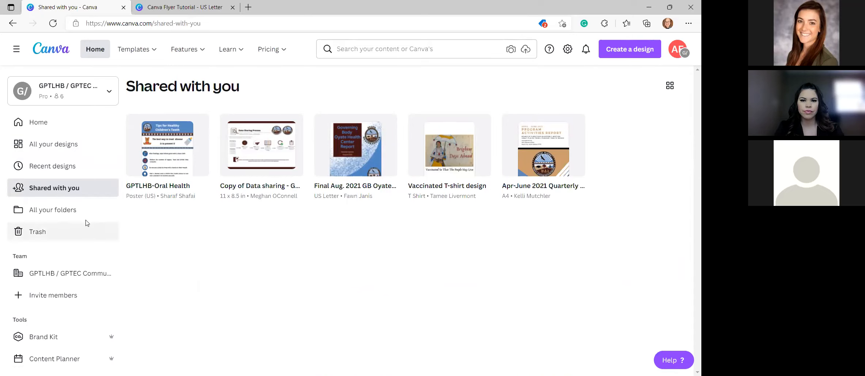
{"action": "left_click", "coordinate": [77, 215]}
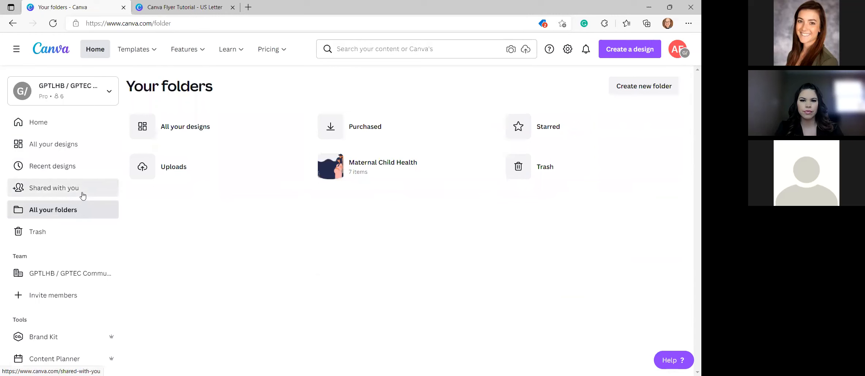
{"action": "left_click", "coordinate": [81, 190]}
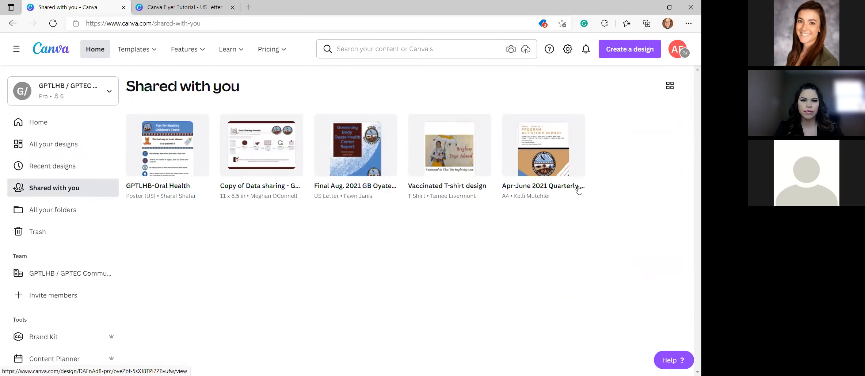
Look through the Maternal Child Health folder and return to the overview of all folders
{"action": "left_click", "coordinate": [78, 208]}
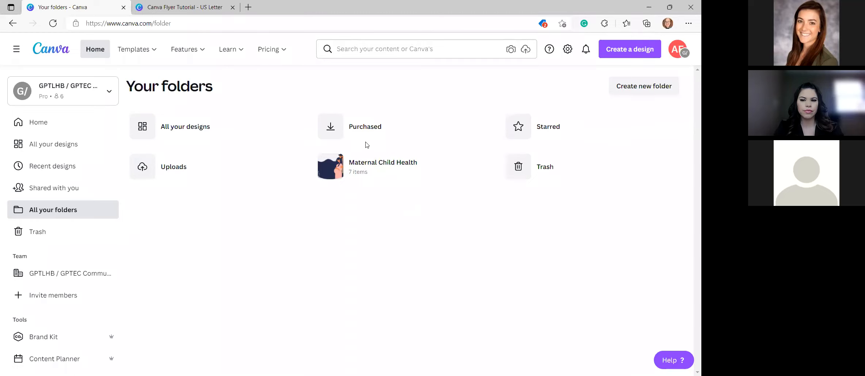
{"action": "left_click", "coordinate": [418, 165]}
{"action": "scroll", "coordinate": [338, 271], "scroll_direction": "down", "scroll_amount": 1}
{"action": "scroll", "coordinate": [338, 270], "scroll_direction": "up", "scroll_amount": 1}
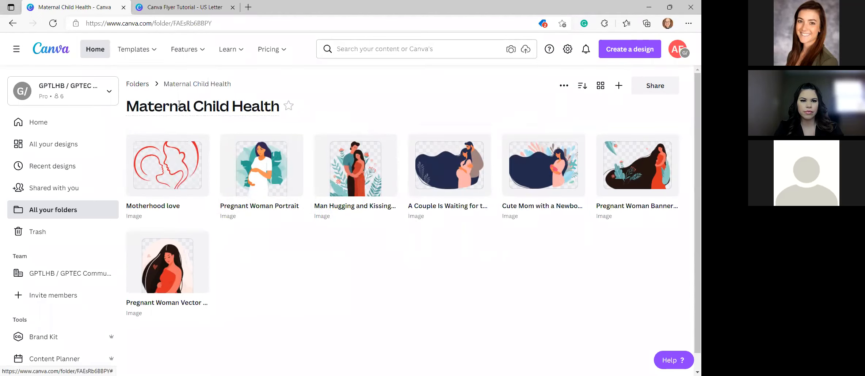
{"action": "left_click", "coordinate": [139, 87]}
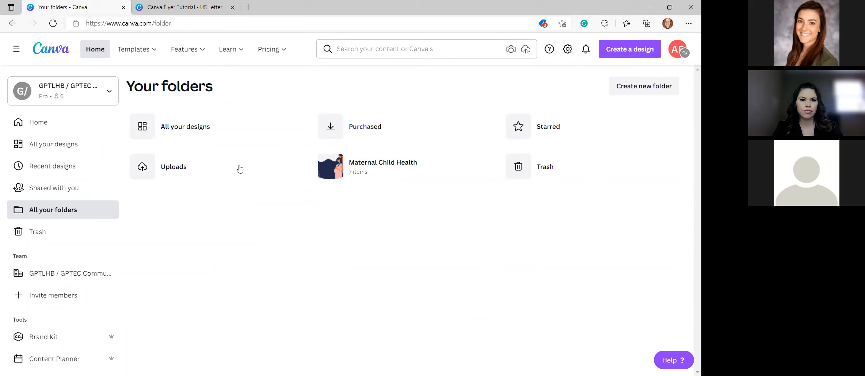
View the deleted designs in the trash and go back to the list of all designs
{"action": "left_click", "coordinate": [180, 51]}
{"action": "left_click", "coordinate": [37, 235]}
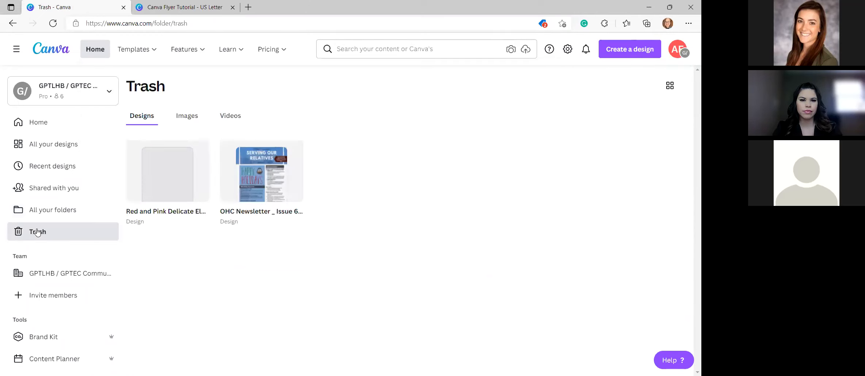
{"action": "left_click", "coordinate": [53, 145]}
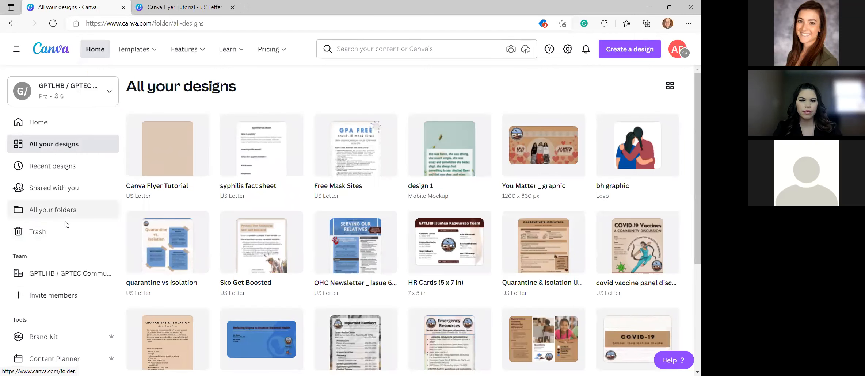
View the GPTLHB / GPTEC Communications team page and the list of other teams available to switch to
{"action": "left_click", "coordinate": [69, 275]}
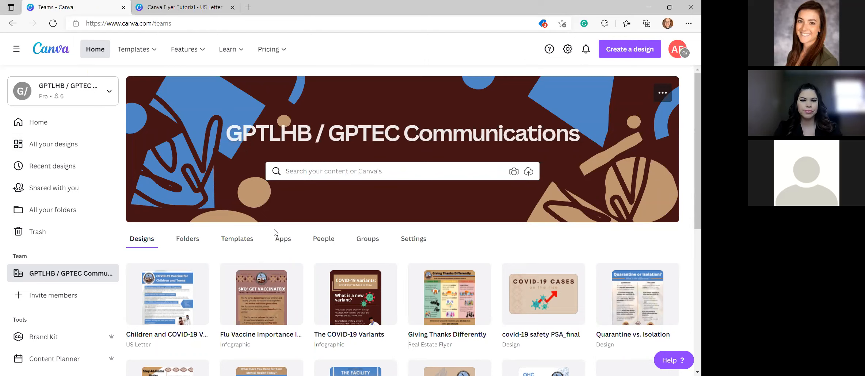
{"action": "scroll", "coordinate": [275, 233], "scroll_direction": "down", "scroll_amount": 1}
{"action": "scroll", "coordinate": [275, 233], "scroll_direction": "up", "scroll_amount": 1}
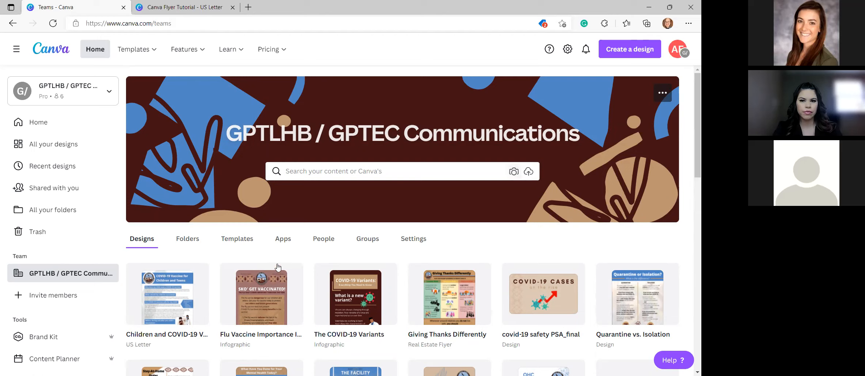
{"action": "left_click", "coordinate": [103, 93]}
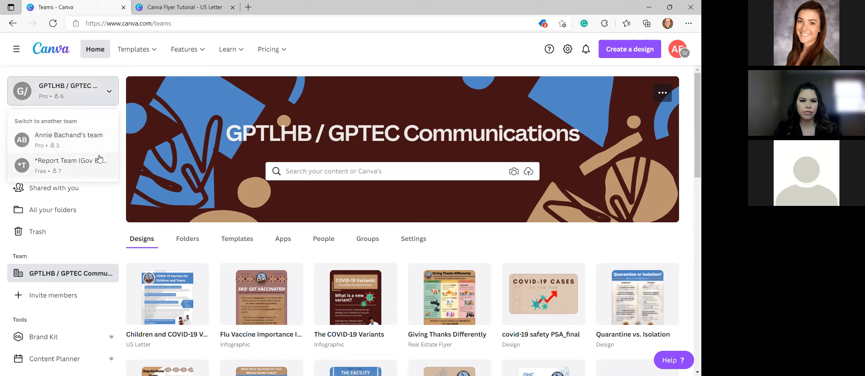
{"action": "left_click", "coordinate": [100, 98]}
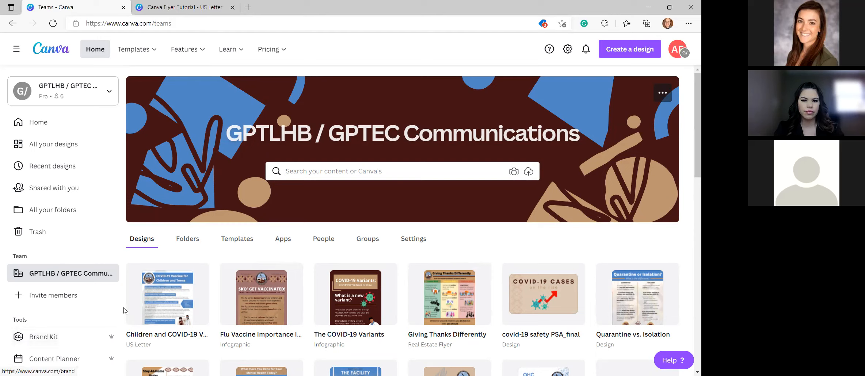
View the Brand Kit and the Content Planner, and return to the list of all designs
{"action": "left_click", "coordinate": [52, 340]}
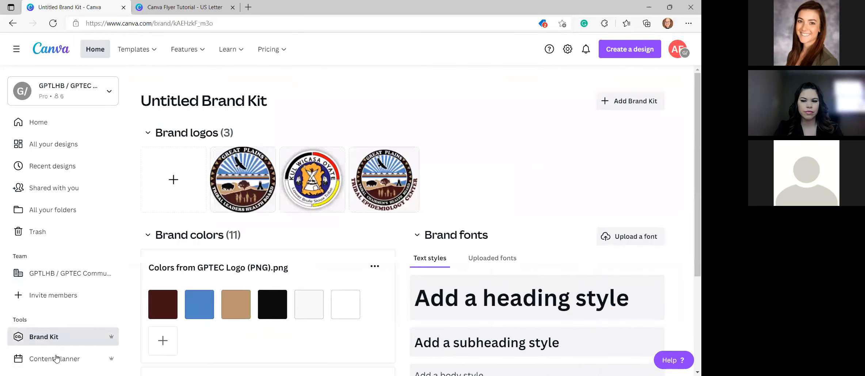
{"action": "left_click", "coordinate": [55, 357]}
{"action": "left_click", "coordinate": [58, 338]}
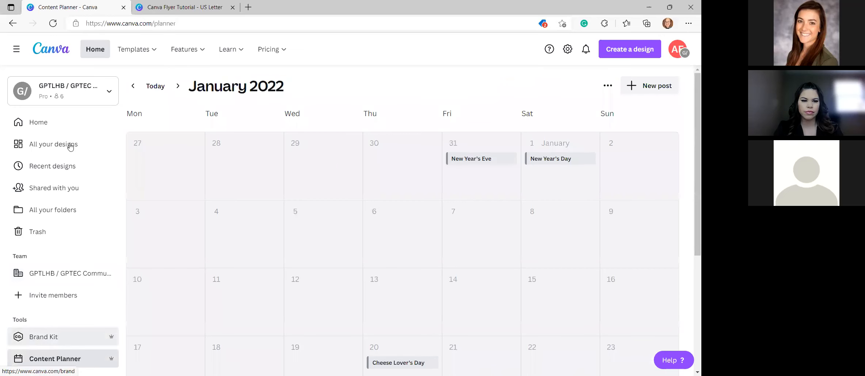
{"action": "left_click", "coordinate": [67, 146]}
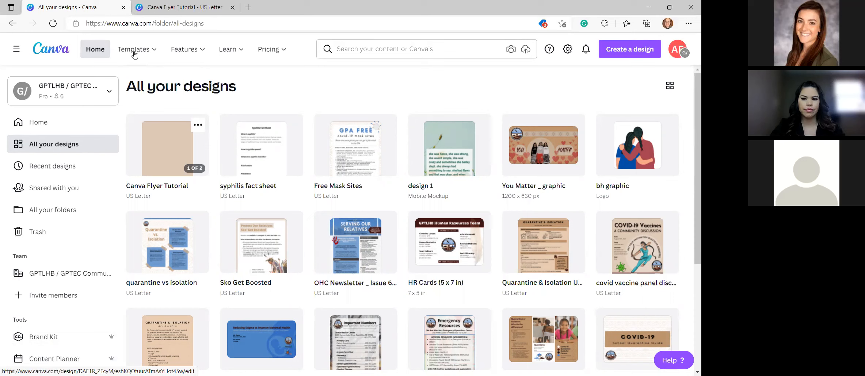
Return to the home page and open the Flyers category of the marketing templates
{"action": "left_click", "coordinate": [98, 52]}
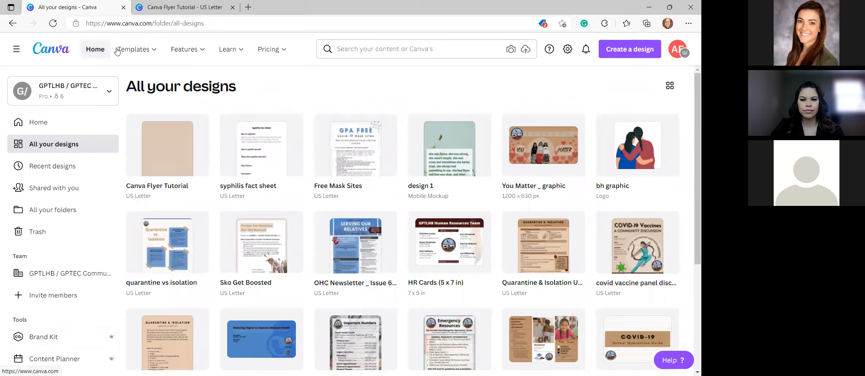
{"action": "left_click", "coordinate": [94, 51]}
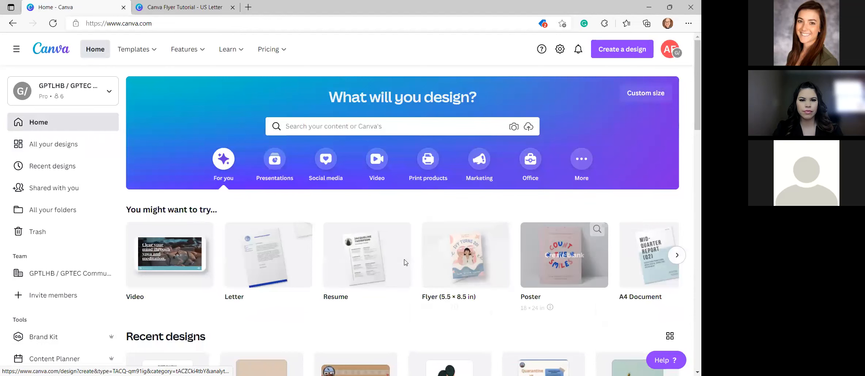
{"action": "mouse_move", "coordinate": [138, 48]}
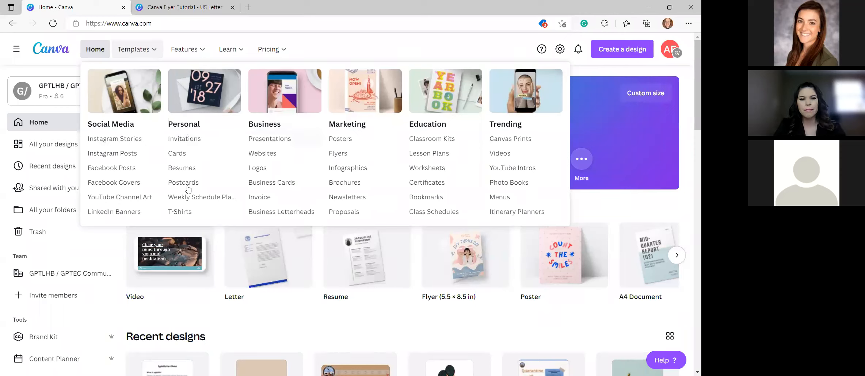
{"action": "left_click", "coordinate": [139, 53]}
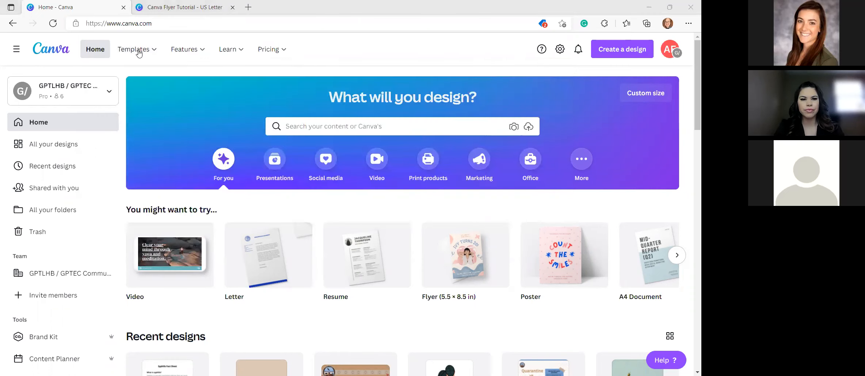
{"action": "left_click", "coordinate": [134, 51]}
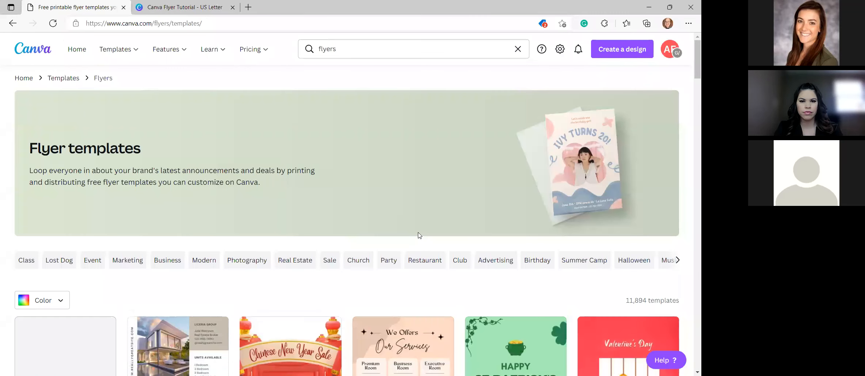
Browse the gallery of flyer templates to examine the available designs and themes
{"action": "scroll", "coordinate": [417, 232], "scroll_direction": "down", "scroll_amount": 5}
{"action": "scroll", "coordinate": [416, 233], "scroll_direction": "down", "scroll_amount": 6}
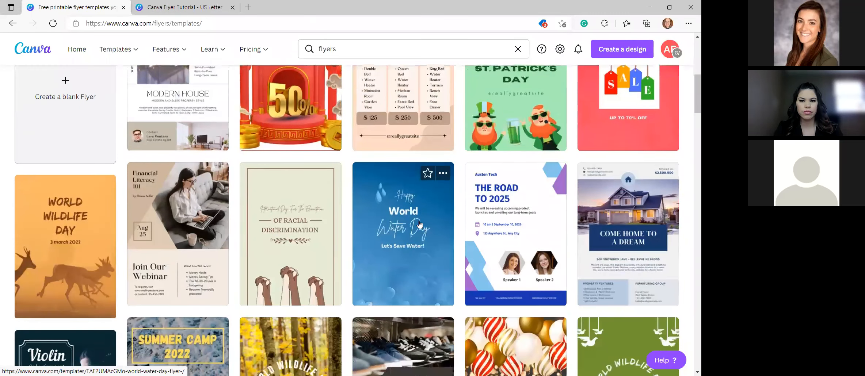
{"action": "scroll", "coordinate": [421, 225], "scroll_direction": "down", "scroll_amount": 2}
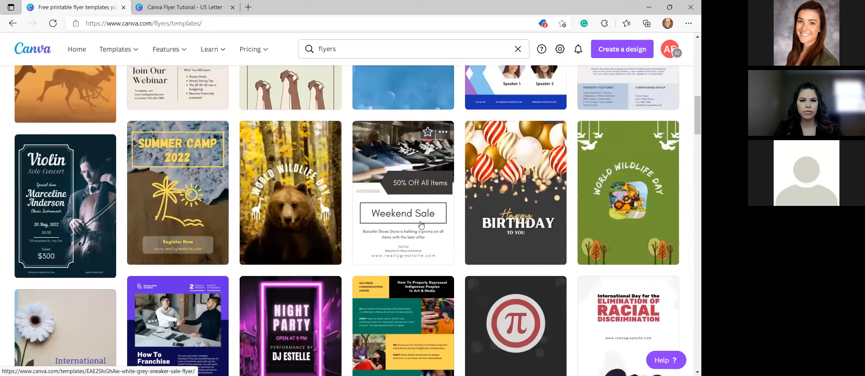
{"action": "scroll", "coordinate": [421, 224], "scroll_direction": "down", "scroll_amount": 3}
{"action": "scroll", "coordinate": [421, 224], "scroll_direction": "down", "scroll_amount": 5}
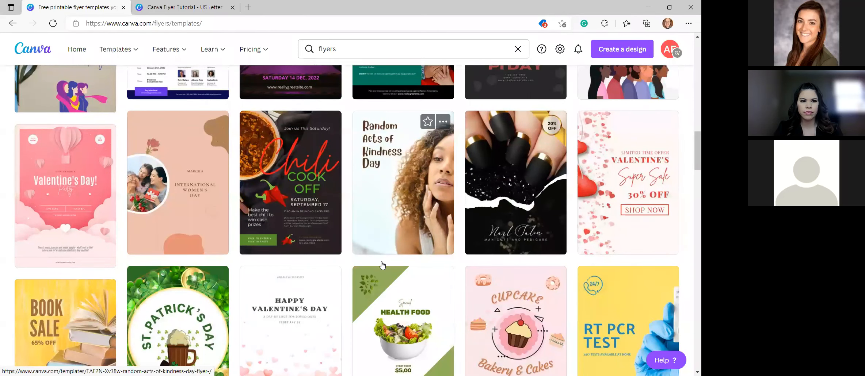
{"action": "scroll", "coordinate": [382, 262], "scroll_direction": "down", "scroll_amount": 10}
{"action": "scroll", "coordinate": [382, 262], "scroll_direction": "down", "scroll_amount": 7}
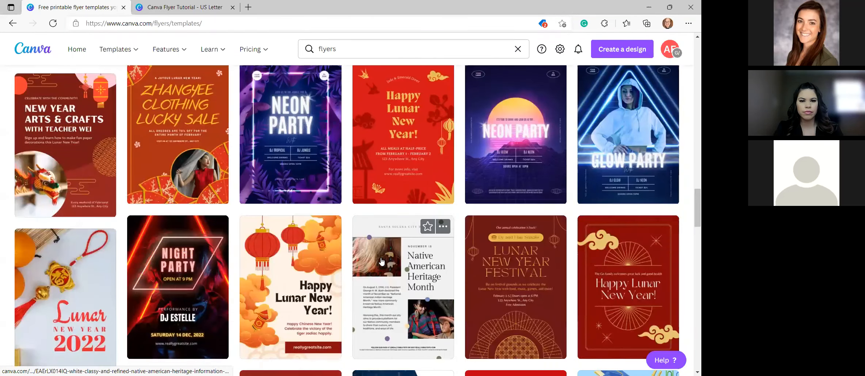
{"action": "scroll", "coordinate": [382, 262], "scroll_direction": "down", "scroll_amount": 3}
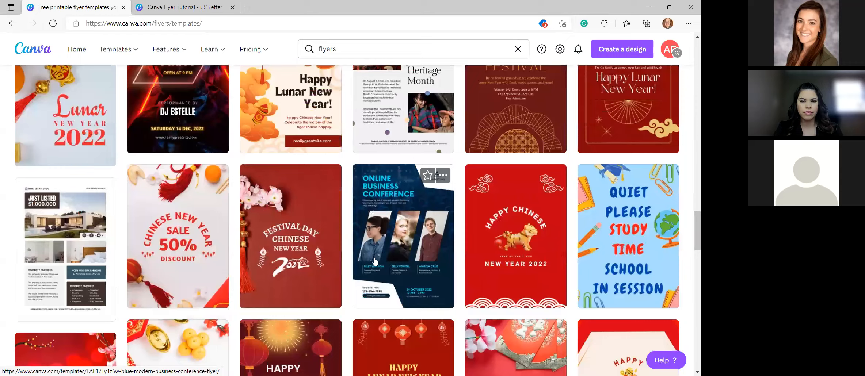
{"action": "scroll", "coordinate": [376, 261], "scroll_direction": "down", "scroll_amount": 7}
{"action": "scroll", "coordinate": [378, 260], "scroll_direction": "down", "scroll_amount": 7}
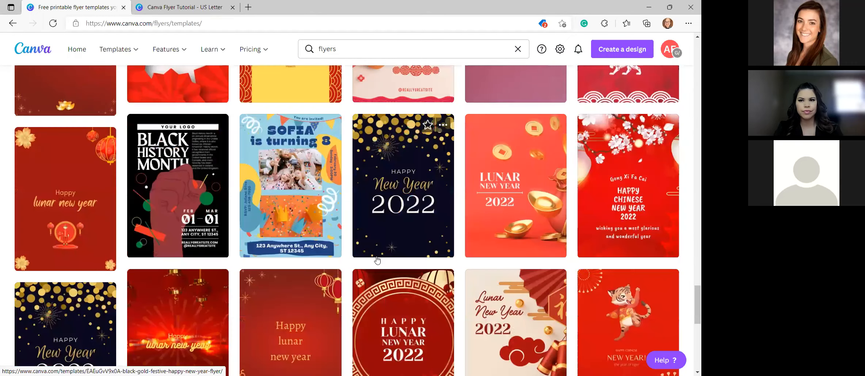
{"action": "scroll", "coordinate": [378, 258], "scroll_direction": "down", "scroll_amount": 3}
{"action": "scroll", "coordinate": [378, 258], "scroll_direction": "down", "scroll_amount": 2}
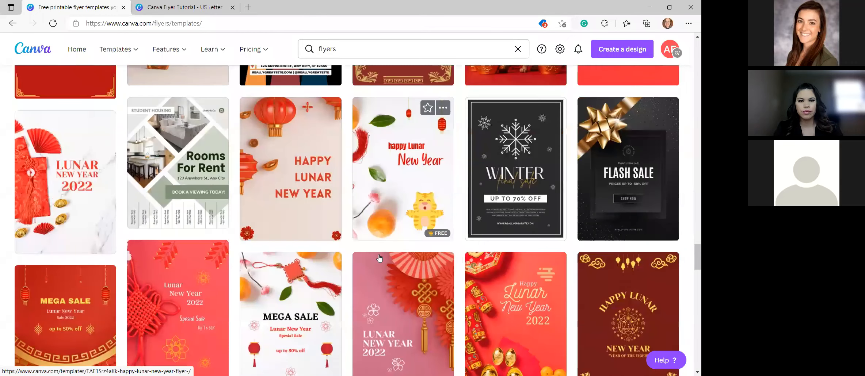
{"action": "scroll", "coordinate": [379, 258], "scroll_direction": "down", "scroll_amount": 5}
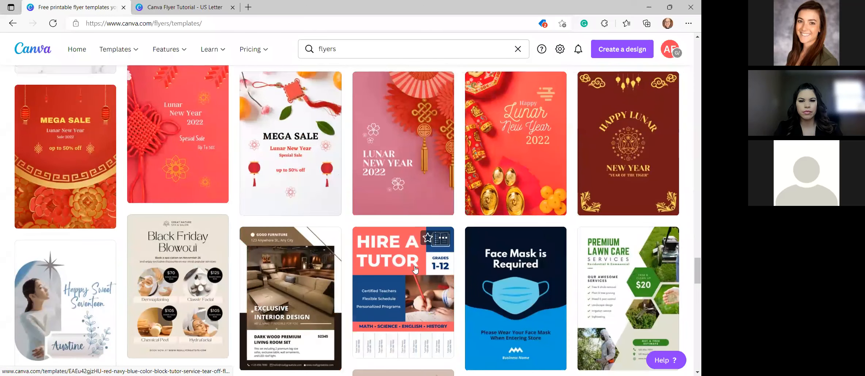
{"action": "scroll", "coordinate": [142, 231], "scroll_direction": "down", "scroll_amount": 3}
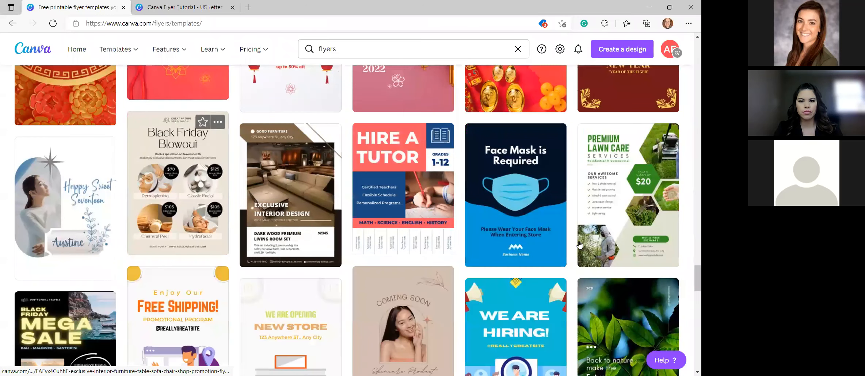
{"action": "scroll", "coordinate": [532, 148], "scroll_direction": "down", "scroll_amount": 1}
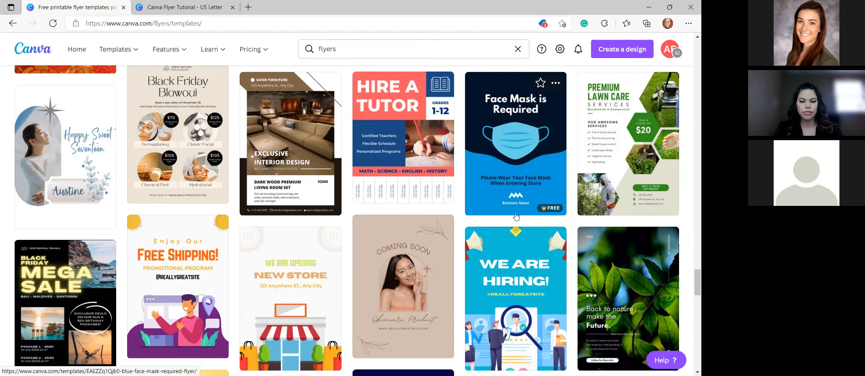
Look further through the flyer templates and return to the start of the gallery with its theme categories
{"action": "scroll", "coordinate": [514, 216], "scroll_direction": "down", "scroll_amount": 1}
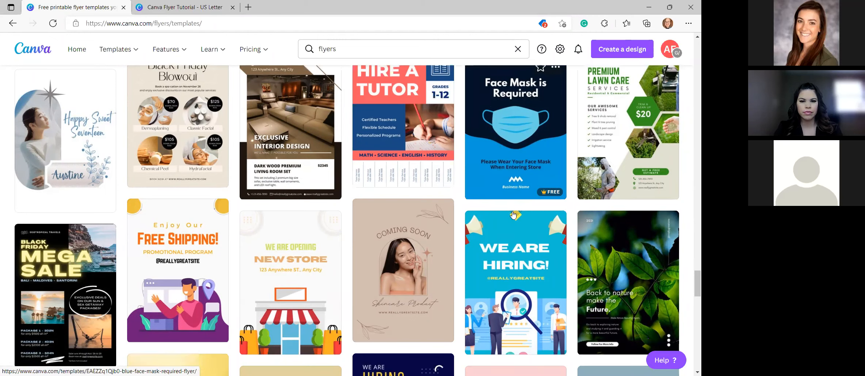
{"action": "scroll", "coordinate": [513, 216], "scroll_direction": "down", "scroll_amount": 10}
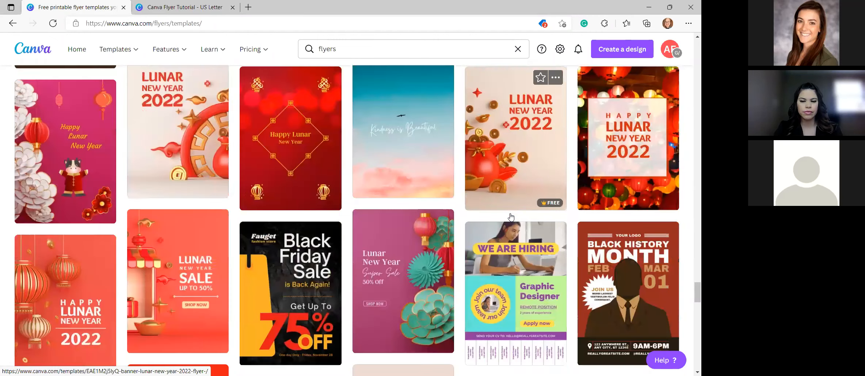
{"action": "scroll", "coordinate": [512, 223], "scroll_direction": "up", "scroll_amount": 6}
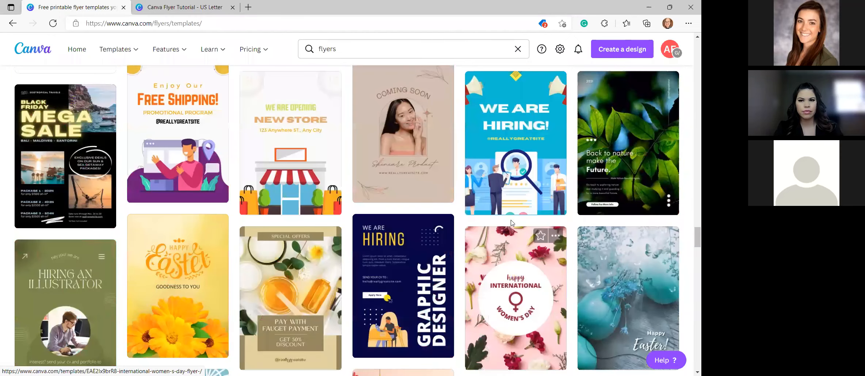
{"action": "scroll", "coordinate": [521, 233], "scroll_direction": "up", "scroll_amount": 4}
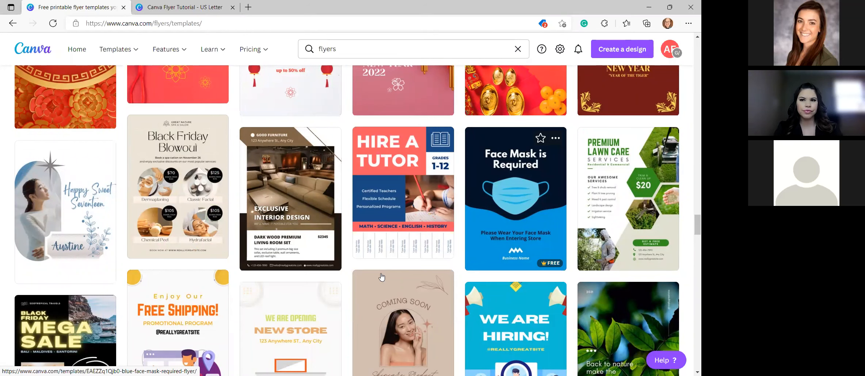
{"action": "scroll", "coordinate": [383, 276], "scroll_direction": "up", "scroll_amount": 10}
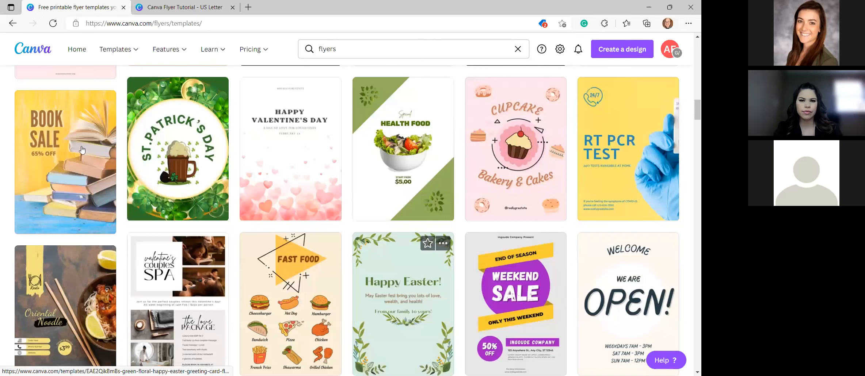
{"action": "scroll", "coordinate": [647, 86], "scroll_direction": "up", "scroll_amount": 10}
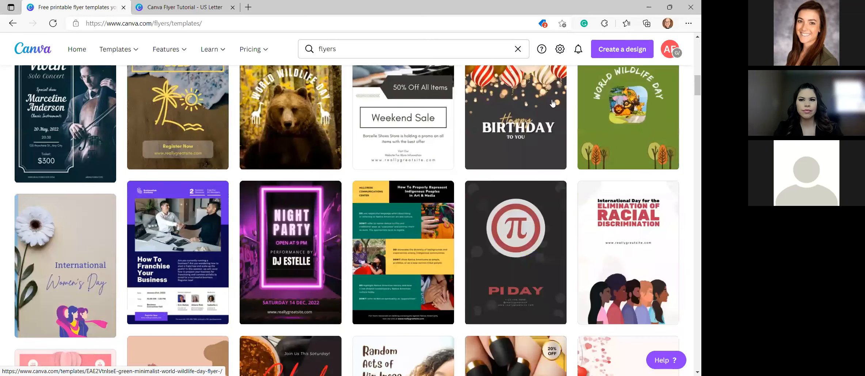
{"action": "scroll", "coordinate": [311, 196], "scroll_direction": "up", "scroll_amount": 5}
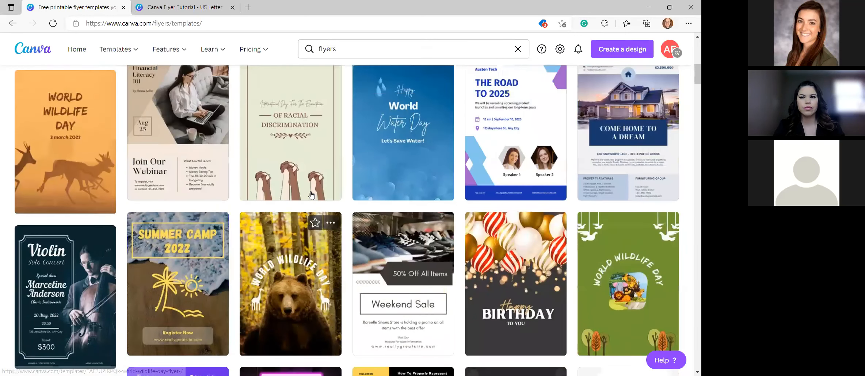
{"action": "scroll", "coordinate": [440, 256], "scroll_direction": "up", "scroll_amount": 2}
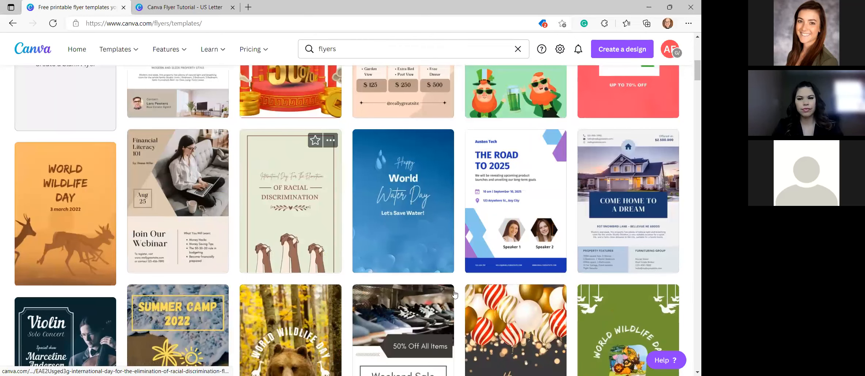
{"action": "scroll", "coordinate": [455, 295], "scroll_direction": "up", "scroll_amount": 4}
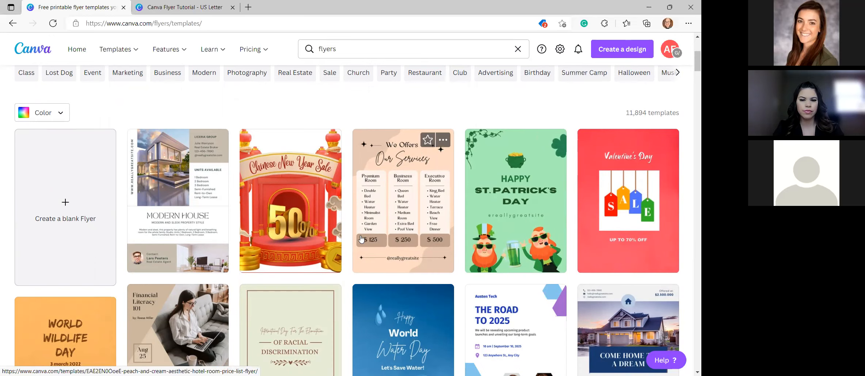
{"action": "scroll", "coordinate": [287, 219], "scroll_direction": "down", "scroll_amount": 1}
{"action": "scroll", "coordinate": [232, 185], "scroll_direction": "up", "scroll_amount": 2}
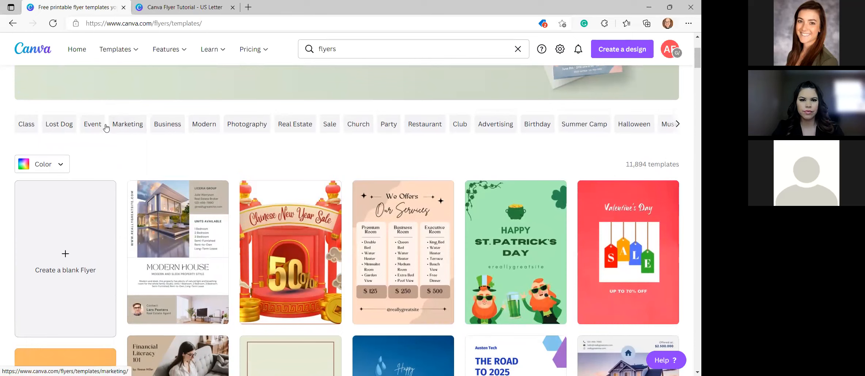
Look through the full list of flyer categories and browse the Dog Walker flyer templates
{"action": "left_click", "coordinate": [678, 124]}
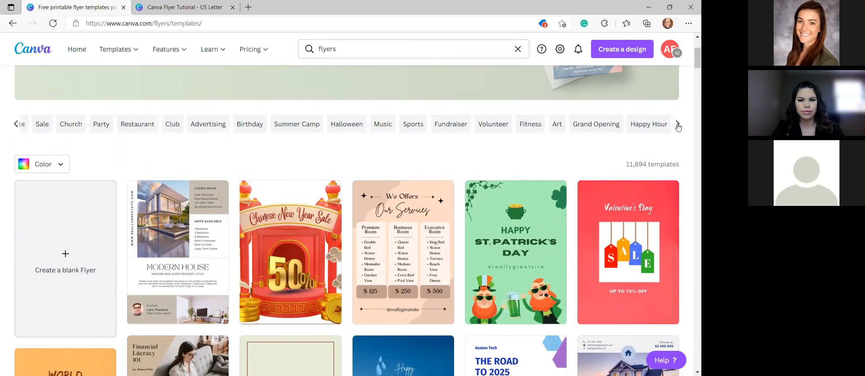
{"action": "left_click", "coordinate": [677, 124]}
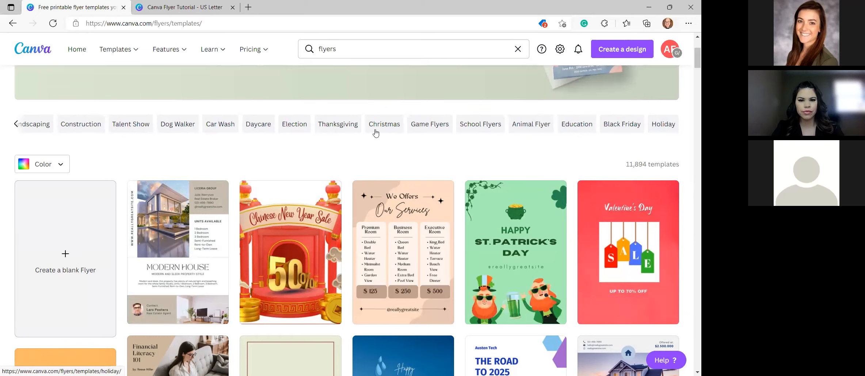
{"action": "scroll", "coordinate": [431, 252], "scroll_direction": "down", "scroll_amount": 8}
{"action": "scroll", "coordinate": [437, 253], "scroll_direction": "down", "scroll_amount": 9}
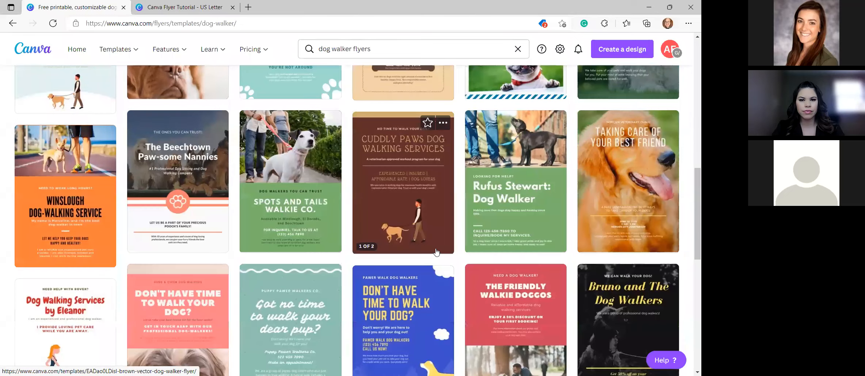
{"action": "scroll", "coordinate": [438, 252], "scroll_direction": "down", "scroll_amount": 1}
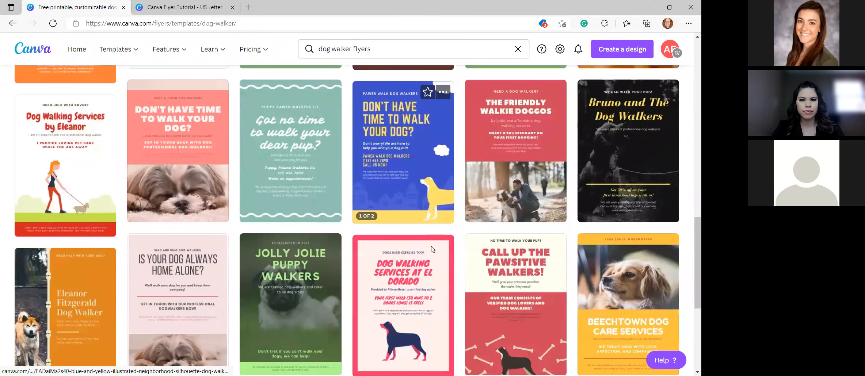
{"action": "scroll", "coordinate": [433, 248], "scroll_direction": "up", "scroll_amount": 18}
Return to the general flyers page and browse the Advertising flyer templates
{"action": "left_click", "coordinate": [102, 79]}
{"action": "scroll", "coordinate": [340, 252], "scroll_direction": "down", "scroll_amount": 2}
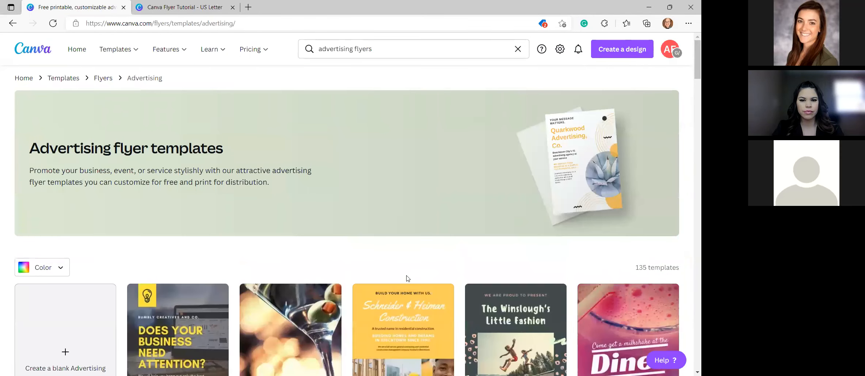
{"action": "scroll", "coordinate": [405, 276], "scroll_direction": "down", "scroll_amount": 3}
{"action": "scroll", "coordinate": [412, 282], "scroll_direction": "down", "scroll_amount": 3}
{"action": "scroll", "coordinate": [413, 284], "scroll_direction": "down", "scroll_amount": 7}
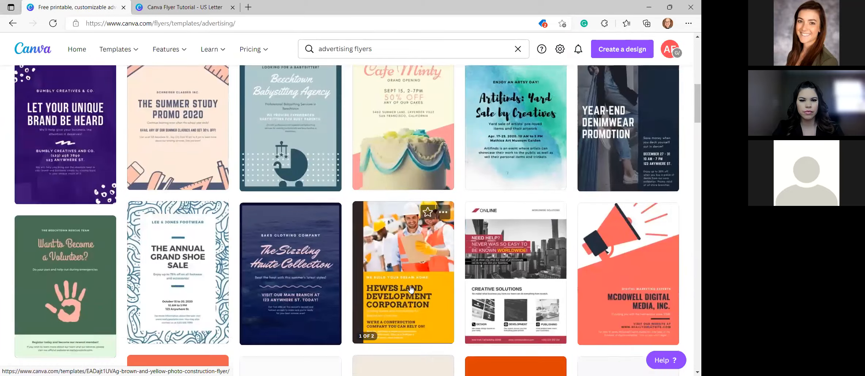
{"action": "scroll", "coordinate": [423, 282], "scroll_direction": "down", "scroll_amount": 2}
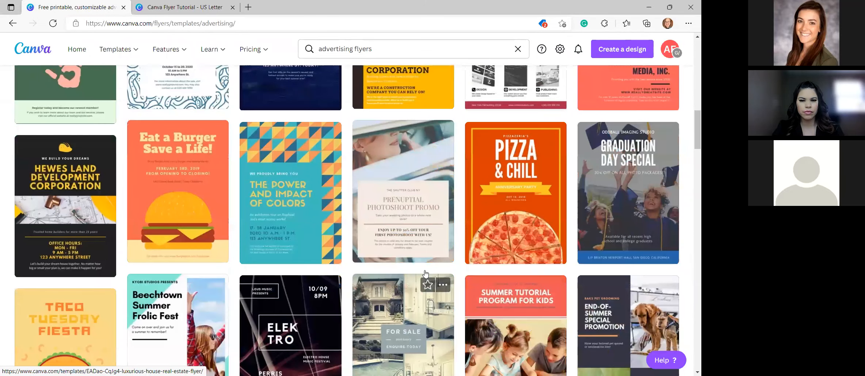
{"action": "scroll", "coordinate": [291, 262], "scroll_direction": "up", "scroll_amount": 15}
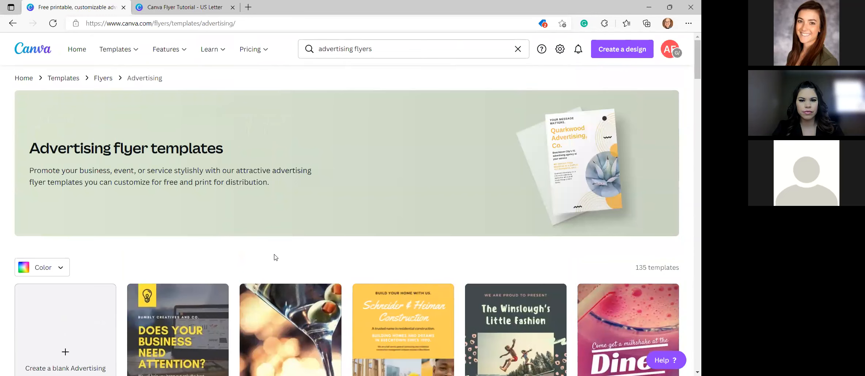
{"action": "scroll", "coordinate": [270, 254], "scroll_direction": "down", "scroll_amount": 5}
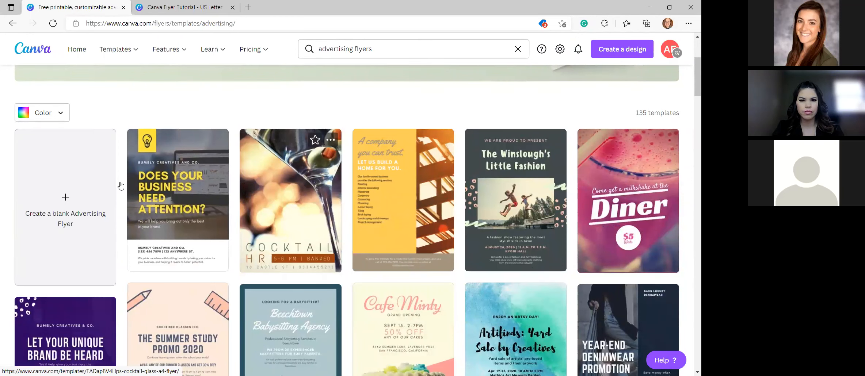
Preview both pages of the Pink, Blue and Cream Summer Tutor Flyer template and close the preview
{"action": "left_click", "coordinate": [178, 329]}
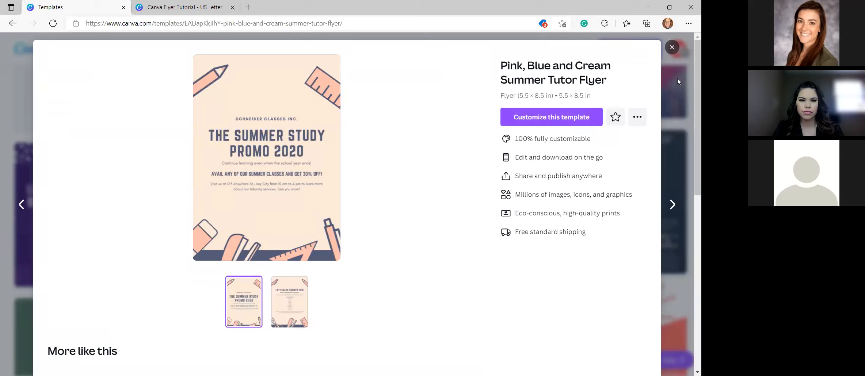
{"action": "left_click", "coordinate": [284, 304]}
{"action": "left_click", "coordinate": [253, 308]}
{"action": "left_click", "coordinate": [284, 304]}
{"action": "left_click", "coordinate": [242, 309]}
{"action": "left_click", "coordinate": [282, 303]}
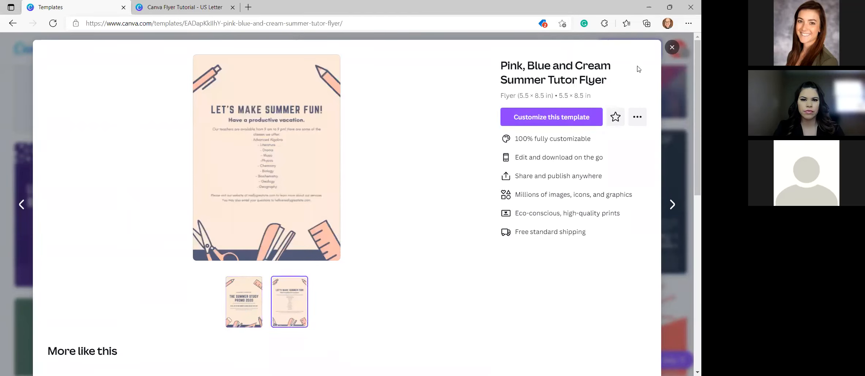
{"action": "left_click", "coordinate": [672, 48]}
Return to the home page and look over the available template and feature categories
{"action": "scroll", "coordinate": [435, 322], "scroll_direction": "up", "scroll_amount": 2}
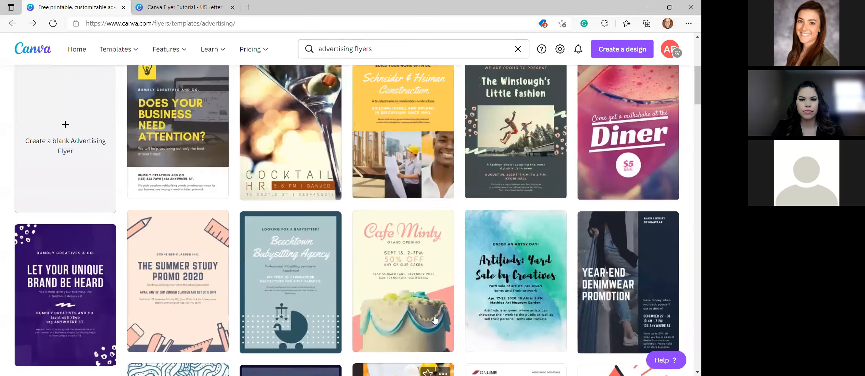
{"action": "scroll", "coordinate": [435, 314], "scroll_direction": "up", "scroll_amount": 5}
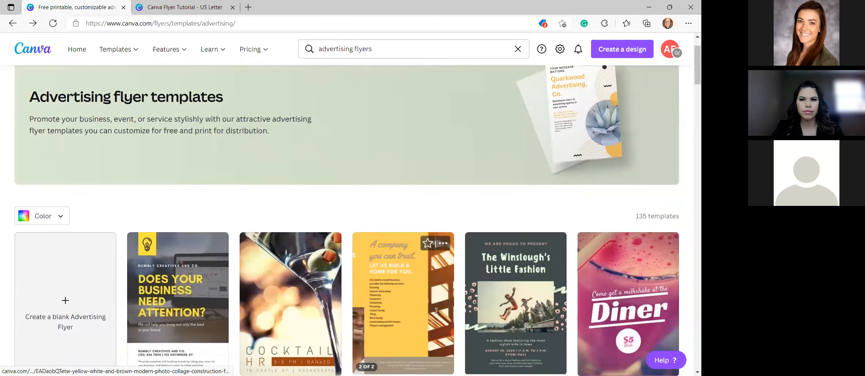
{"action": "left_click", "coordinate": [76, 53]}
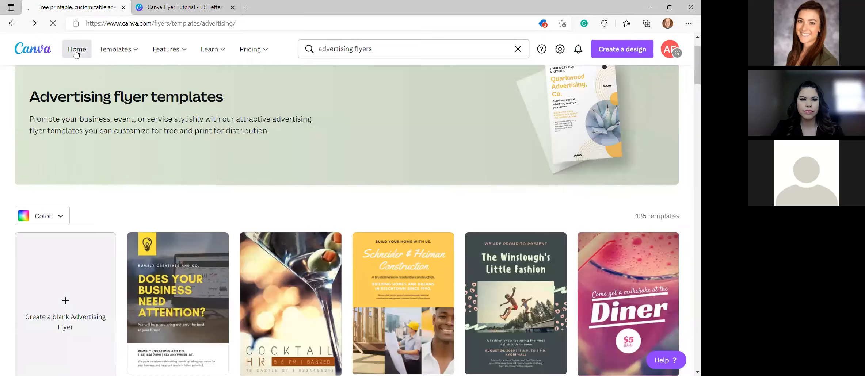
{"action": "mouse_move", "coordinate": [133, 48]}
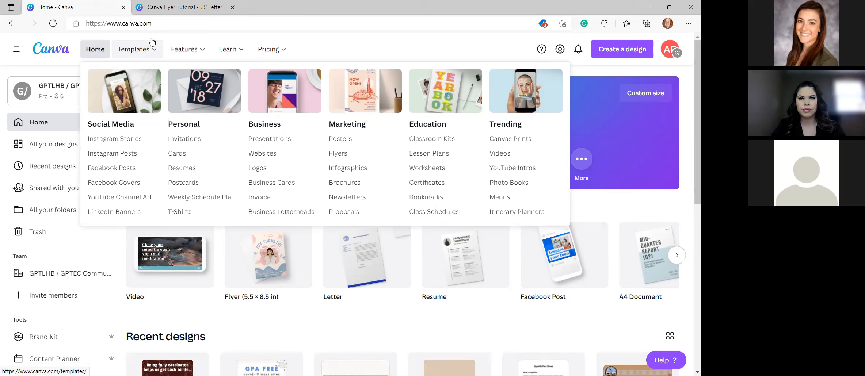
{"action": "mouse_move", "coordinate": [187, 43]}
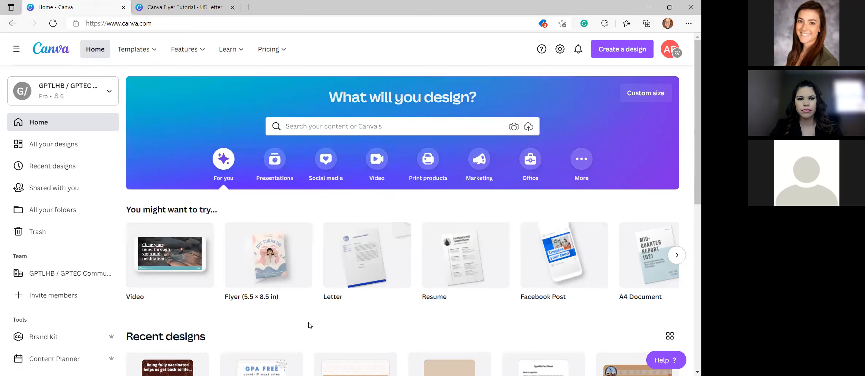
{"action": "mouse_move", "coordinate": [139, 51]}
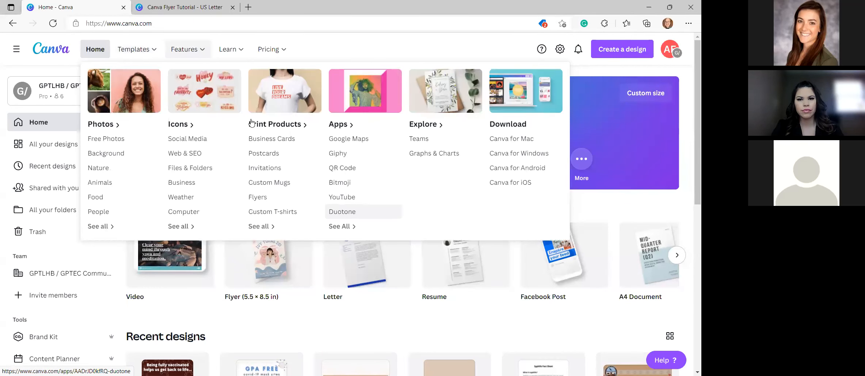
{"action": "mouse_move", "coordinate": [227, 55]}
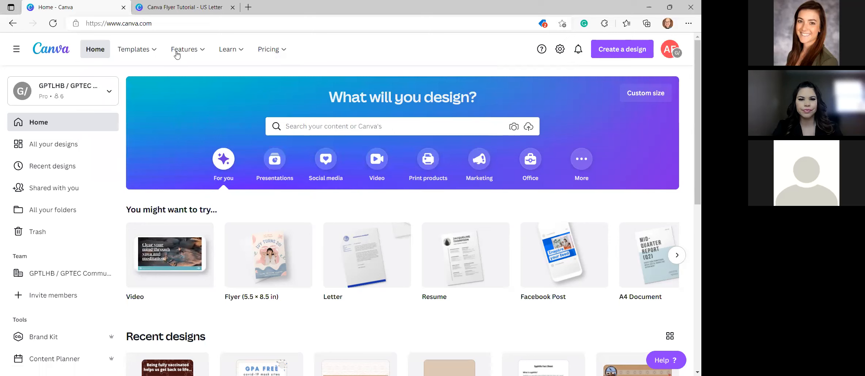
Open the flyer templates from the marketing group and narrow them to the Marketing flyer category
{"action": "mouse_move", "coordinate": [150, 68]}
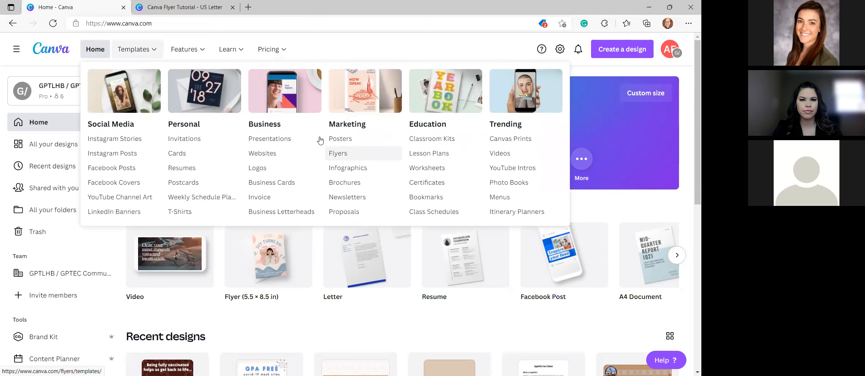
{"action": "left_click", "coordinate": [338, 154]}
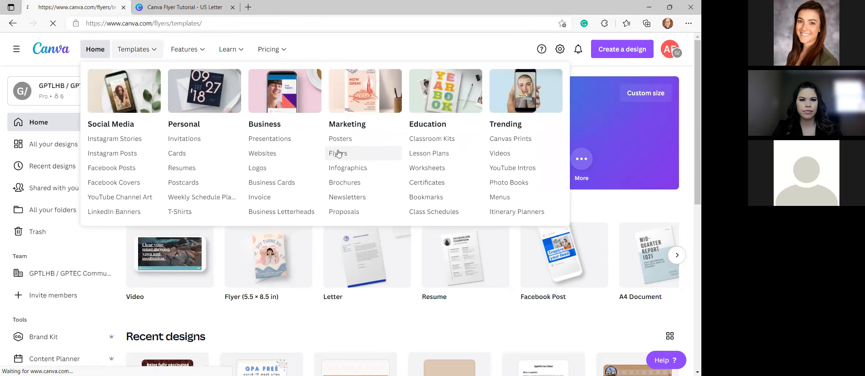
{"action": "scroll", "coordinate": [332, 218], "scroll_direction": "down", "scroll_amount": 3}
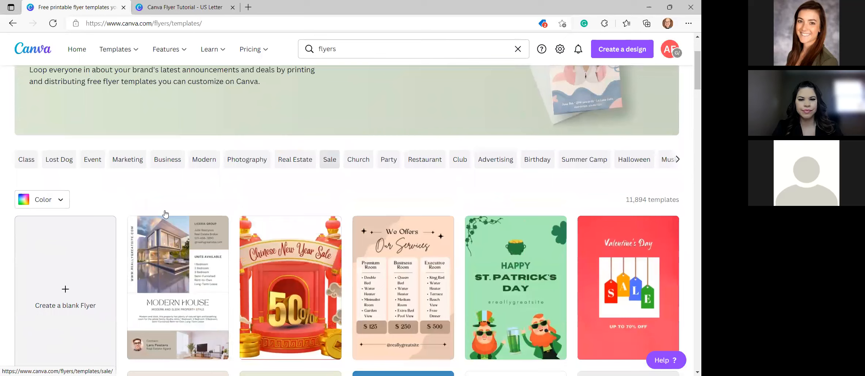
{"action": "left_click", "coordinate": [128, 159]}
Choose the Blue Geometric Fitness Flyer template for Baks Gym & Wellness Center and open it for customizing
{"action": "scroll", "coordinate": [395, 240], "scroll_direction": "down", "scroll_amount": 5}
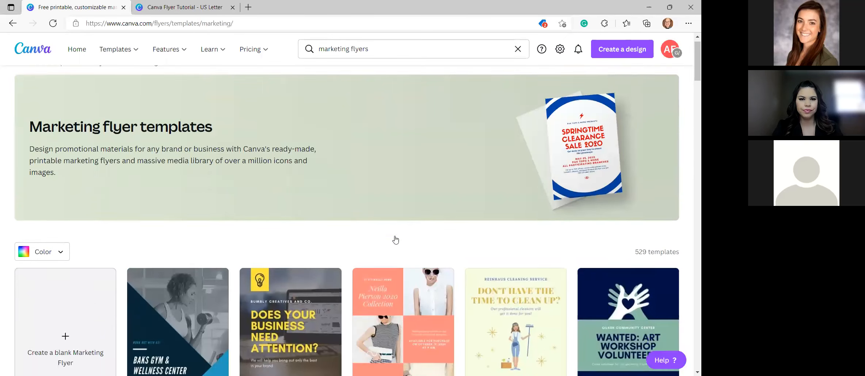
{"action": "scroll", "coordinate": [395, 239], "scroll_direction": "down", "scroll_amount": 1}
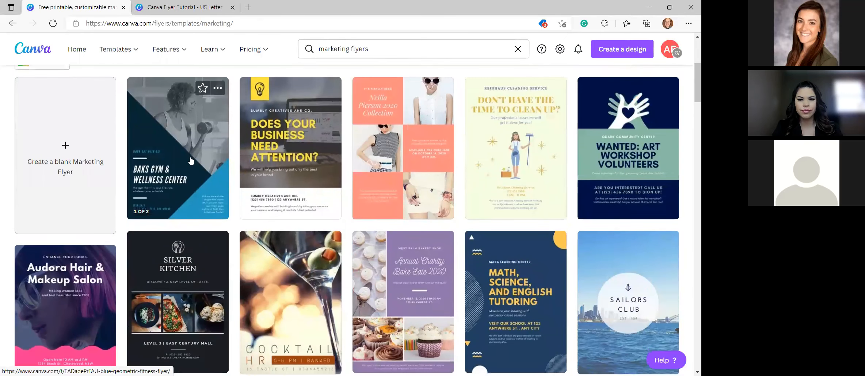
{"action": "left_click", "coordinate": [190, 160]}
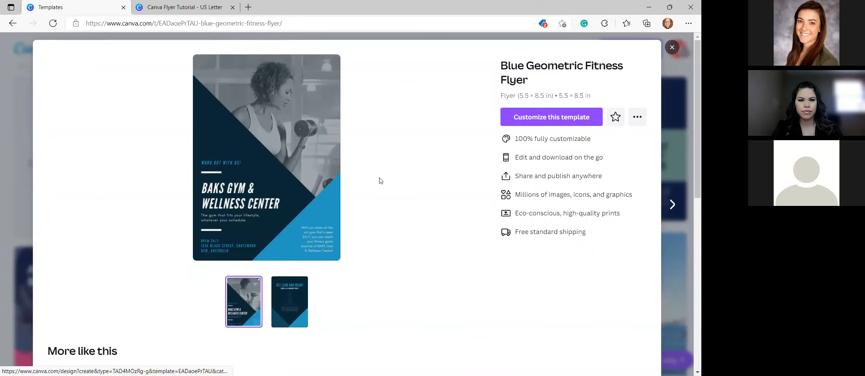
{"action": "left_click", "coordinate": [551, 121]}
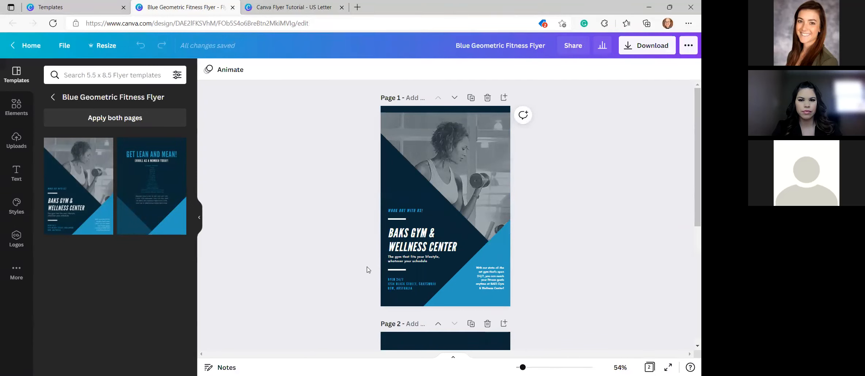
Return to the full template list and look over the recently used, suggested and seasonal flyer templates
{"action": "left_click", "coordinate": [52, 98]}
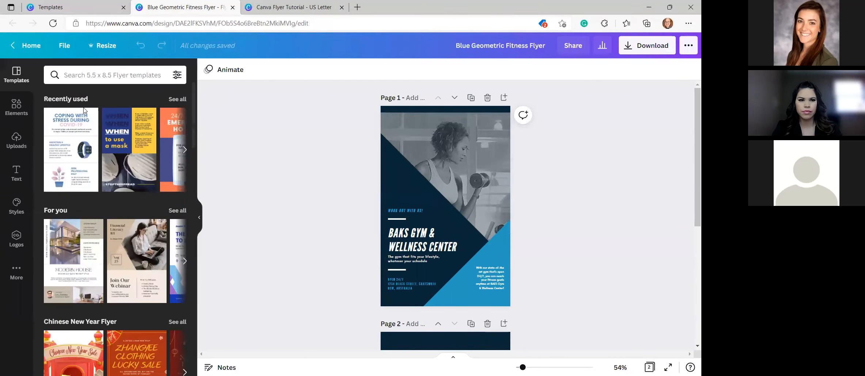
{"action": "scroll", "coordinate": [104, 260], "scroll_direction": "down", "scroll_amount": 5}
{"action": "scroll", "coordinate": [104, 259], "scroll_direction": "down", "scroll_amount": 10}
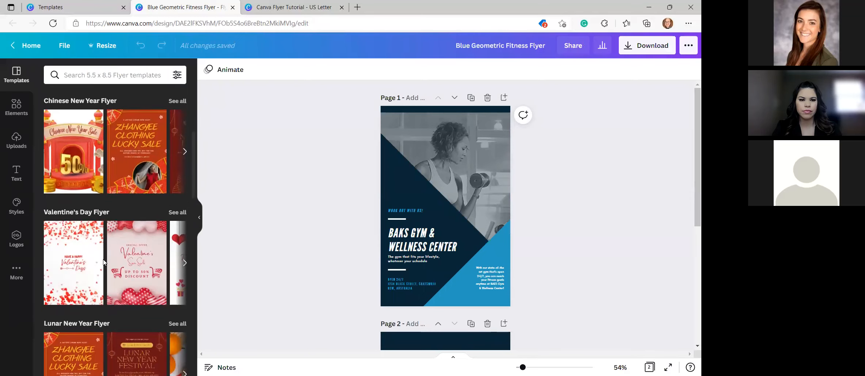
{"action": "scroll", "coordinate": [103, 264], "scroll_direction": "up", "scroll_amount": 15}
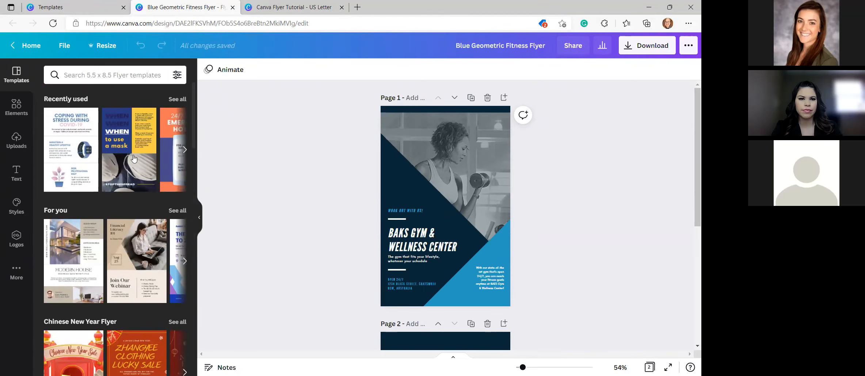
Replace page 1 with the recently used "When to use a mask" flyer template and check the pages
{"action": "left_click", "coordinate": [131, 156]}
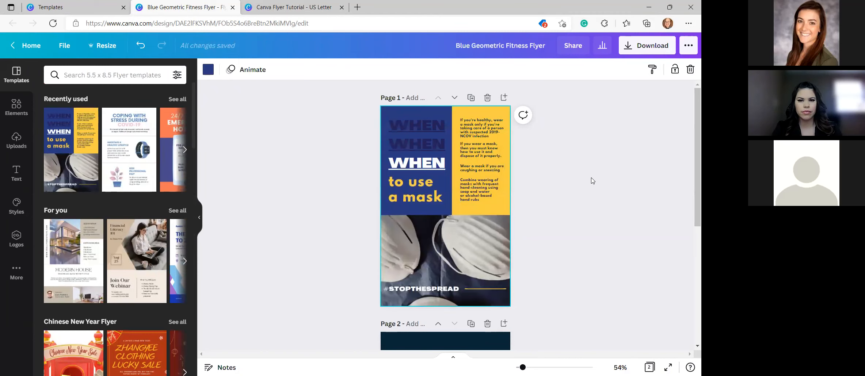
{"action": "scroll", "coordinate": [556, 241], "scroll_direction": "down", "scroll_amount": 5}
{"action": "scroll", "coordinate": [556, 241], "scroll_direction": "up", "scroll_amount": 5}
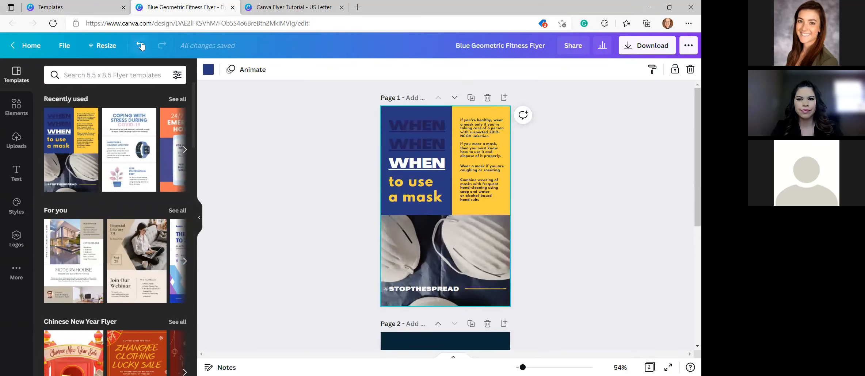
Apply both pages of the Blue and Pink Coping with Stress COVID Flyer template to the design and review them
{"action": "left_click", "coordinate": [128, 146]}
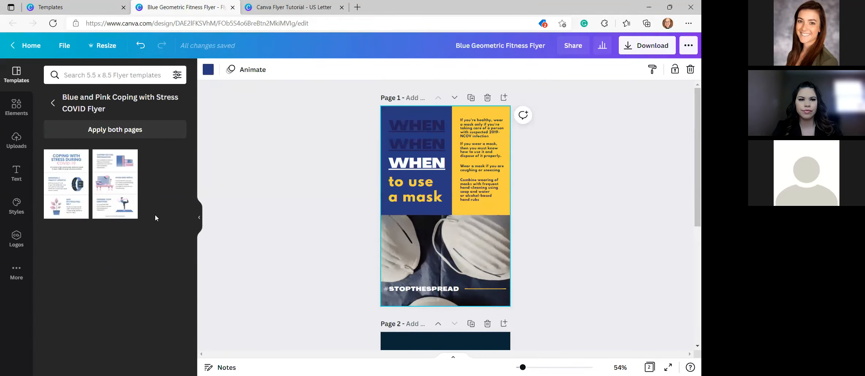
{"action": "left_click", "coordinate": [123, 134]}
{"action": "scroll", "coordinate": [555, 194], "scroll_direction": "down", "scroll_amount": 5}
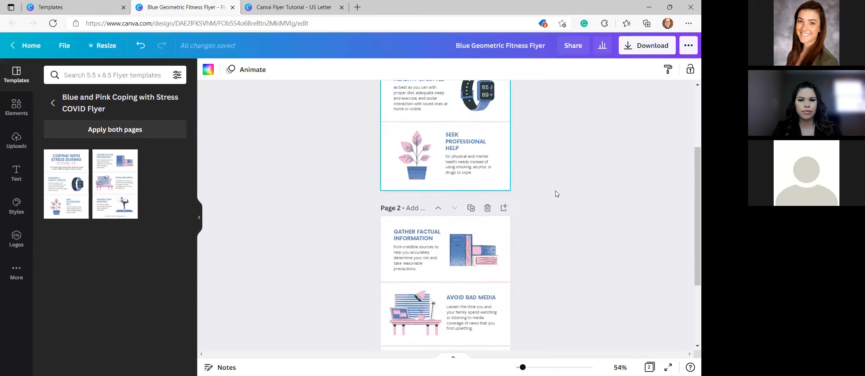
{"action": "scroll", "coordinate": [554, 194], "scroll_direction": "up", "scroll_amount": 5}
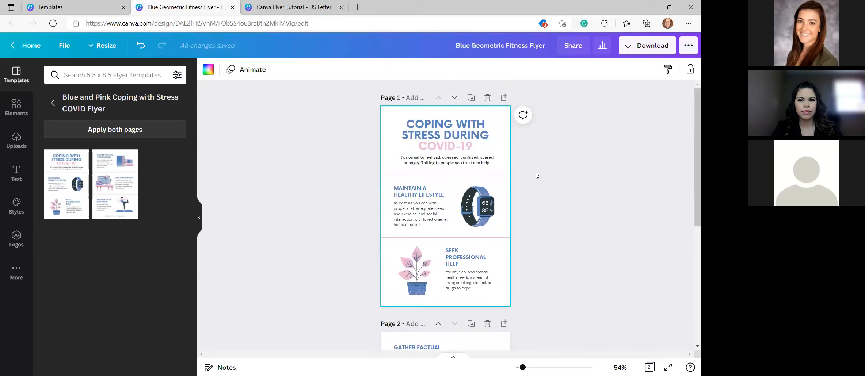
{"action": "left_click", "coordinate": [527, 173]}
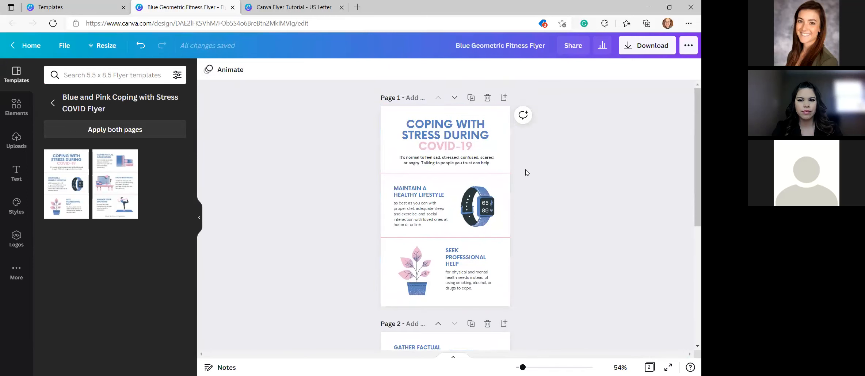
Recolor the "Coping with stress during COVID-19" heading with the brand kit blue, then with the dark brown from the footerLogo.png colors
{"action": "left_click", "coordinate": [447, 132]}
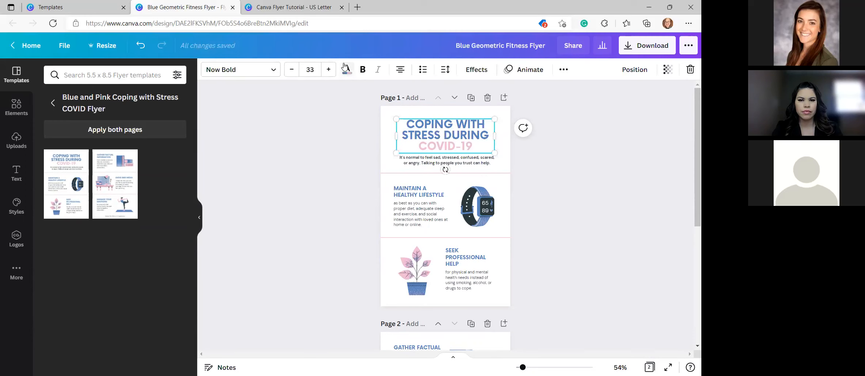
{"action": "left_click", "coordinate": [345, 68]}
{"action": "left_click", "coordinate": [78, 117]}
{"action": "left_click", "coordinate": [78, 182]}
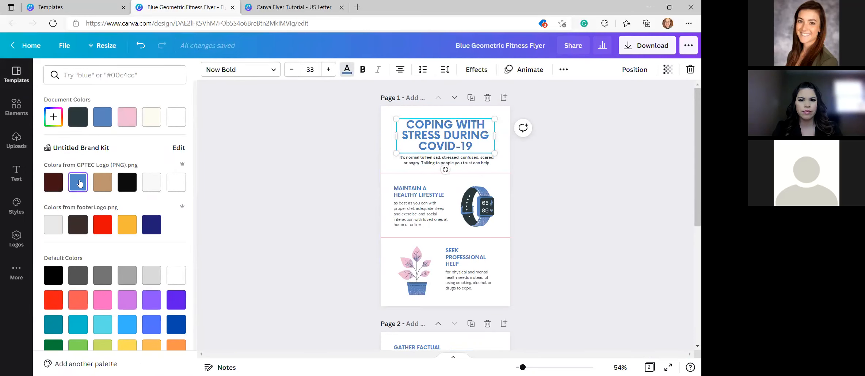
{"action": "left_click", "coordinate": [87, 228]}
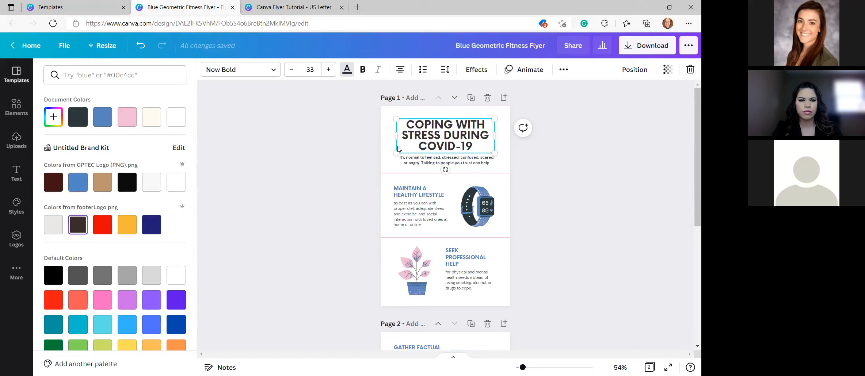
{"action": "left_click", "coordinate": [558, 167]}
Change the pink divider line below the page 1 heading section to the blue document color
{"action": "left_click", "coordinate": [446, 171]}
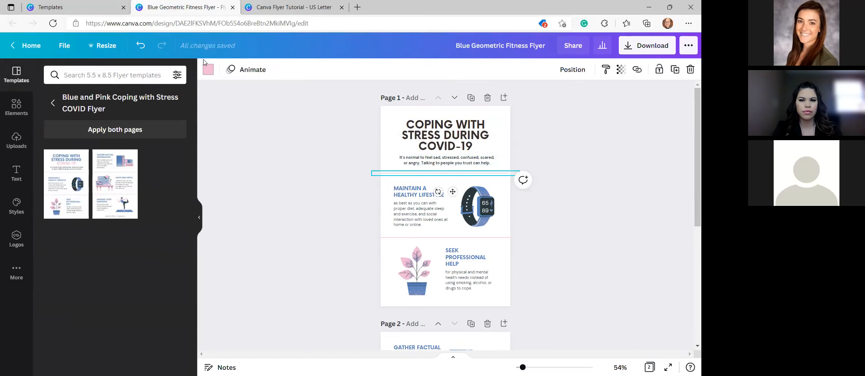
{"action": "left_click", "coordinate": [209, 71]}
{"action": "left_click", "coordinate": [126, 125]}
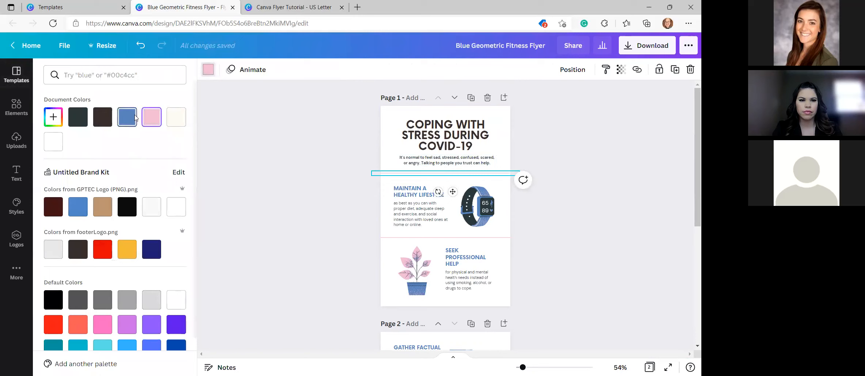
{"action": "scroll", "coordinate": [587, 177], "scroll_direction": "down", "scroll_amount": 5}
{"action": "scroll", "coordinate": [588, 176], "scroll_direction": "up", "scroll_amount": 5}
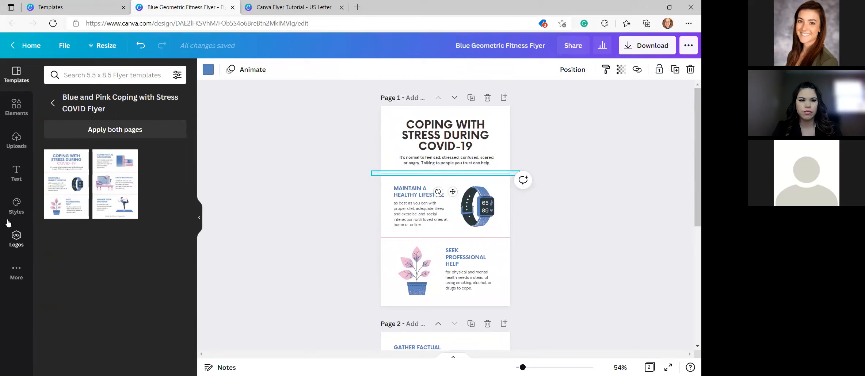
Browse the trending styles and apply the Homemade and Kollektif font and color style to page 1
{"action": "left_click", "coordinate": [13, 210]}
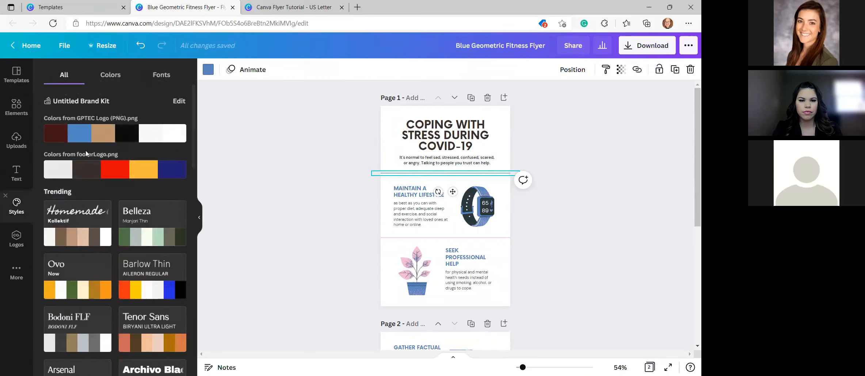
{"action": "scroll", "coordinate": [227, 217], "scroll_direction": "down", "scroll_amount": 3}
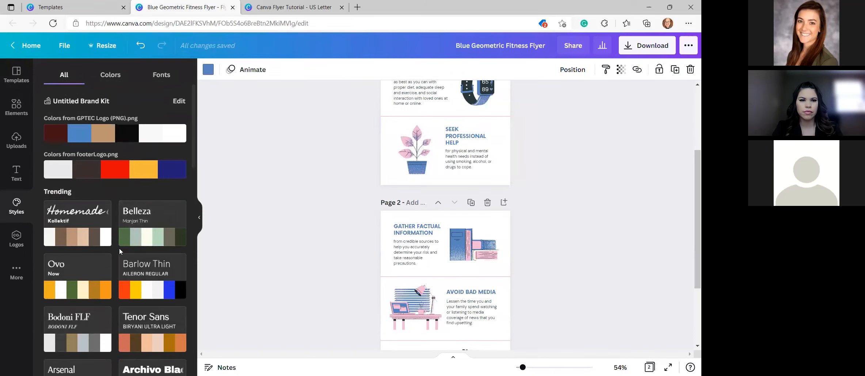
{"action": "scroll", "coordinate": [120, 249], "scroll_direction": "down", "scroll_amount": 5}
{"action": "scroll", "coordinate": [138, 226], "scroll_direction": "up", "scroll_amount": 4}
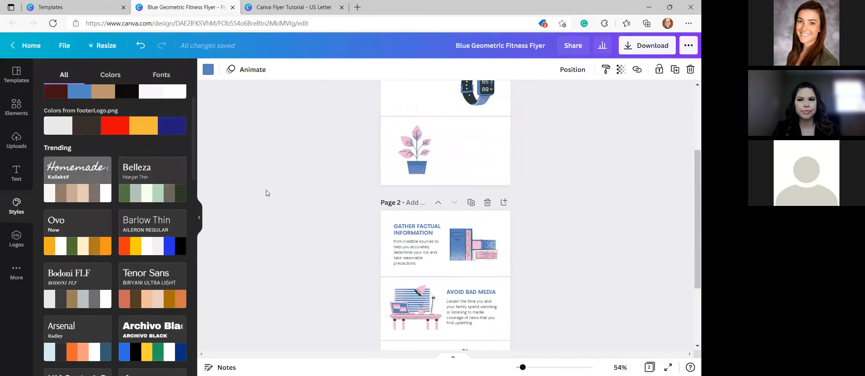
{"action": "scroll", "coordinate": [297, 231], "scroll_direction": "up", "scroll_amount": 3}
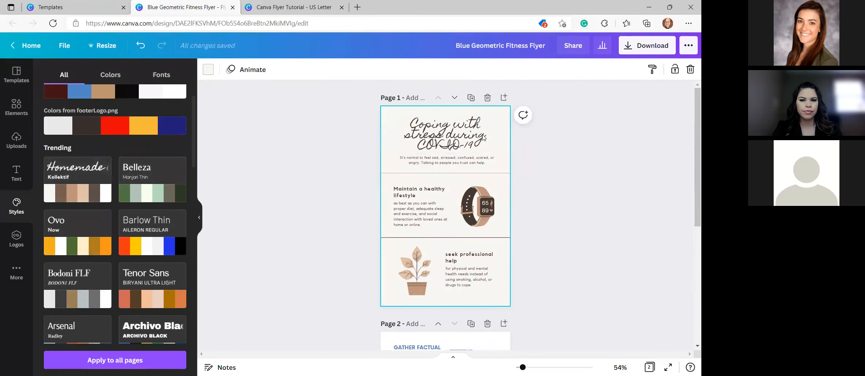
Try the Barlow Thin style on page 1, then the Arsenal and Radley style, and shuffle its colors
{"action": "scroll", "coordinate": [148, 276], "scroll_direction": "down", "scroll_amount": 1}
{"action": "left_click", "coordinate": [138, 189]}
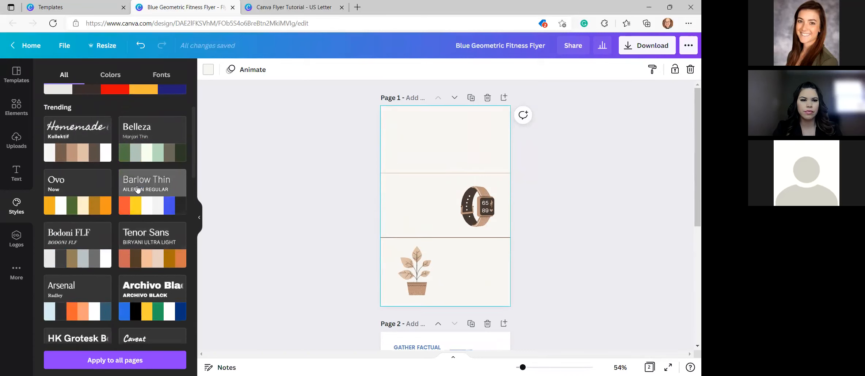
{"action": "scroll", "coordinate": [138, 194], "scroll_direction": "down", "scroll_amount": 3}
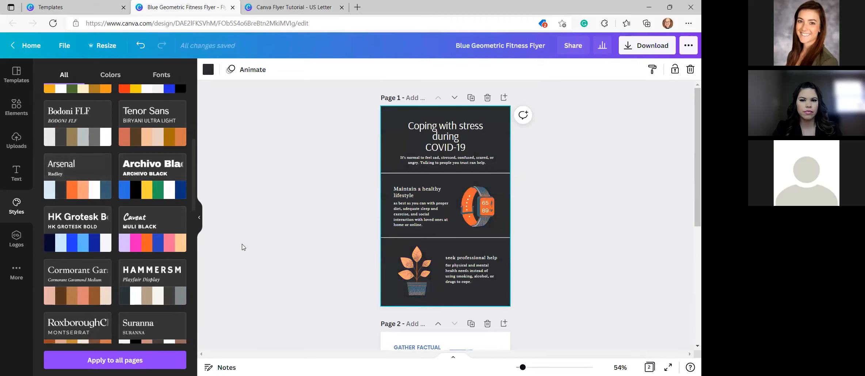
{"action": "scroll", "coordinate": [243, 245], "scroll_direction": "down", "scroll_amount": 4}
{"action": "left_click", "coordinate": [83, 169]}
{"action": "scroll", "coordinate": [399, 197], "scroll_direction": "up", "scroll_amount": 4}
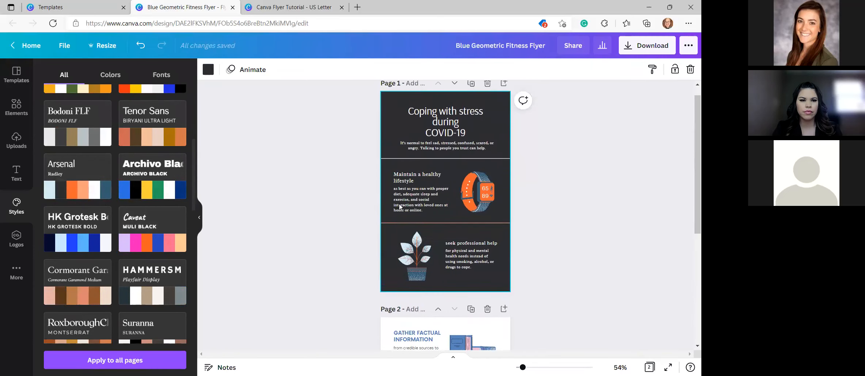
{"action": "mouse_move", "coordinate": [75, 192]}
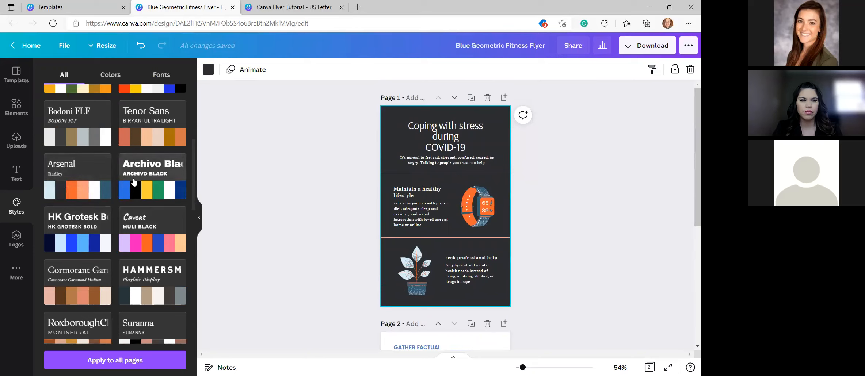
Apply the HK Grotesk Bold style to page 1 and shuffle its blue palette to a light background with a blue heading
{"action": "scroll", "coordinate": [116, 198], "scroll_direction": "up", "scroll_amount": 3}
{"action": "scroll", "coordinate": [66, 197], "scroll_direction": "down", "scroll_amount": 5}
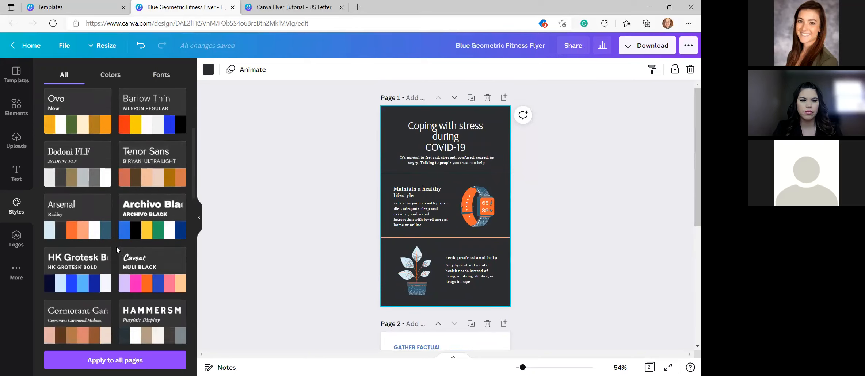
{"action": "left_click", "coordinate": [66, 198]}
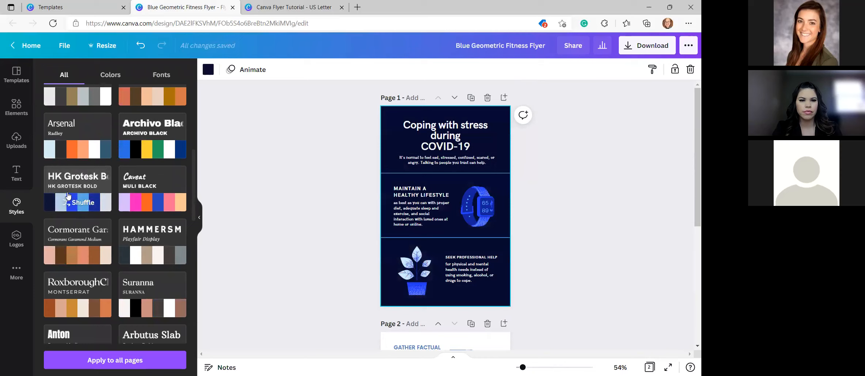
{"action": "left_click", "coordinate": [71, 206]}
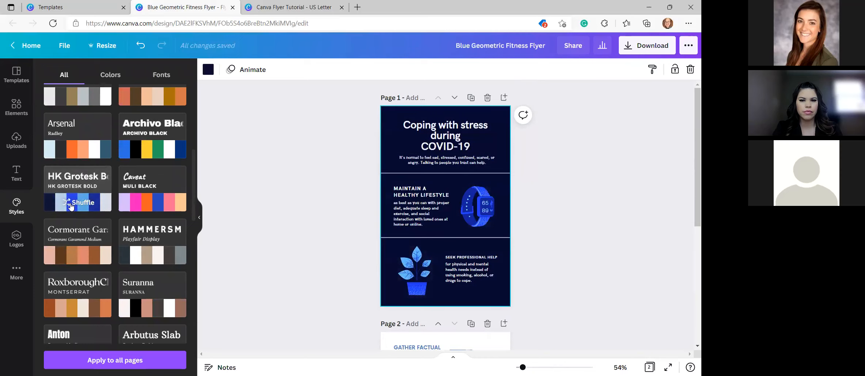
{"action": "left_click", "coordinate": [71, 207]}
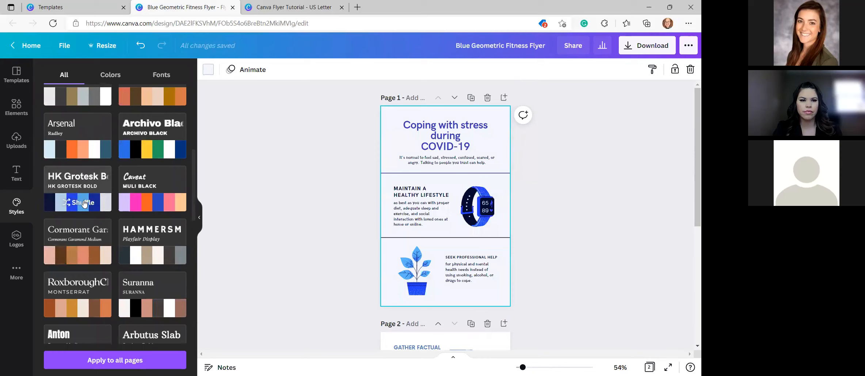
{"action": "left_click", "coordinate": [83, 204]}
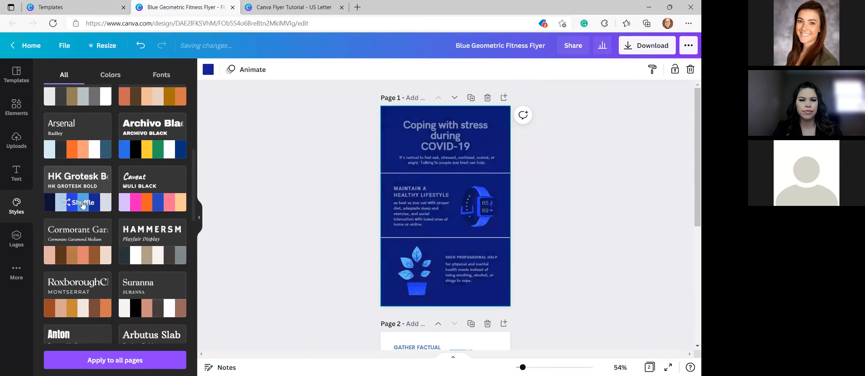
{"action": "left_click", "coordinate": [84, 204]}
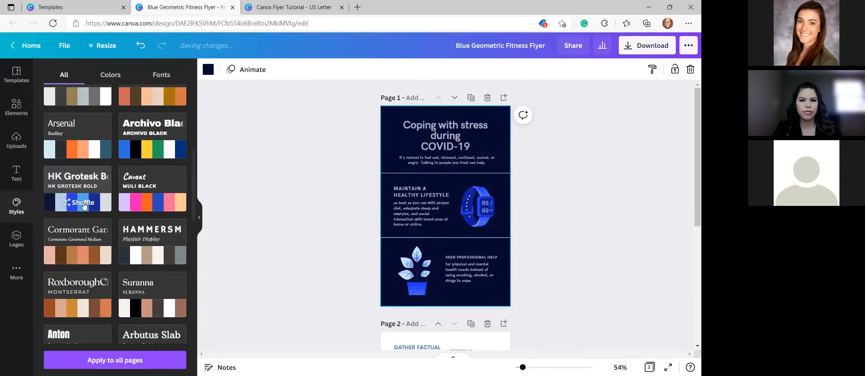
{"action": "left_click", "coordinate": [85, 206]}
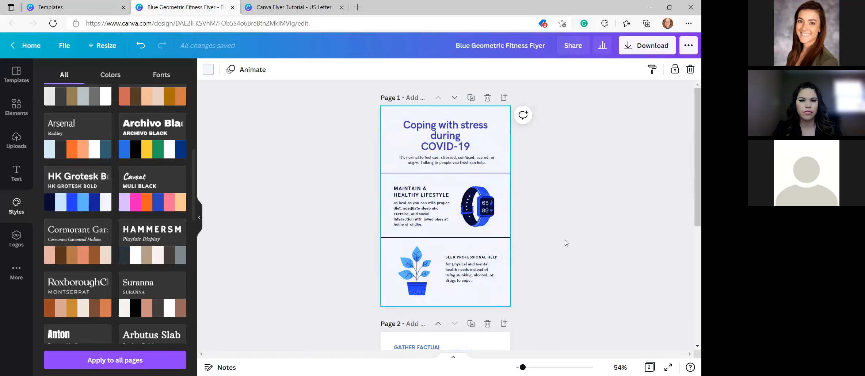
Compare the restyled page 1 with page 2 and look over the brand kit and trending styles
{"action": "scroll", "coordinate": [550, 272], "scroll_direction": "down", "scroll_amount": 1}
{"action": "scroll", "coordinate": [563, 261], "scroll_direction": "up", "scroll_amount": 1}
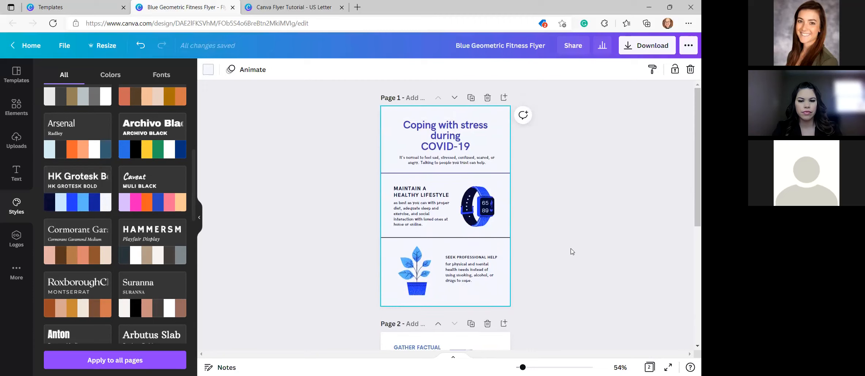
{"action": "scroll", "coordinate": [580, 275], "scroll_direction": "down", "scroll_amount": 5}
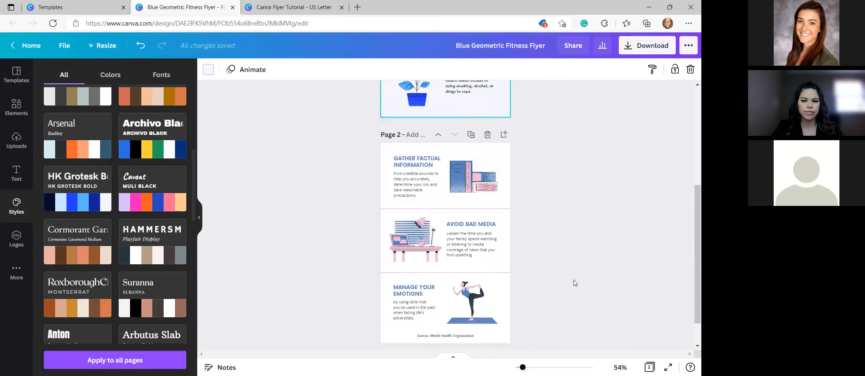
{"action": "scroll", "coordinate": [580, 275], "scroll_direction": "up", "scroll_amount": 5}
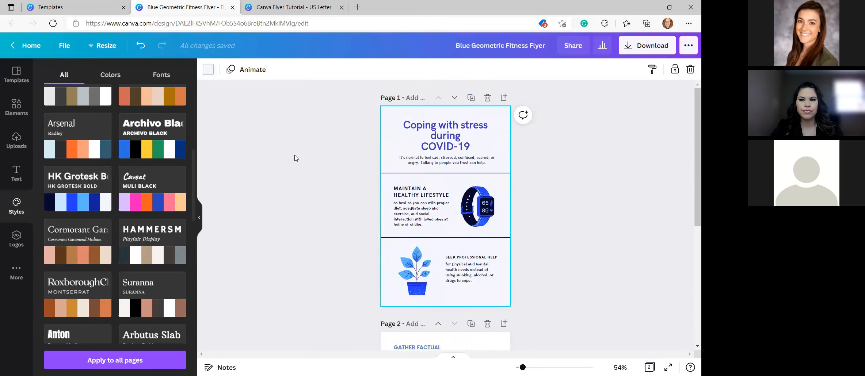
{"action": "scroll", "coordinate": [78, 132], "scroll_direction": "up", "scroll_amount": 5}
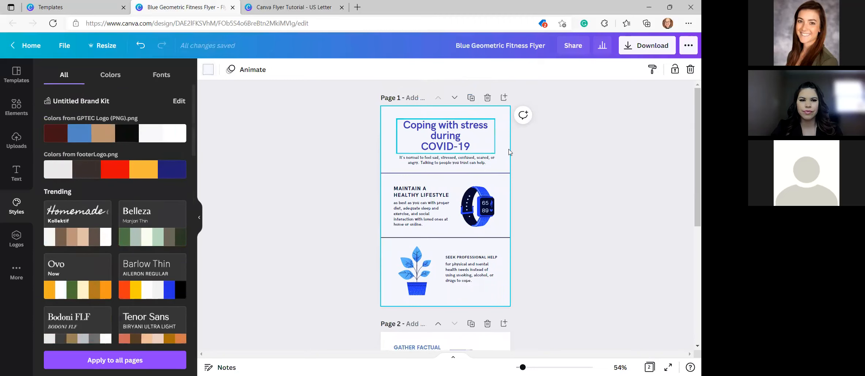
{"action": "scroll", "coordinate": [547, 178], "scroll_direction": "down", "scroll_amount": 5}
{"action": "scroll", "coordinate": [547, 172], "scroll_direction": "up", "scroll_amount": 5}
{"action": "scroll", "coordinate": [548, 160], "scroll_direction": "down", "scroll_amount": 2}
{"action": "scroll", "coordinate": [550, 163], "scroll_direction": "down", "scroll_amount": 4}
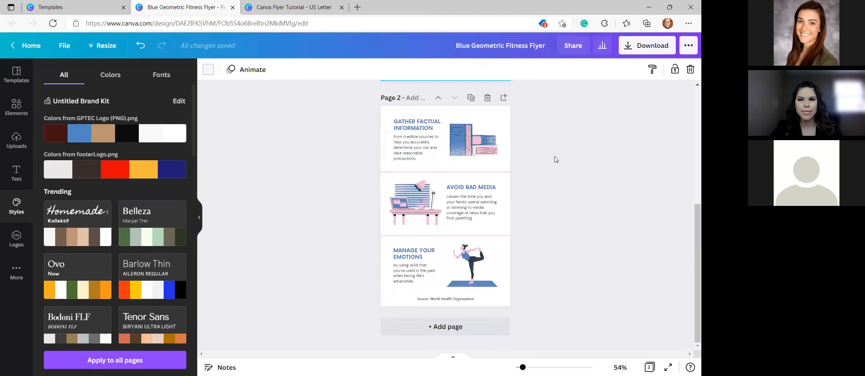
Compare page 1 with page 2 and highlight the body text under Maintain a Healthy Lifestyle, undoing any accidental change
{"action": "scroll", "coordinate": [555, 160], "scroll_direction": "up", "scroll_amount": 6}
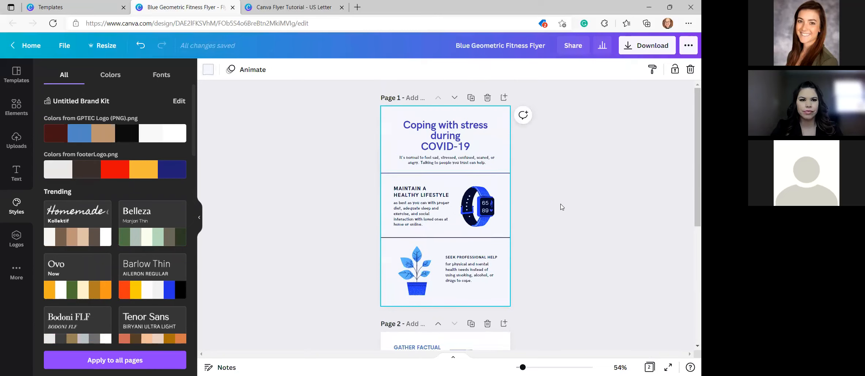
{"action": "scroll", "coordinate": [552, 218], "scroll_direction": "down", "scroll_amount": 4}
{"action": "scroll", "coordinate": [548, 215], "scroll_direction": "up", "scroll_amount": 3}
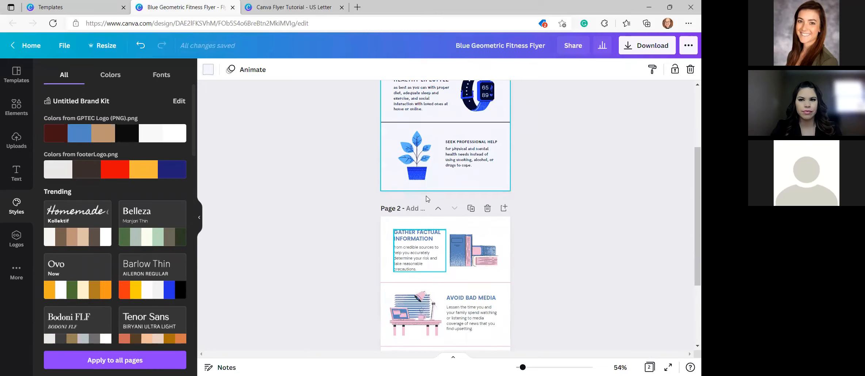
{"action": "double_click", "coordinate": [422, 170]}
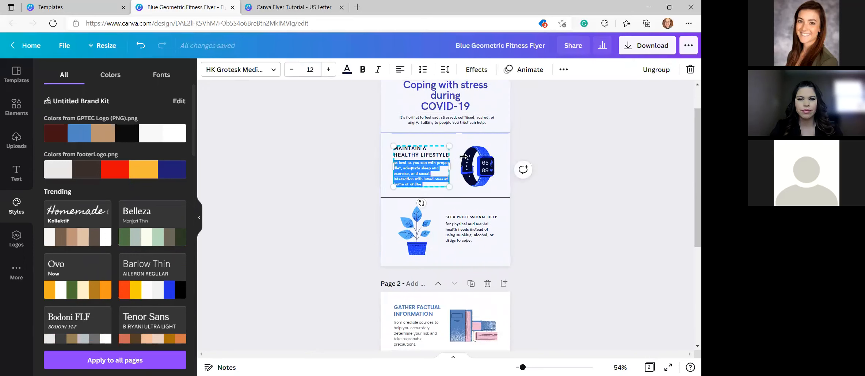
{"action": "left_click_drag", "start_coordinate": [424, 184], "coordinate": [400, 160]}
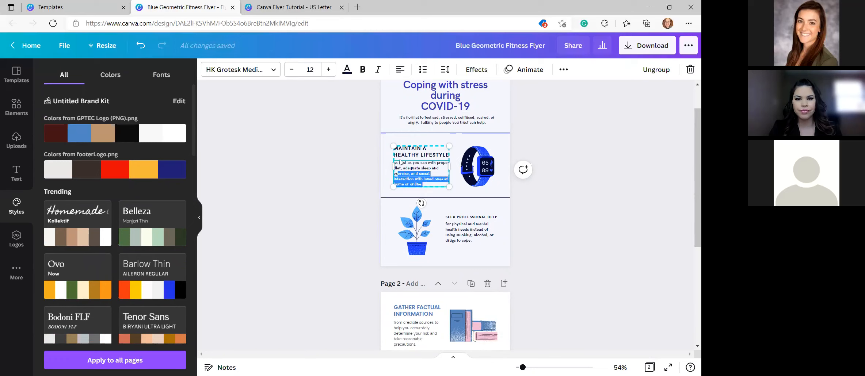
{"action": "key", "text": "ctrl+z"}
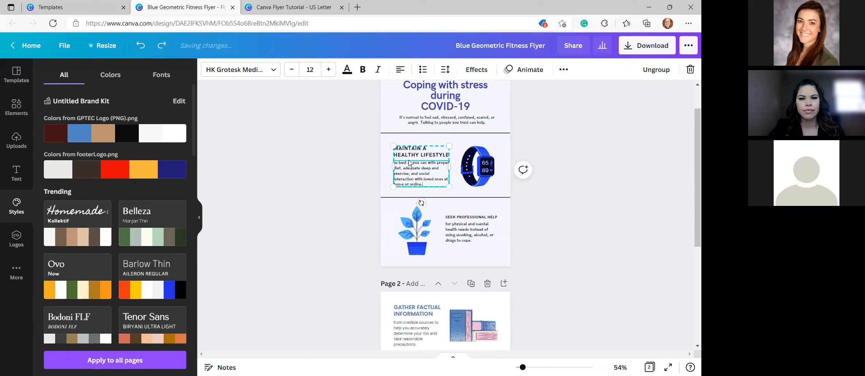
Deselect the text and examine how the fonts, colors and illustrations of page 1 differ from those of page 2
{"action": "scroll", "coordinate": [512, 219], "scroll_direction": "up", "scroll_amount": 1}
{"action": "scroll", "coordinate": [461, 314], "scroll_direction": "down", "scroll_amount": 6}
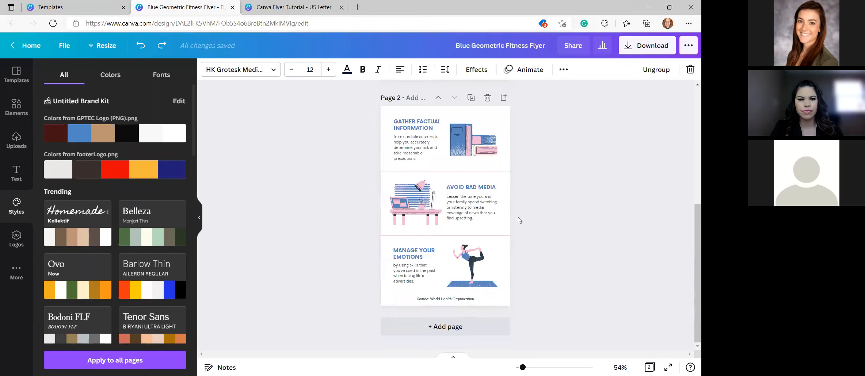
{"action": "scroll", "coordinate": [520, 220], "scroll_direction": "up", "scroll_amount": 5}
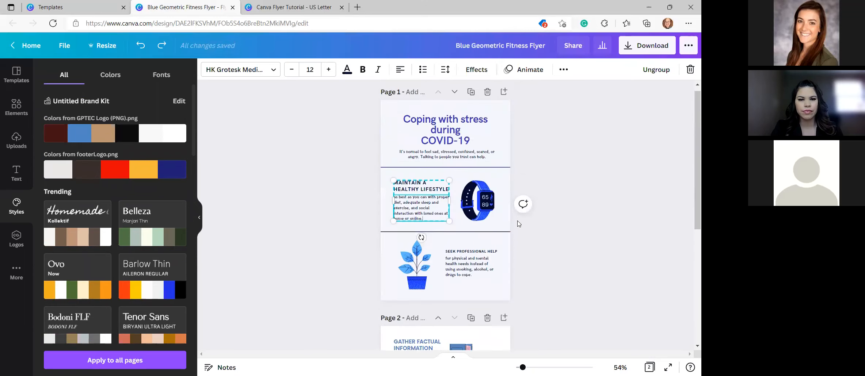
{"action": "left_click", "coordinate": [593, 222]}
{"action": "scroll", "coordinate": [585, 222], "scroll_direction": "down", "scroll_amount": 5}
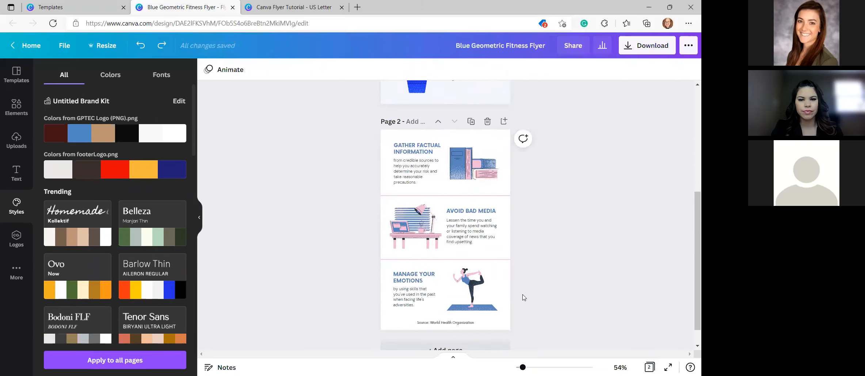
{"action": "scroll", "coordinate": [532, 278], "scroll_direction": "up", "scroll_amount": 5}
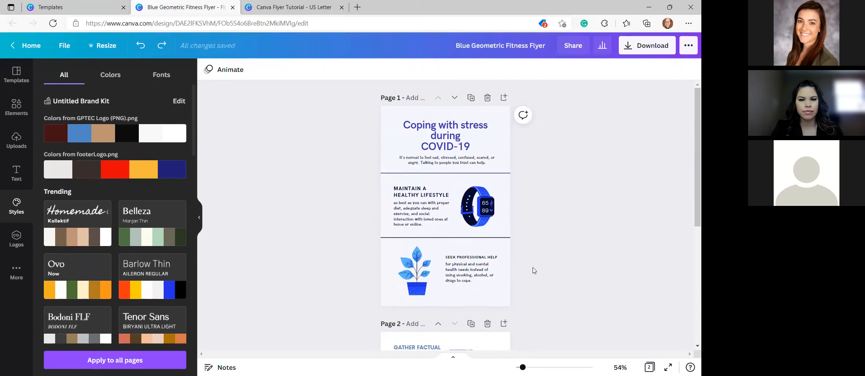
{"action": "scroll", "coordinate": [519, 269], "scroll_direction": "down", "scroll_amount": 5}
{"action": "scroll", "coordinate": [493, 270], "scroll_direction": "up", "scroll_amount": 4}
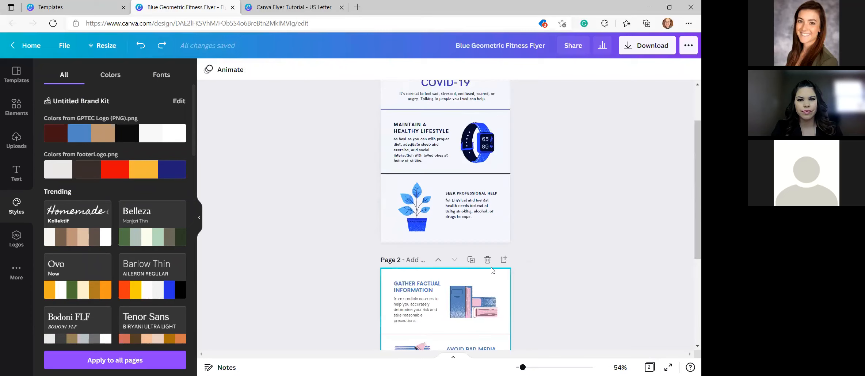
{"action": "scroll", "coordinate": [501, 267], "scroll_direction": "up", "scroll_amount": 2}
{"action": "scroll", "coordinate": [522, 236], "scroll_direction": "down", "scroll_amount": 5}
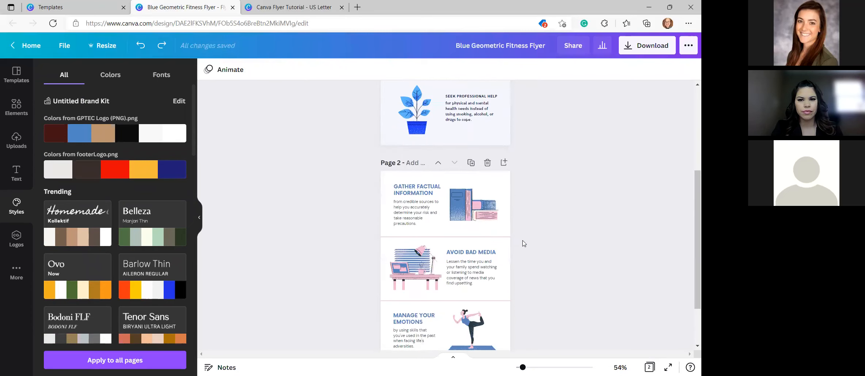
{"action": "scroll", "coordinate": [374, 156], "scroll_direction": "up", "scroll_amount": 5}
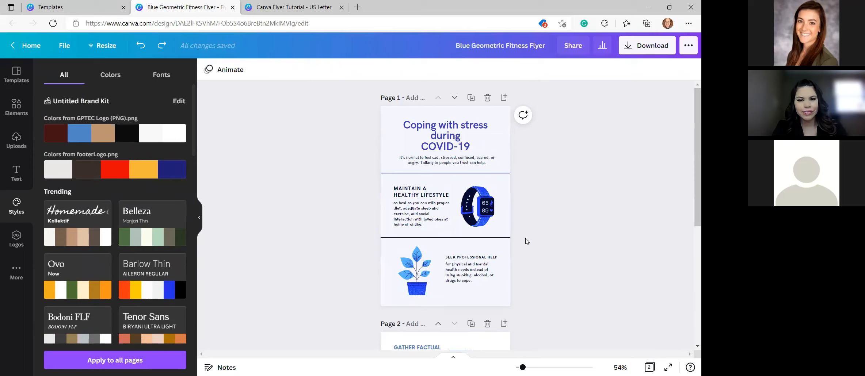
{"action": "scroll", "coordinate": [542, 220], "scroll_direction": "down", "scroll_amount": 3}
{"action": "scroll", "coordinate": [541, 220], "scroll_direction": "up", "scroll_amount": 3}
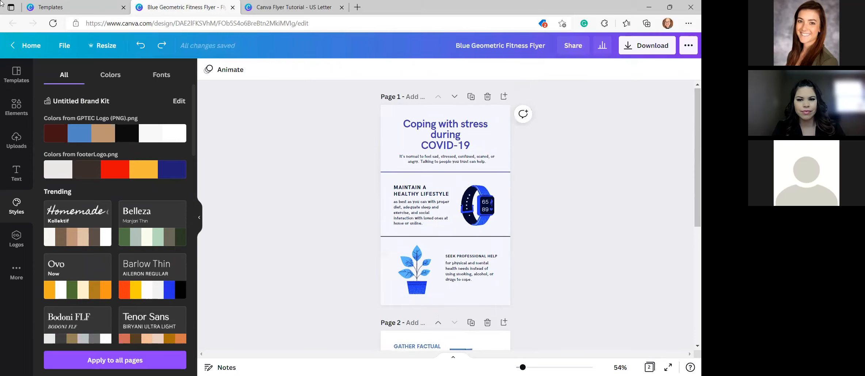
Close the Blue Geometric Fitness Flyer and Templates tabs, and open the Brand Kit from the Canva home page
{"action": "left_click_drag", "start_coordinate": [145, 8], "coordinate": [128, 10]}
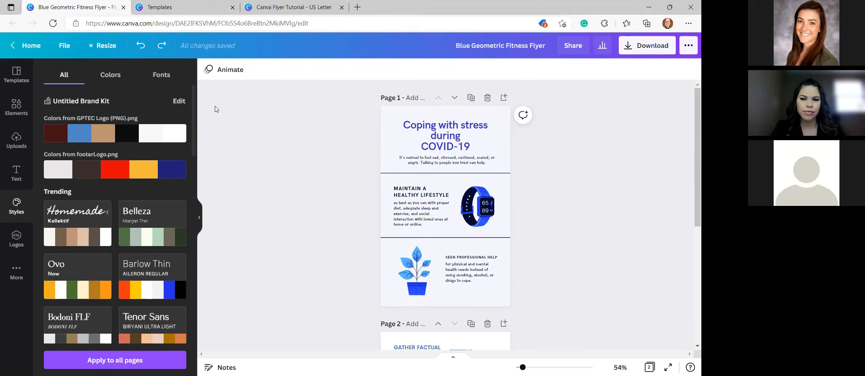
{"action": "left_click", "coordinate": [124, 8]}
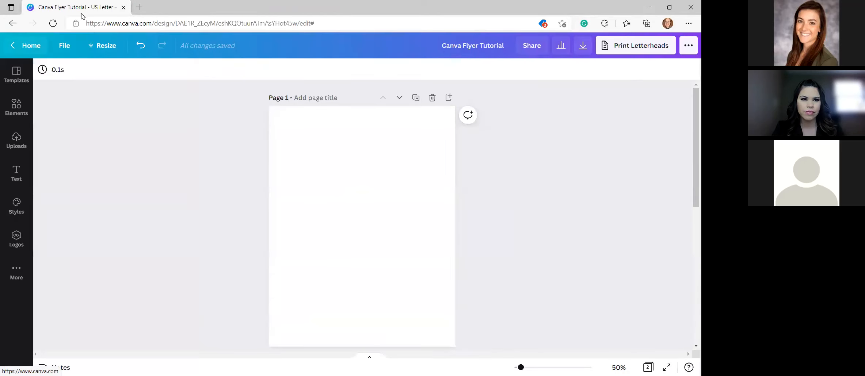
{"action": "left_click", "coordinate": [29, 46]}
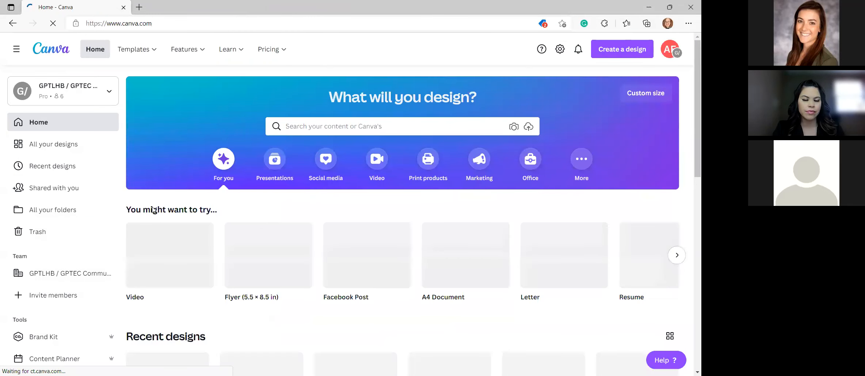
{"action": "scroll", "coordinate": [260, 218], "scroll_direction": "down", "scroll_amount": 3}
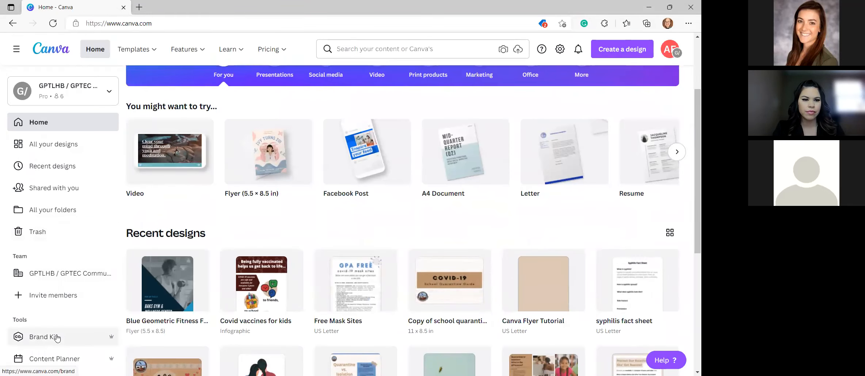
{"action": "left_click", "coordinate": [59, 344]}
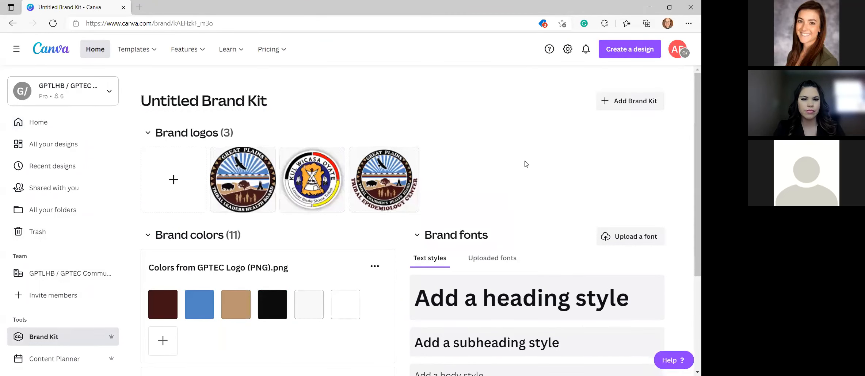
Look over the brand kit's logos, the GPTEC and footer logo color palettes, and the brand font styles
{"action": "scroll", "coordinate": [512, 166], "scroll_direction": "down", "scroll_amount": 1}
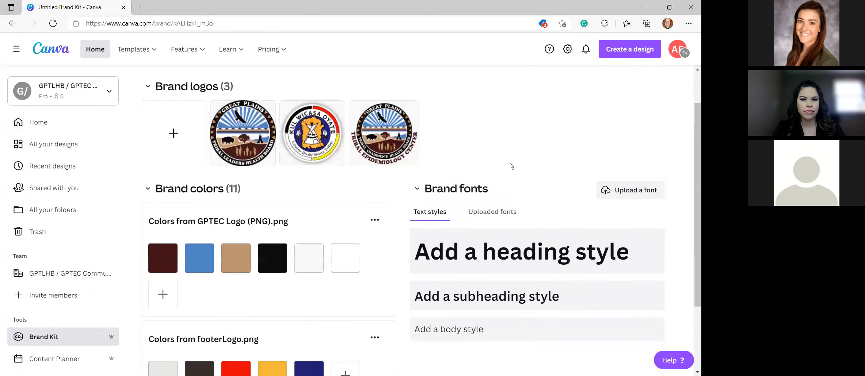
{"action": "scroll", "coordinate": [510, 167], "scroll_direction": "down", "scroll_amount": 1}
{"action": "scroll", "coordinate": [508, 169], "scroll_direction": "up", "scroll_amount": 1}
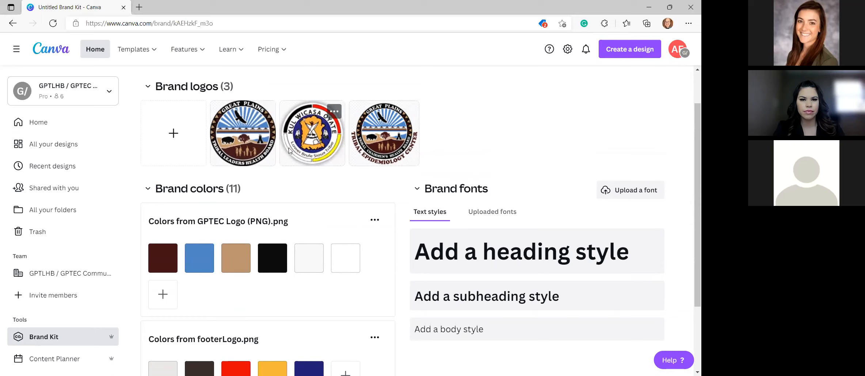
{"action": "scroll", "coordinate": [340, 251], "scroll_direction": "down", "scroll_amount": 1}
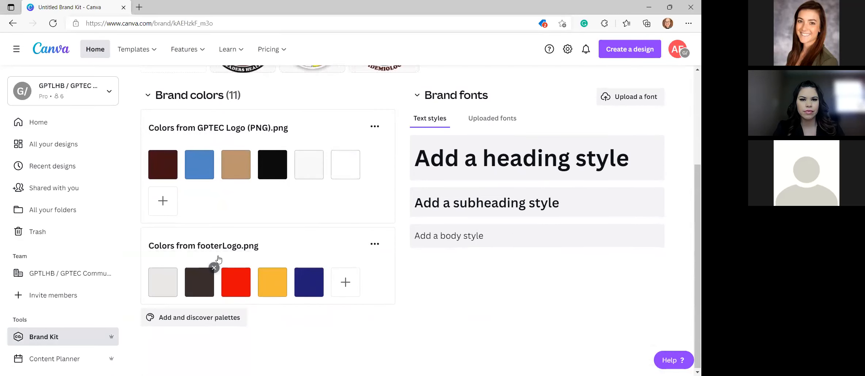
{"action": "scroll", "coordinate": [492, 149], "scroll_direction": "up", "scroll_amount": 2}
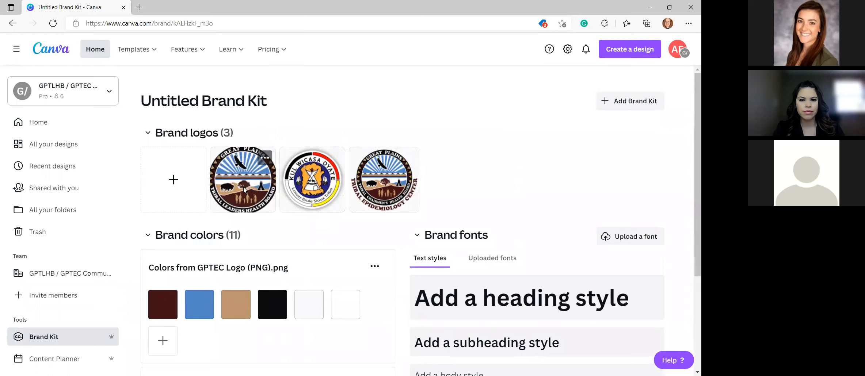
{"action": "scroll", "coordinate": [344, 198], "scroll_direction": "down", "scroll_amount": 3}
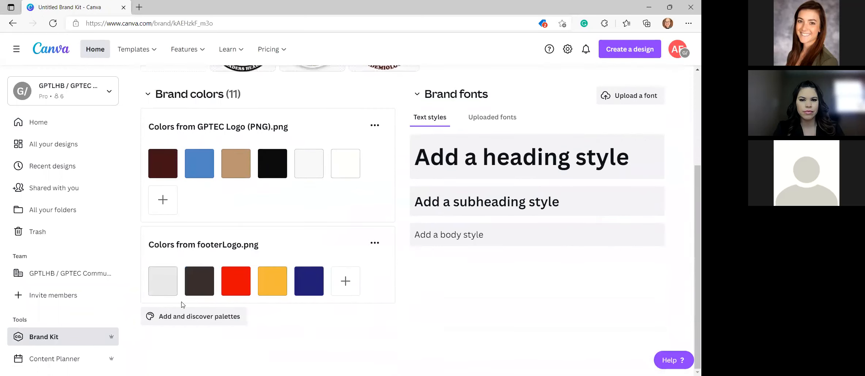
{"action": "scroll", "coordinate": [313, 237], "scroll_direction": "up", "scroll_amount": 3}
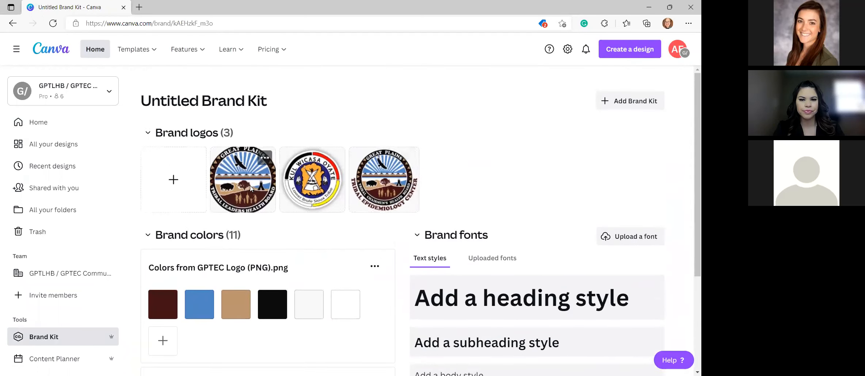
{"action": "scroll", "coordinate": [245, 325], "scroll_direction": "down", "scroll_amount": 2}
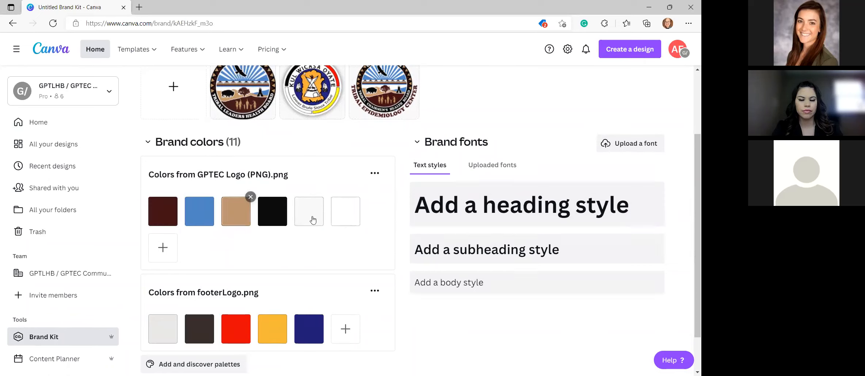
{"action": "scroll", "coordinate": [364, 222], "scroll_direction": "up", "scroll_amount": 3}
{"action": "scroll", "coordinate": [364, 222], "scroll_direction": "down", "scroll_amount": 3}
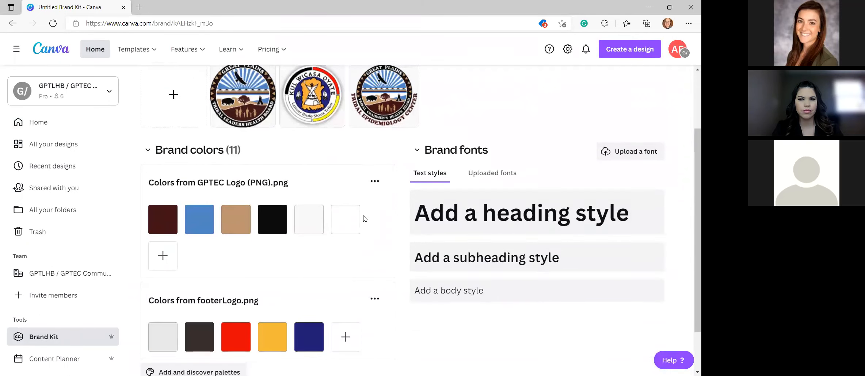
{"action": "scroll", "coordinate": [516, 253], "scroll_direction": "up", "scroll_amount": 3}
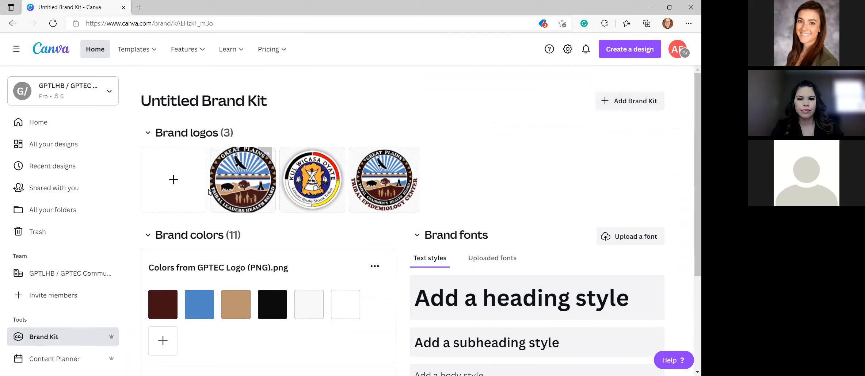
{"action": "scroll", "coordinate": [303, 219], "scroll_direction": "down", "scroll_amount": 4}
{"action": "scroll", "coordinate": [403, 251], "scroll_direction": "up", "scroll_amount": 2}
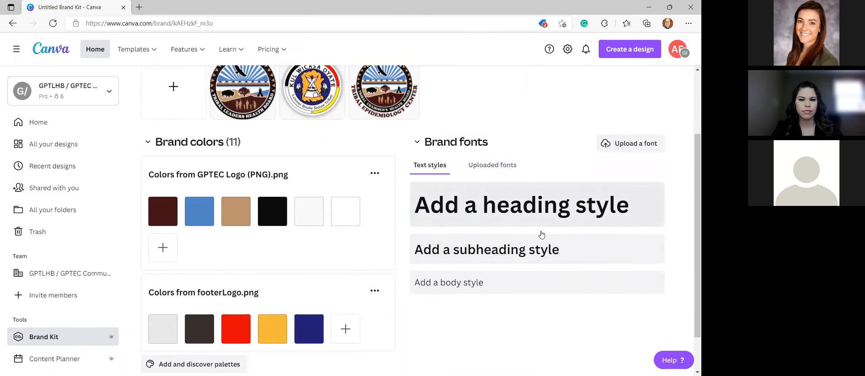
{"action": "scroll", "coordinate": [570, 201], "scroll_direction": "up", "scroll_amount": 3}
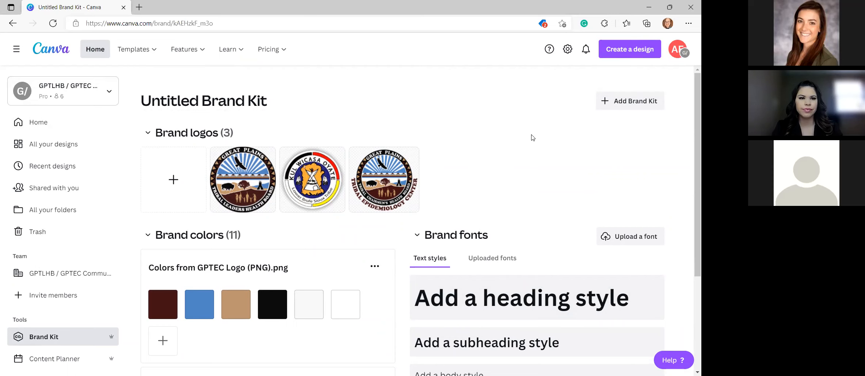
{"action": "scroll", "coordinate": [523, 143], "scroll_direction": "down", "scroll_amount": 4}
{"action": "scroll", "coordinate": [371, 183], "scroll_direction": "up", "scroll_amount": 4}
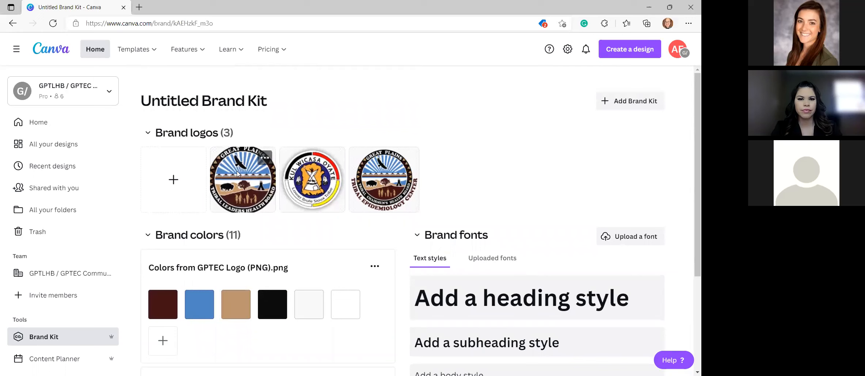
Return to the Canva home page and look over the recent designs and suggested design types
{"action": "mouse_move", "coordinate": [133, 51]}
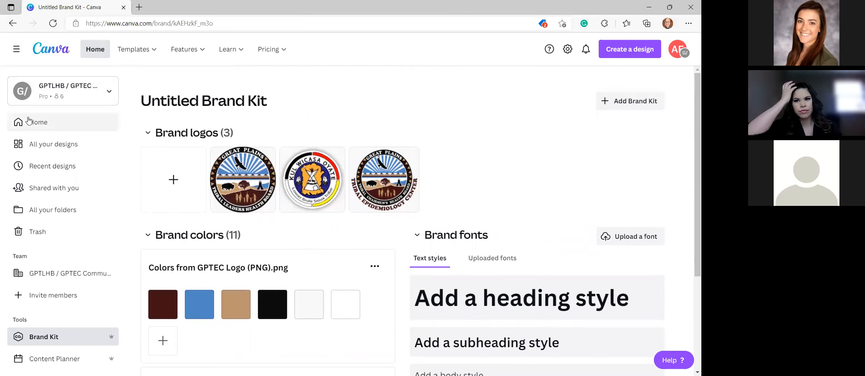
{"action": "left_click", "coordinate": [45, 124]}
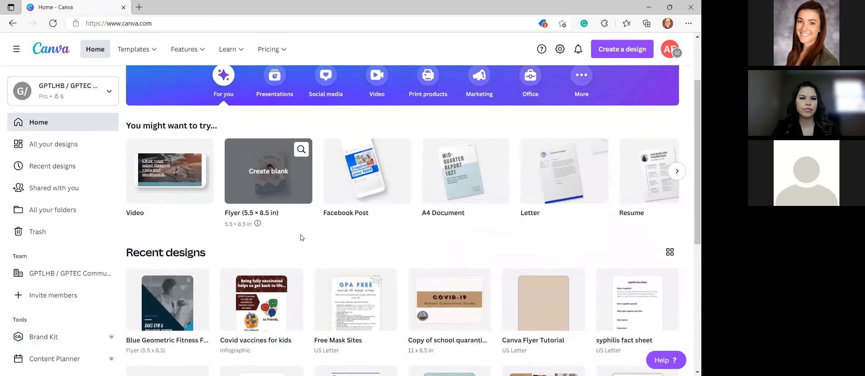
{"action": "scroll", "coordinate": [296, 234], "scroll_direction": "down", "scroll_amount": 3}
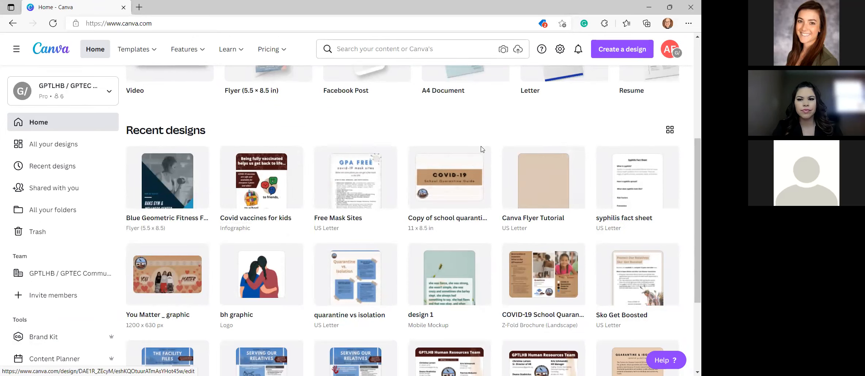
{"action": "scroll", "coordinate": [482, 149], "scroll_direction": "up", "scroll_amount": 5}
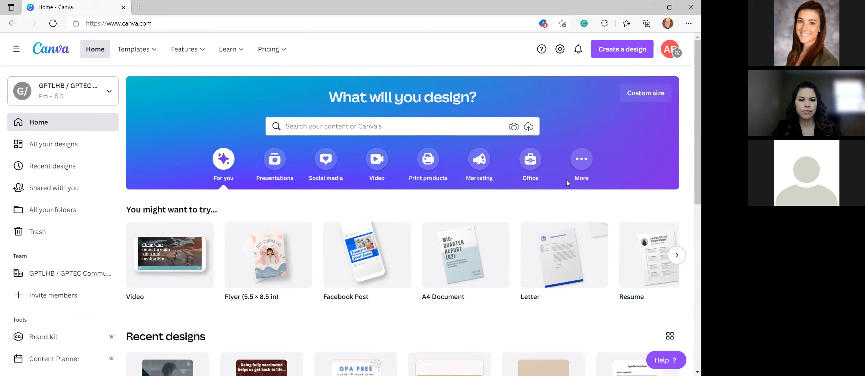
{"action": "mouse_move", "coordinate": [542, 278]}
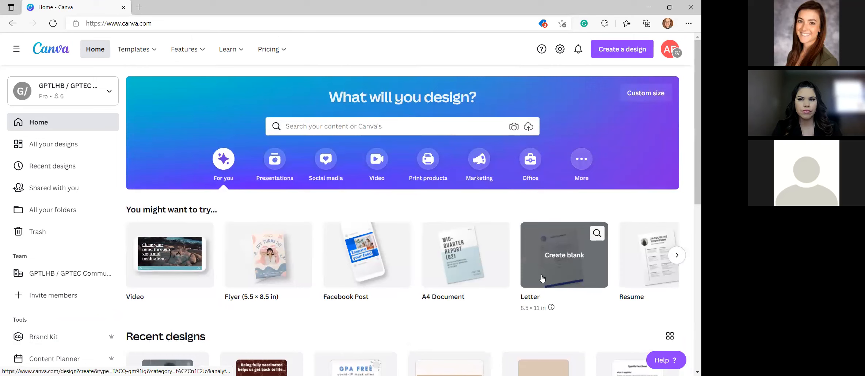
Look over the home page's suggested design types and open the Canva Flyer Tutorial design from the recent designs
{"action": "mouse_move", "coordinate": [342, 282]}
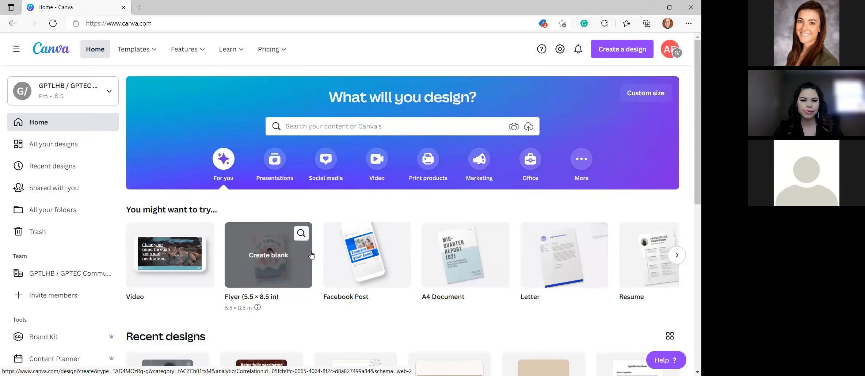
{"action": "scroll", "coordinate": [331, 313], "scroll_direction": "down", "scroll_amount": 1}
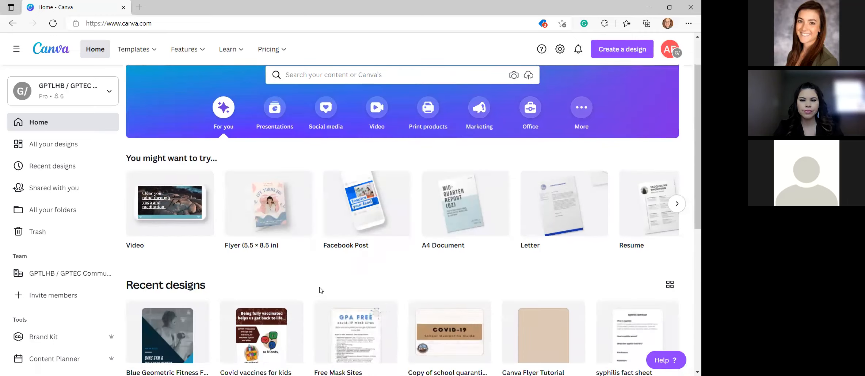
{"action": "scroll", "coordinate": [322, 289], "scroll_direction": "down", "scroll_amount": 1}
{"action": "scroll", "coordinate": [475, 274], "scroll_direction": "up", "scroll_amount": 2}
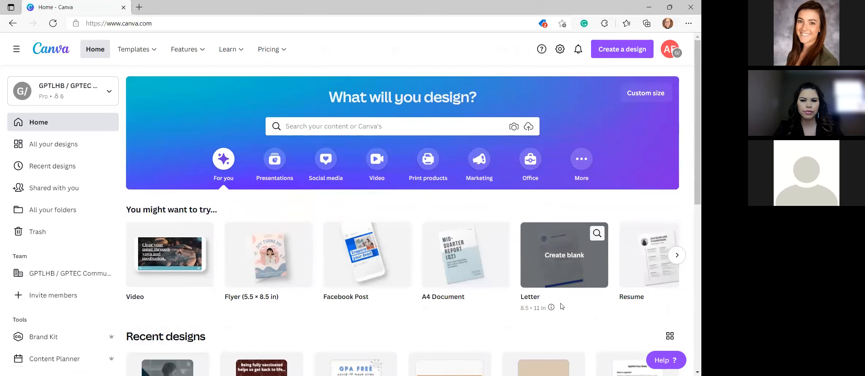
{"action": "scroll", "coordinate": [519, 234], "scroll_direction": "down", "scroll_amount": 2}
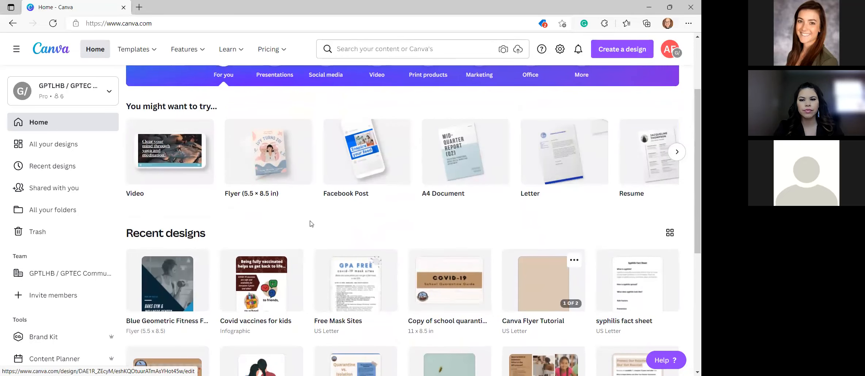
{"action": "scroll", "coordinate": [311, 224], "scroll_direction": "up", "scroll_amount": 2}
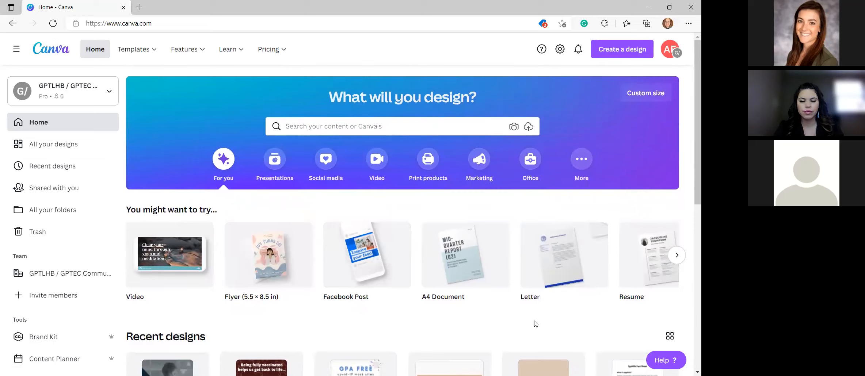
{"action": "mouse_move", "coordinate": [558, 267]}
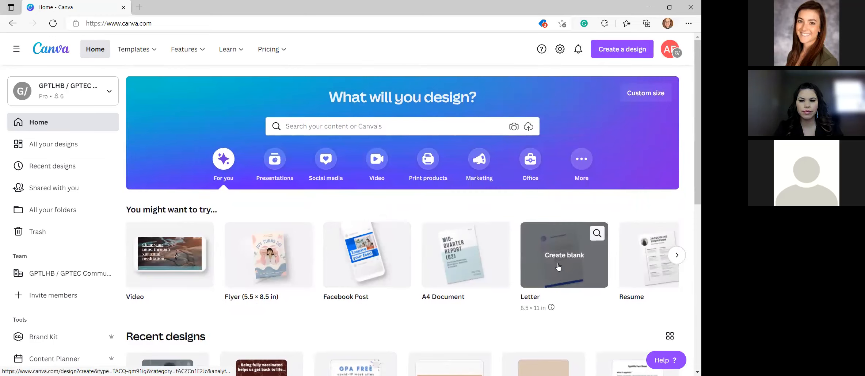
{"action": "scroll", "coordinate": [552, 271], "scroll_direction": "down", "scroll_amount": 4}
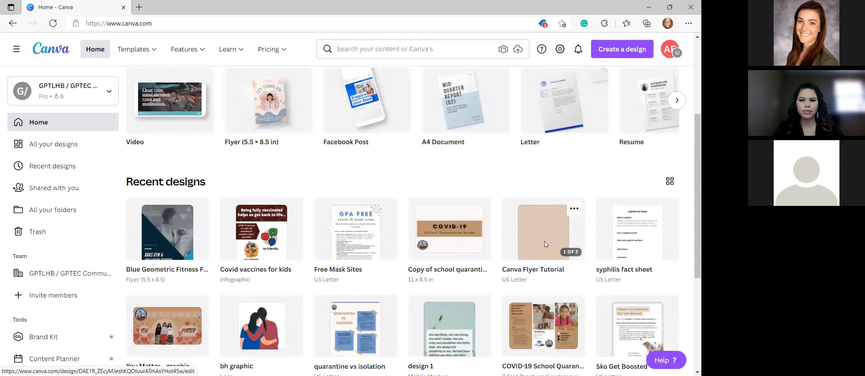
{"action": "left_click", "coordinate": [545, 241]}
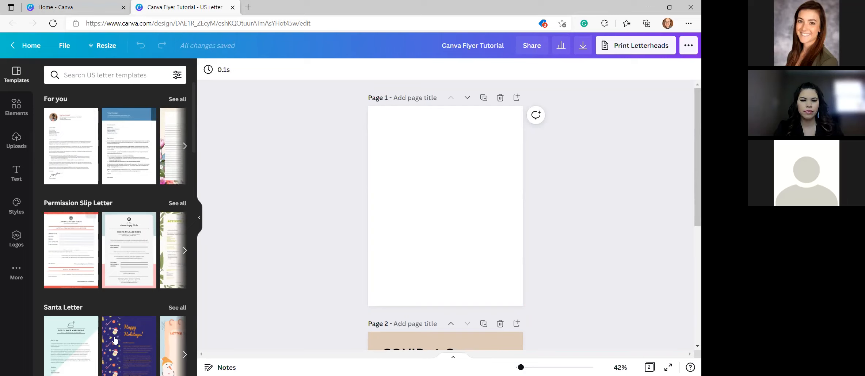
Search the US letter templates for "covid" and clear the search term
{"action": "scroll", "coordinate": [163, 204], "scroll_direction": "down", "scroll_amount": 10}
{"action": "left_click", "coordinate": [116, 74]}
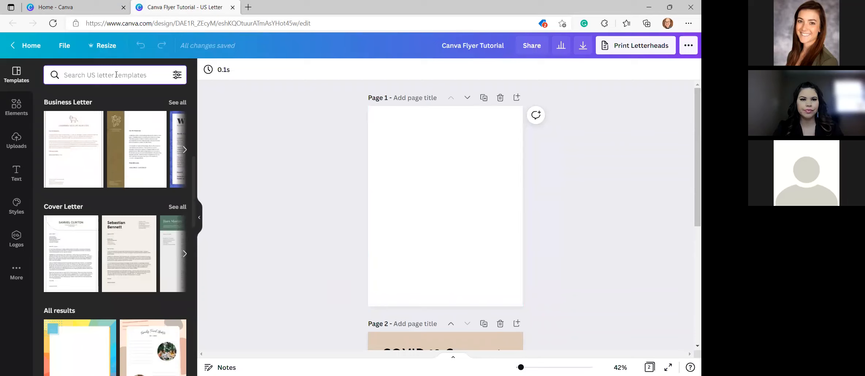
{"action": "type", "text": "covid"}
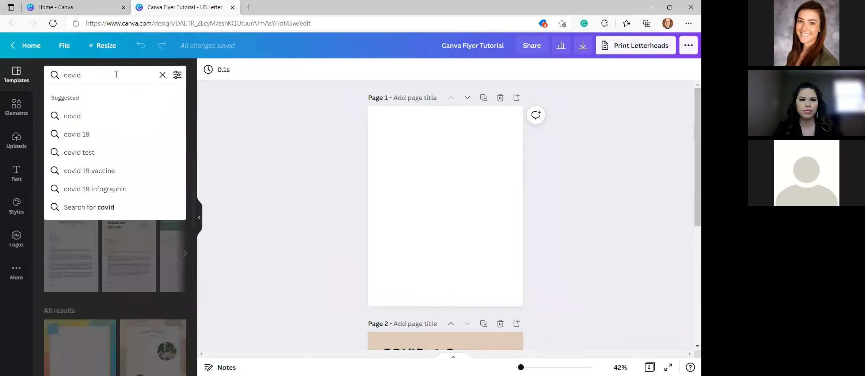
{"action": "key", "text": "Return"}
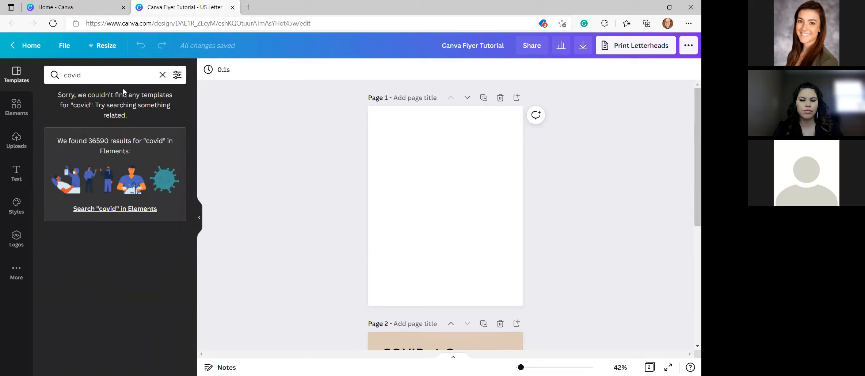
{"action": "left_click", "coordinate": [162, 76]}
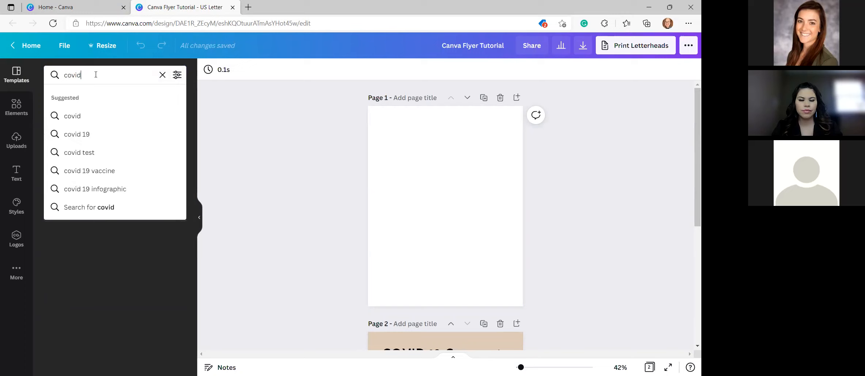
{"action": "left_click", "coordinate": [163, 75]}
Look through the US letter template categories, collapse the template list and view the blank page 1
{"action": "scroll", "coordinate": [103, 167], "scroll_direction": "down", "scroll_amount": 3}
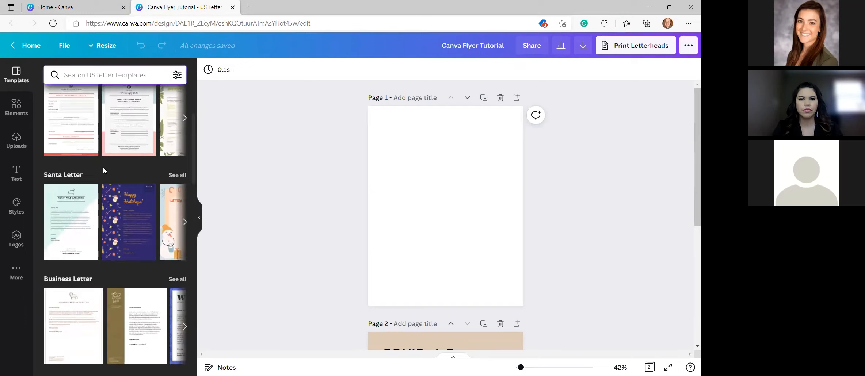
{"action": "scroll", "coordinate": [111, 280], "scroll_direction": "down", "scroll_amount": 1}
{"action": "scroll", "coordinate": [111, 280], "scroll_direction": "down", "scroll_amount": 2}
{"action": "scroll", "coordinate": [128, 201], "scroll_direction": "up", "scroll_amount": 7}
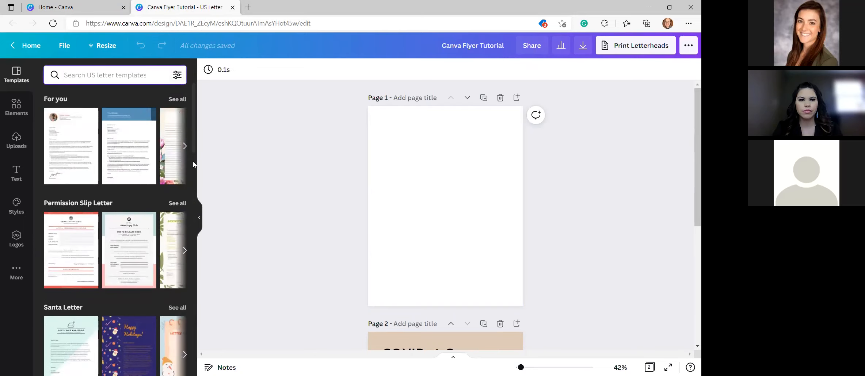
{"action": "left_click", "coordinate": [199, 218]}
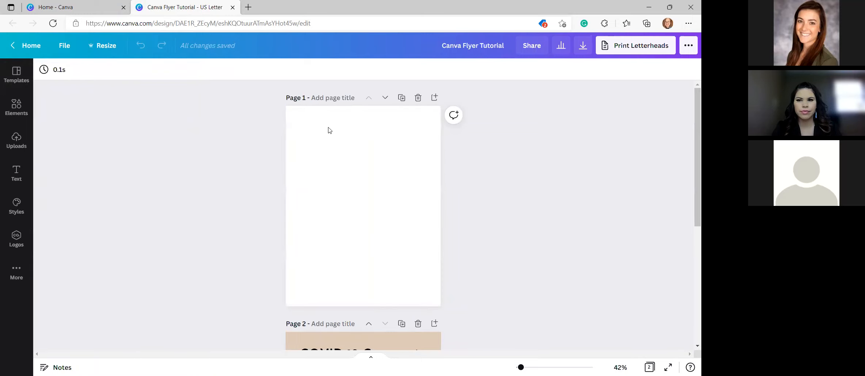
{"action": "left_click", "coordinate": [402, 201]}
{"action": "left_click", "coordinate": [541, 185]}
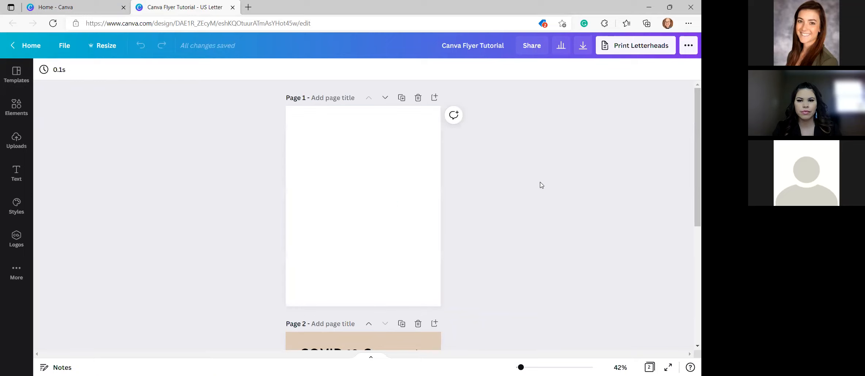
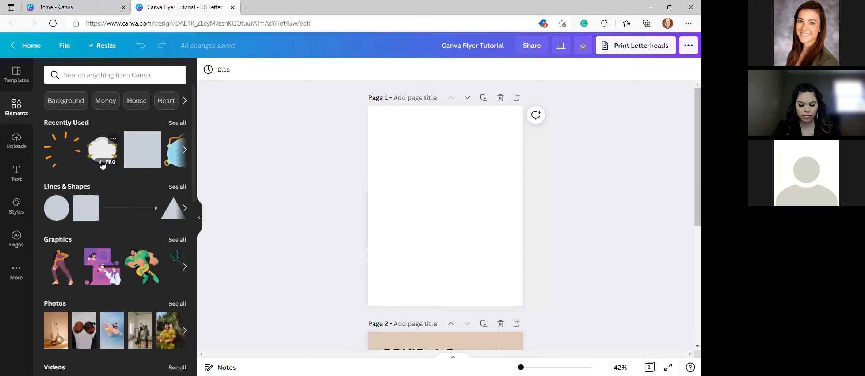
Look through the available elements, from lines, shapes, graphics and photos to audio, charts, tables, frames and grids
{"action": "scroll", "coordinate": [85, 176], "scroll_direction": "down", "scroll_amount": 3}
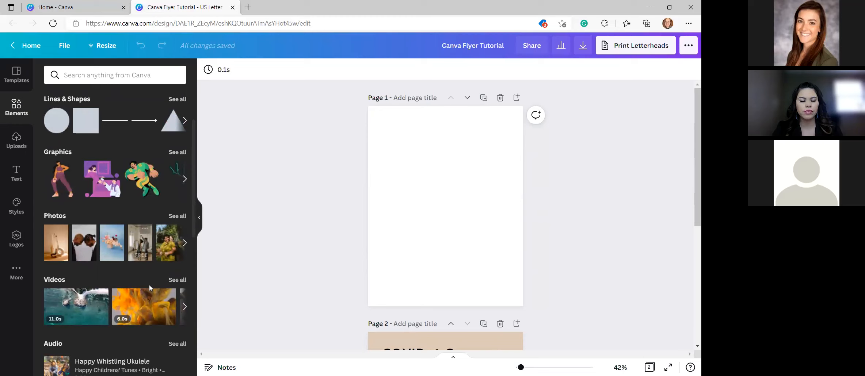
{"action": "scroll", "coordinate": [146, 285], "scroll_direction": "down", "scroll_amount": 5}
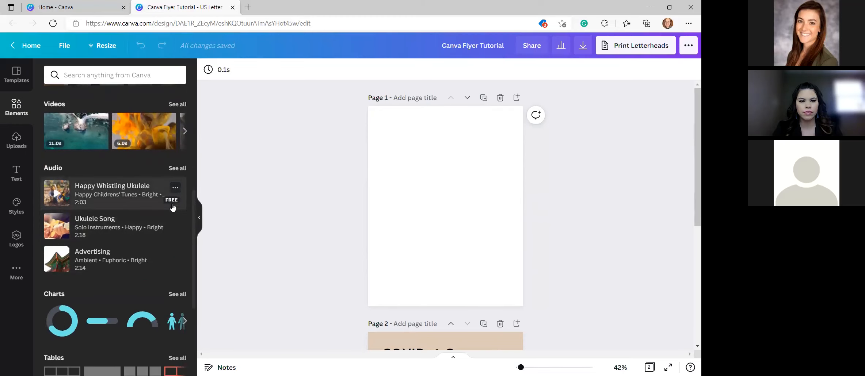
{"action": "scroll", "coordinate": [162, 265], "scroll_direction": "down", "scroll_amount": 3}
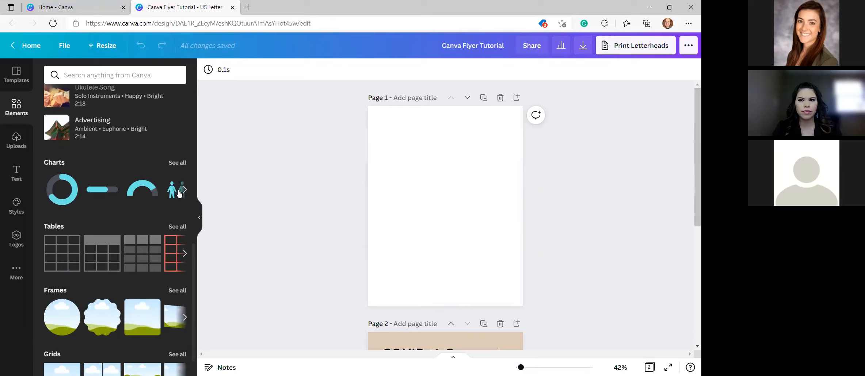
{"action": "scroll", "coordinate": [165, 212], "scroll_direction": "down", "scroll_amount": 1}
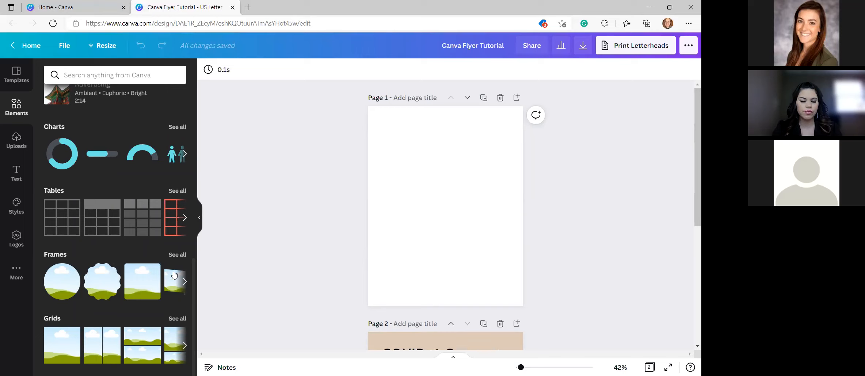
{"action": "scroll", "coordinate": [170, 280], "scroll_direction": "up", "scroll_amount": 4}
{"action": "scroll", "coordinate": [170, 281], "scroll_direction": "up", "scroll_amount": 6}
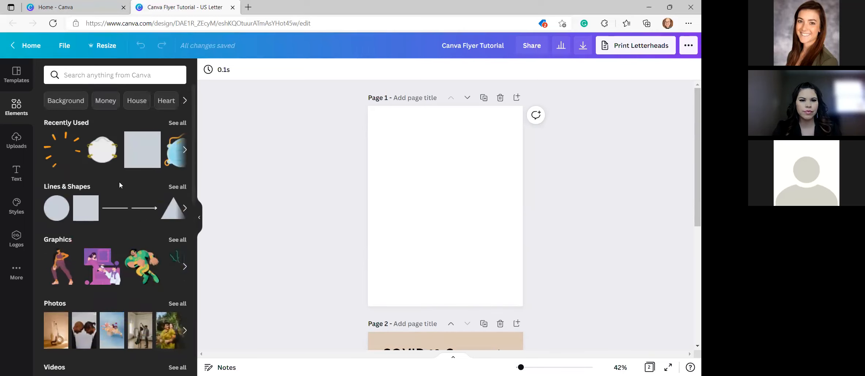
{"action": "scroll", "coordinate": [129, 256], "scroll_direction": "down", "scroll_amount": 12}
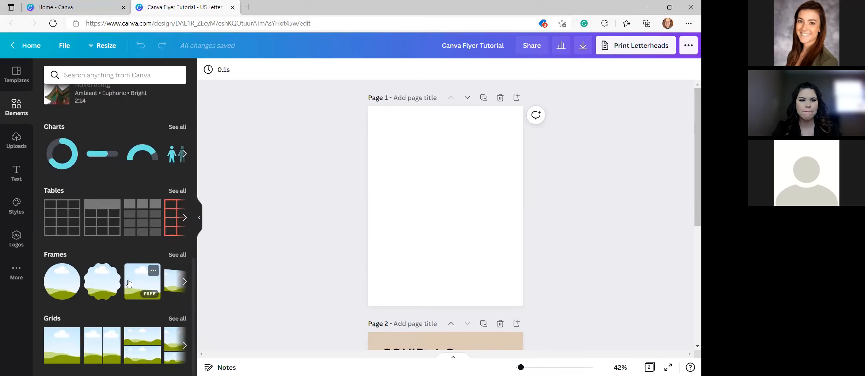
{"action": "scroll", "coordinate": [150, 242], "scroll_direction": "up", "scroll_amount": 12}
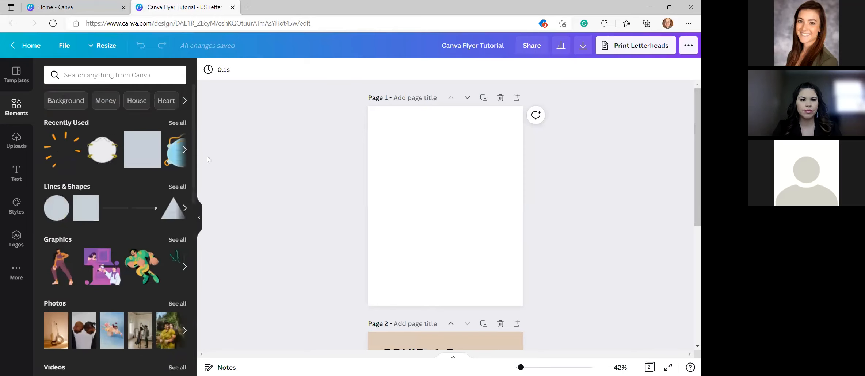
Show the uploaded media and look through the uploaded images
{"action": "left_click", "coordinate": [21, 146]}
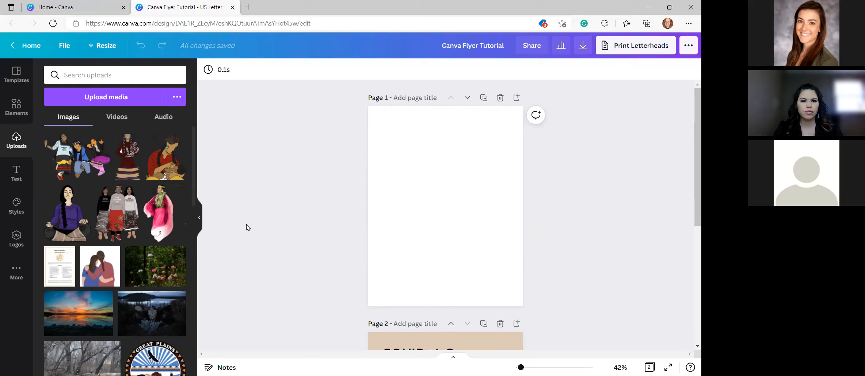
{"action": "scroll", "coordinate": [248, 224], "scroll_direction": "down", "scroll_amount": 3}
{"action": "scroll", "coordinate": [247, 226], "scroll_direction": "up", "scroll_amount": 3}
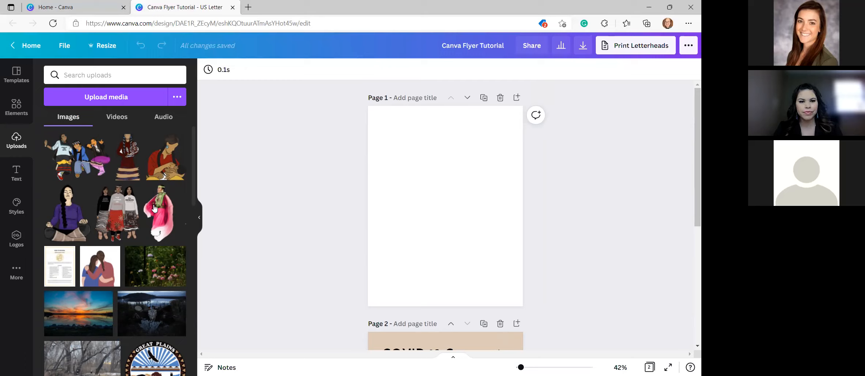
Show the text options and examine the brand kit heading styles and the ready-made font combinations
{"action": "left_click", "coordinate": [11, 175]}
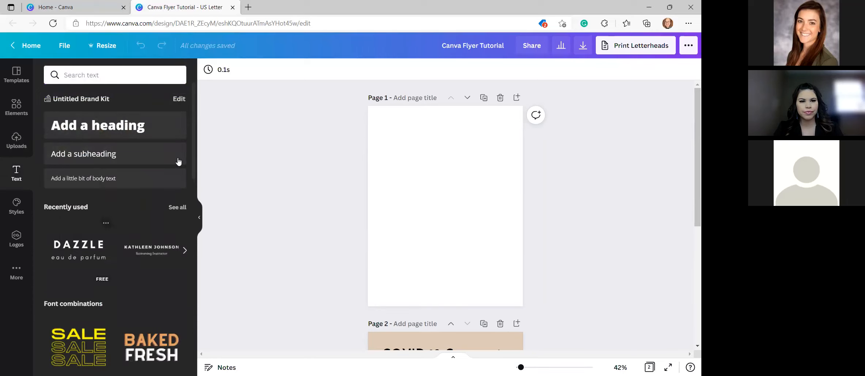
{"action": "scroll", "coordinate": [113, 276], "scroll_direction": "down", "scroll_amount": 8}
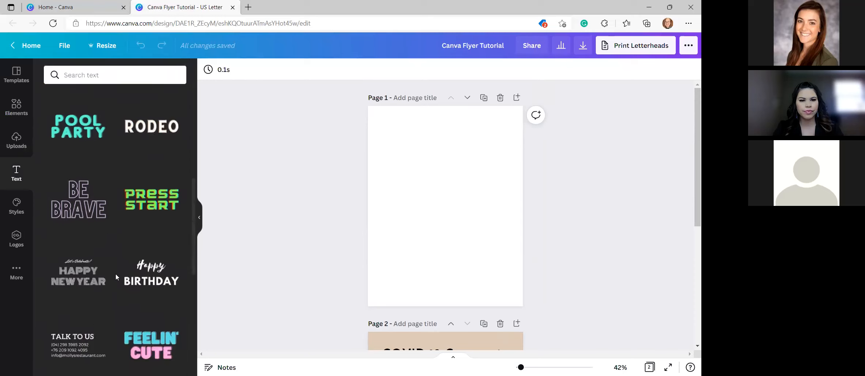
{"action": "scroll", "coordinate": [115, 277], "scroll_direction": "up", "scroll_amount": 8}
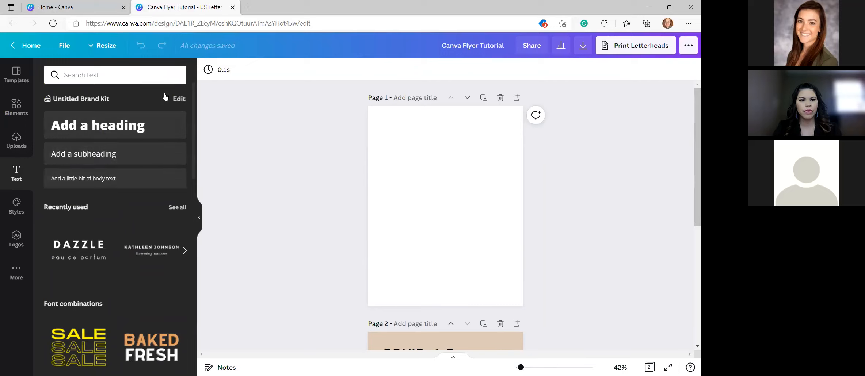
{"action": "scroll", "coordinate": [148, 227], "scroll_direction": "down", "scroll_amount": 3}
{"action": "scroll", "coordinate": [147, 143], "scroll_direction": "up", "scroll_amount": 3}
{"action": "scroll", "coordinate": [164, 210], "scroll_direction": "down", "scroll_amount": 15}
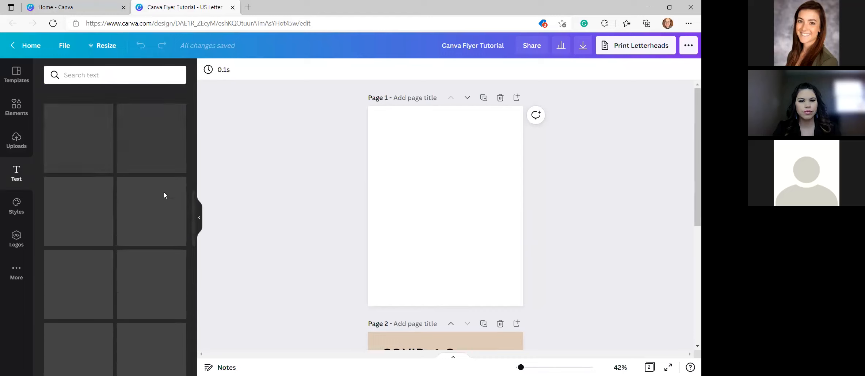
{"action": "scroll", "coordinate": [121, 280], "scroll_direction": "down", "scroll_amount": 8}
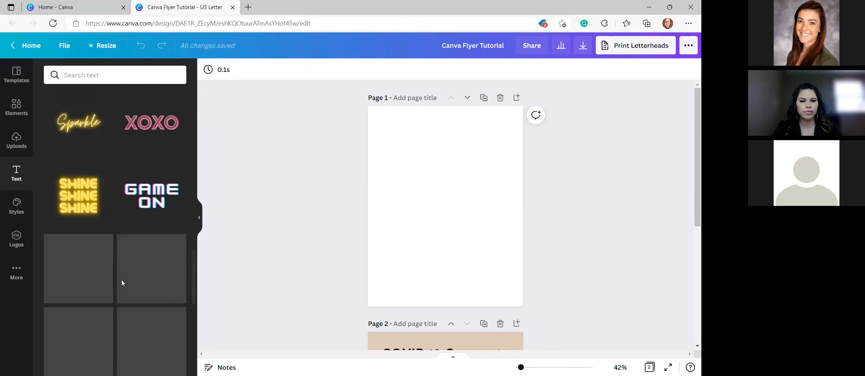
{"action": "scroll", "coordinate": [121, 280], "scroll_direction": "down", "scroll_amount": 2}
{"action": "scroll", "coordinate": [123, 264], "scroll_direction": "down", "scroll_amount": 5}
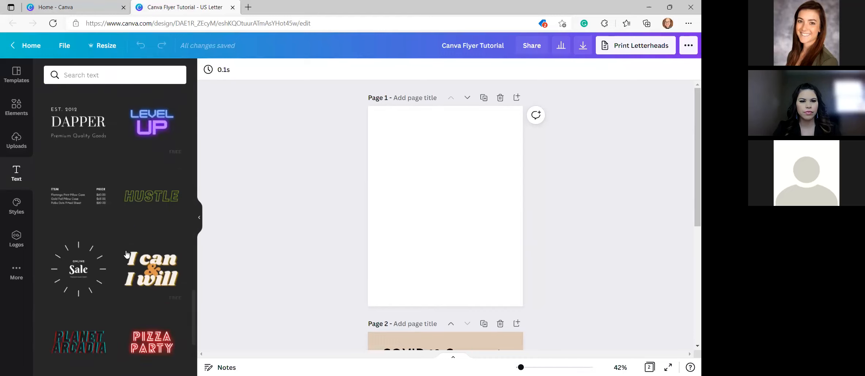
{"action": "scroll", "coordinate": [126, 253], "scroll_direction": "down", "scroll_amount": 5}
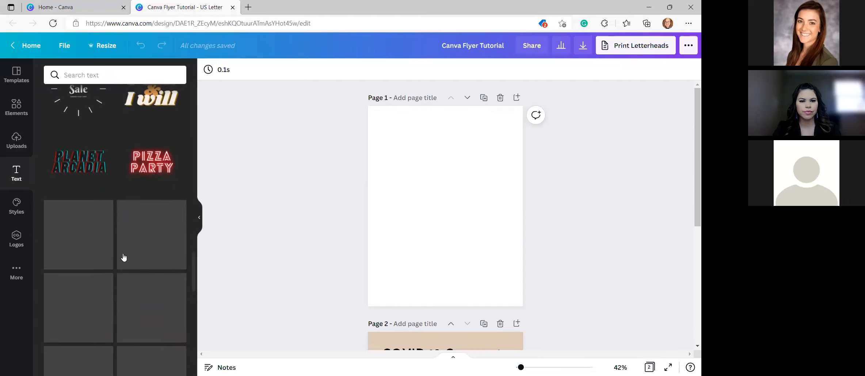
{"action": "scroll", "coordinate": [124, 256], "scroll_direction": "down", "scroll_amount": 5}
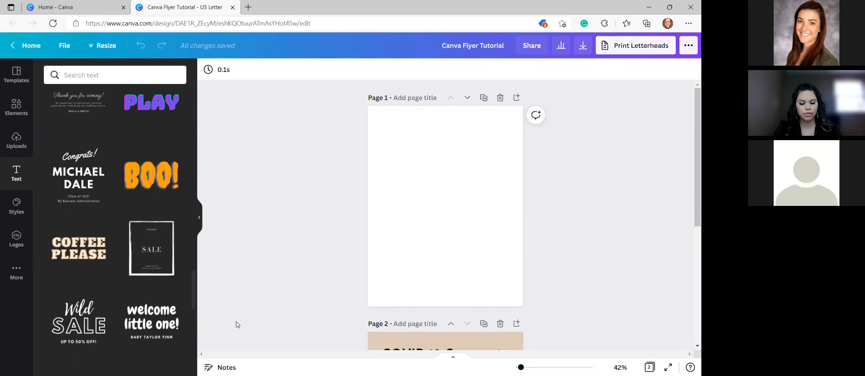
{"action": "scroll", "coordinate": [164, 322], "scroll_direction": "down", "scroll_amount": 5}
{"action": "scroll", "coordinate": [164, 323], "scroll_direction": "up", "scroll_amount": 5}
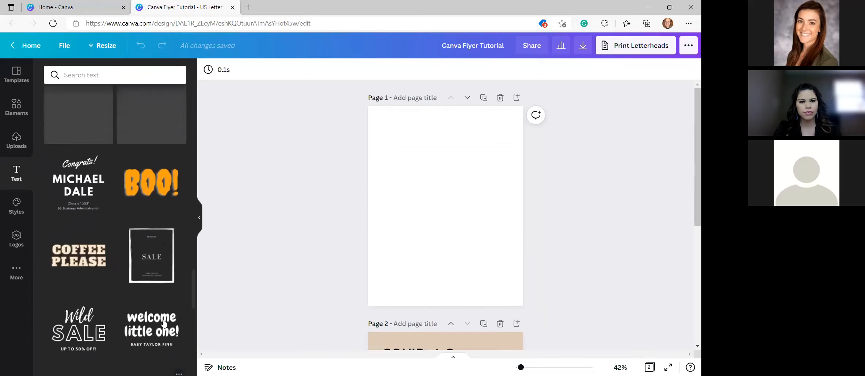
Look back through the ready-made font combinations up to the recently used text styles
{"action": "scroll", "coordinate": [164, 323], "scroll_direction": "up", "scroll_amount": 4}
{"action": "scroll", "coordinate": [166, 316], "scroll_direction": "up", "scroll_amount": 2}
{"action": "scroll", "coordinate": [166, 317], "scroll_direction": "up", "scroll_amount": 3}
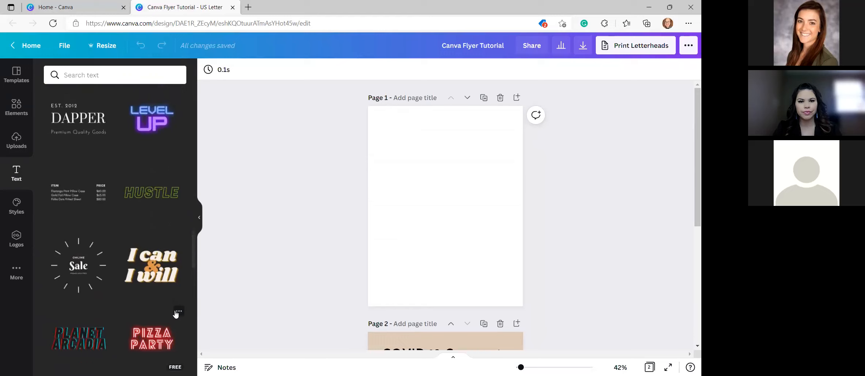
{"action": "scroll", "coordinate": [166, 339], "scroll_direction": "up", "scroll_amount": 10}
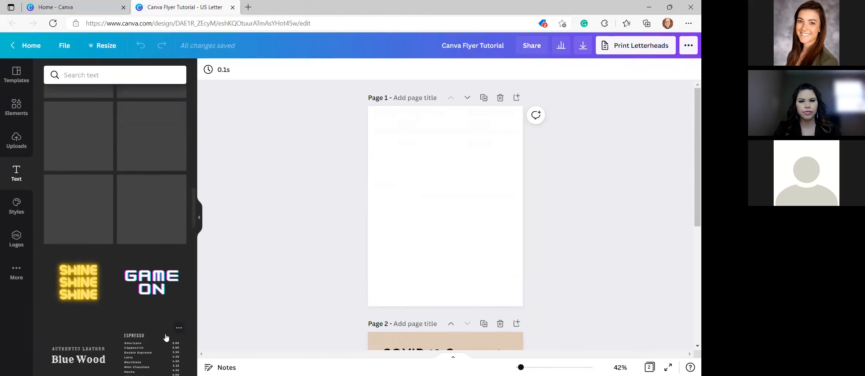
{"action": "scroll", "coordinate": [168, 306], "scroll_direction": "up", "scroll_amount": 8}
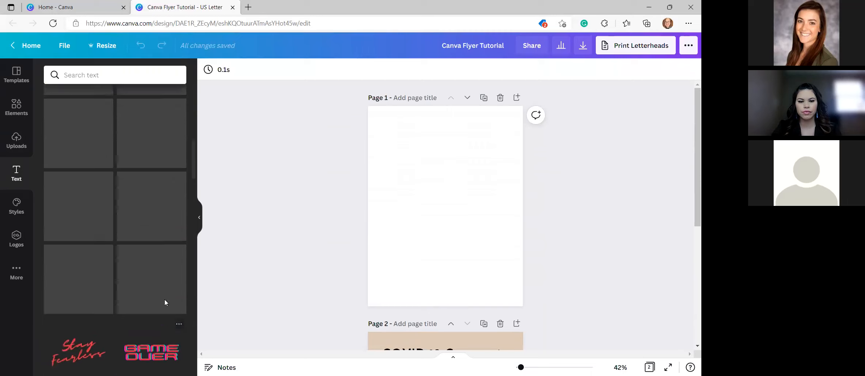
{"action": "scroll", "coordinate": [162, 301], "scroll_direction": "up", "scroll_amount": 3}
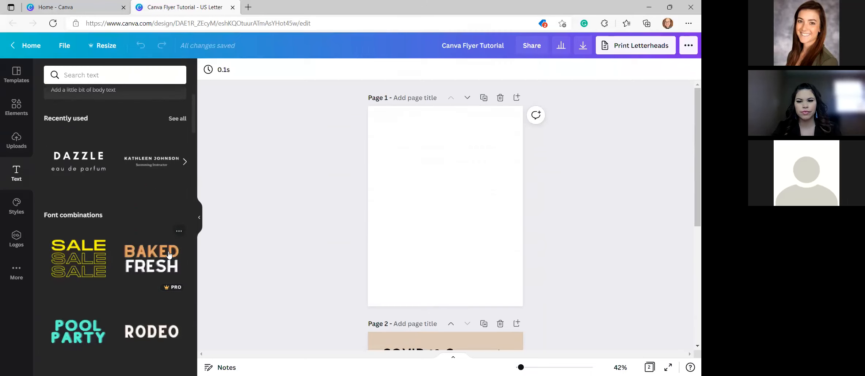
Show the style options and examine the brand kit logo color palettes and the trending font and color combinations
{"action": "left_click", "coordinate": [16, 207]}
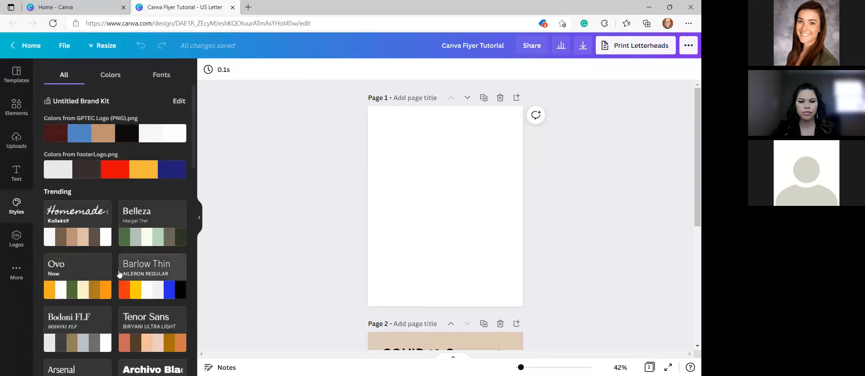
{"action": "scroll", "coordinate": [113, 274], "scroll_direction": "down", "scroll_amount": 1}
{"action": "scroll", "coordinate": [112, 273], "scroll_direction": "up", "scroll_amount": 1}
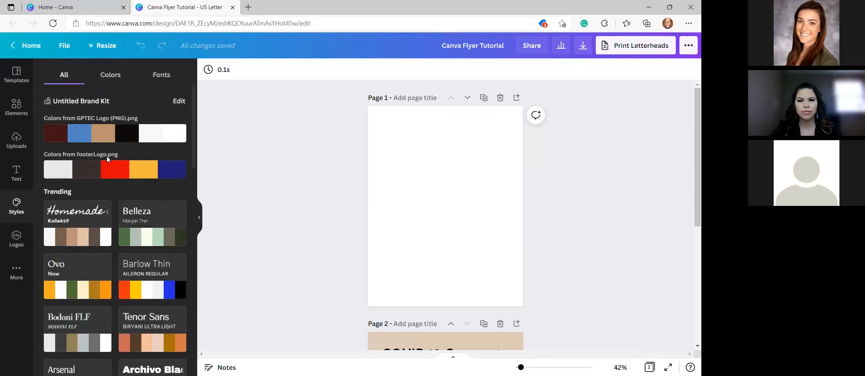
{"action": "left_click", "coordinate": [117, 171]}
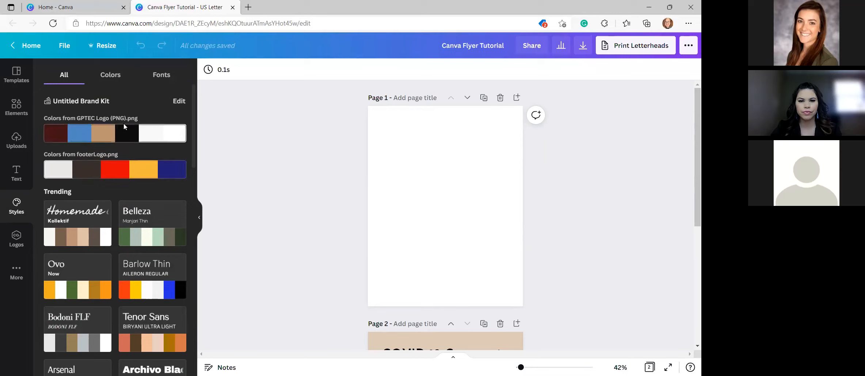
{"action": "scroll", "coordinate": [147, 241], "scroll_direction": "down", "scroll_amount": 10}
{"action": "scroll", "coordinate": [148, 241], "scroll_direction": "down", "scroll_amount": 8}
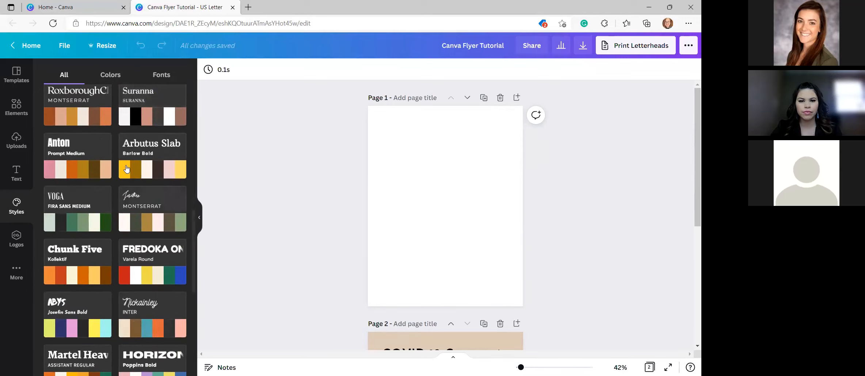
{"action": "scroll", "coordinate": [150, 258], "scroll_direction": "down", "scroll_amount": 2}
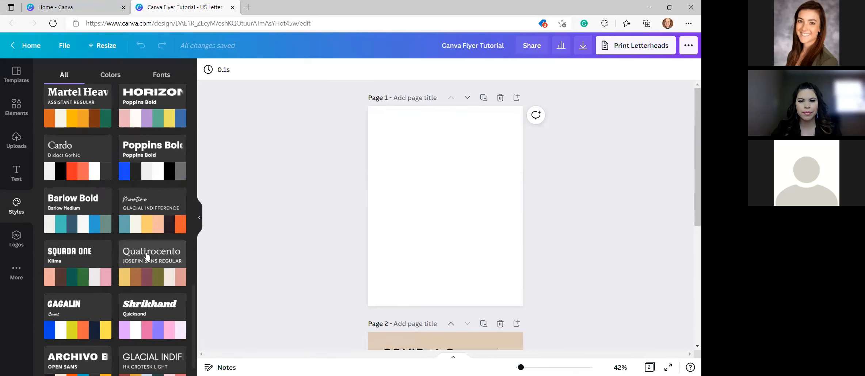
{"action": "scroll", "coordinate": [146, 211], "scroll_direction": "down", "scroll_amount": 1}
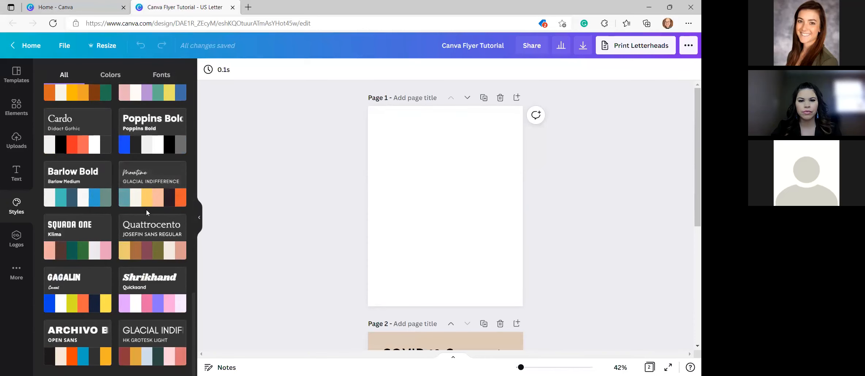
{"action": "scroll", "coordinate": [87, 324], "scroll_direction": "up", "scroll_amount": 3}
{"action": "scroll", "coordinate": [87, 323], "scroll_direction": "up", "scroll_amount": 6}
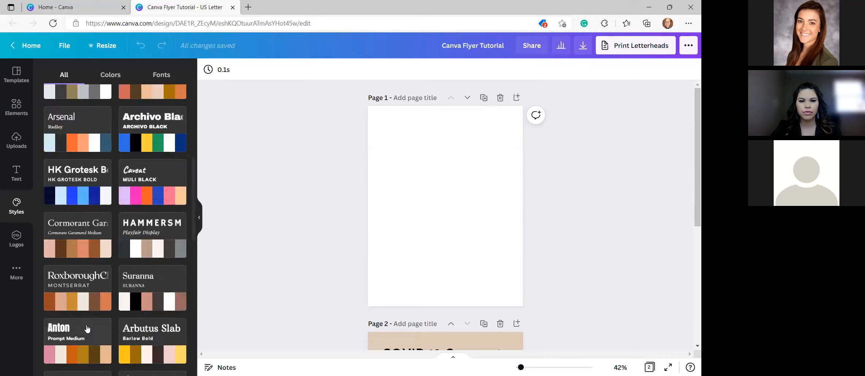
Show the brand kit logos, return to the elements and select blank page 1
{"action": "left_click", "coordinate": [19, 238]}
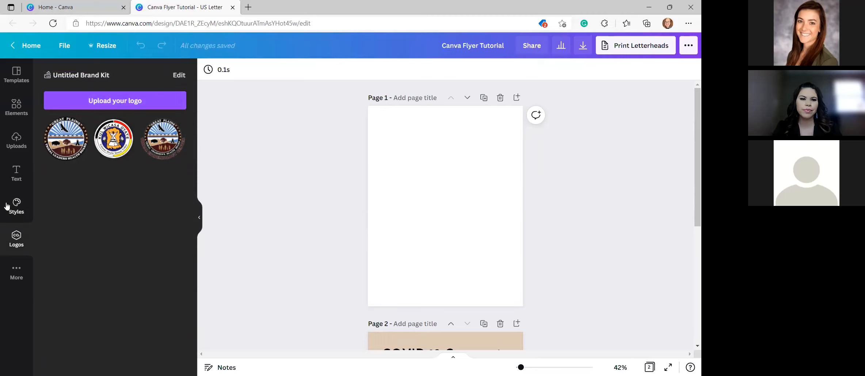
{"action": "left_click", "coordinate": [15, 108]}
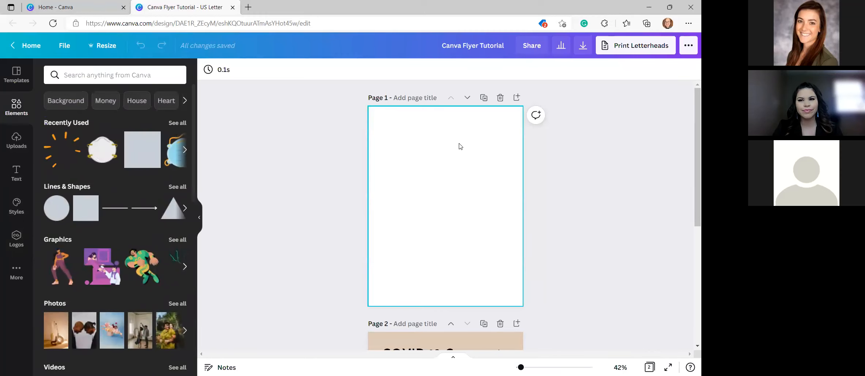
{"action": "left_click", "coordinate": [454, 197]}
{"action": "scroll", "coordinate": [424, 256], "scroll_direction": "down", "scroll_amount": 3}
{"action": "scroll", "coordinate": [454, 205], "scroll_direction": "up", "scroll_amount": 3}
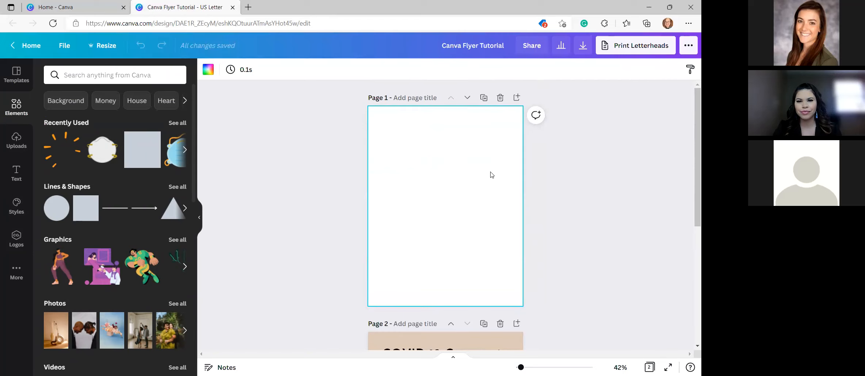
View the finished COVID-19 Community Vaccination Clinic flyer on page 2 and clear the page selection
{"action": "scroll", "coordinate": [491, 180], "scroll_direction": "down", "scroll_amount": 5}
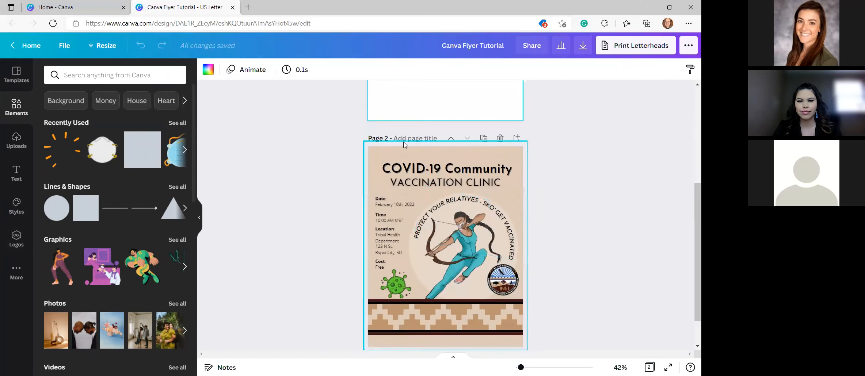
{"action": "left_click_drag", "start_coordinate": [317, 156], "coordinate": [613, 322]}
{"action": "left_click", "coordinate": [613, 321]}
{"action": "scroll", "coordinate": [608, 295], "scroll_direction": "down", "scroll_amount": 1}
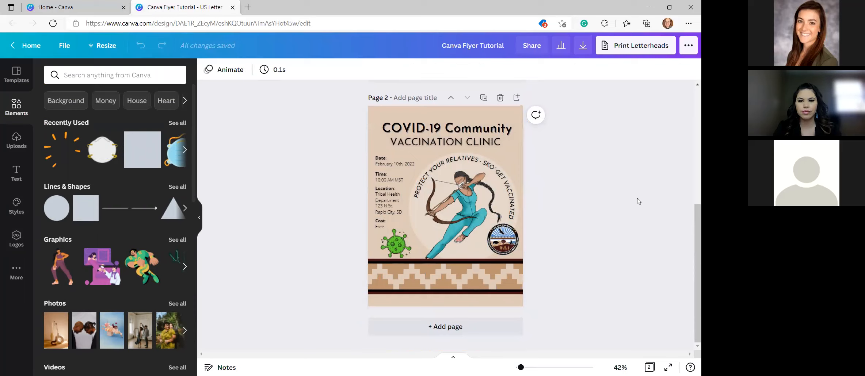
{"action": "scroll", "coordinate": [610, 256], "scroll_direction": "up", "scroll_amount": 1}
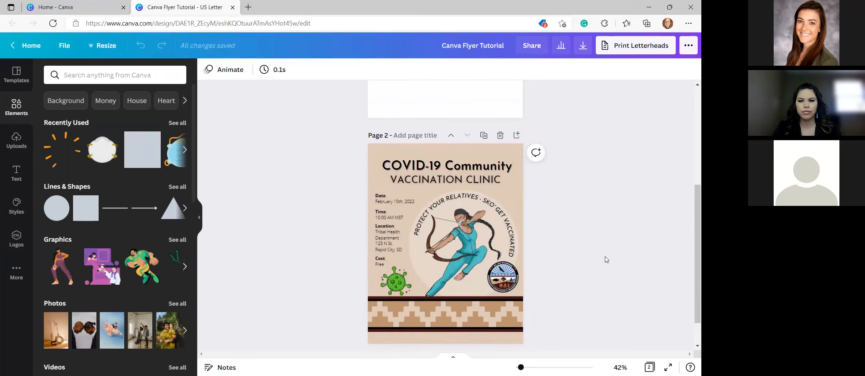
{"action": "scroll", "coordinate": [605, 257], "scroll_direction": "down", "scroll_amount": 1}
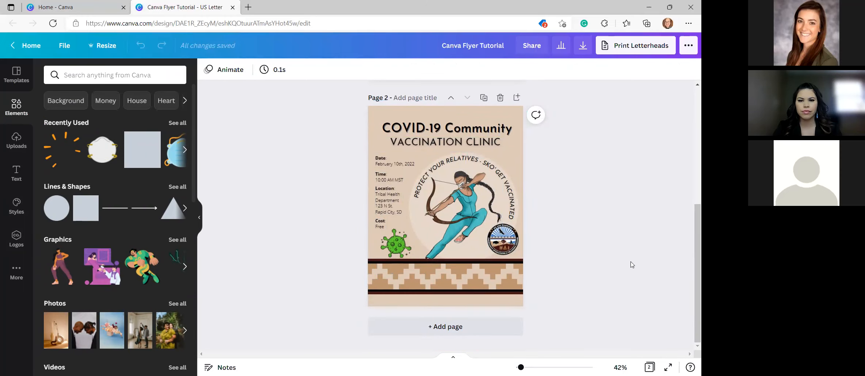
Compare blank page 1 with the sample vaccination clinic flyer on page 2
{"action": "scroll", "coordinate": [632, 264], "scroll_direction": "up", "scroll_amount": 1}
{"action": "scroll", "coordinate": [630, 264], "scroll_direction": "up", "scroll_amount": 5}
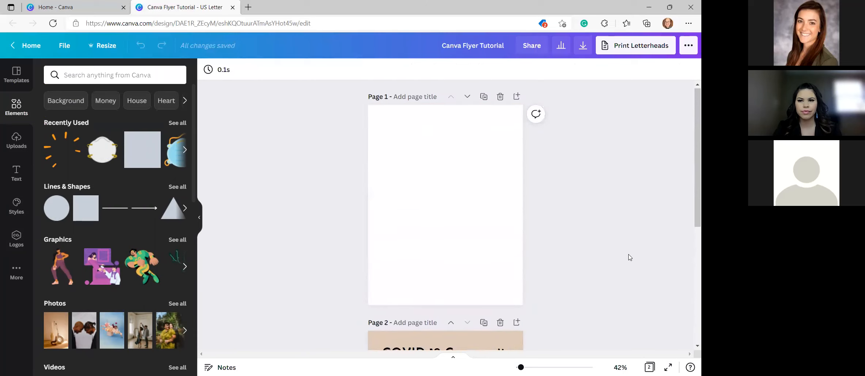
{"action": "scroll", "coordinate": [629, 257], "scroll_direction": "down", "scroll_amount": 6}
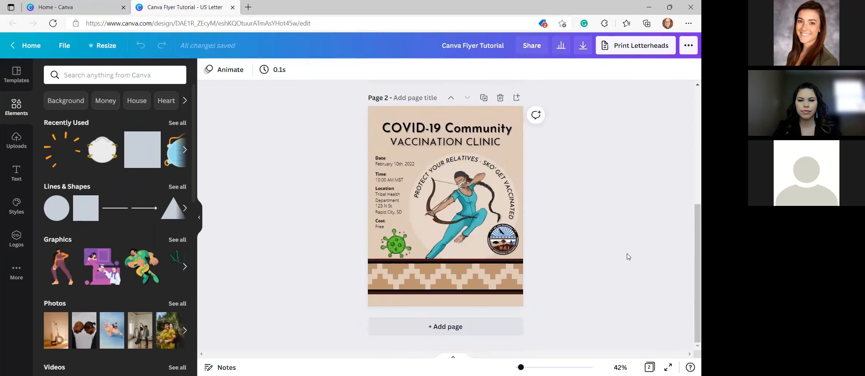
{"action": "scroll", "coordinate": [629, 257], "scroll_direction": "up", "scroll_amount": 6}
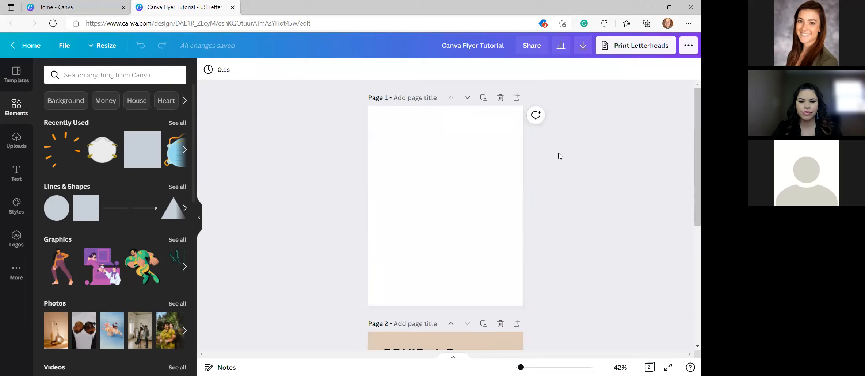
{"action": "scroll", "coordinate": [574, 227], "scroll_direction": "down", "scroll_amount": 6}
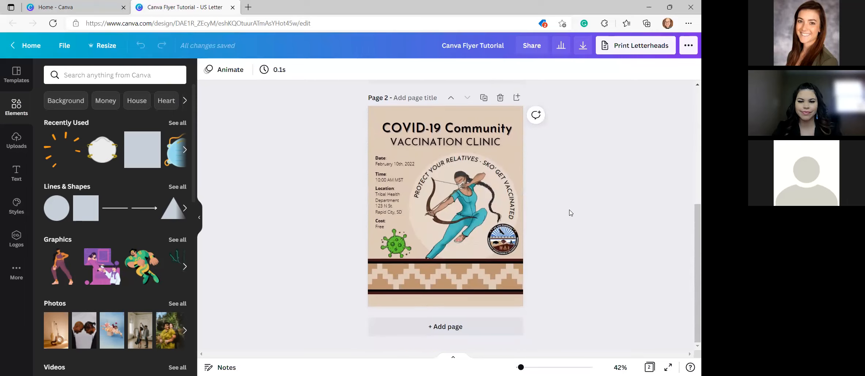
{"action": "left_click_drag", "start_coordinate": [604, 125], "coordinate": [635, 205]}
{"action": "scroll", "coordinate": [636, 207], "scroll_direction": "up", "scroll_amount": 6}
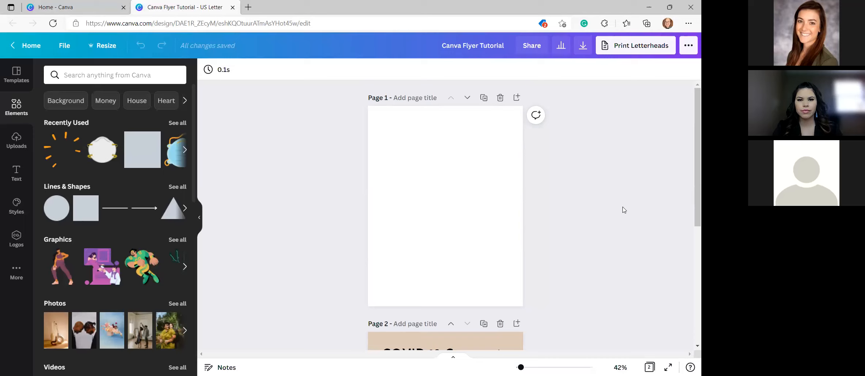
{"action": "scroll", "coordinate": [618, 212], "scroll_direction": "down", "scroll_amount": 5}
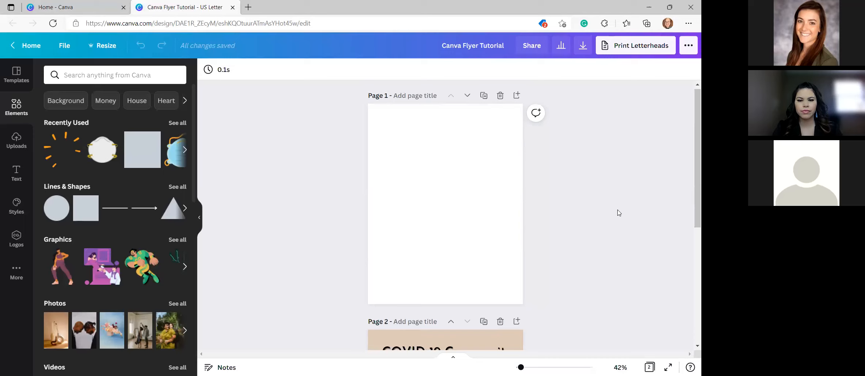
{"action": "scroll", "coordinate": [618, 209], "scroll_direction": "up", "scroll_amount": 5}
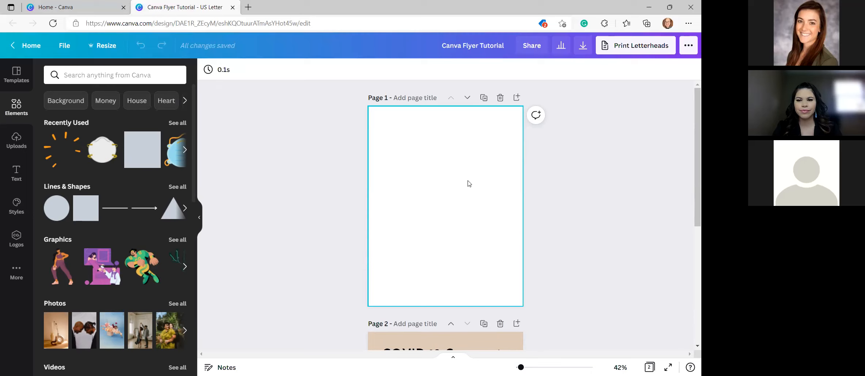
{"action": "scroll", "coordinate": [466, 184], "scroll_direction": "down", "scroll_amount": 5}
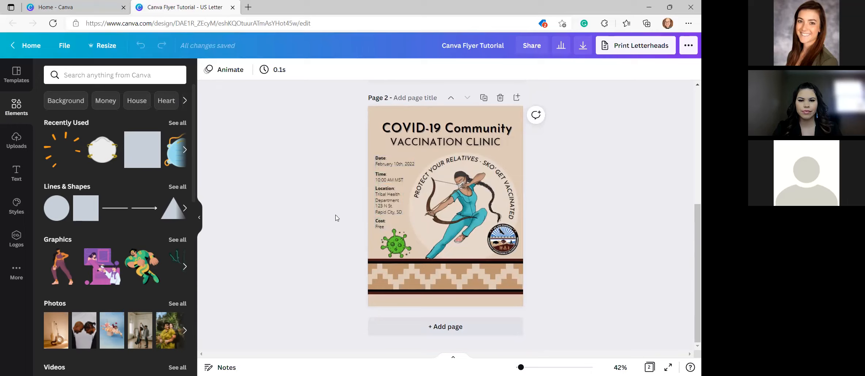
Examine the date, time, location and cost details on the page 2 flyer, selecting the cost text
{"action": "left_click_drag", "start_coordinate": [340, 153], "coordinate": [382, 227]}
{"action": "left_click", "coordinate": [315, 170]}
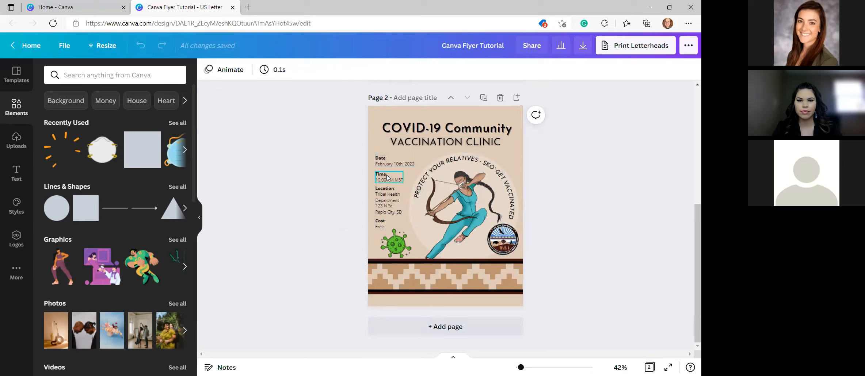
{"action": "left_click", "coordinate": [382, 223]}
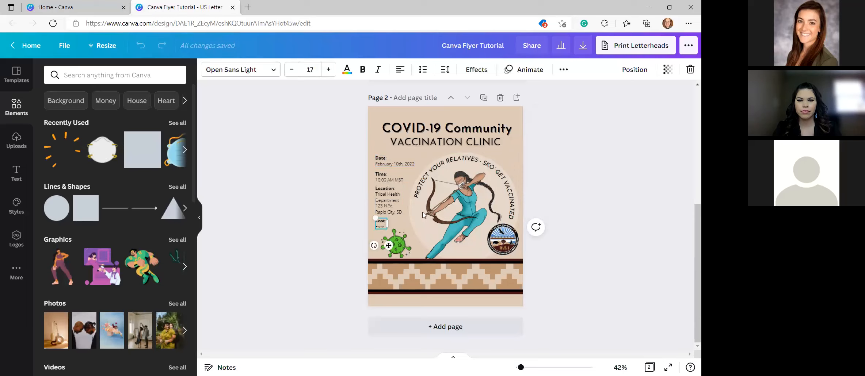
{"action": "left_click", "coordinate": [288, 221]}
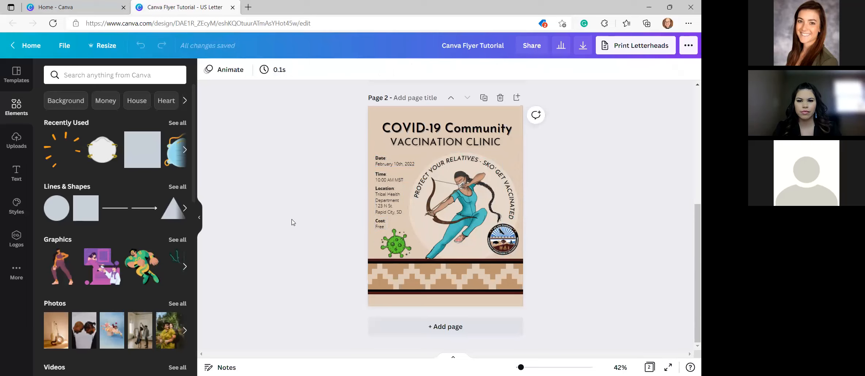
{"action": "left_click", "coordinate": [382, 223]}
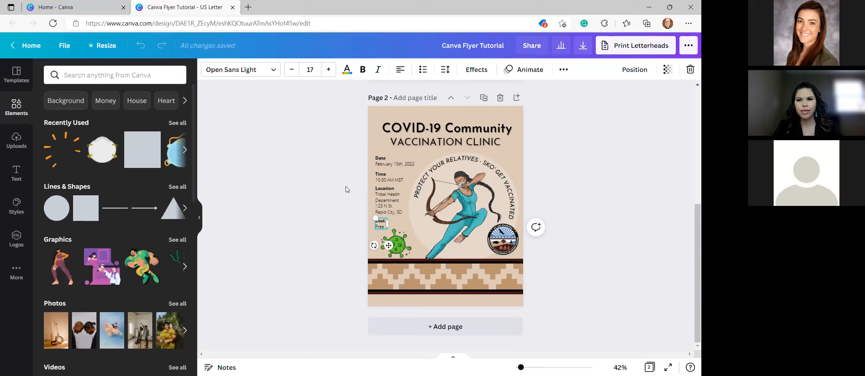
Deselect the cost text, review the flyer's layout on page 2 and return to blank page 1
{"action": "scroll", "coordinate": [346, 190], "scroll_direction": "up", "scroll_amount": 5}
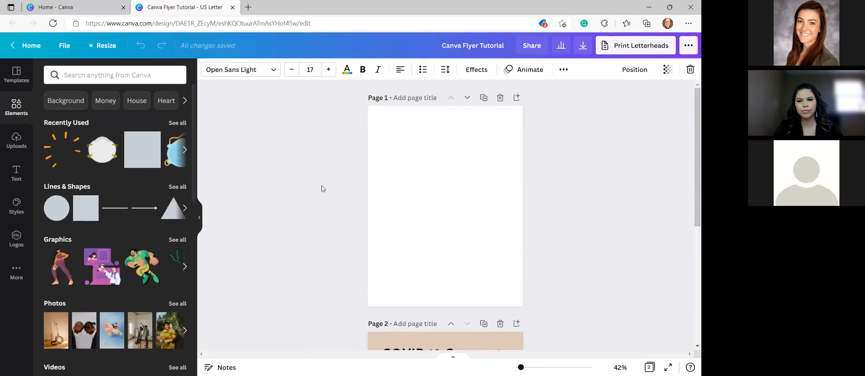
{"action": "scroll", "coordinate": [333, 206], "scroll_direction": "down", "scroll_amount": 1}
{"action": "scroll", "coordinate": [333, 207], "scroll_direction": "down", "scroll_amount": 5}
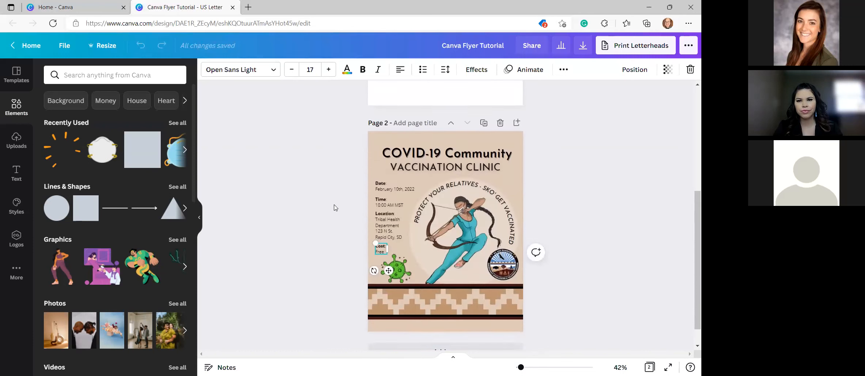
{"action": "left_click", "coordinate": [337, 192]}
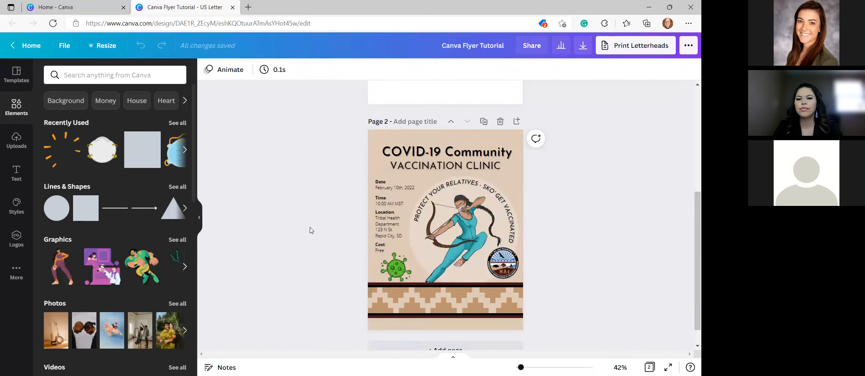
{"action": "scroll", "coordinate": [311, 232], "scroll_direction": "up", "scroll_amount": 5}
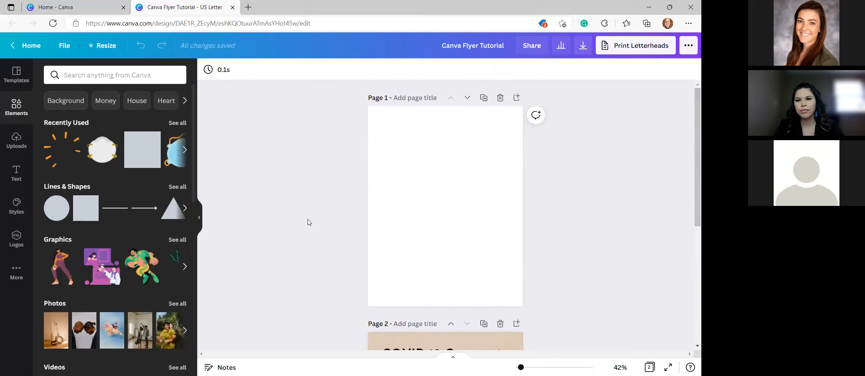
{"action": "scroll", "coordinate": [296, 218], "scroll_direction": "down", "scroll_amount": 2}
{"action": "scroll", "coordinate": [290, 215], "scroll_direction": "down", "scroll_amount": 3}
{"action": "scroll", "coordinate": [292, 212], "scroll_direction": "up", "scroll_amount": 5}
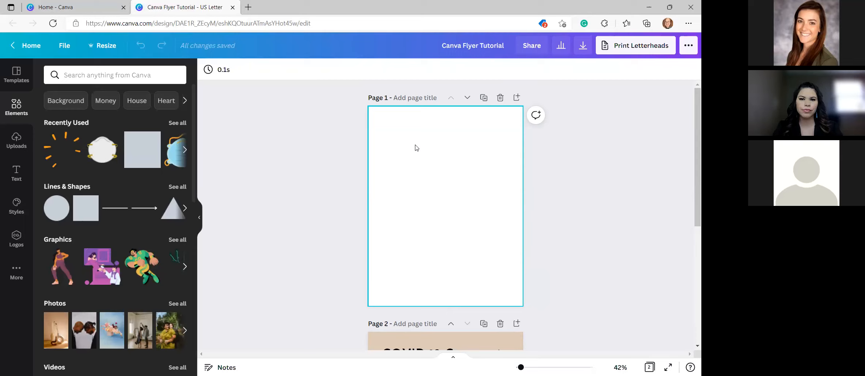
Add the "DAZZLE eau de parfum" font combination to page 1 and place it centred near the top of the page
{"action": "scroll", "coordinate": [418, 161], "scroll_direction": "down", "scroll_amount": 4}
{"action": "scroll", "coordinate": [420, 164], "scroll_direction": "up", "scroll_amount": 4}
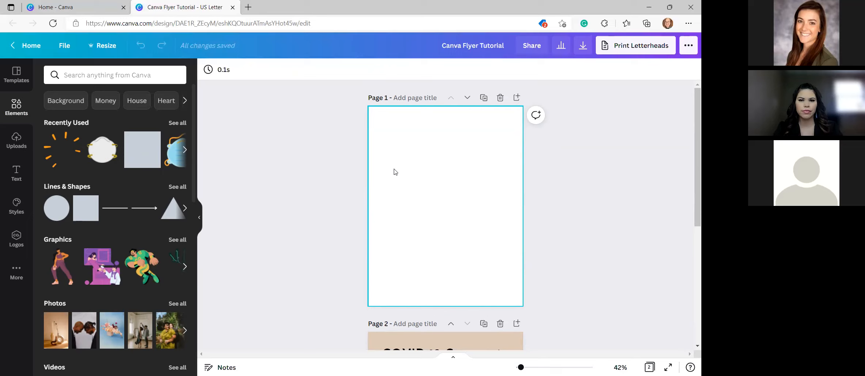
{"action": "left_click", "coordinate": [16, 176]}
{"action": "scroll", "coordinate": [454, 191], "scroll_direction": "down", "scroll_amount": 3}
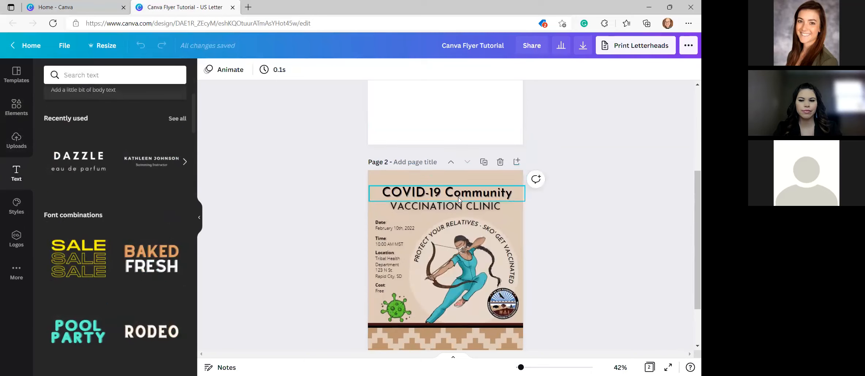
{"action": "scroll", "coordinate": [466, 205], "scroll_direction": "up", "scroll_amount": 3}
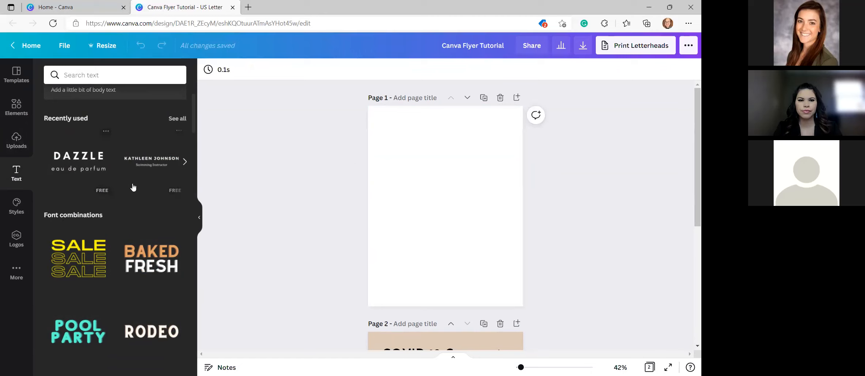
{"action": "scroll", "coordinate": [403, 269], "scroll_direction": "down", "scroll_amount": 5}
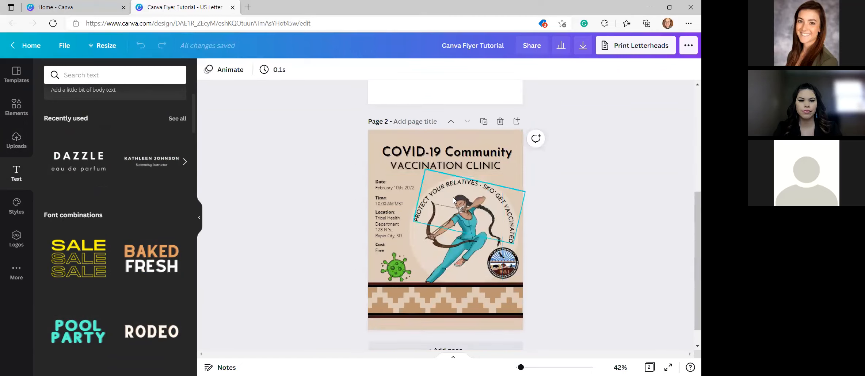
{"action": "scroll", "coordinate": [277, 181], "scroll_direction": "up", "scroll_amount": 5}
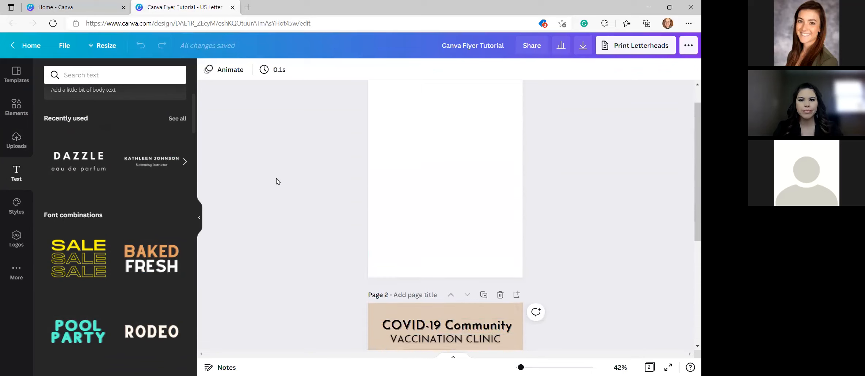
{"action": "left_click", "coordinate": [78, 159]}
{"action": "left_click_drag", "start_coordinate": [452, 219], "coordinate": [453, 145]}
{"action": "left_click", "coordinate": [506, 227]}
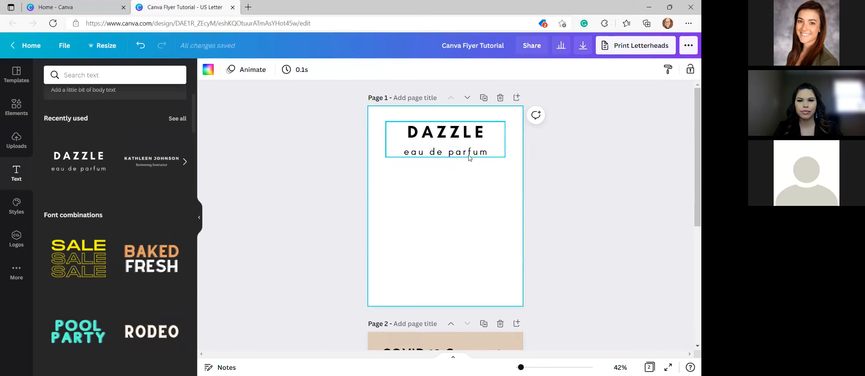
Browse the available fonts for the DAZZLE heading without choosing a different one
{"action": "left_click", "coordinate": [446, 134]}
{"action": "scroll", "coordinate": [444, 226], "scroll_direction": "down", "scroll_amount": 5}
{"action": "scroll", "coordinate": [446, 233], "scroll_direction": "up", "scroll_amount": 5}
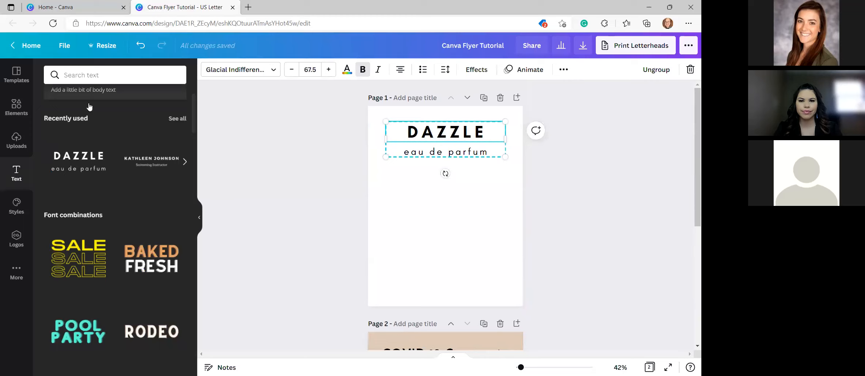
{"action": "left_click", "coordinate": [274, 71]}
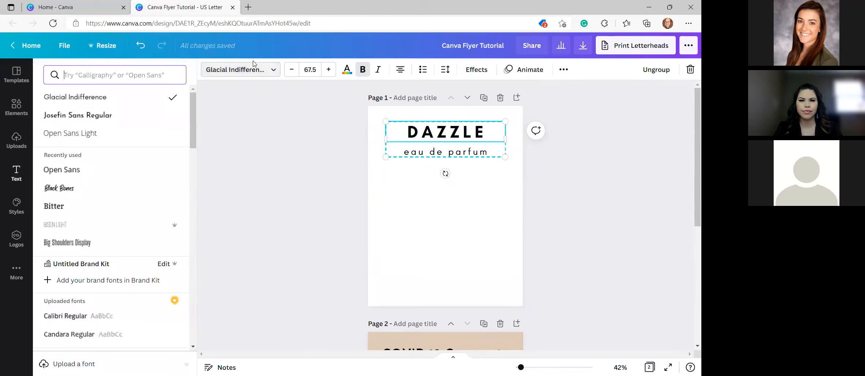
{"action": "scroll", "coordinate": [95, 179], "scroll_direction": "down", "scroll_amount": 4}
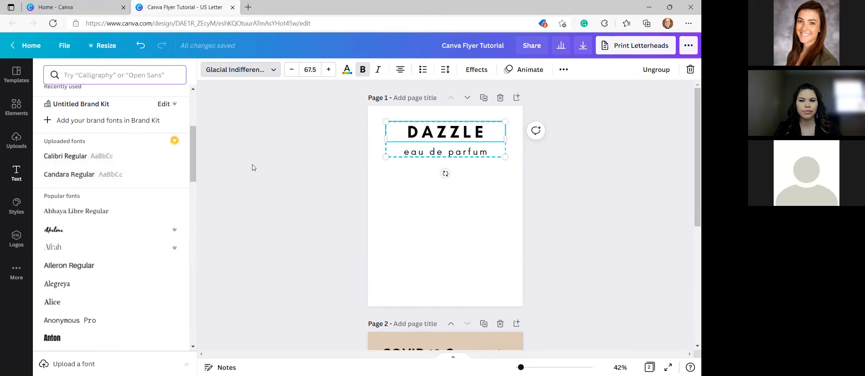
{"action": "key", "text": "Escape"}
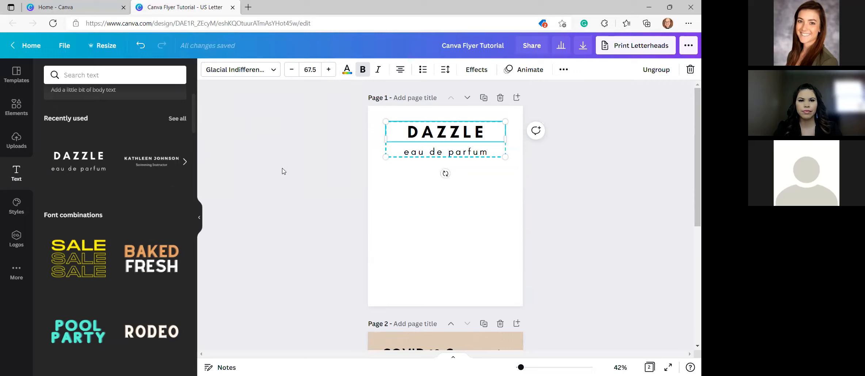
{"action": "scroll", "coordinate": [141, 163], "scroll_direction": "up", "scroll_amount": 3}
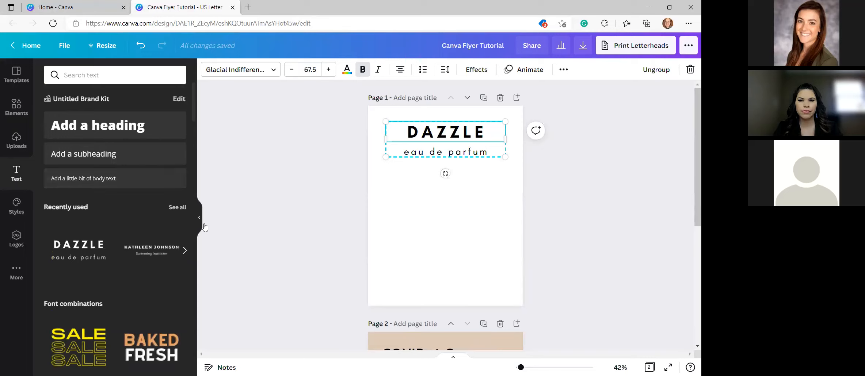
Replace the DAZZLE heading text with "COVID-19 COMMUNITY"
{"action": "left_click", "coordinate": [422, 194]}
{"action": "double_click", "coordinate": [445, 135]}
{"action": "left_click", "coordinate": [432, 211]}
{"action": "left_click", "coordinate": [442, 137]}
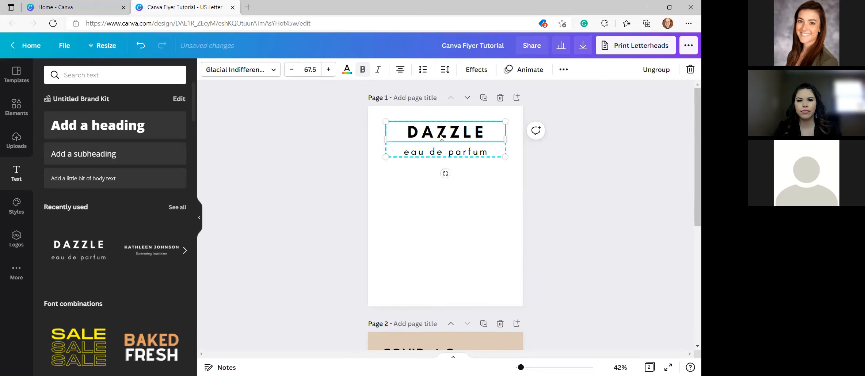
{"action": "double_click", "coordinate": [442, 137]}
{"action": "scroll", "coordinate": [380, 141], "scroll_direction": "down", "scroll_amount": 1}
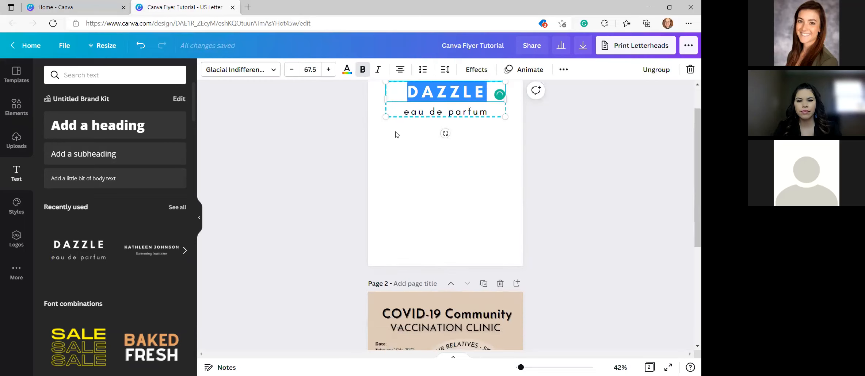
{"action": "scroll", "coordinate": [396, 134], "scroll_direction": "up", "scroll_amount": 1}
{"action": "type", "text": "C"}
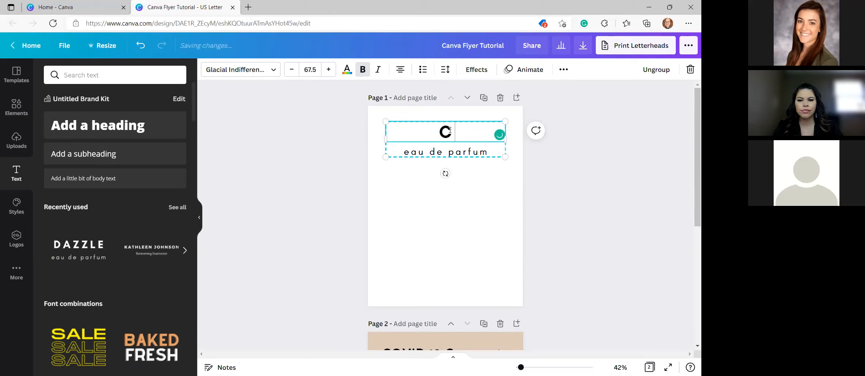
{"action": "type", "text": "OVID-19"}
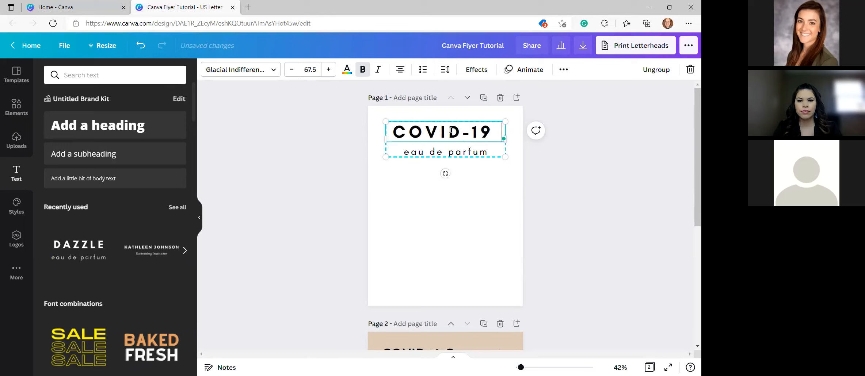
{"action": "type", "text": " COMMUNITY"}
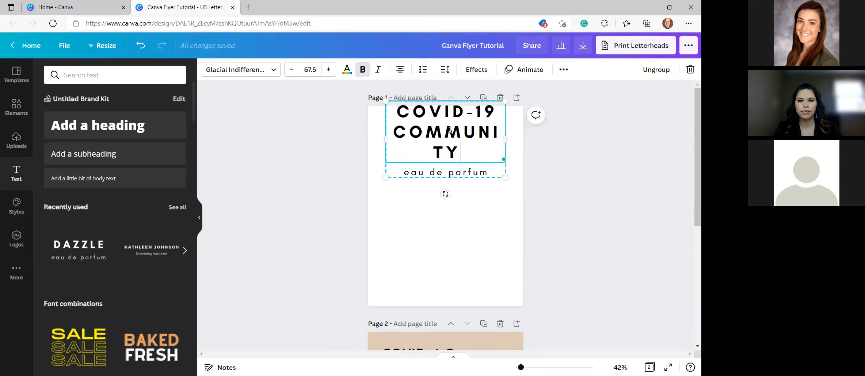
Replace the "eau de parfum" subtitle with "vaccination clinic"
{"action": "left_click", "coordinate": [457, 172]}
{"action": "double_click", "coordinate": [461, 171]}
{"action": "type", "text": "vaccintion"}
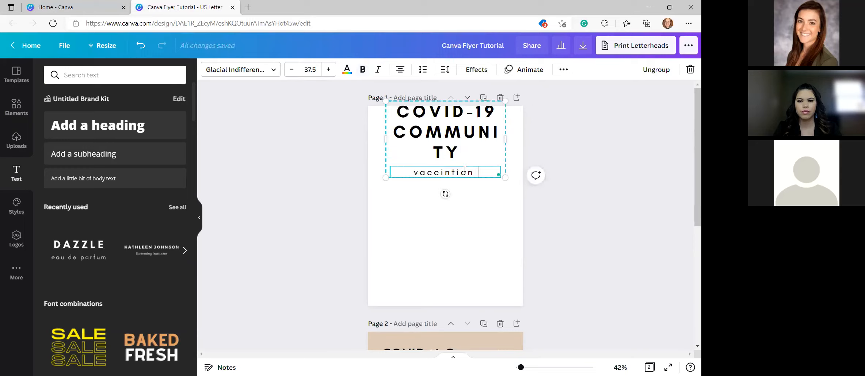
{"action": "key", "text": "BackSpace"}
{"action": "key", "text": "BackSpace"}
{"action": "key", "text": "BackSpace"}
{"action": "key", "text": "BackSpace"}
{"action": "type", "text": "ation clinic"}
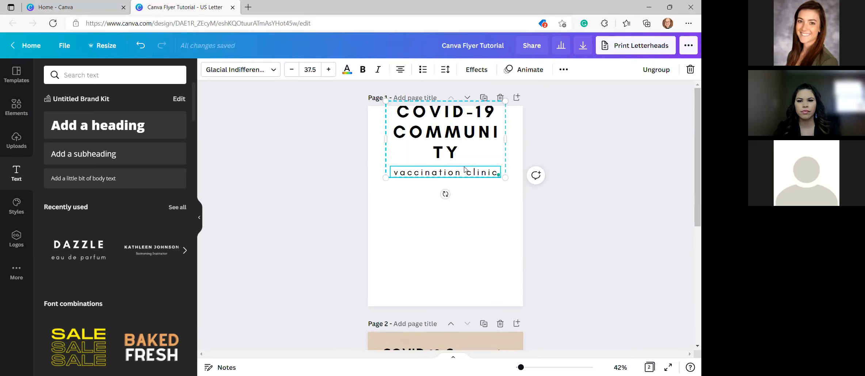
Widen the heading's text box so COMMUNITY fits on one line, and position the title group near the top of page 1
{"action": "left_click", "coordinate": [456, 245]}
{"action": "left_click", "coordinate": [475, 109]}
{"action": "left_click_drag", "start_coordinate": [506, 143], "coordinate": [524, 141]}
{"action": "left_click_drag", "start_coordinate": [451, 154], "coordinate": [442, 156]}
{"action": "left_click", "coordinate": [467, 178]}
{"action": "left_click", "coordinate": [467, 167]}
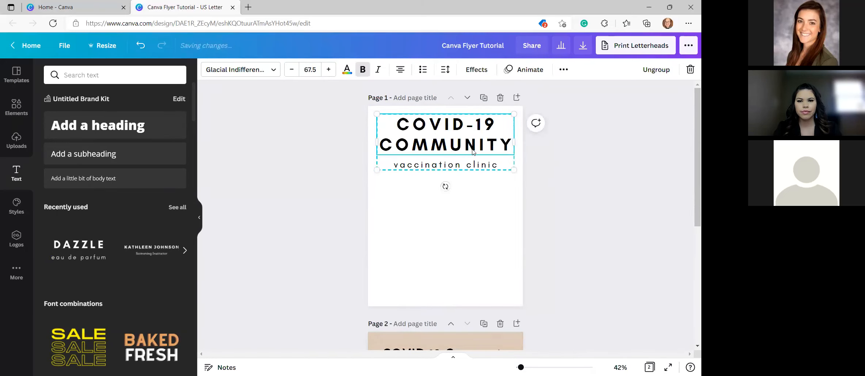
{"action": "mouse_move", "coordinate": [520, 142]}
{"action": "left_mouse_down"}
{"action": "mouse_move", "coordinate": [491, 143]}
{"action": "mouse_move", "coordinate": [477, 158]}
{"action": "mouse_move", "coordinate": [526, 160]}
{"action": "mouse_move", "coordinate": [510, 153]}
{"action": "left_mouse_up"}
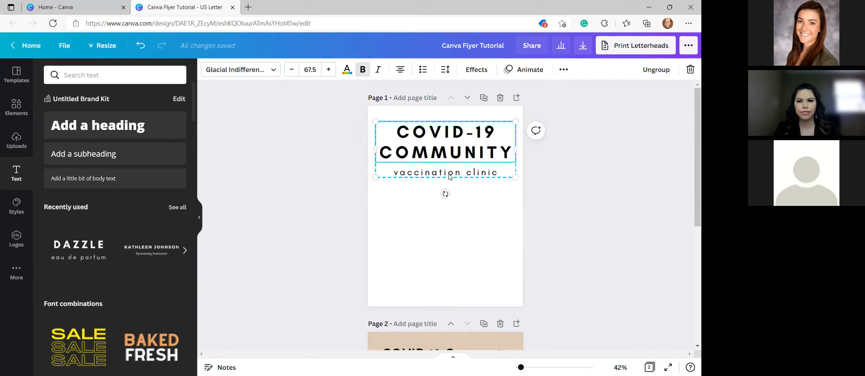
Scale the title group down to a heading size of about 60 and centre it horizontally on the page
{"action": "mouse_move", "coordinate": [514, 175]}
{"action": "left_mouse_down"}
{"action": "mouse_move", "coordinate": [471, 154]}
{"action": "mouse_move", "coordinate": [508, 174]}
{"action": "left_mouse_up"}
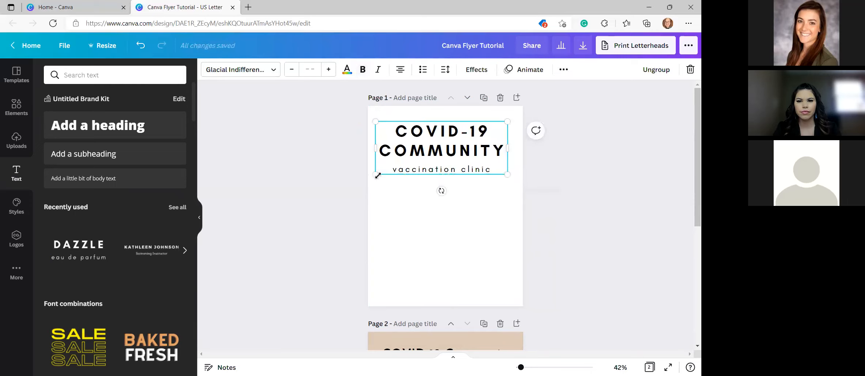
{"action": "left_click_drag", "start_coordinate": [377, 172], "coordinate": [388, 173]}
{"action": "mouse_move", "coordinate": [455, 155]}
{"action": "left_mouse_down"}
{"action": "mouse_move", "coordinate": [460, 147]}
{"action": "mouse_move", "coordinate": [462, 161]}
{"action": "mouse_move", "coordinate": [462, 146]}
{"action": "mouse_move", "coordinate": [462, 155]}
{"action": "left_mouse_up"}
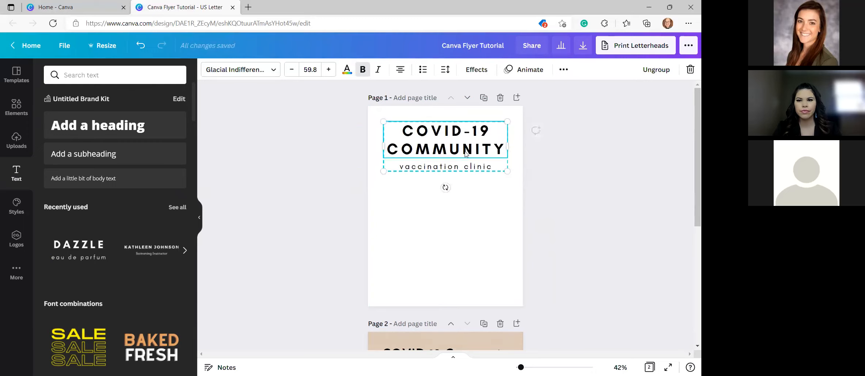
{"action": "left_click_drag", "start_coordinate": [517, 145], "coordinate": [508, 157]}
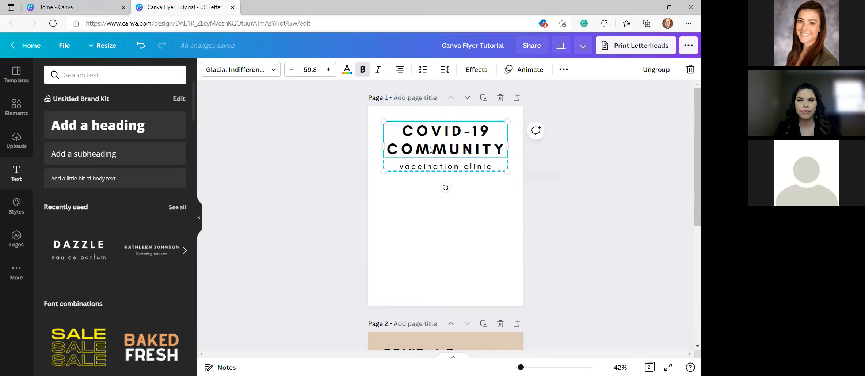
Compare the new title on page 1 with the heading and layout of the sample flyer on page 2
{"action": "scroll", "coordinate": [445, 249], "scroll_direction": "down", "scroll_amount": 2}
{"action": "scroll", "coordinate": [455, 230], "scroll_direction": "up", "scroll_amount": 2}
{"action": "scroll", "coordinate": [456, 229], "scroll_direction": "down", "scroll_amount": 3}
{"action": "scroll", "coordinate": [452, 226], "scroll_direction": "up", "scroll_amount": 3}
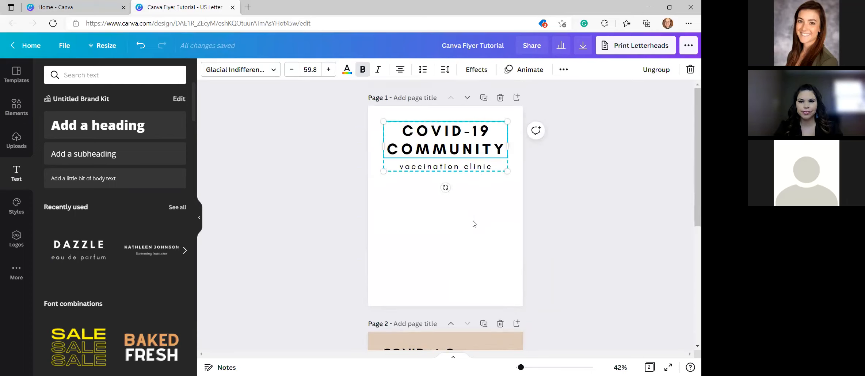
{"action": "scroll", "coordinate": [481, 250], "scroll_direction": "down", "scroll_amount": 3}
{"action": "scroll", "coordinate": [459, 240], "scroll_direction": "up", "scroll_amount": 3}
{"action": "left_click", "coordinate": [473, 186]}
{"action": "scroll", "coordinate": [473, 205], "scroll_direction": "down", "scroll_amount": 3}
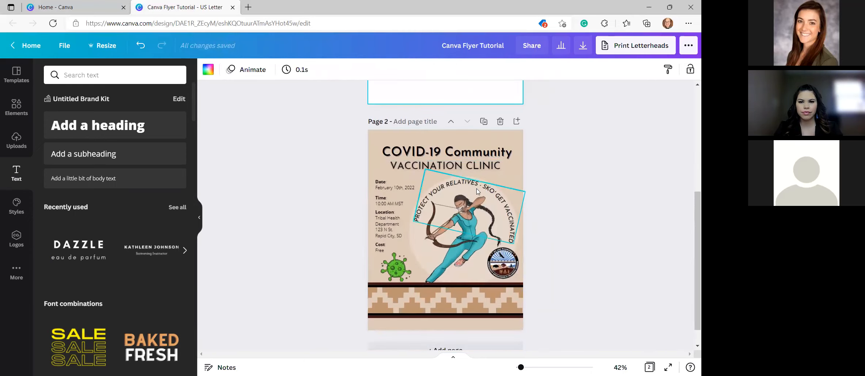
{"action": "scroll", "coordinate": [475, 187], "scroll_direction": "up", "scroll_amount": 3}
Examine the additional formatting options for the COVID-19 COMMUNITY heading and close them
{"action": "left_click", "coordinate": [470, 151]}
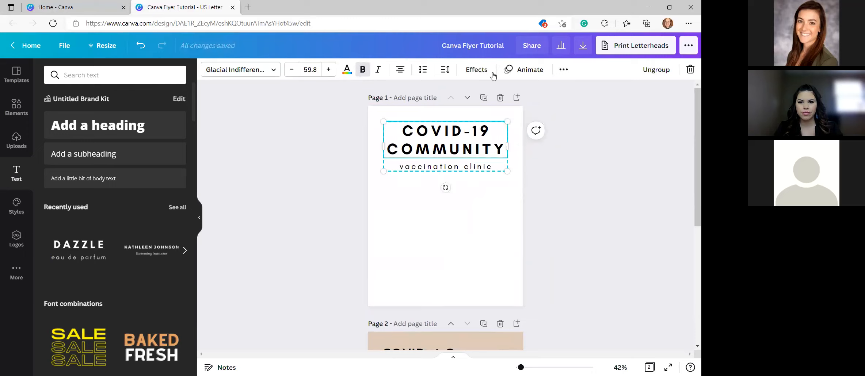
{"action": "left_click", "coordinate": [565, 72]}
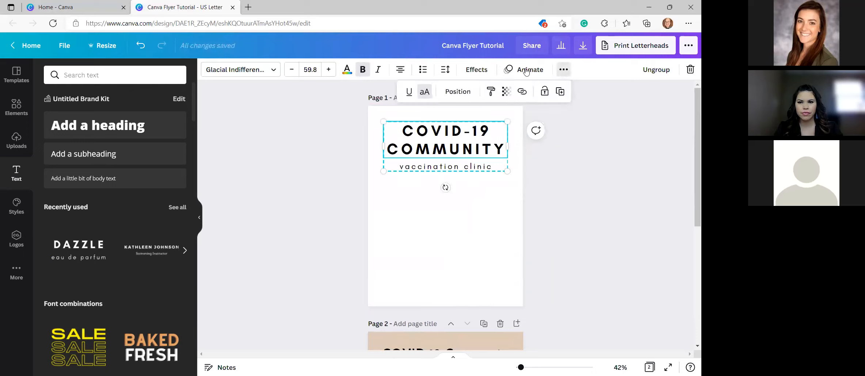
{"action": "left_click", "coordinate": [630, 183]}
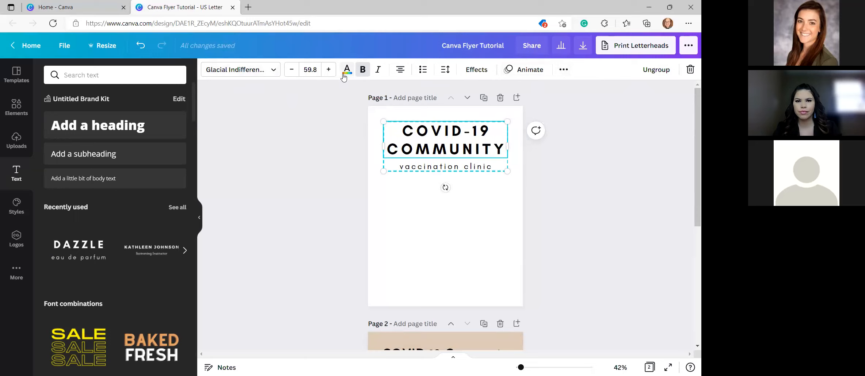
Recolour the entire COVID-19 COMMUNITY heading with the tan document colour
{"action": "left_click", "coordinate": [439, 135]}
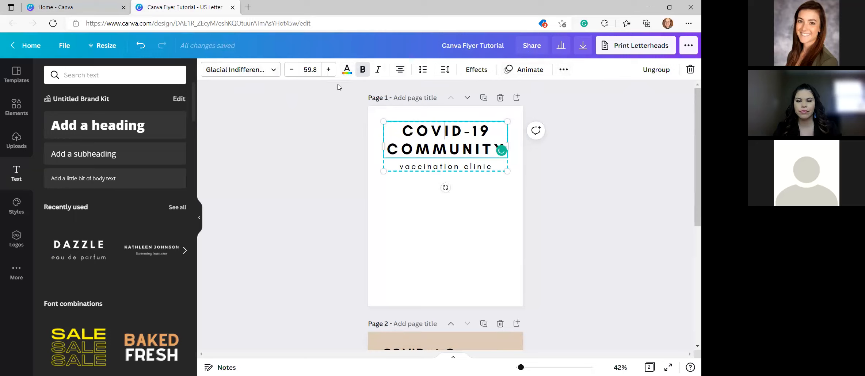
{"action": "left_click_drag", "start_coordinate": [402, 131], "coordinate": [431, 133]}
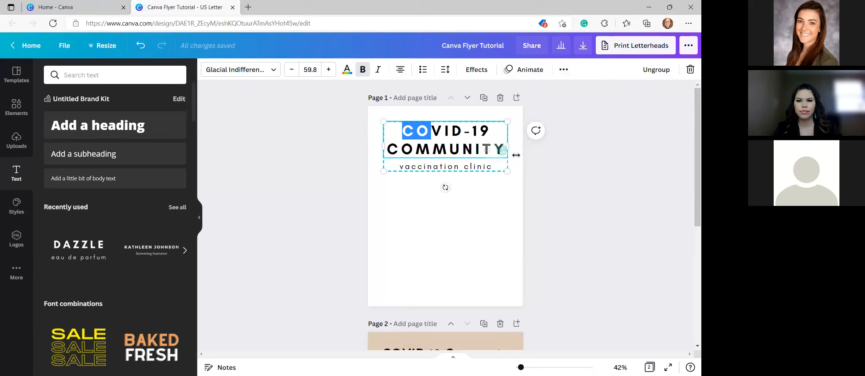
{"action": "double_click", "coordinate": [441, 130]}
{"action": "left_click", "coordinate": [407, 130]}
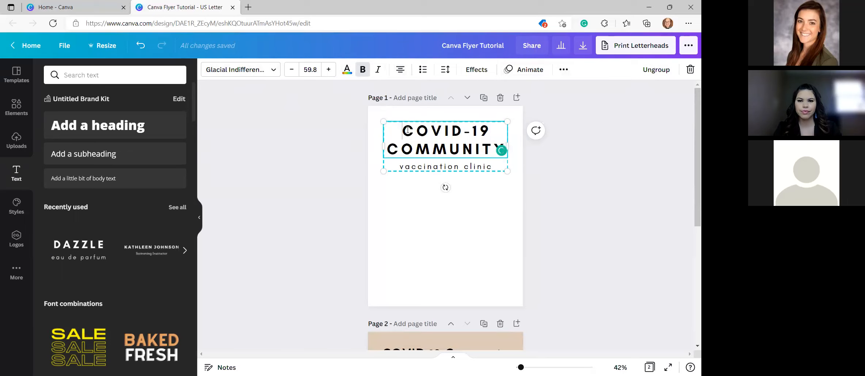
{"action": "triple_click", "coordinate": [416, 133]}
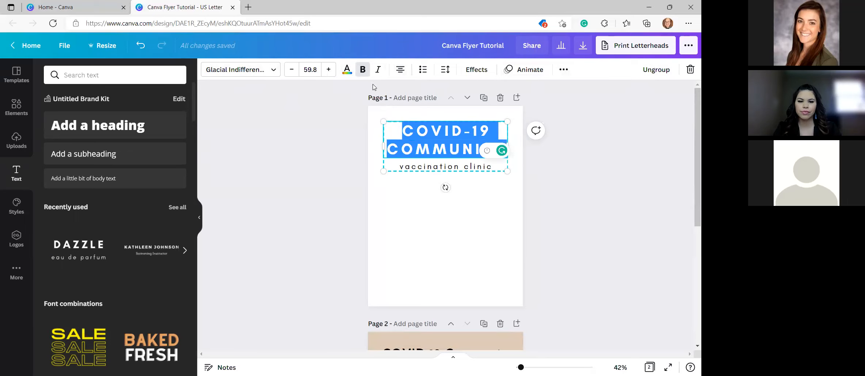
{"action": "left_click", "coordinate": [345, 74]}
{"action": "left_click", "coordinate": [127, 118]}
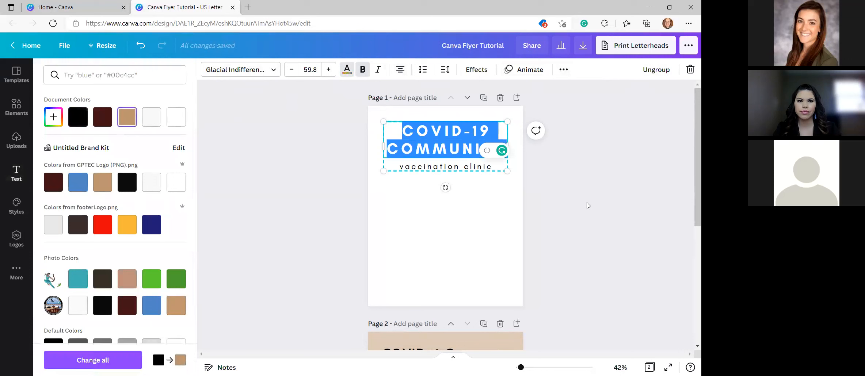
{"action": "left_click", "coordinate": [587, 207]}
{"action": "left_click", "coordinate": [515, 207]}
Examine the brand, photo and default colour palettes for the heading text and compare them with the sample flyer on page 2
{"action": "left_click", "coordinate": [465, 138]}
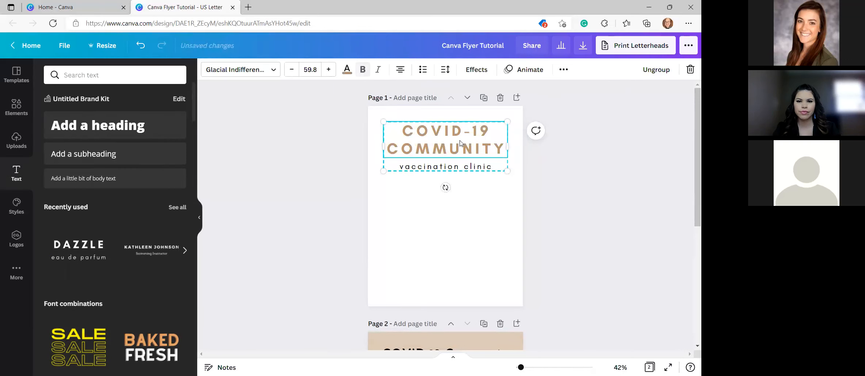
{"action": "double_click", "coordinate": [462, 139]}
{"action": "left_click", "coordinate": [347, 71]}
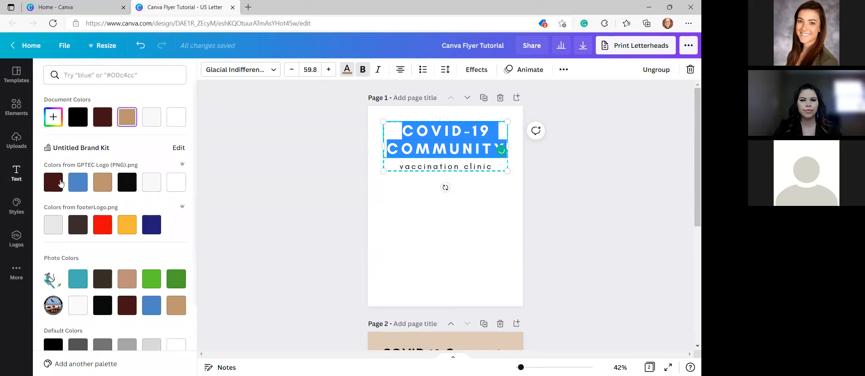
{"action": "scroll", "coordinate": [112, 218], "scroll_direction": "down", "scroll_amount": 3}
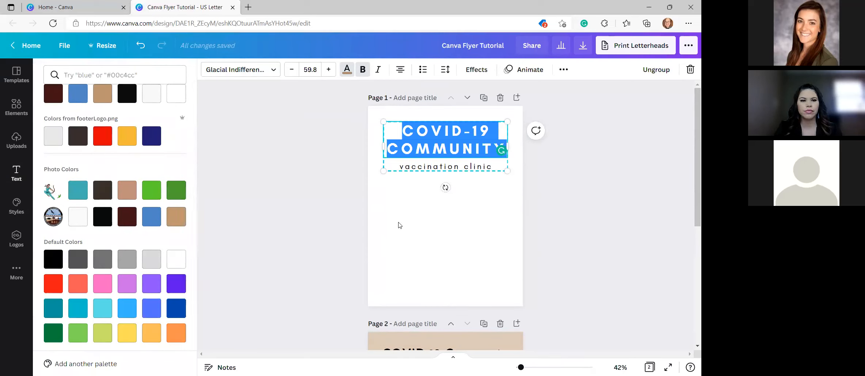
{"action": "scroll", "coordinate": [400, 224], "scroll_direction": "down", "scroll_amount": 5}
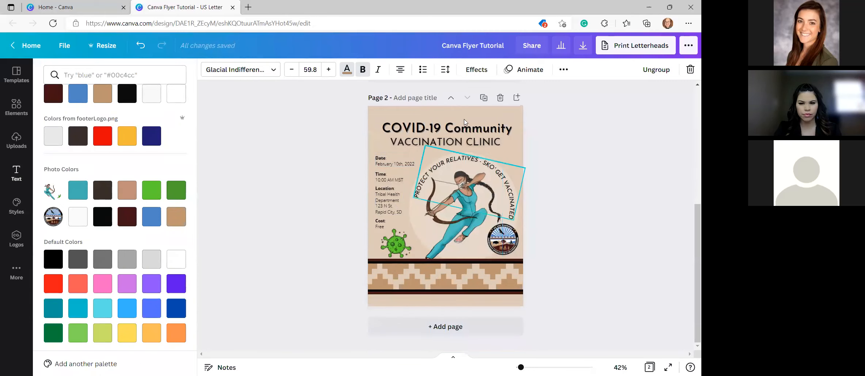
{"action": "scroll", "coordinate": [419, 207], "scroll_direction": "up", "scroll_amount": 5}
{"action": "scroll", "coordinate": [419, 207], "scroll_direction": "down", "scroll_amount": 5}
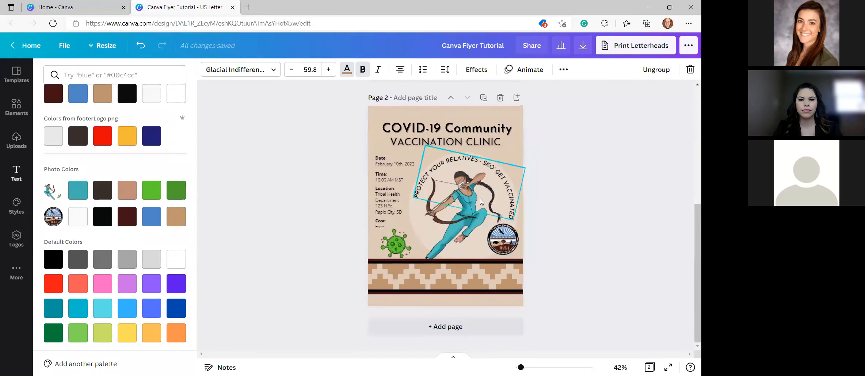
{"action": "left_click", "coordinate": [447, 232]}
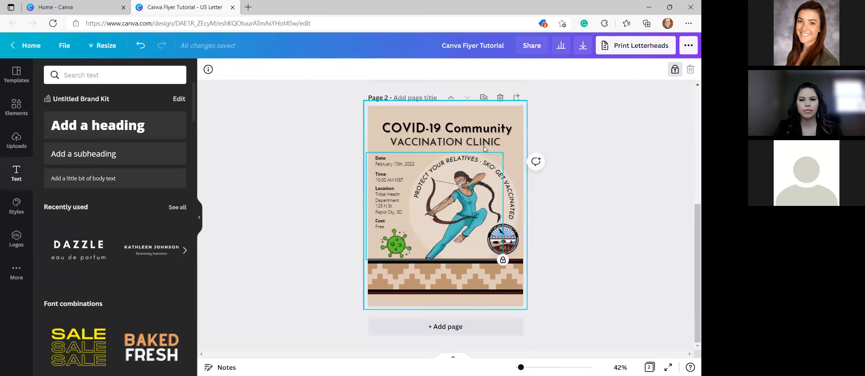
Examine the photo colours offered for the word COMMUNITY and close the palette
{"action": "scroll", "coordinate": [485, 146], "scroll_direction": "up", "scroll_amount": 5}
{"action": "left_click", "coordinate": [461, 146]}
{"action": "double_click", "coordinate": [461, 145]}
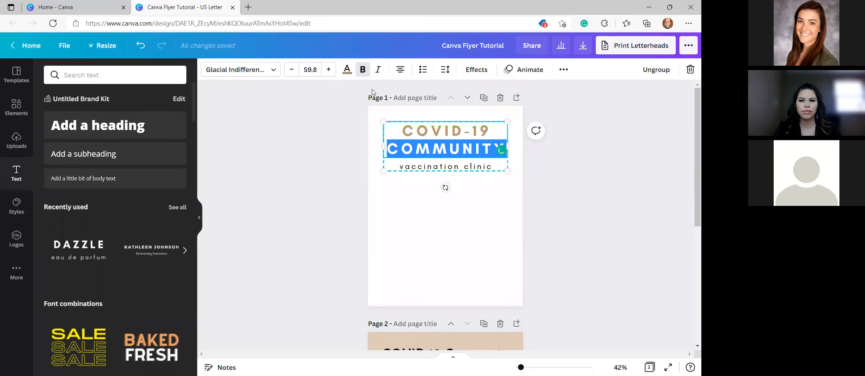
{"action": "left_click", "coordinate": [347, 69]}
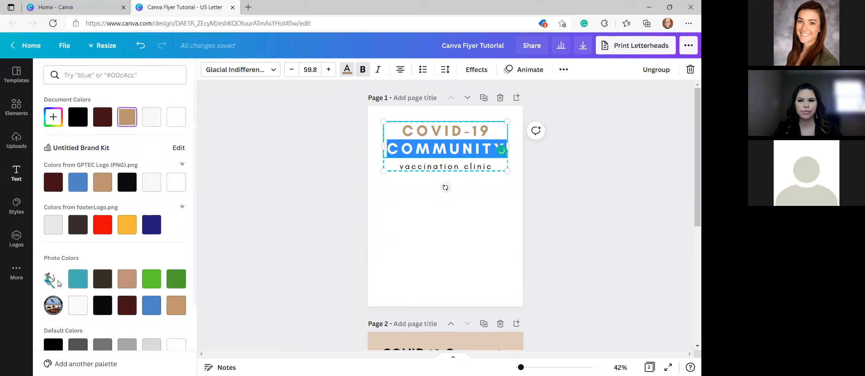
{"action": "scroll", "coordinate": [89, 271], "scroll_direction": "down", "scroll_amount": 1}
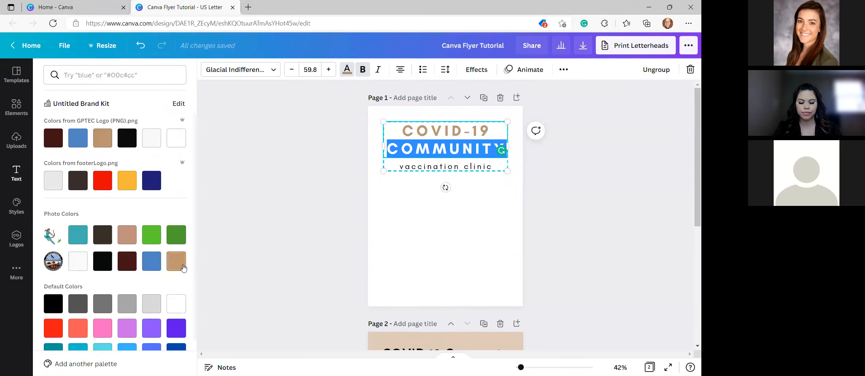
{"action": "left_click", "coordinate": [439, 161]}
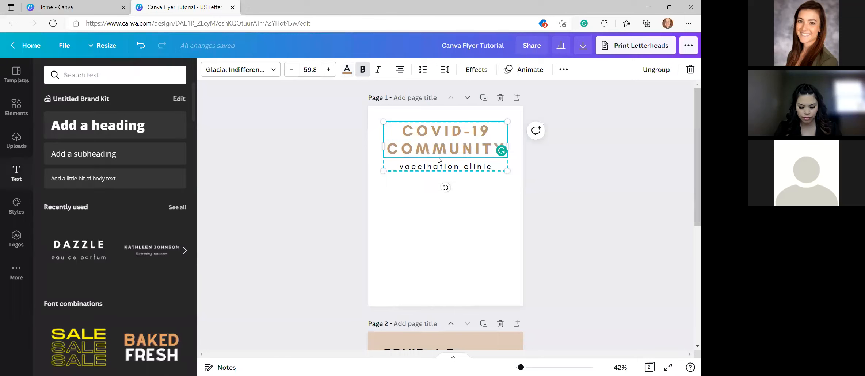
Recolour the entire COVID-19 COMMUNITY heading with the black document colour
{"action": "key", "text": "ctrl+a"}
{"action": "key", "text": "Left"}
{"action": "key", "text": "shift+Right"}
{"action": "key", "text": "shift+Right"}
{"action": "key", "text": "shift+Right"}
{"action": "key", "text": "ctrl+a"}
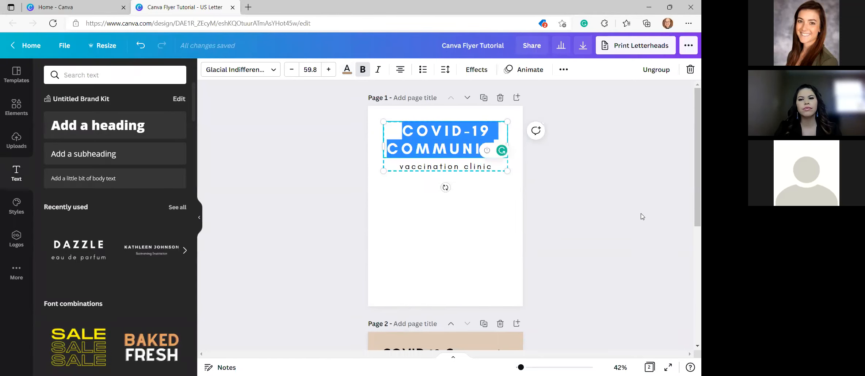
{"action": "left_click", "coordinate": [347, 69]}
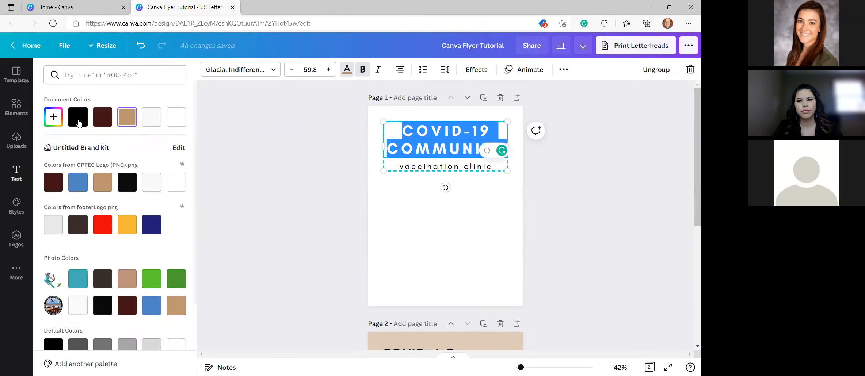
{"action": "left_click", "coordinate": [460, 203]}
Try toggling bold and italics on the whole COVID-19 COMMUNITY heading, leaving it bold and upright
{"action": "left_click", "coordinate": [453, 141]}
{"action": "double_click", "coordinate": [453, 141]}
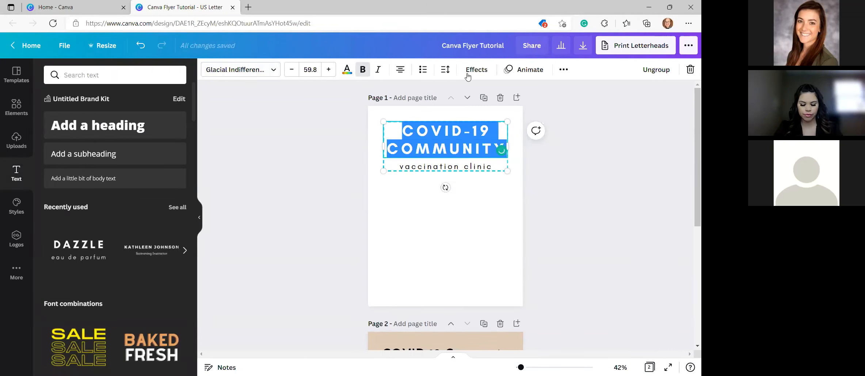
{"action": "left_click", "coordinate": [367, 71]}
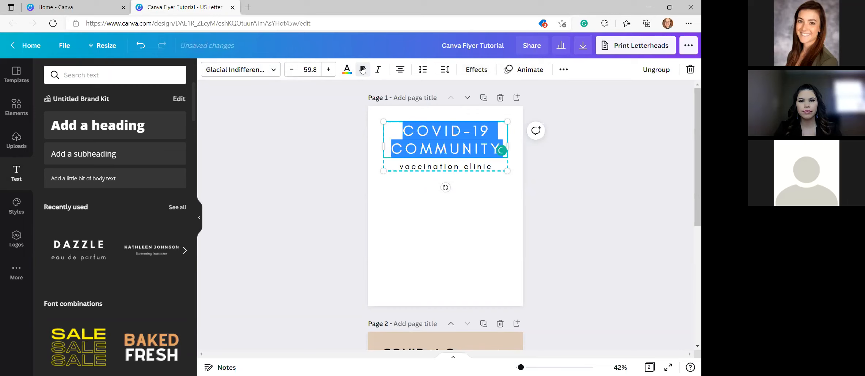
{"action": "left_click", "coordinate": [361, 70]}
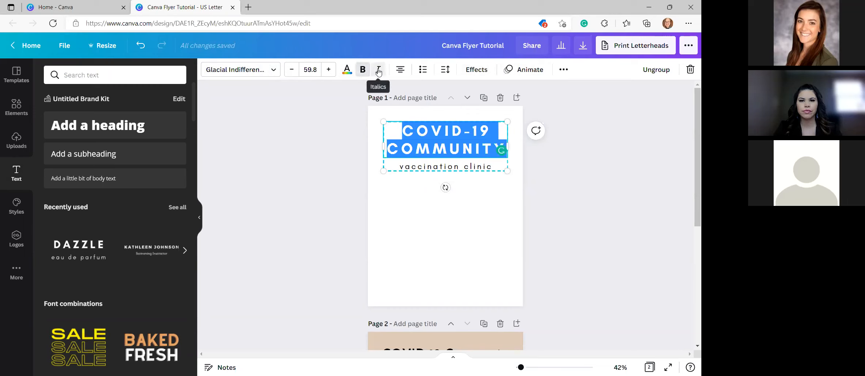
{"action": "left_click", "coordinate": [378, 71]}
{"action": "left_click", "coordinate": [379, 71]}
Cycle the COVID-19 COMMUNITY heading through left, justified and right alignment and back to centred
{"action": "left_click", "coordinate": [401, 70]}
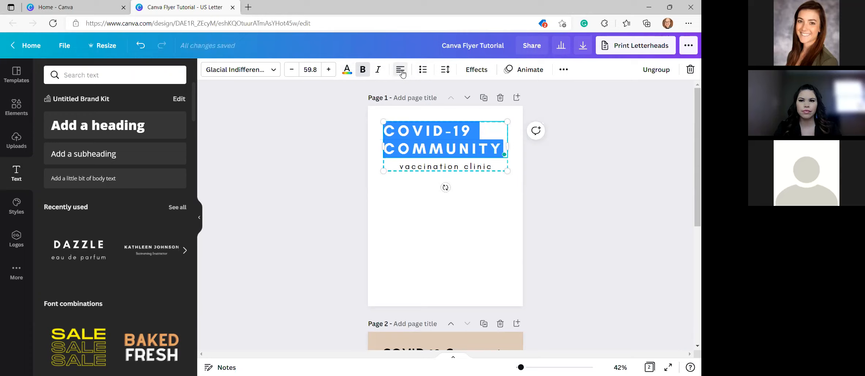
{"action": "left_click", "coordinate": [401, 72]}
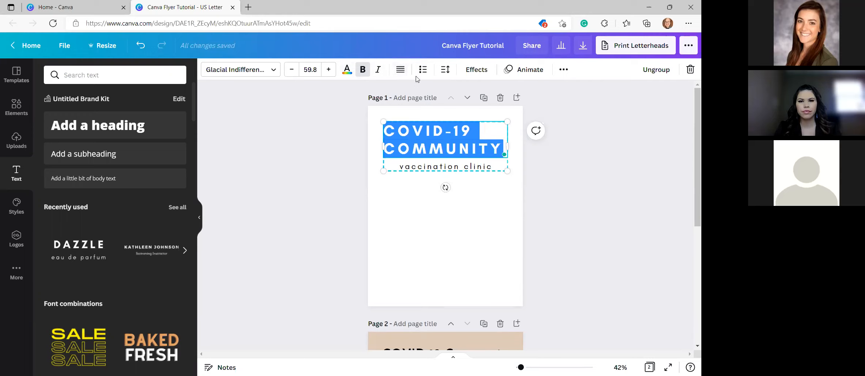
{"action": "left_click", "coordinate": [401, 70]}
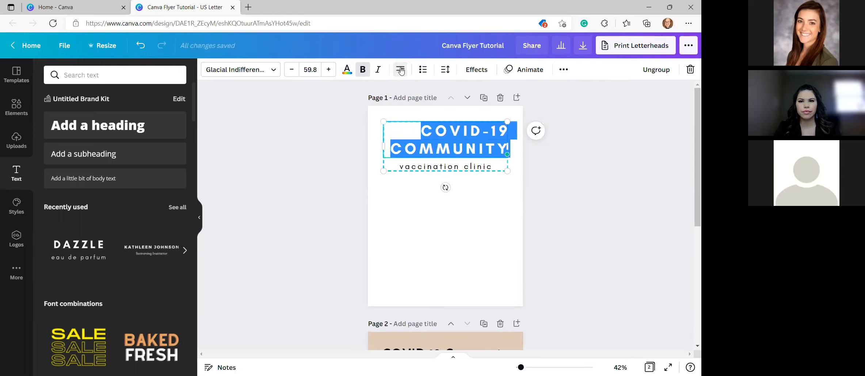
{"action": "left_click", "coordinate": [401, 71]}
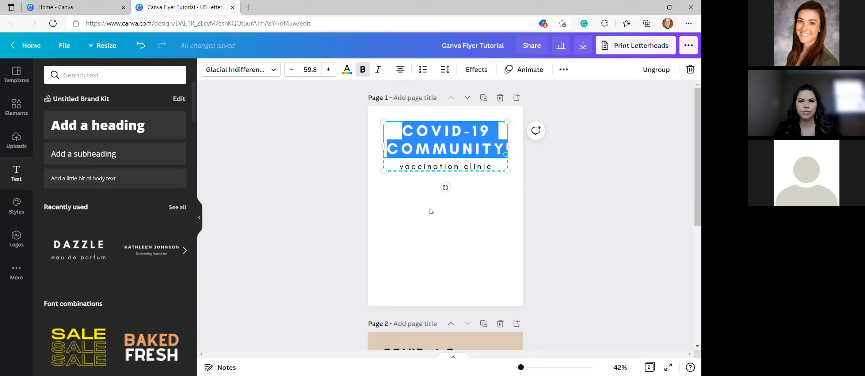
{"action": "triple_click", "coordinate": [454, 168]}
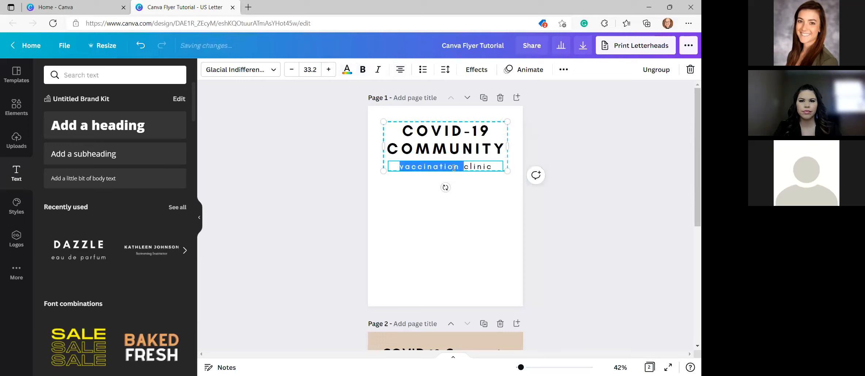
{"action": "left_click", "coordinate": [454, 231]}
Try the bulleted and numbered list styles on the COVID-19 COMMUNITY heading and remove them again
{"action": "left_click_drag", "start_coordinate": [448, 143], "coordinate": [447, 143]}
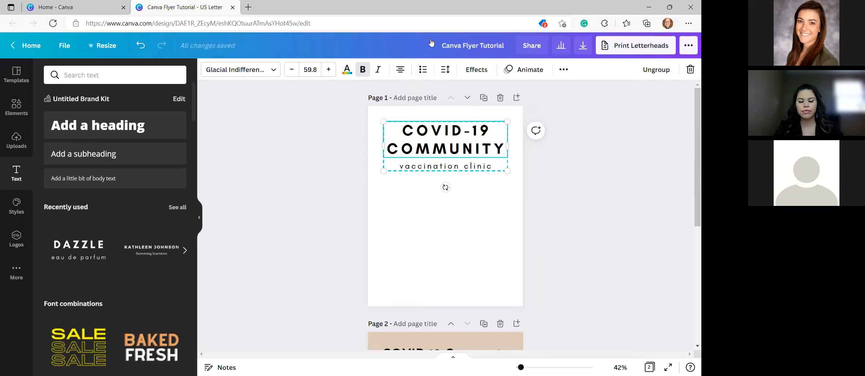
{"action": "left_click", "coordinate": [424, 71]}
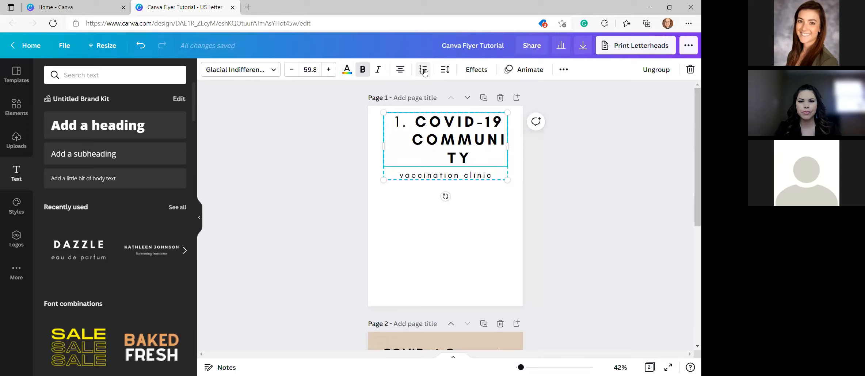
{"action": "left_click", "coordinate": [424, 71]}
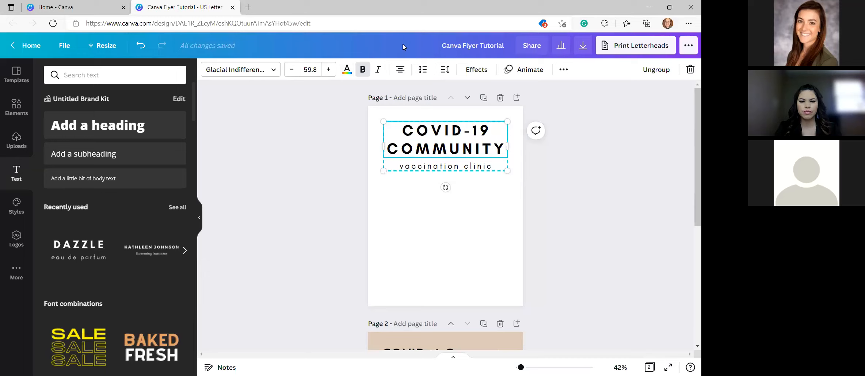
{"action": "left_click", "coordinate": [423, 71]}
{"action": "left_click", "coordinate": [423, 70]}
{"action": "left_click", "coordinate": [424, 71]}
{"action": "double_click", "coordinate": [444, 141]}
{"action": "left_click", "coordinate": [436, 140]}
{"action": "left_click_drag", "start_coordinate": [397, 132], "coordinate": [577, 179]}
{"action": "left_click", "coordinate": [577, 178]}
Set the line spacing of the COVID-19 COMMUNITY heading to 0.8
{"action": "left_click", "coordinate": [444, 124]}
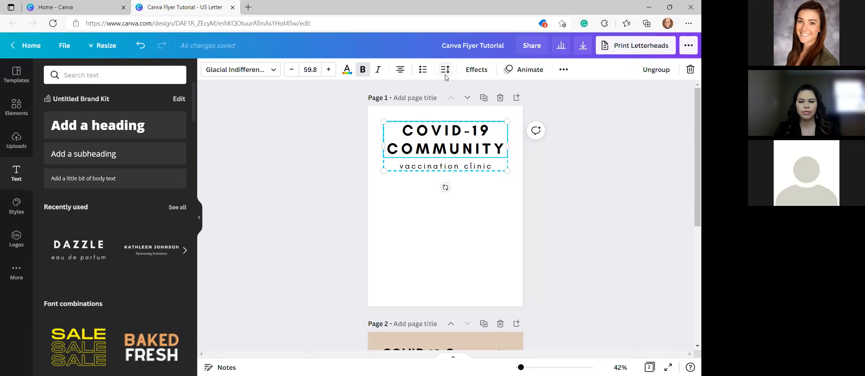
{"action": "left_click", "coordinate": [477, 203]}
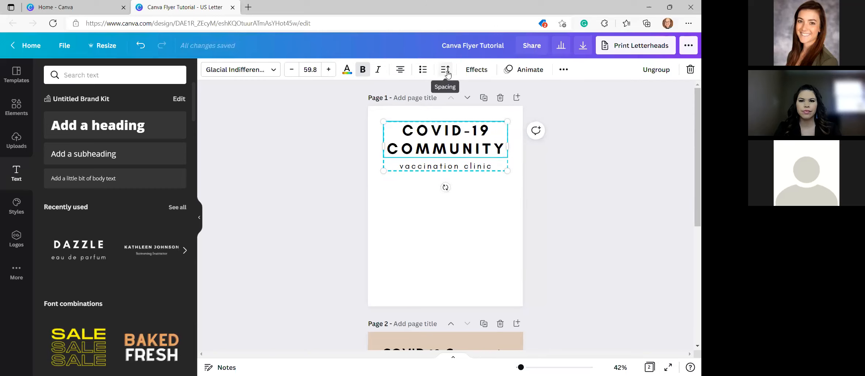
{"action": "left_click", "coordinate": [447, 71]}
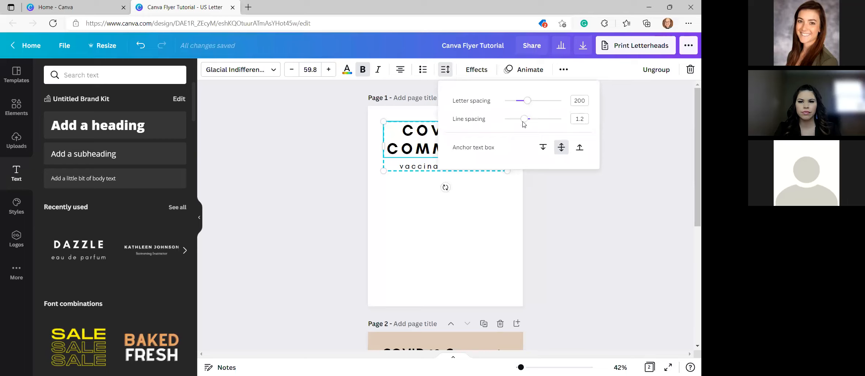
{"action": "mouse_move", "coordinate": [520, 119]}
{"action": "left_mouse_down"}
{"action": "mouse_move", "coordinate": [493, 120]}
{"action": "mouse_move", "coordinate": [562, 119]}
{"action": "mouse_move", "coordinate": [514, 122]}
{"action": "left_mouse_up"}
{"action": "key", "text": "Right"}
{"action": "key", "text": "Left"}
{"action": "key", "text": "Left"}
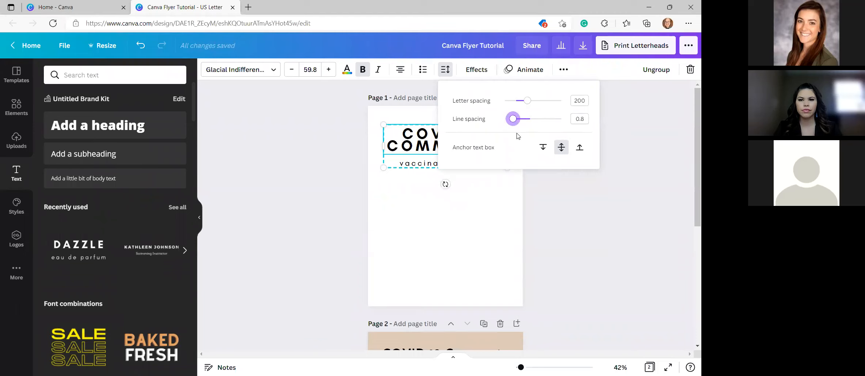
{"action": "mouse_move", "coordinate": [527, 99]}
{"action": "left_mouse_down"}
{"action": "mouse_move", "coordinate": [505, 104]}
{"action": "mouse_move", "coordinate": [569, 104]}
{"action": "mouse_move", "coordinate": [528, 102]}
{"action": "left_mouse_up"}
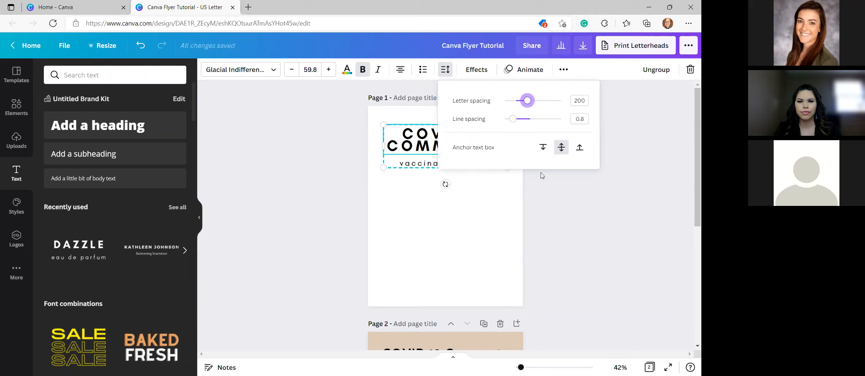
{"action": "left_click", "coordinate": [477, 241]}
Open the text effects for the COVID-19 COMMUNITY heading
{"action": "left_click", "coordinate": [456, 139]}
{"action": "left_click", "coordinate": [452, 163]}
{"action": "left_click_drag", "start_coordinate": [455, 148], "coordinate": [456, 144]}
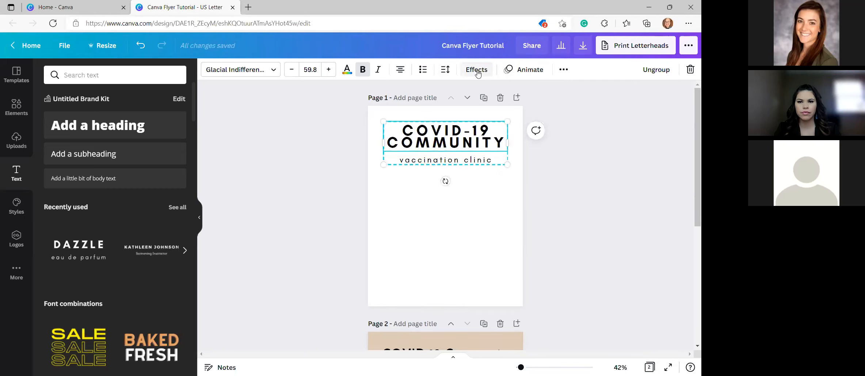
{"action": "left_click", "coordinate": [478, 73]}
{"action": "left_click", "coordinate": [465, 130]}
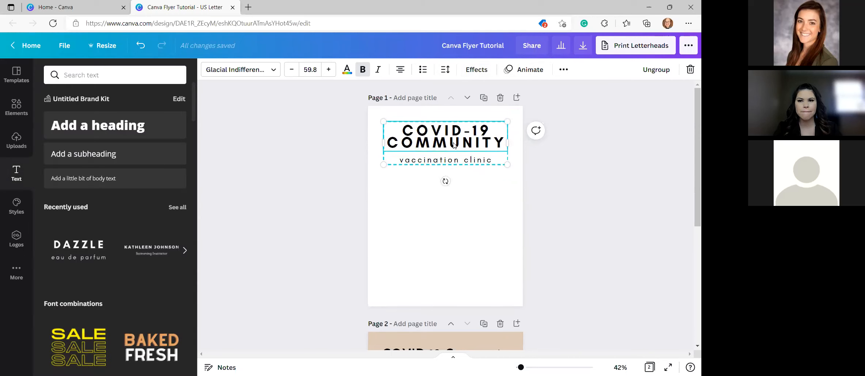
{"action": "left_click", "coordinate": [478, 72]}
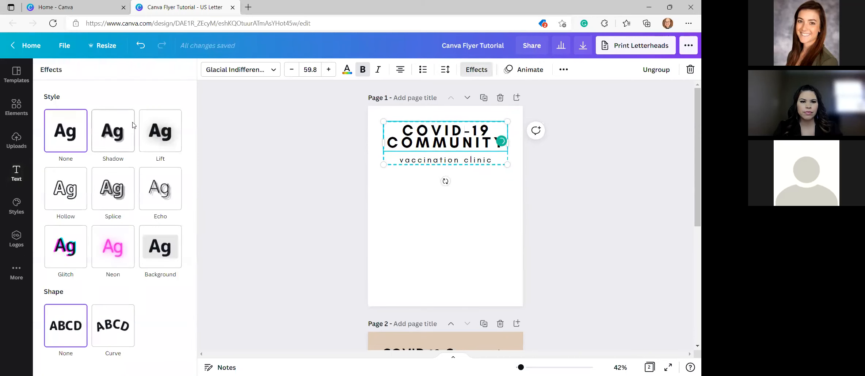
Try the Lift and Shadow effects on the heading, adjusting the shadow's offset and transparency
{"action": "left_click", "coordinate": [158, 142]}
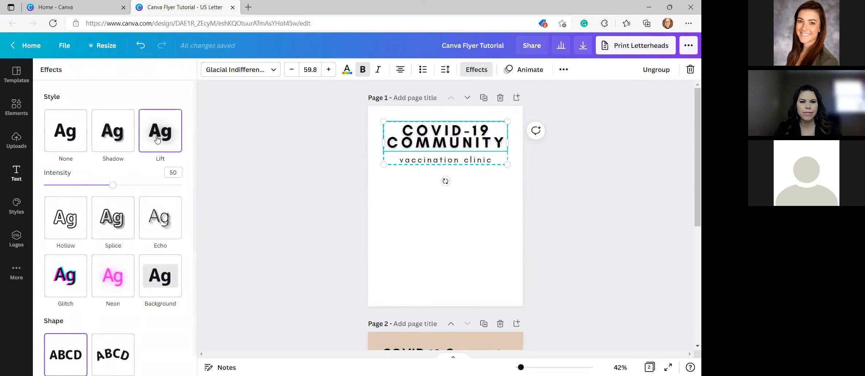
{"action": "left_click", "coordinate": [108, 145]}
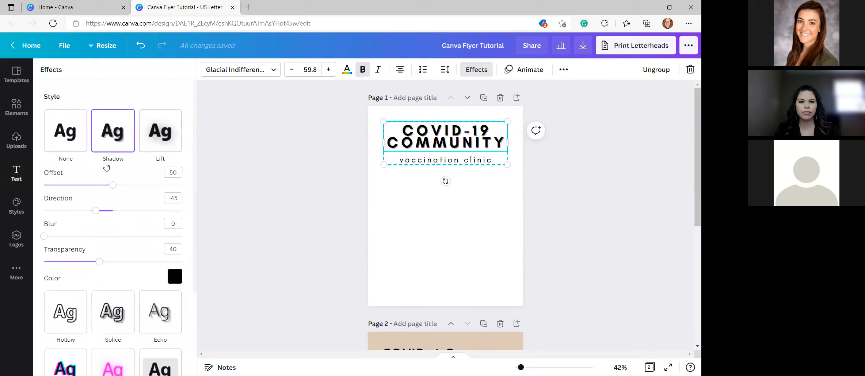
{"action": "left_click_drag", "start_coordinate": [114, 189], "coordinate": [91, 218]}
{"action": "left_click_drag", "start_coordinate": [100, 261], "coordinate": [82, 271]}
{"action": "scroll", "coordinate": [116, 321], "scroll_direction": "down", "scroll_amount": 3}
{"action": "scroll", "coordinate": [116, 322], "scroll_direction": "up", "scroll_amount": 3}
Apply the Lift effect to the COVID-19 COMMUNITY heading with an intensity of 58
{"action": "left_click", "coordinate": [169, 141]}
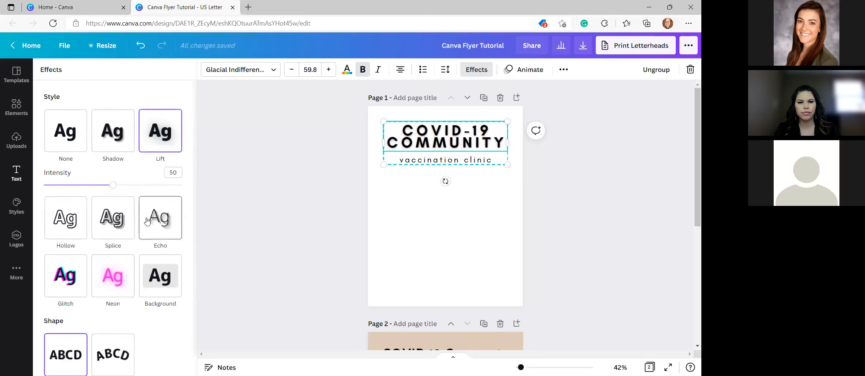
{"action": "mouse_move", "coordinate": [115, 186]}
{"action": "left_mouse_down"}
{"action": "mouse_move", "coordinate": [228, 200]}
{"action": "mouse_move", "coordinate": [7, 198]}
{"action": "mouse_move", "coordinate": [124, 186]}
{"action": "left_mouse_up"}
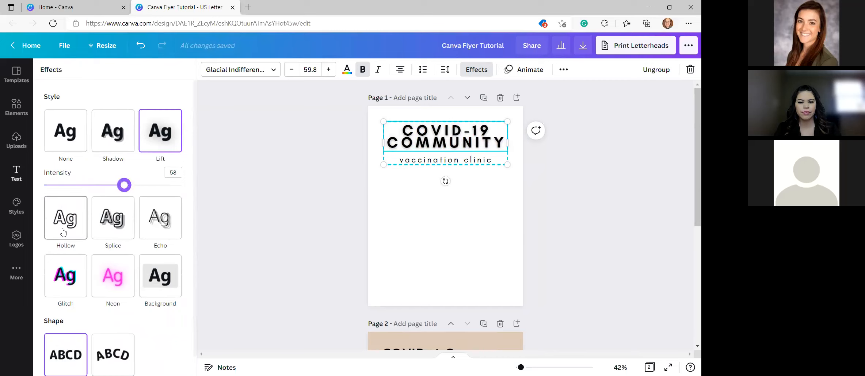
Try the Hollow and Splice effects on the COVID-19 COMMUNITY heading, setting Splice to thickness 42, offset 57 and direction -74
{"action": "left_click", "coordinate": [63, 233]}
{"action": "left_click", "coordinate": [107, 213]}
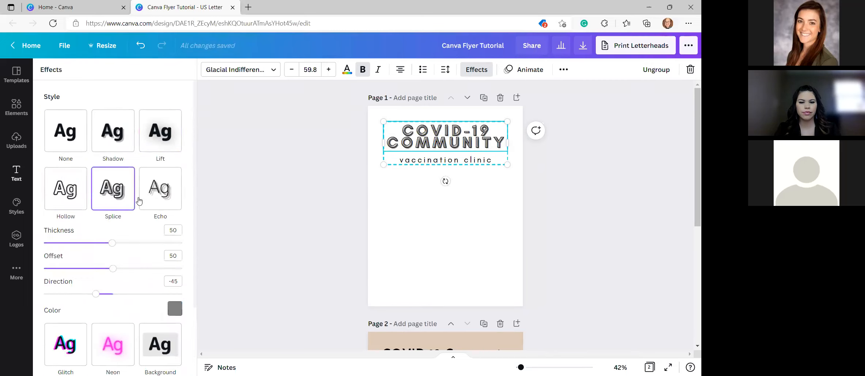
{"action": "left_click", "coordinate": [173, 198]}
{"action": "scroll", "coordinate": [166, 200], "scroll_direction": "down", "scroll_amount": 2}
{"action": "left_click", "coordinate": [117, 132]}
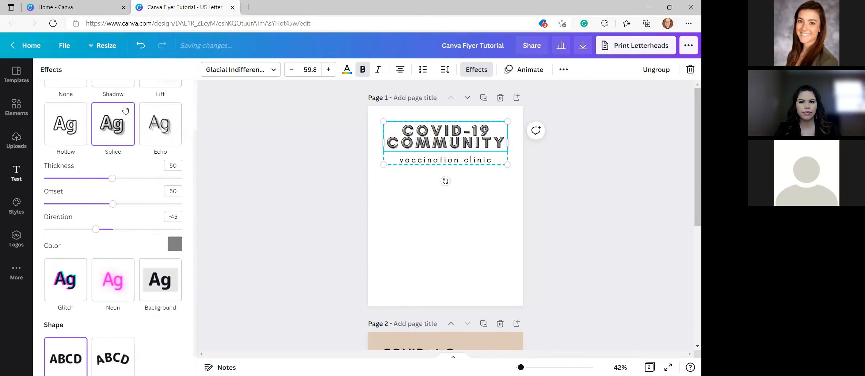
{"action": "mouse_move", "coordinate": [113, 179]}
{"action": "left_mouse_down"}
{"action": "mouse_move", "coordinate": [145, 179]}
{"action": "mouse_move", "coordinate": [101, 179]}
{"action": "left_mouse_up"}
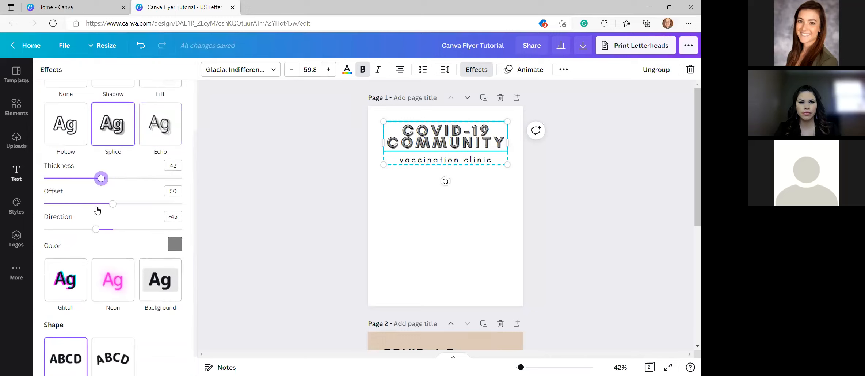
{"action": "mouse_move", "coordinate": [118, 205]}
{"action": "left_mouse_down"}
{"action": "mouse_move", "coordinate": [162, 206]}
{"action": "mouse_move", "coordinate": [123, 205]}
{"action": "left_mouse_up"}
{"action": "mouse_move", "coordinate": [97, 232]}
{"action": "left_mouse_down"}
{"action": "mouse_move", "coordinate": [41, 232]}
{"action": "mouse_move", "coordinate": [154, 229]}
{"action": "mouse_move", "coordinate": [73, 229]}
{"action": "mouse_move", "coordinate": [85, 231]}
{"action": "left_mouse_up"}
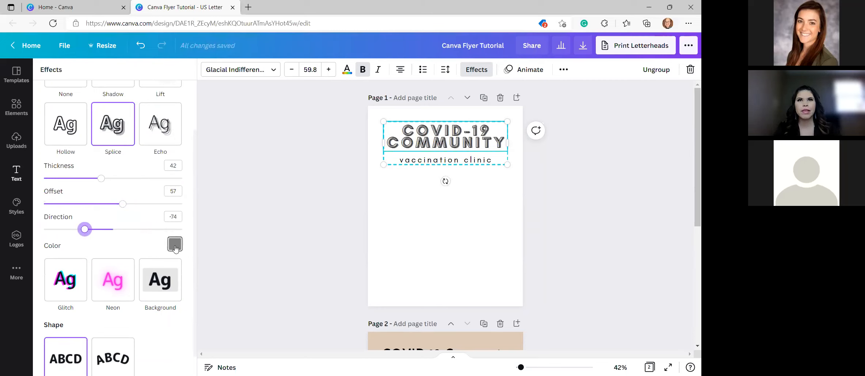
Set the heading's Splice effect colour to the tan from the GPTEC logo colours
{"action": "left_click", "coordinate": [174, 246]}
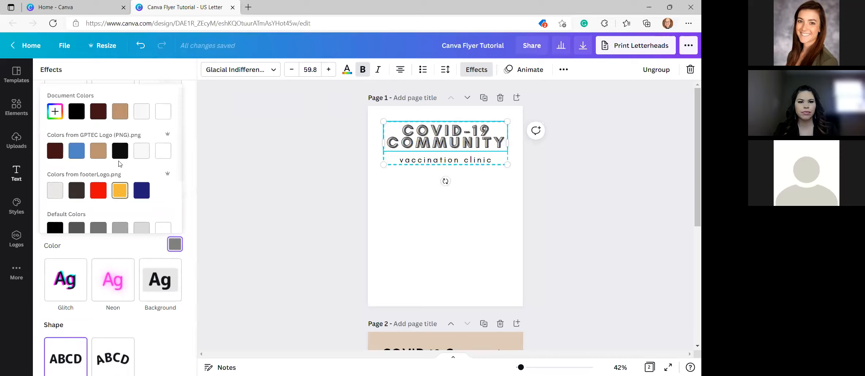
{"action": "left_click", "coordinate": [98, 151]}
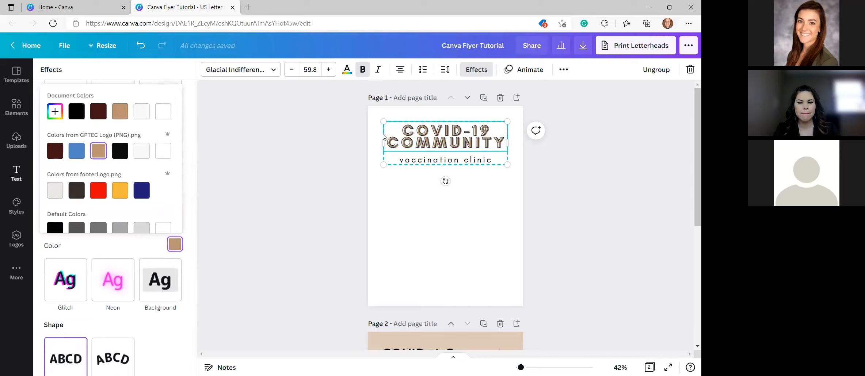
{"action": "left_click", "coordinate": [200, 217]}
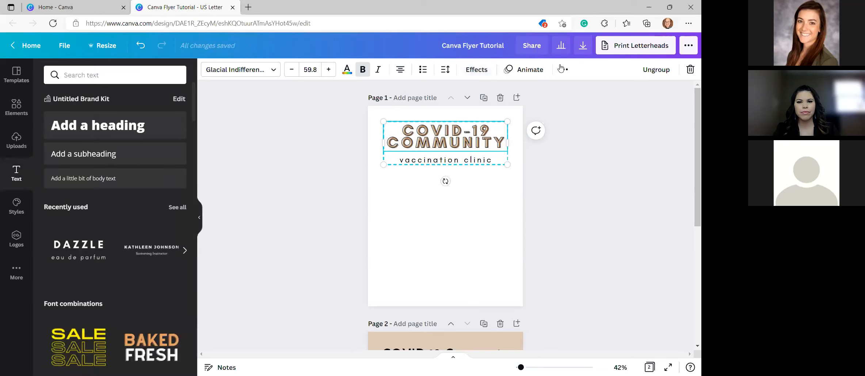
Try the Glitch and Neon effects on the COVID-19 COMMUNITY heading
{"action": "left_click", "coordinate": [476, 69]}
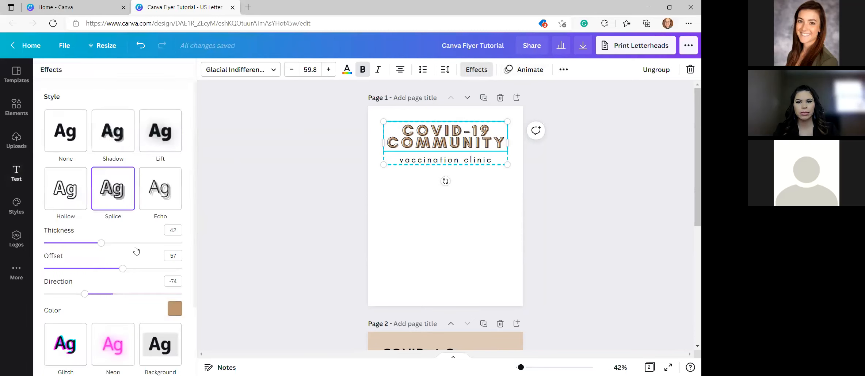
{"action": "scroll", "coordinate": [136, 251], "scroll_direction": "down", "scroll_amount": 2}
{"action": "left_click", "coordinate": [71, 259]}
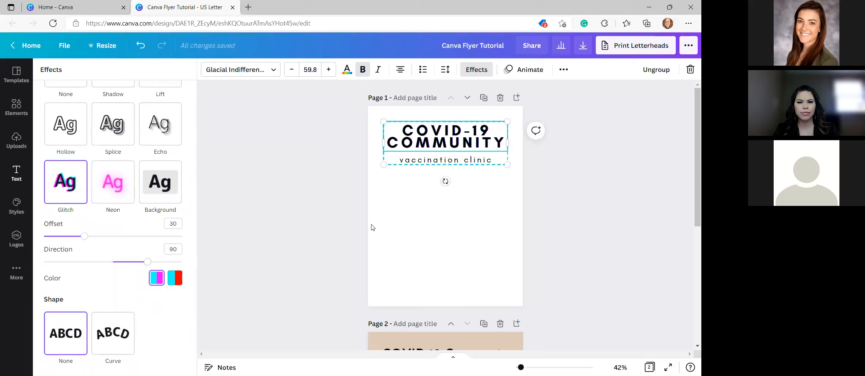
{"action": "left_click", "coordinate": [116, 195]}
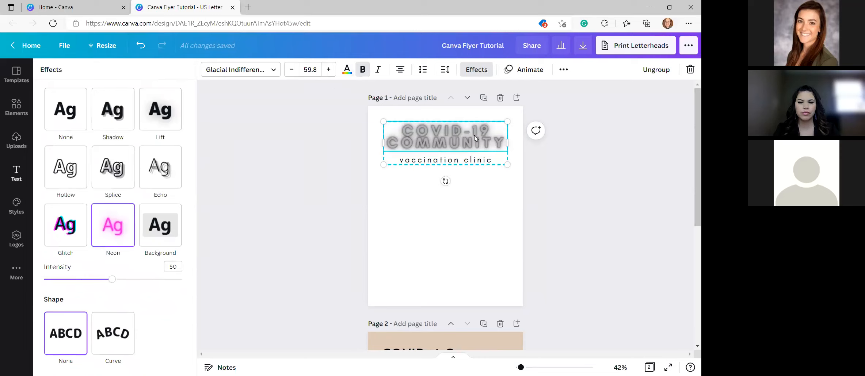
Try maroon, tan and blue text colours on the neon heading and set it back to black
{"action": "left_click", "coordinate": [347, 69]}
{"action": "left_click", "coordinate": [101, 118]}
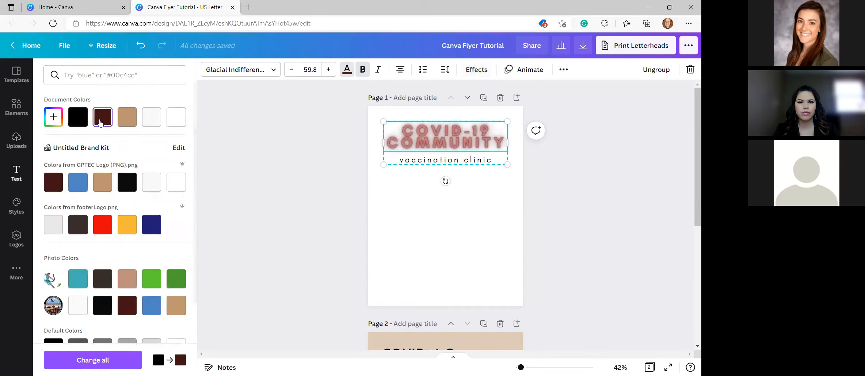
{"action": "left_click", "coordinate": [127, 120]}
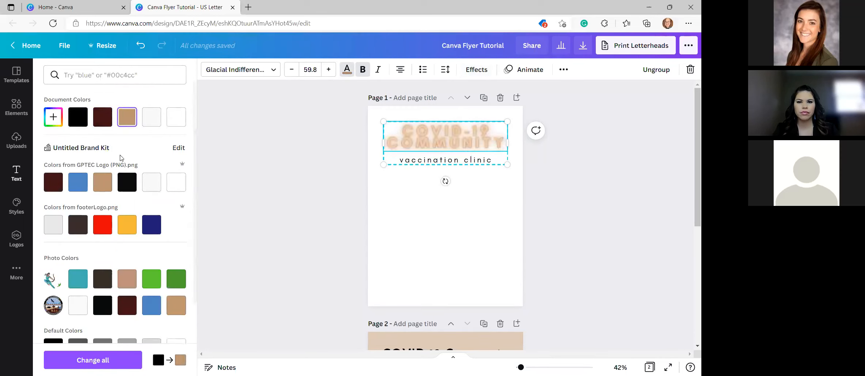
{"action": "left_click", "coordinate": [78, 182]}
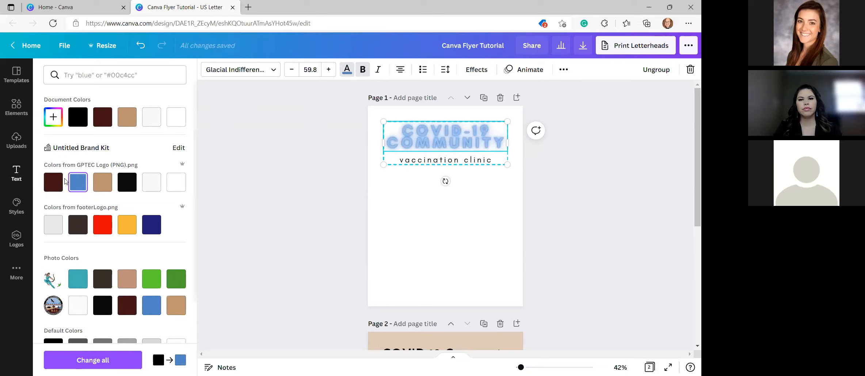
{"action": "left_click", "coordinate": [82, 126]}
Apply the Background effect to the COVID-19 COMMUNITY heading with roundness 45, spread 68 and transparency 100
{"action": "left_click", "coordinate": [477, 69]}
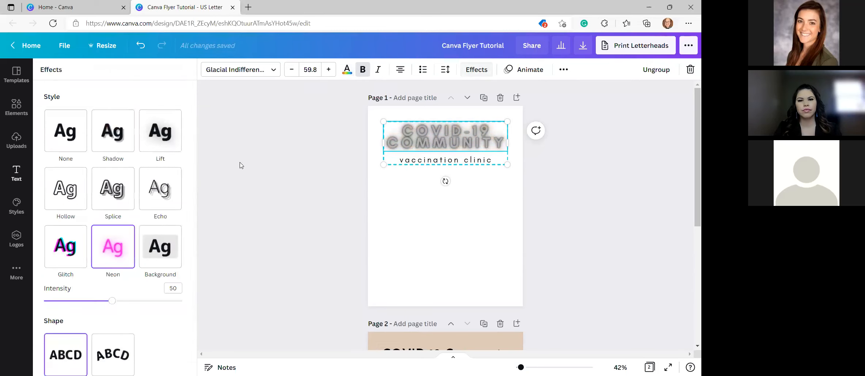
{"action": "left_click", "coordinate": [163, 256]}
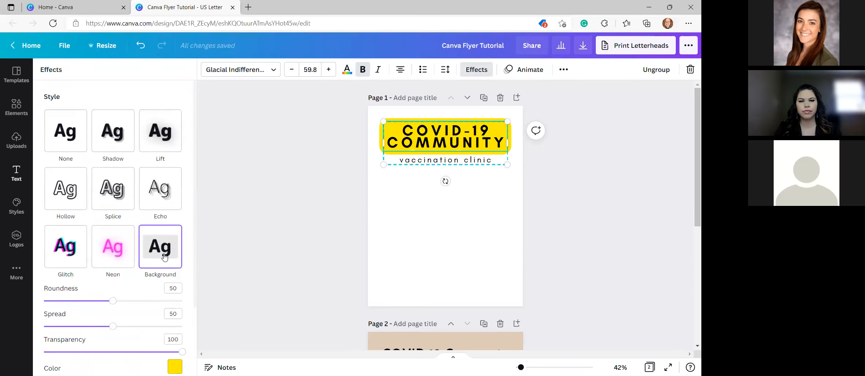
{"action": "scroll", "coordinate": [164, 256], "scroll_direction": "down", "scroll_amount": 3}
{"action": "mouse_move", "coordinate": [114, 211]}
{"action": "left_mouse_down"}
{"action": "mouse_move", "coordinate": [219, 219]}
{"action": "mouse_move", "coordinate": [10, 212]}
{"action": "mouse_move", "coordinate": [106, 211]}
{"action": "left_mouse_up"}
{"action": "left_click_drag", "start_coordinate": [115, 238], "coordinate": [222, 246]}
{"action": "mouse_move", "coordinate": [127, 239]}
{"action": "left_mouse_down"}
{"action": "mouse_move", "coordinate": [3, 229]}
{"action": "mouse_move", "coordinate": [138, 237]}
{"action": "left_mouse_up"}
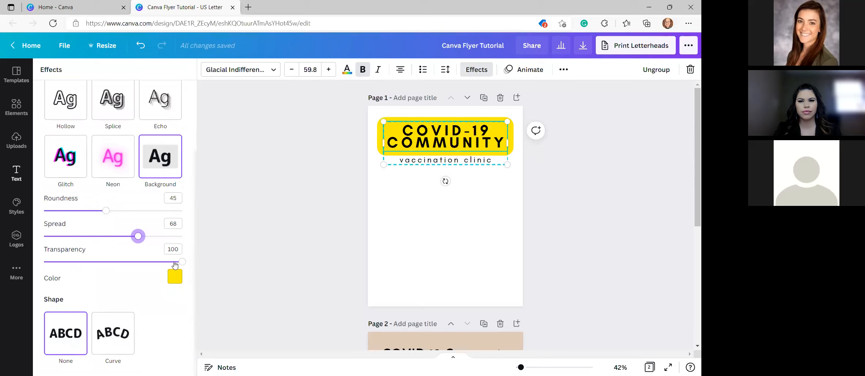
{"action": "left_click_drag", "start_coordinate": [167, 264], "coordinate": [268, 268]}
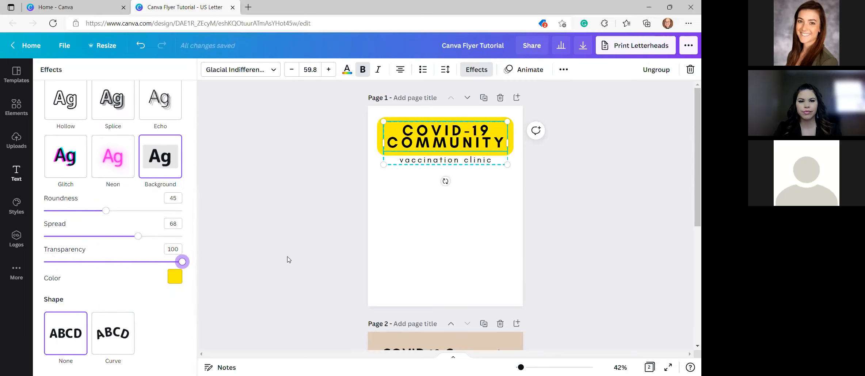
Look through the colour choices for the heading's yellow background
{"action": "left_click", "coordinate": [174, 279]}
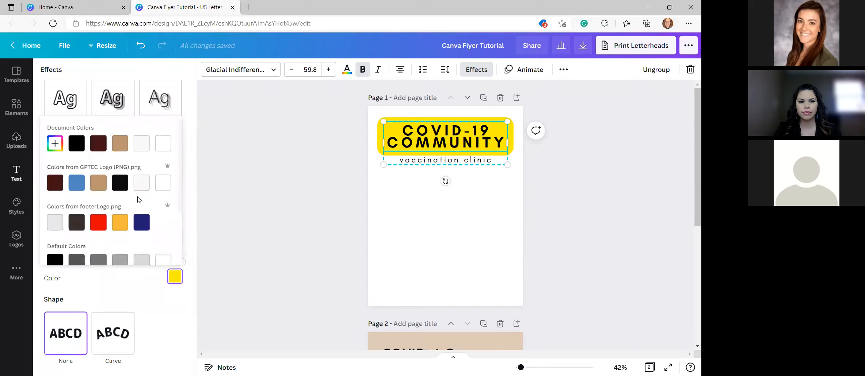
{"action": "scroll", "coordinate": [121, 209], "scroll_direction": "down", "scroll_amount": 2}
{"action": "scroll", "coordinate": [114, 221], "scroll_direction": "up", "scroll_amount": 2}
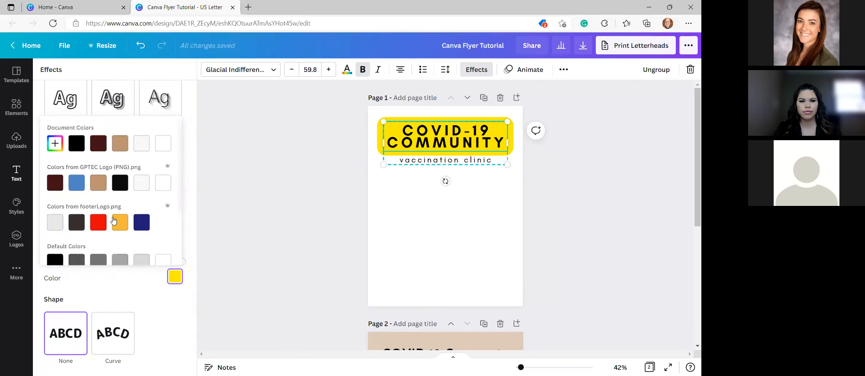
{"action": "left_click", "coordinate": [258, 174]}
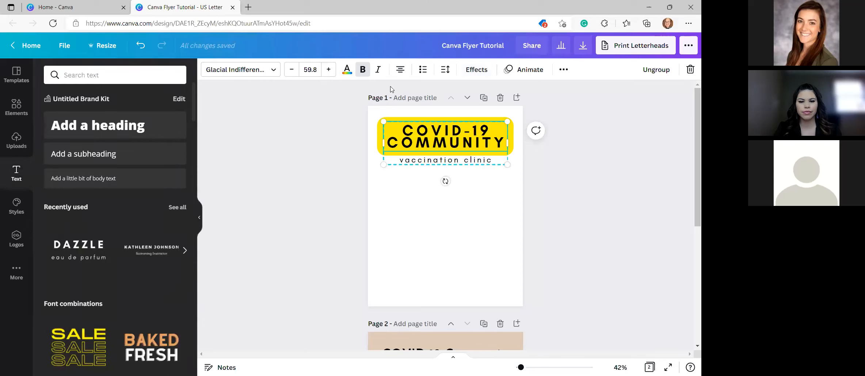
Replace the heading's Background effect with the Shadow effect, trying Lift along the way
{"action": "left_click", "coordinate": [481, 71]}
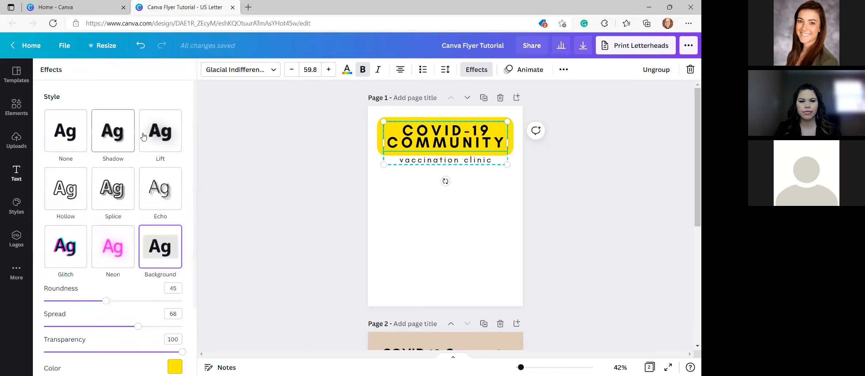
{"action": "left_click", "coordinate": [165, 131]}
{"action": "left_click", "coordinate": [126, 139]}
Try the Curve shape on the heading with a curve of 52 and set the shape back to None
{"action": "scroll", "coordinate": [158, 282], "scroll_direction": "down", "scroll_amount": 3}
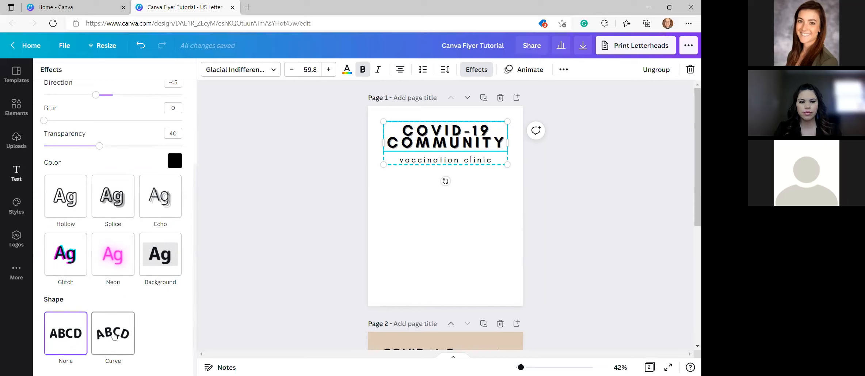
{"action": "left_click", "coordinate": [114, 337]}
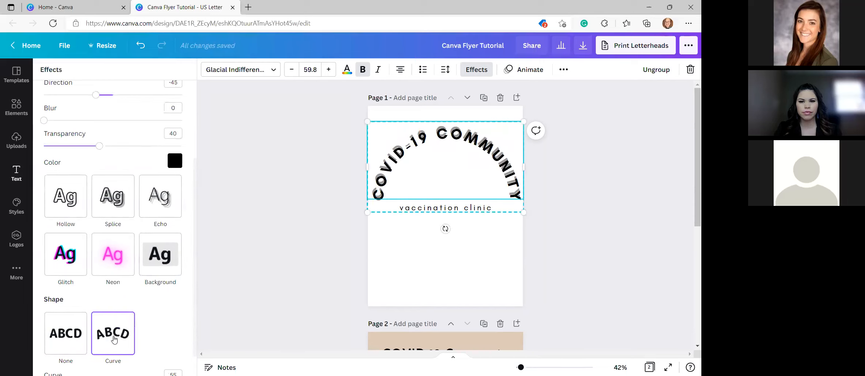
{"action": "scroll", "coordinate": [133, 340], "scroll_direction": "down", "scroll_amount": 1}
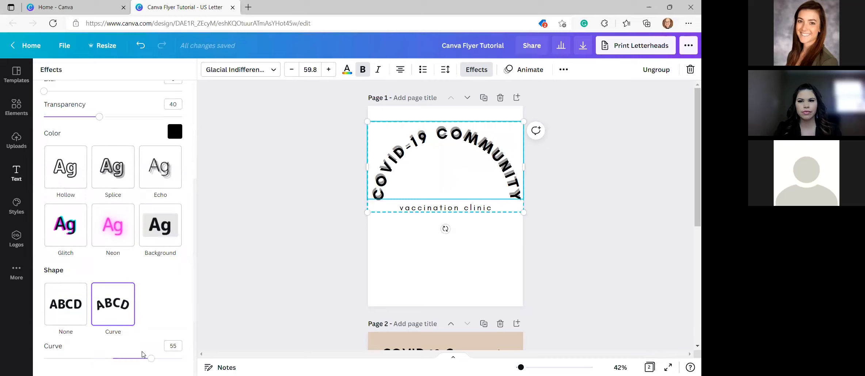
{"action": "mouse_move", "coordinate": [154, 360]}
{"action": "left_mouse_down"}
{"action": "mouse_move", "coordinate": [101, 359]}
{"action": "mouse_move", "coordinate": [164, 360]}
{"action": "mouse_move", "coordinate": [149, 360]}
{"action": "left_mouse_up"}
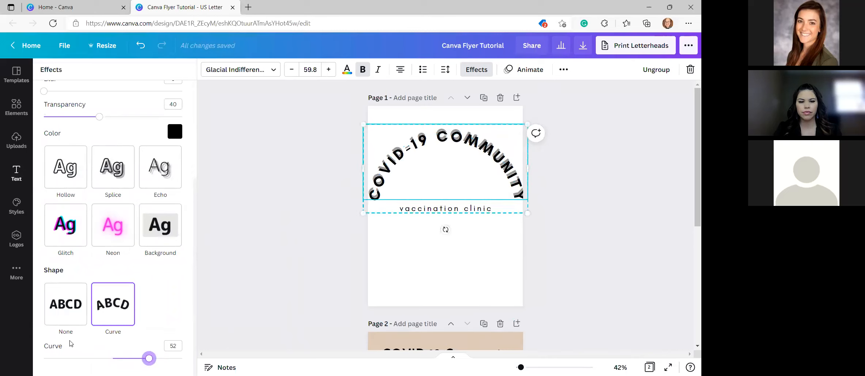
{"action": "left_click", "coordinate": [60, 313]}
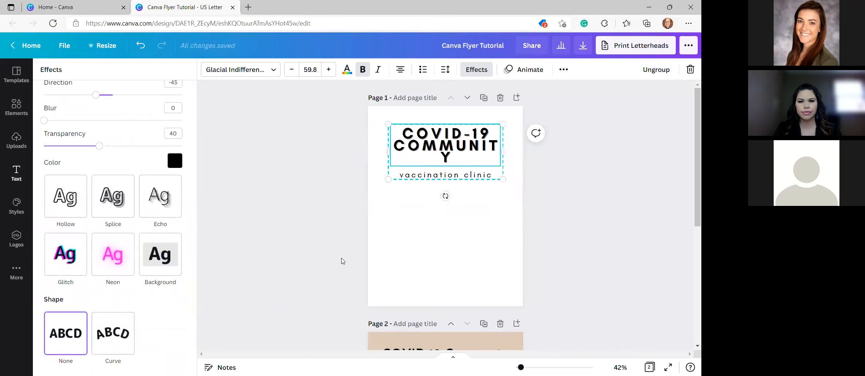
Undo the last two changes to the COVID-19 COMMUNITY title group on page 1
{"action": "scroll", "coordinate": [187, 294], "scroll_direction": "up", "scroll_amount": 3}
{"action": "left_click", "coordinate": [477, 230]}
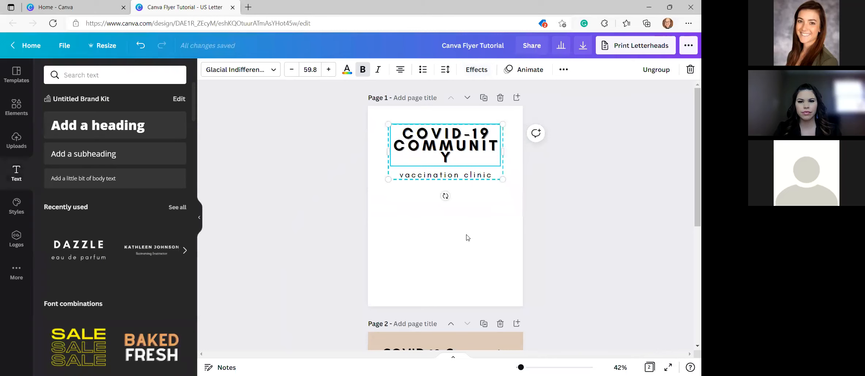
{"action": "key", "text": "ctrl+z"}
{"action": "key", "text": "ctrl+z"}
{"action": "left_click", "coordinate": [468, 251]}
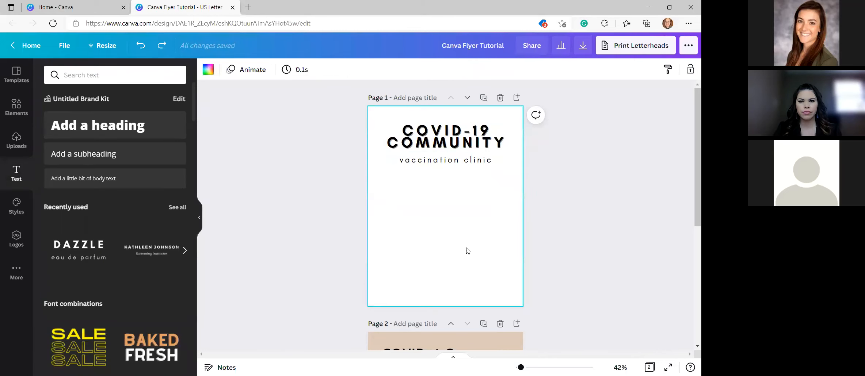
{"action": "scroll", "coordinate": [467, 223], "scroll_direction": "down", "scroll_amount": 5}
{"action": "scroll", "coordinate": [467, 164], "scroll_direction": "up", "scroll_amount": 5}
Set the "vaccination clinic" subtitle on page 1 in all uppercase letters, matching the flyer on page 2
{"action": "left_click", "coordinate": [459, 165]}
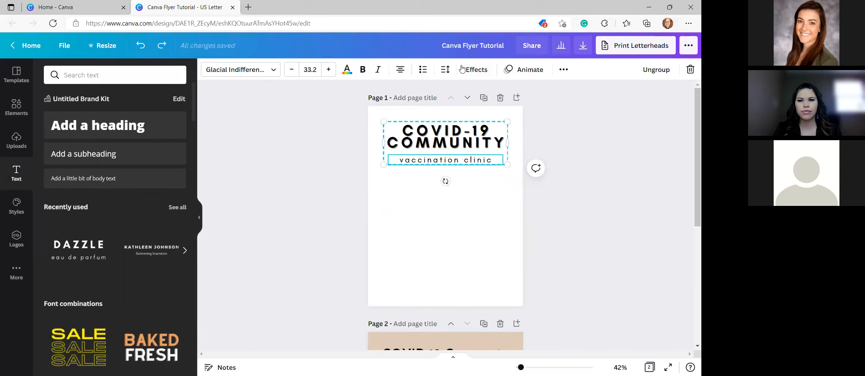
{"action": "scroll", "coordinate": [446, 205], "scroll_direction": "down", "scroll_amount": 5}
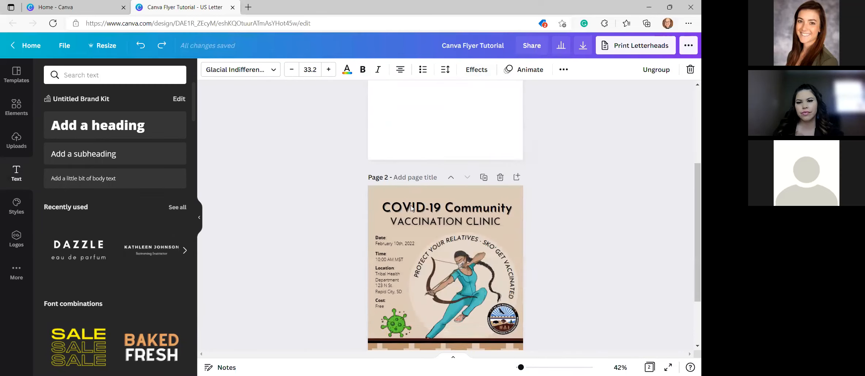
{"action": "scroll", "coordinate": [522, 229], "scroll_direction": "up", "scroll_amount": 5}
{"action": "left_click", "coordinate": [564, 69]}
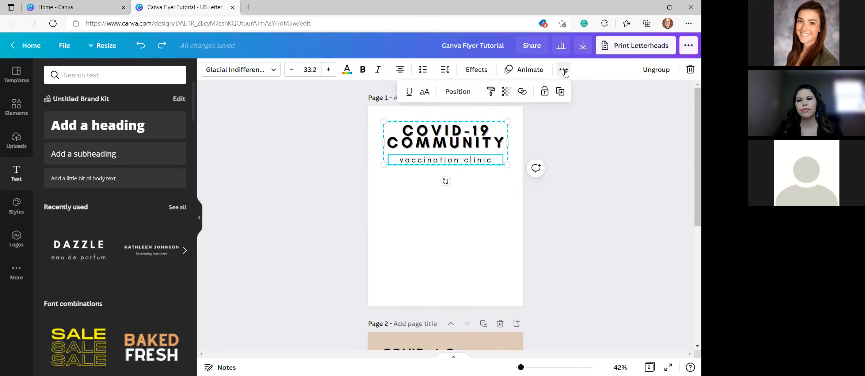
{"action": "left_click", "coordinate": [425, 92]}
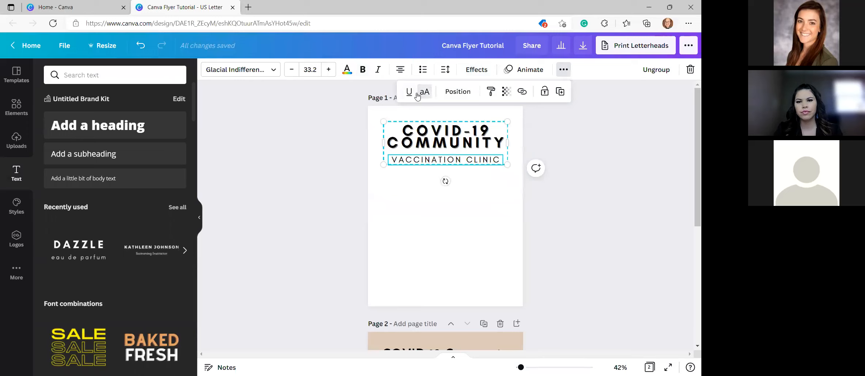
Try the middle, top, left, right and bottom page alignments on the title group, and move it back to the top centre
{"action": "left_click", "coordinate": [459, 92]}
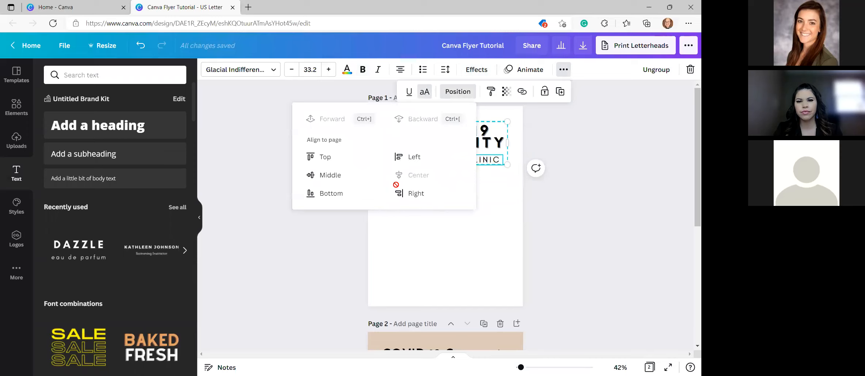
{"action": "left_click", "coordinate": [329, 176]}
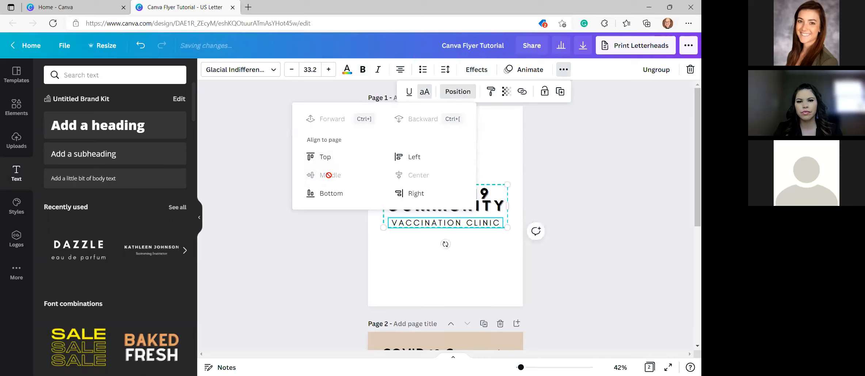
{"action": "left_click", "coordinate": [336, 157]}
{"action": "left_click", "coordinate": [415, 160]}
{"action": "left_click", "coordinate": [417, 200]}
{"action": "left_click", "coordinate": [338, 196]}
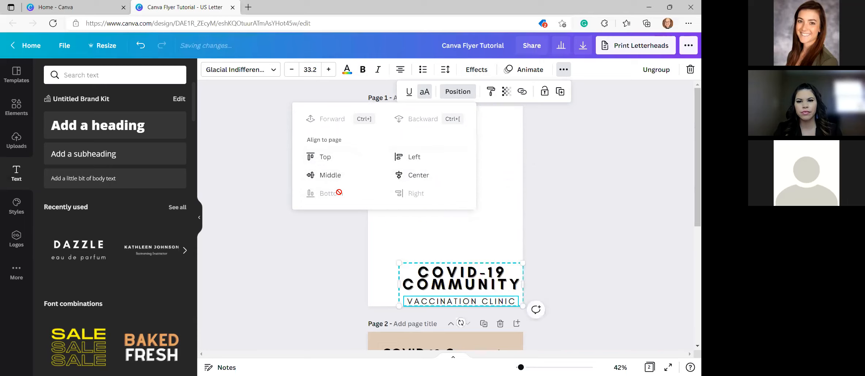
{"action": "left_click", "coordinate": [327, 172]}
{"action": "left_click_drag", "start_coordinate": [476, 206], "coordinate": [483, 143]}
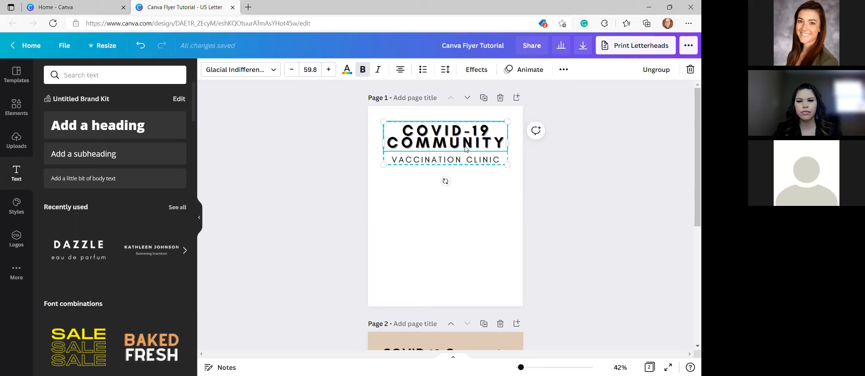
{"action": "mouse_move", "coordinate": [480, 146]}
{"action": "left_mouse_down"}
{"action": "mouse_move", "coordinate": [480, 186]}
{"action": "mouse_move", "coordinate": [481, 144]}
{"action": "left_mouse_up"}
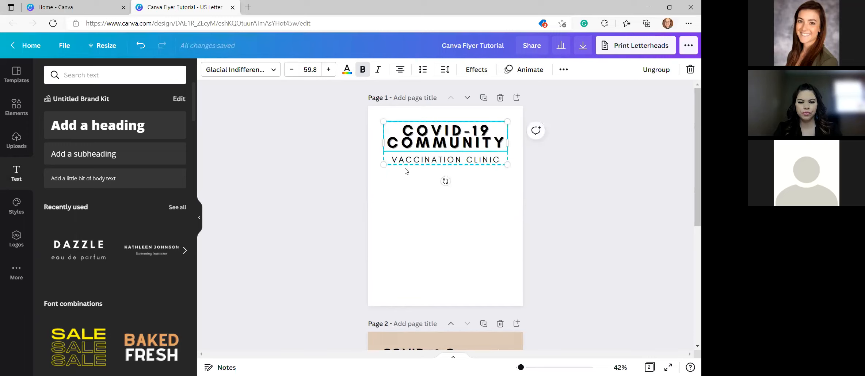
Examine the text animation options available for the COVID-19 COMMUNITY heading
{"action": "left_click", "coordinate": [517, 75]}
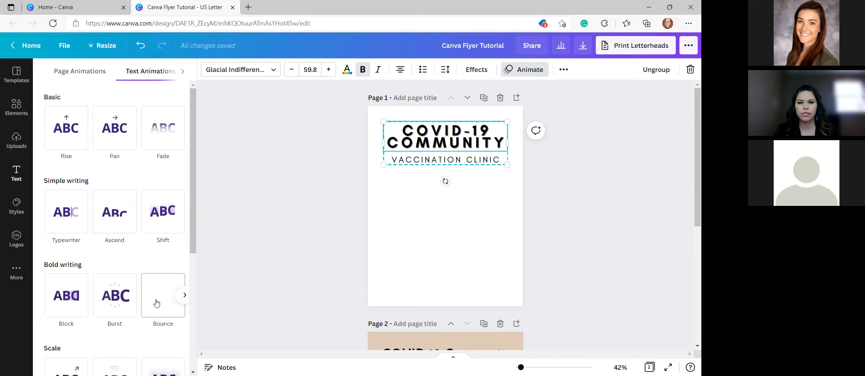
{"action": "scroll", "coordinate": [102, 309], "scroll_direction": "down", "scroll_amount": 5}
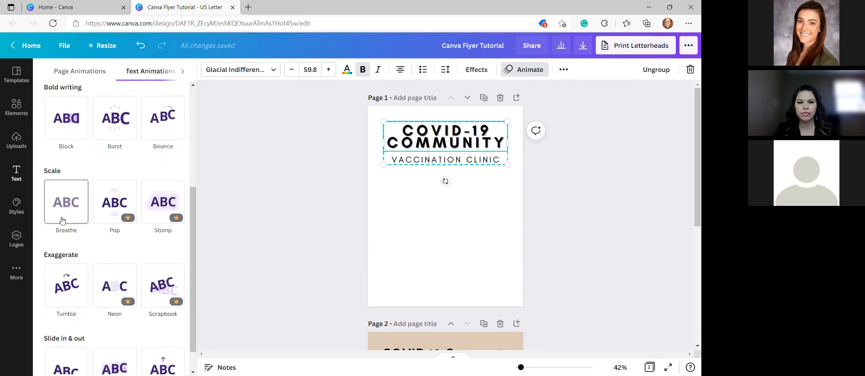
{"action": "scroll", "coordinate": [73, 204], "scroll_direction": "up", "scroll_amount": 5}
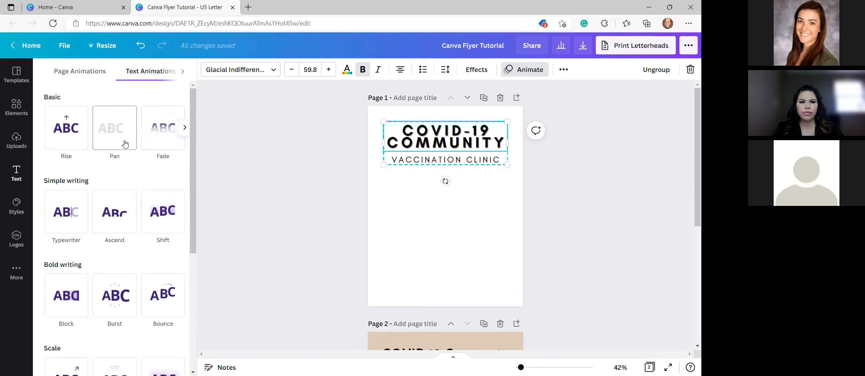
{"action": "left_click", "coordinate": [182, 128]}
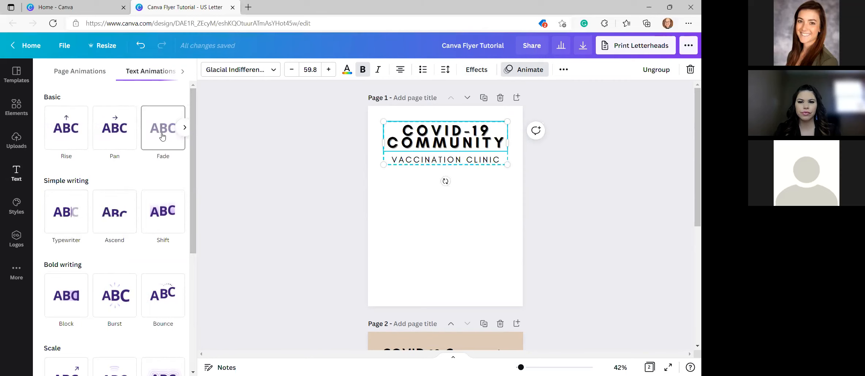
{"action": "scroll", "coordinate": [160, 230], "scroll_direction": "down", "scroll_amount": 3}
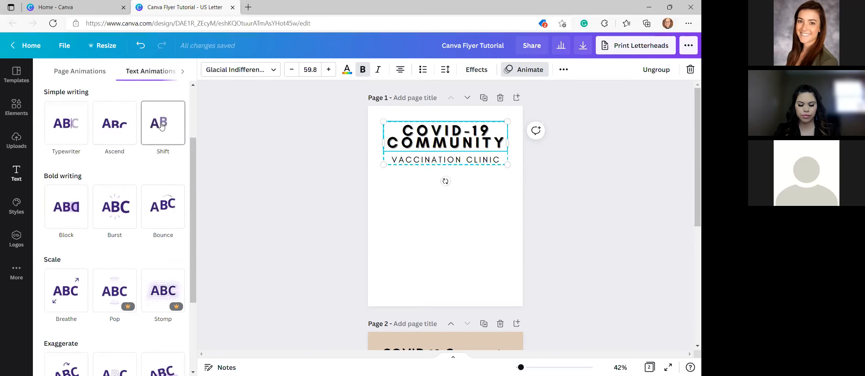
{"action": "left_click", "coordinate": [286, 242]}
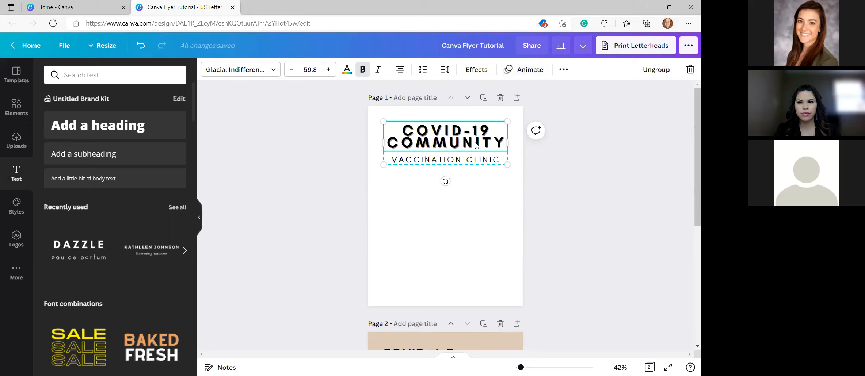
Try underlining the COVID-19 COMMUNITY heading and remove the underline again
{"action": "left_click", "coordinate": [564, 69]}
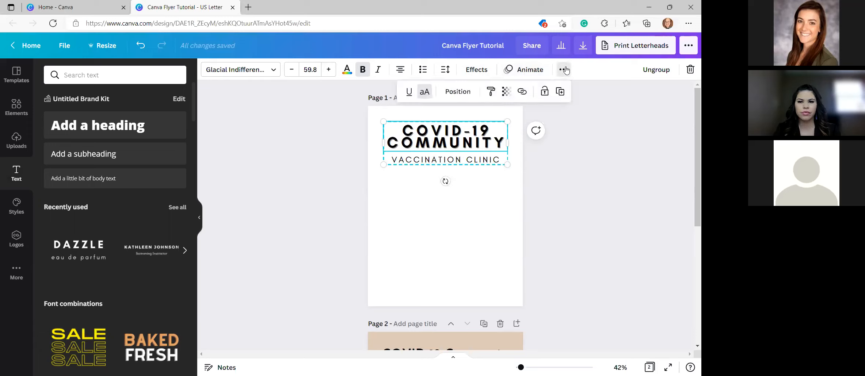
{"action": "left_click", "coordinate": [409, 92]}
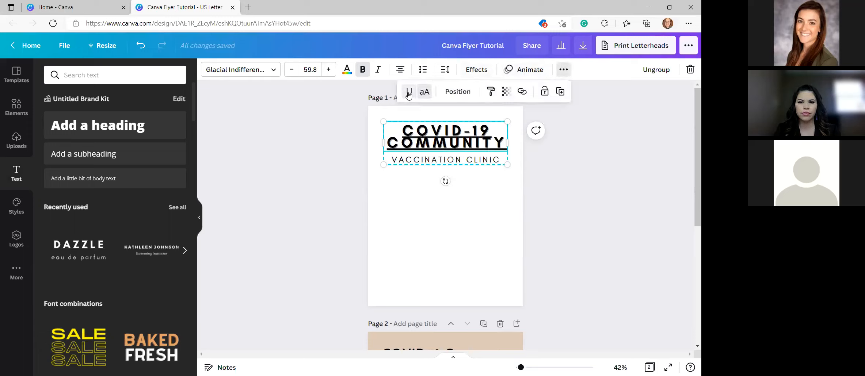
{"action": "left_click", "coordinate": [409, 92]}
{"action": "left_click", "coordinate": [409, 92]}
{"action": "left_click", "coordinate": [409, 92]}
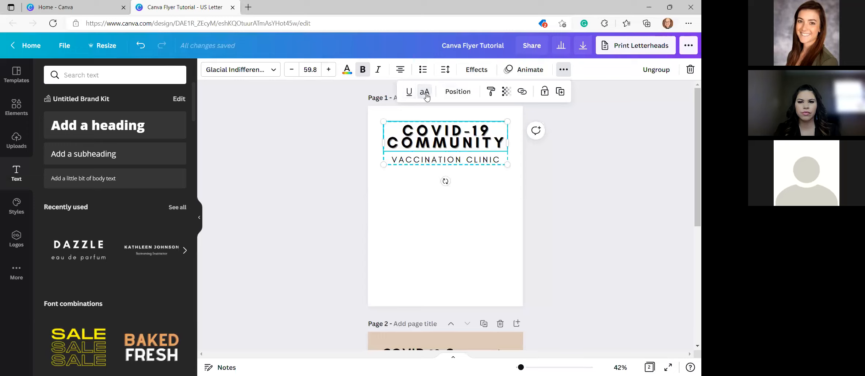
Examine the transparency and link options for the heading without applying any
{"action": "left_click", "coordinate": [507, 92]}
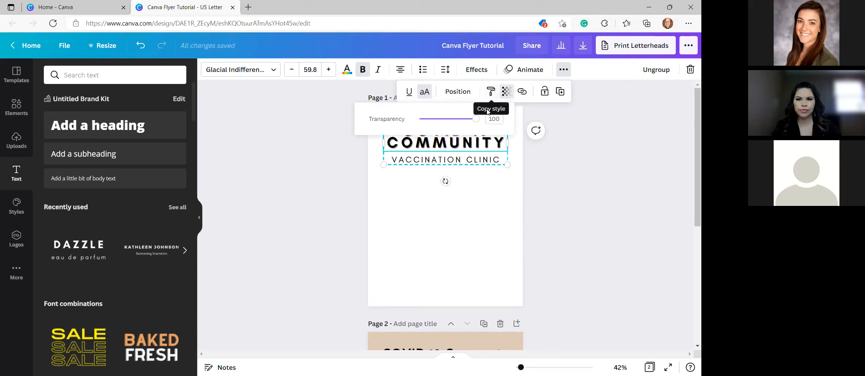
{"action": "left_click", "coordinate": [523, 93]}
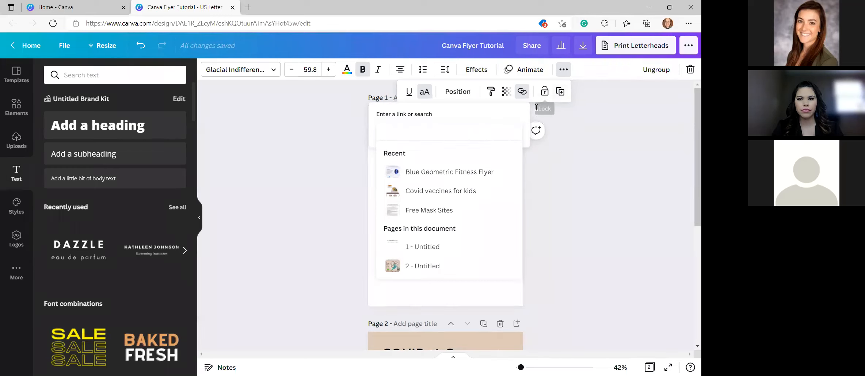
{"action": "left_click", "coordinate": [582, 149]}
Try duplicating the title group and moving the copy toward the page's left edge
{"action": "left_click", "coordinate": [564, 70]}
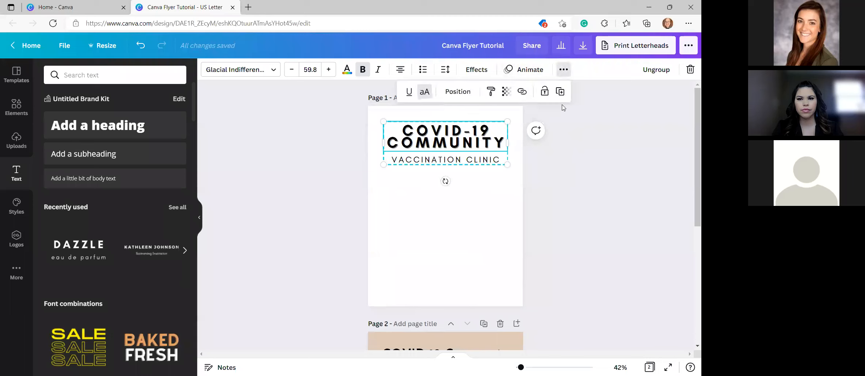
{"action": "left_click", "coordinate": [560, 91]}
{"action": "left_click_drag", "start_coordinate": [493, 144], "coordinate": [322, 185]}
{"action": "left_click", "coordinate": [569, 110]}
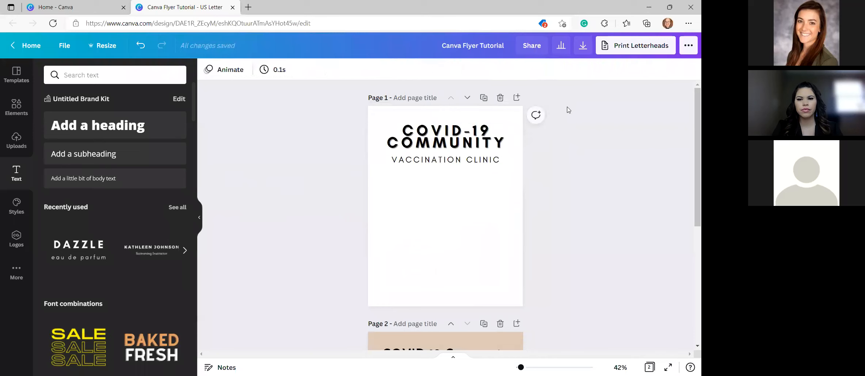
Lock the title group on page 1 in place
{"action": "left_click", "coordinate": [473, 145]}
{"action": "left_click", "coordinate": [564, 69]}
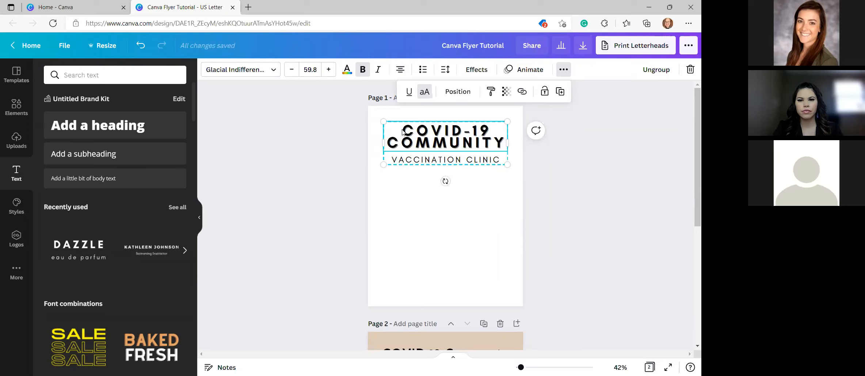
{"action": "left_click", "coordinate": [545, 92]}
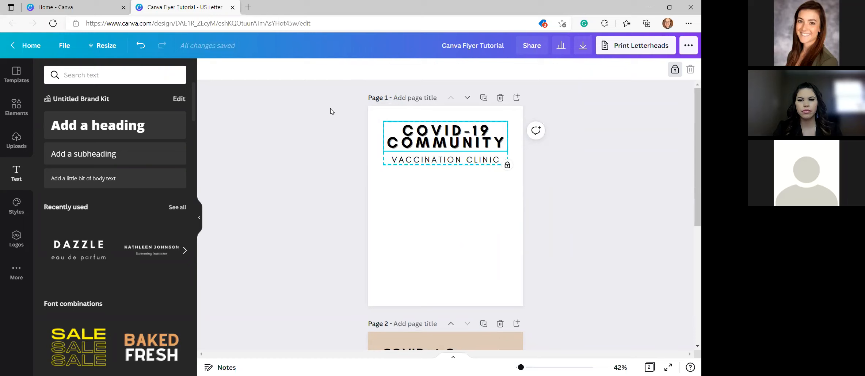
Examine the finished flyer on page 2 against page 1, and look over the available design elements
{"action": "scroll", "coordinate": [530, 248], "scroll_direction": "down", "scroll_amount": 5}
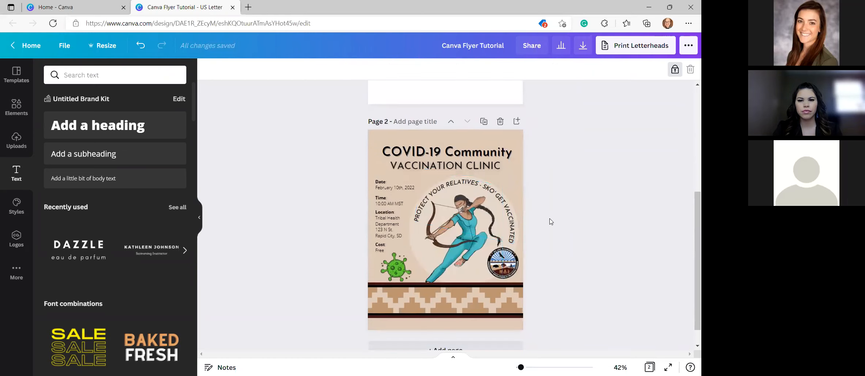
{"action": "scroll", "coordinate": [548, 219], "scroll_direction": "up", "scroll_amount": 5}
{"action": "scroll", "coordinate": [541, 235], "scroll_direction": "down", "scroll_amount": 5}
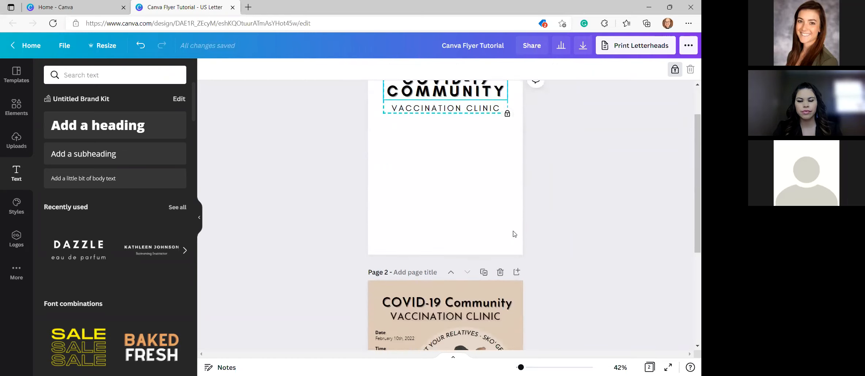
{"action": "scroll", "coordinate": [512, 237], "scroll_direction": "up", "scroll_amount": 5}
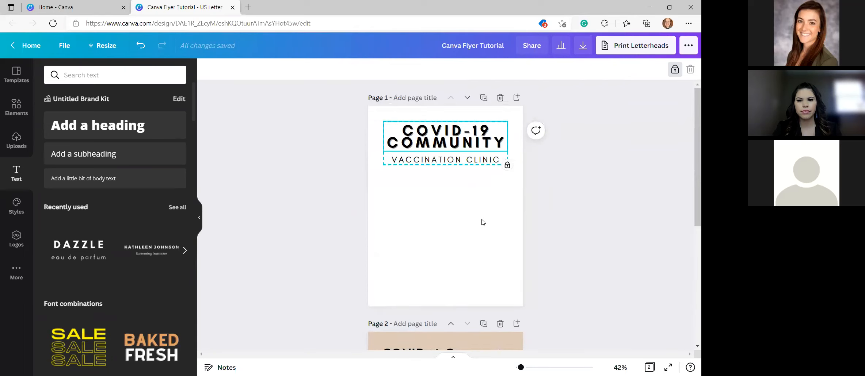
{"action": "scroll", "coordinate": [483, 222], "scroll_direction": "down", "scroll_amount": 5}
{"action": "scroll", "coordinate": [425, 206], "scroll_direction": "up", "scroll_amount": 5}
{"action": "left_click", "coordinate": [16, 106]}
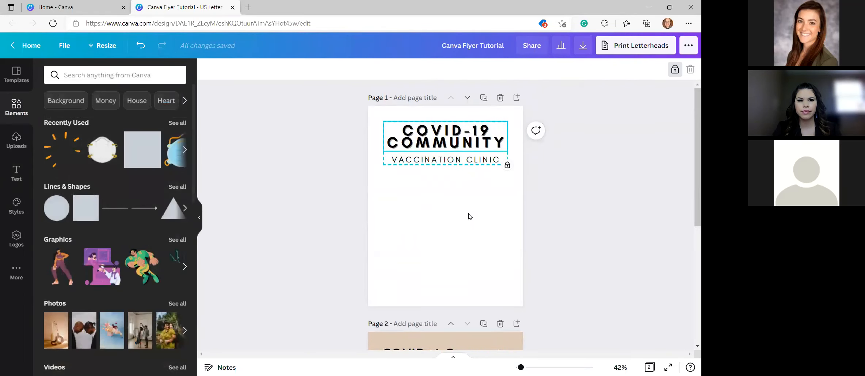
{"action": "scroll", "coordinate": [469, 216], "scroll_direction": "down", "scroll_amount": 2}
{"action": "scroll", "coordinate": [469, 215], "scroll_direction": "down", "scroll_amount": 5}
{"action": "scroll", "coordinate": [458, 197], "scroll_direction": "up", "scroll_amount": 6}
{"action": "scroll", "coordinate": [460, 199], "scroll_direction": "down", "scroll_amount": 6}
{"action": "scroll", "coordinate": [459, 197], "scroll_direction": "up", "scroll_amount": 3}
Add a subheading text box to page 1 below the VACCINATION CLINIC line
{"action": "left_click", "coordinate": [16, 174]}
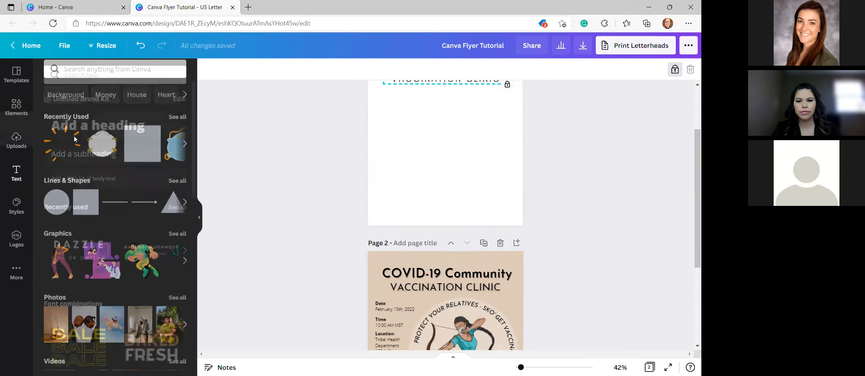
{"action": "scroll", "coordinate": [424, 219], "scroll_direction": "up", "scroll_amount": 2}
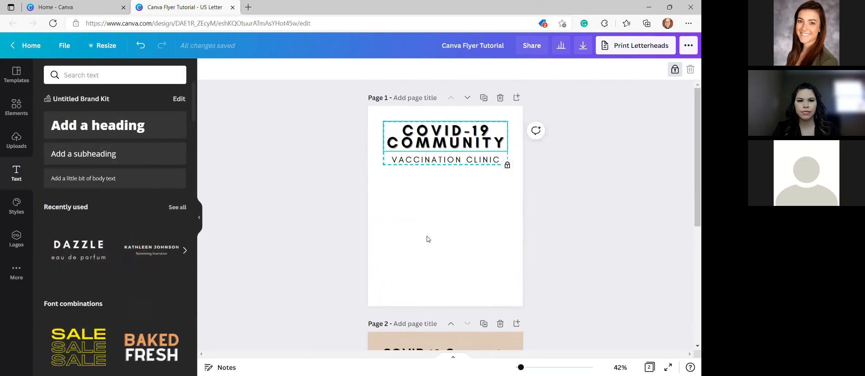
{"action": "scroll", "coordinate": [427, 239], "scroll_direction": "down", "scroll_amount": 3}
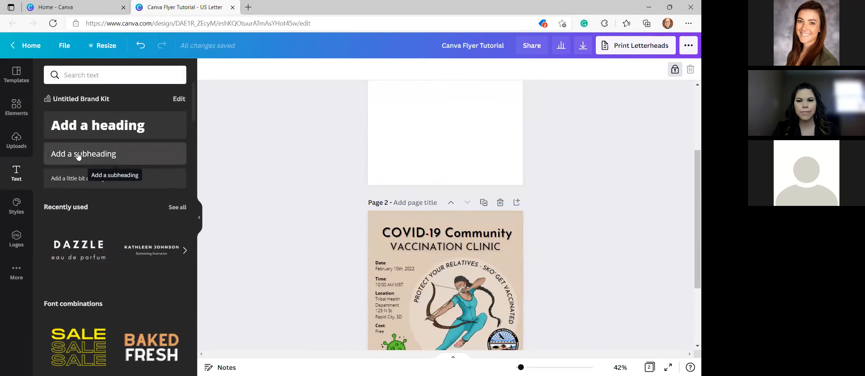
{"action": "scroll", "coordinate": [374, 205], "scroll_direction": "up", "scroll_amount": 3}
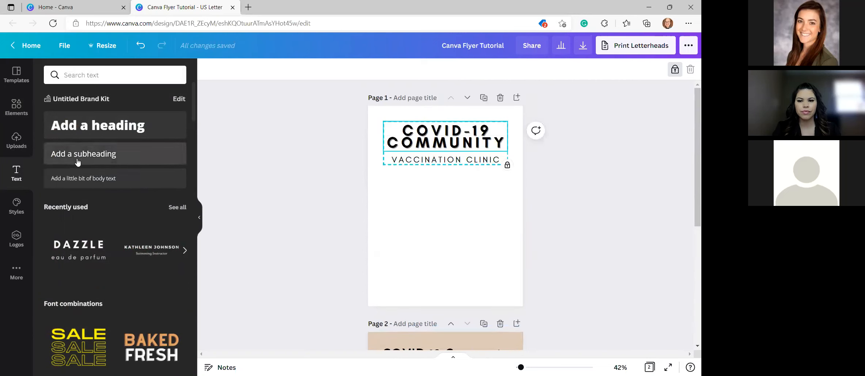
{"action": "left_click", "coordinate": [94, 158]}
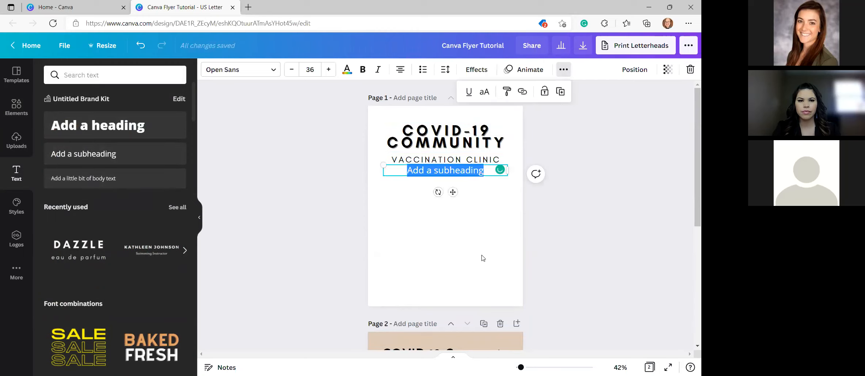
Replace page 1's subheading text box with a body text box placed below the title at the left margin
{"action": "left_click", "coordinate": [458, 220]}
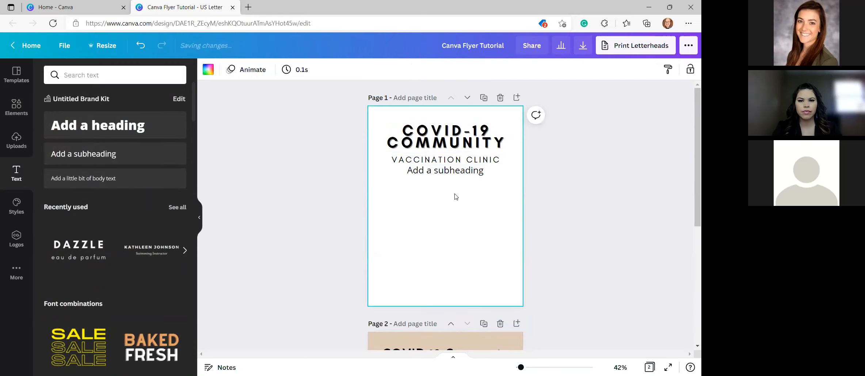
{"action": "left_click", "coordinate": [458, 170]}
{"action": "key", "text": "Delete"}
{"action": "left_click", "coordinate": [139, 180]}
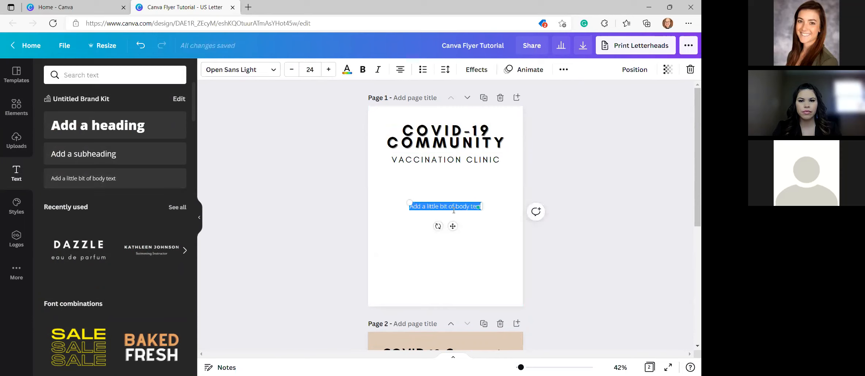
{"action": "left_click_drag", "start_coordinate": [453, 226], "coordinate": [428, 203]}
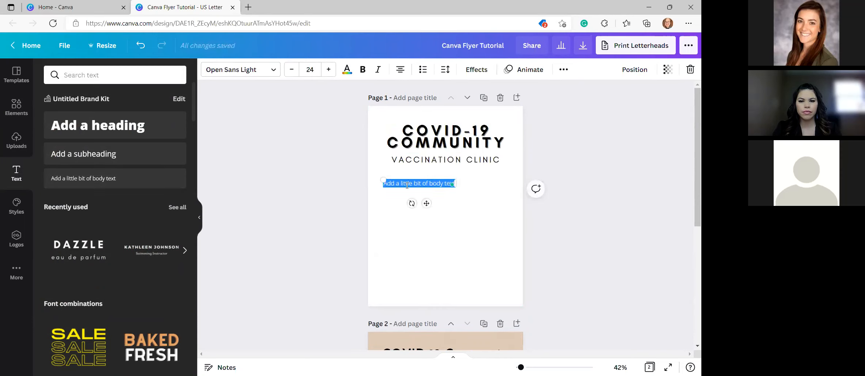
Enter "Date:" in the body text box and place a duplicate of it directly beneath
{"action": "type", "text": "Date"}
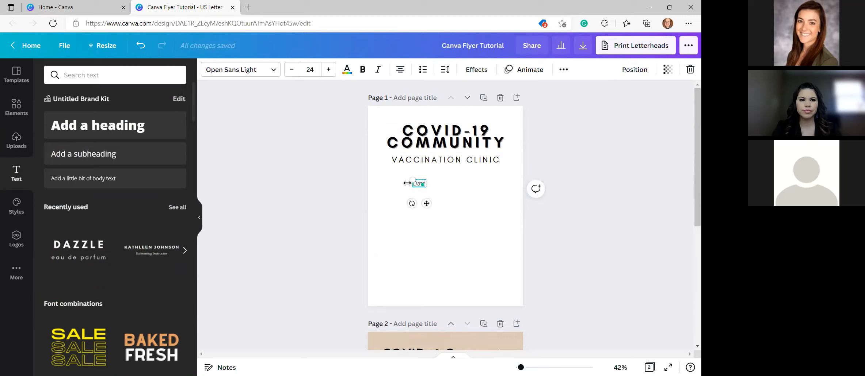
{"action": "left_click_drag", "start_coordinate": [413, 201], "coordinate": [398, 216]}
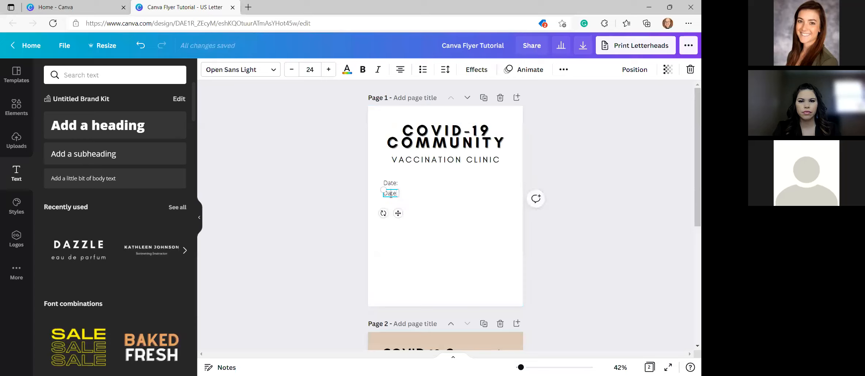
{"action": "left_click", "coordinate": [435, 200]}
Try copying the upper Date: text box and pasting another copy onto page 1
{"action": "left_click", "coordinate": [391, 183]}
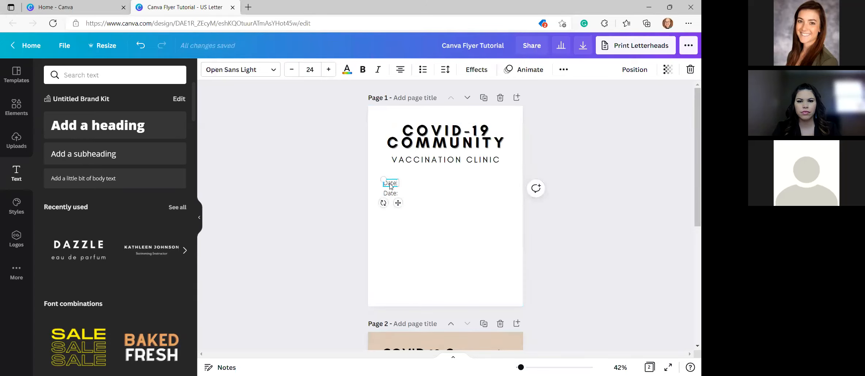
{"action": "right_click", "coordinate": [392, 183]}
{"action": "left_click", "coordinate": [419, 203]}
{"action": "right_click", "coordinate": [431, 193]}
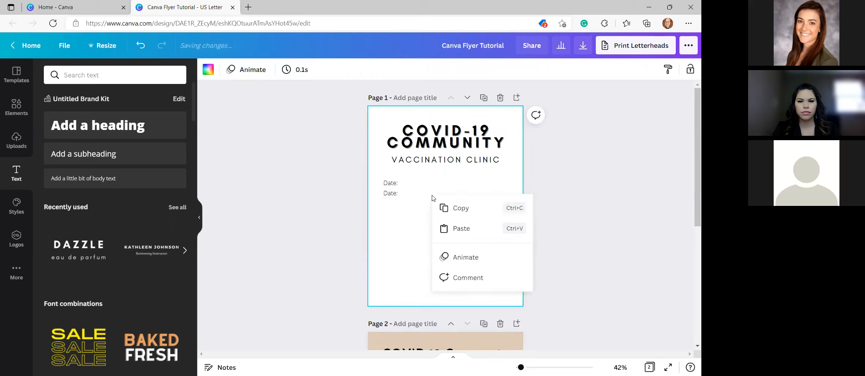
{"action": "left_click", "coordinate": [463, 227]}
{"action": "left_click_drag", "start_coordinate": [406, 205], "coordinate": [317, 220]}
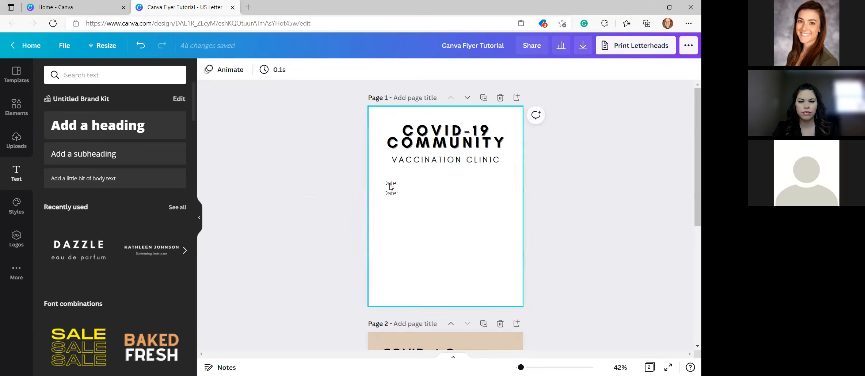
Examine the link and comment options for the upper Date: text box without applying either
{"action": "right_click", "coordinate": [389, 186]}
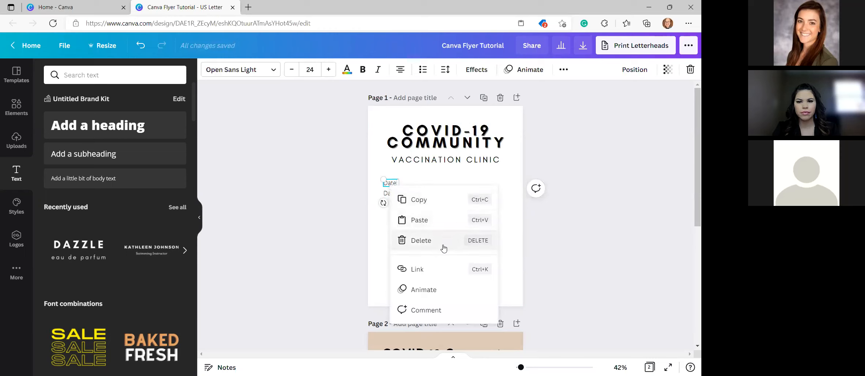
{"action": "left_click", "coordinate": [442, 271]}
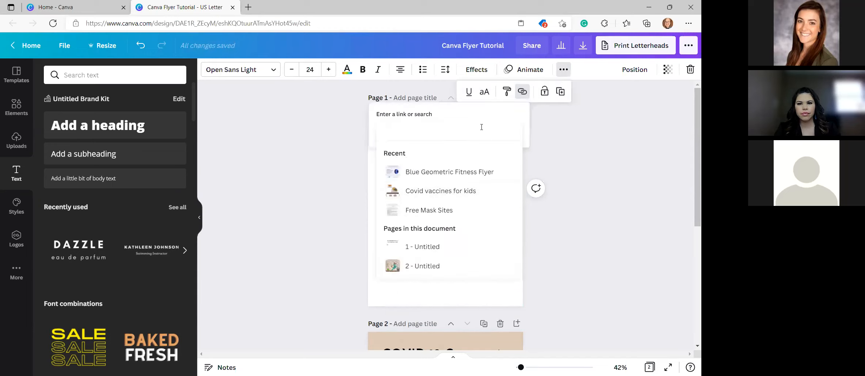
{"action": "key", "text": "Escape"}
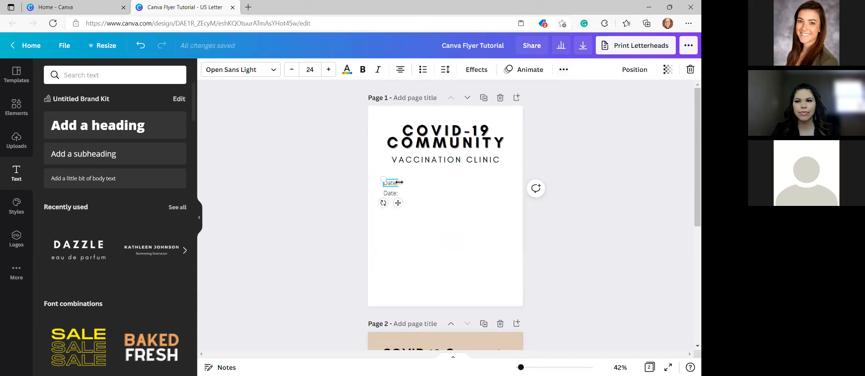
{"action": "right_click", "coordinate": [395, 184]}
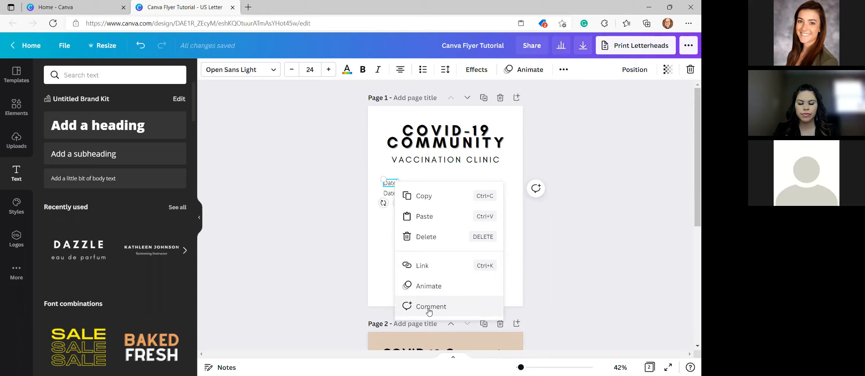
{"action": "left_click", "coordinate": [430, 310]}
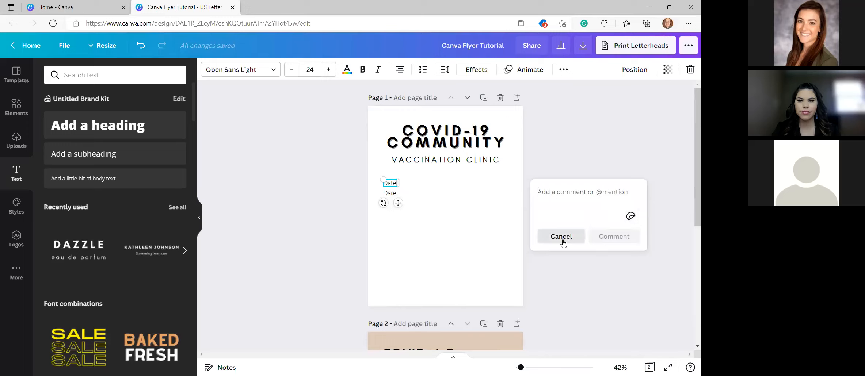
{"action": "left_click", "coordinate": [565, 237]}
{"action": "left_click", "coordinate": [340, 206]}
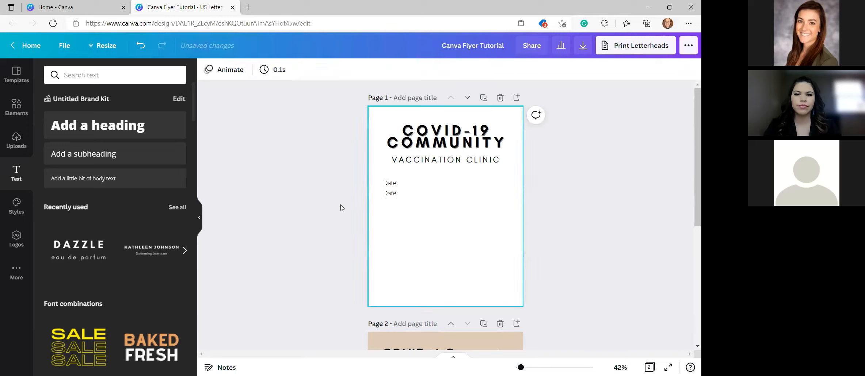
Change the lower Date: text to "February 10, 2022", correcting the month's spelling, and fit it on one line at the left margin
{"action": "left_click", "coordinate": [390, 193]}
{"action": "double_click", "coordinate": [391, 193]}
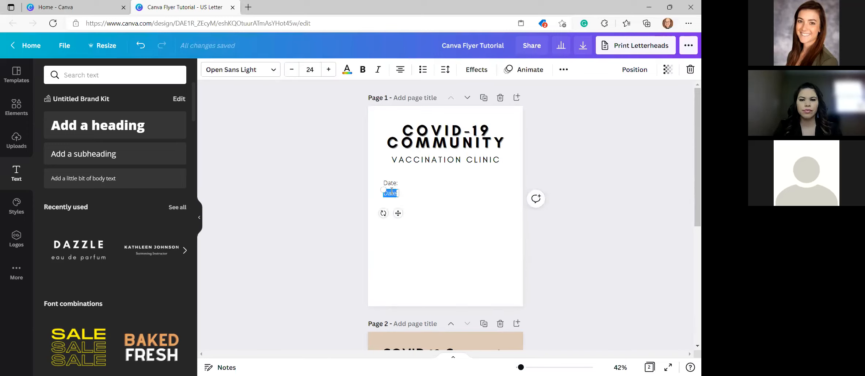
{"action": "type", "text": "Feb"}
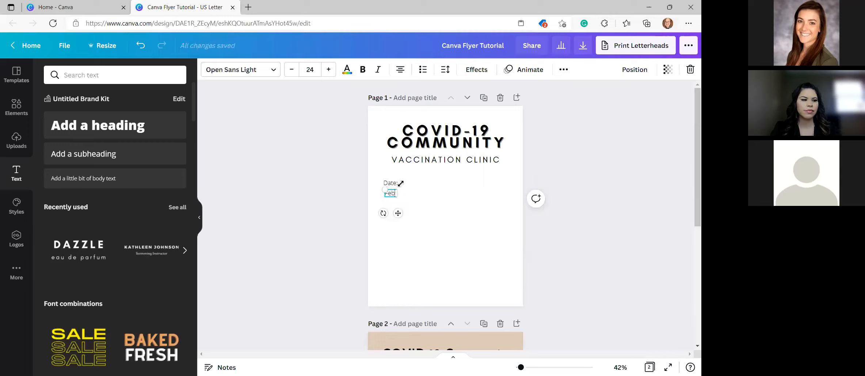
{"action": "type", "text": "uray"}
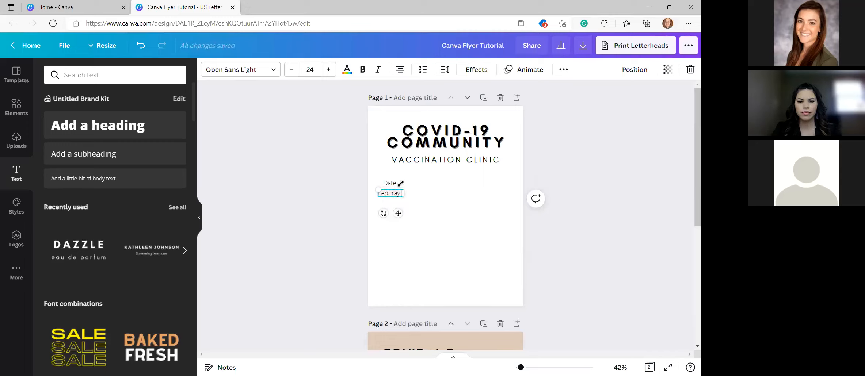
{"action": "type", "text": " 10, 2022:\\"}
{"action": "key", "text": "BackSpace"}
{"action": "key", "text": "BackSpace"}
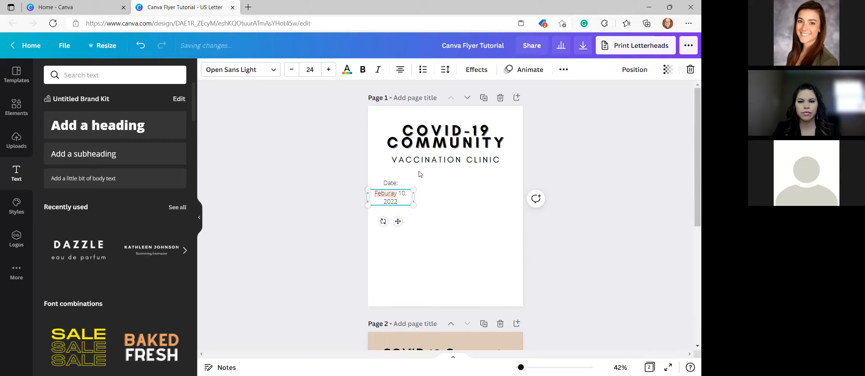
{"action": "left_click", "coordinate": [384, 191]}
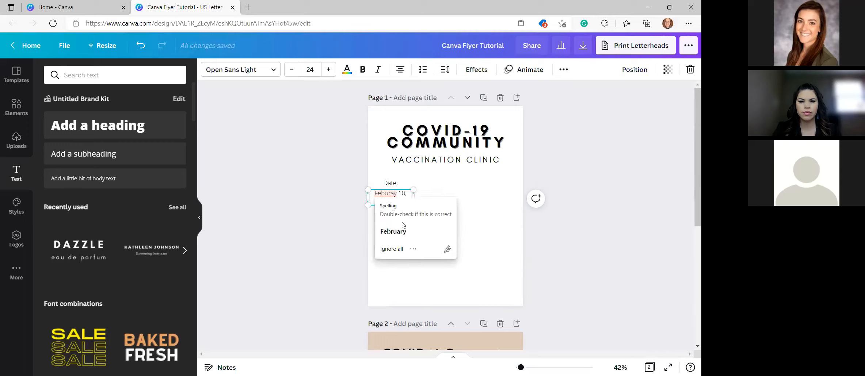
{"action": "left_click_drag", "start_coordinate": [417, 199], "coordinate": [420, 213]}
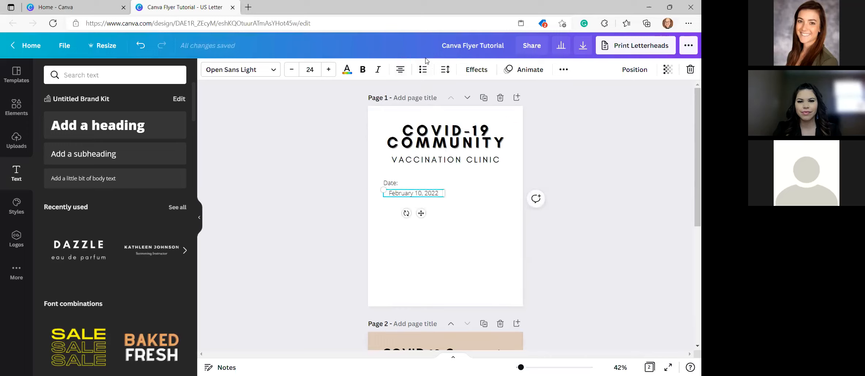
Left-align the February 10, 2022 text and the Date: label above it
{"action": "left_click", "coordinate": [407, 69]}
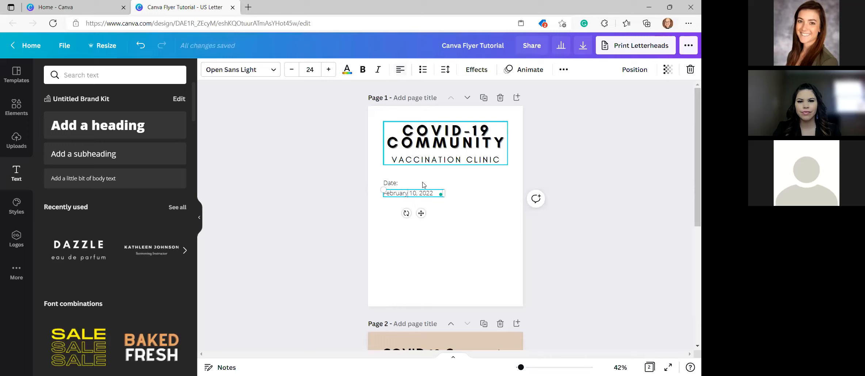
{"action": "left_click", "coordinate": [395, 181]}
{"action": "left_click", "coordinate": [400, 71]}
{"action": "left_click", "coordinate": [400, 253]}
{"action": "left_click_drag", "start_coordinate": [399, 193], "coordinate": [400, 192]}
Examine the Date, Time, Location and Cost text blocks on page 2's finished flyer
{"action": "scroll", "coordinate": [433, 267], "scroll_direction": "down", "scroll_amount": 6}
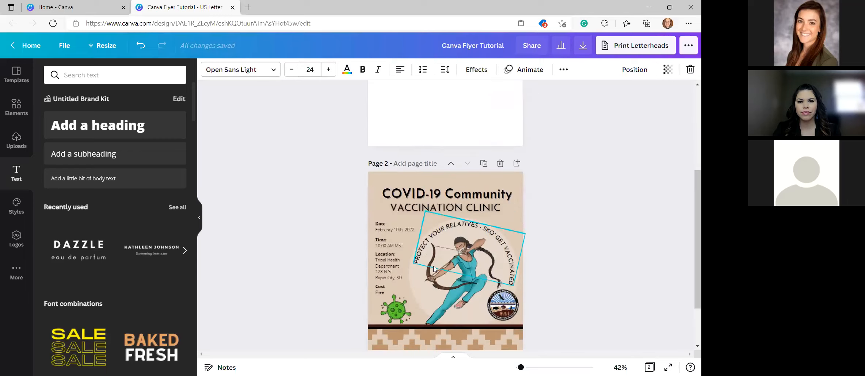
{"action": "left_click_drag", "start_coordinate": [560, 122], "coordinate": [355, 156]}
{"action": "left_click", "coordinate": [607, 136]}
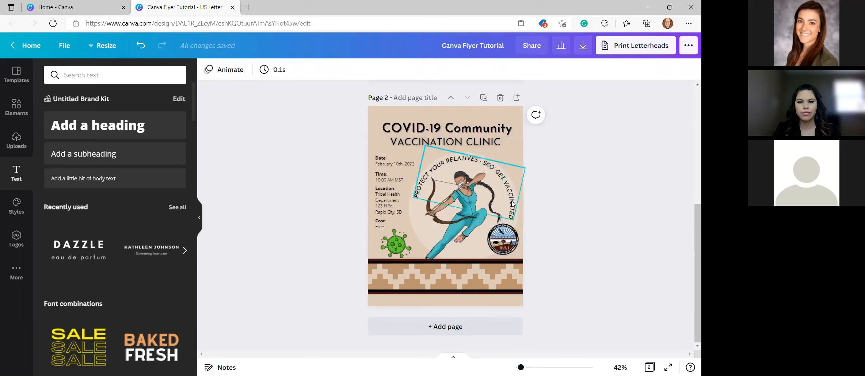
{"action": "left_click_drag", "start_coordinate": [352, 153], "coordinate": [376, 222]}
{"action": "left_click", "coordinate": [356, 152]}
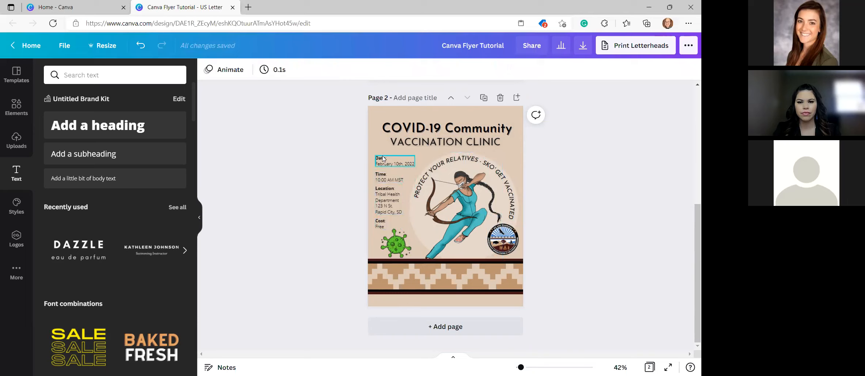
{"action": "left_click", "coordinate": [382, 226]}
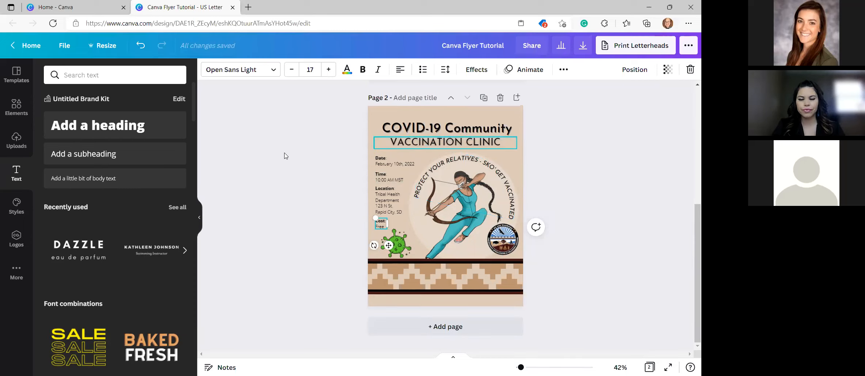
{"action": "left_click_drag", "start_coordinate": [342, 146], "coordinate": [326, 225]}
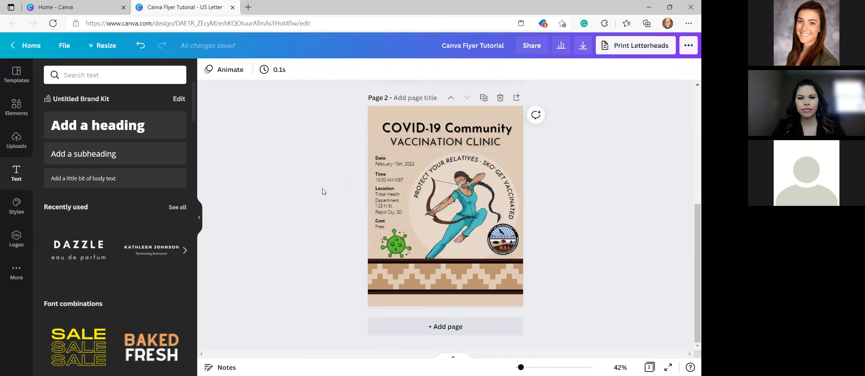
Duplicate page 1's Date: label and February 10, 2022 text together, and place the copies below the originals
{"action": "scroll", "coordinate": [340, 207], "scroll_direction": "up", "scroll_amount": 5}
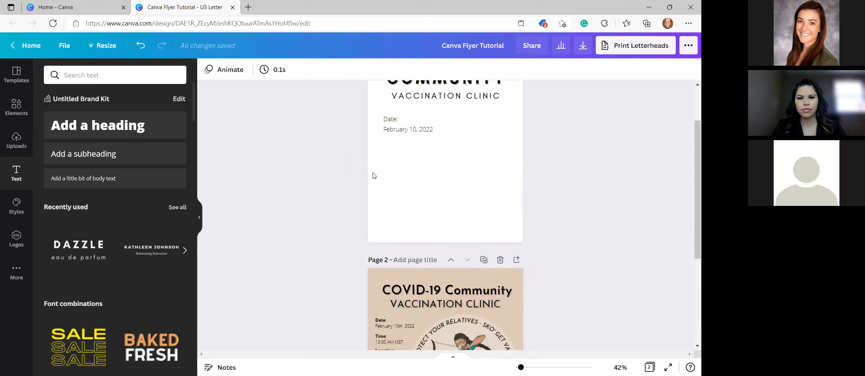
{"action": "scroll", "coordinate": [373, 176], "scroll_direction": "down", "scroll_amount": 2}
{"action": "scroll", "coordinate": [368, 178], "scroll_direction": "up", "scroll_amount": 2}
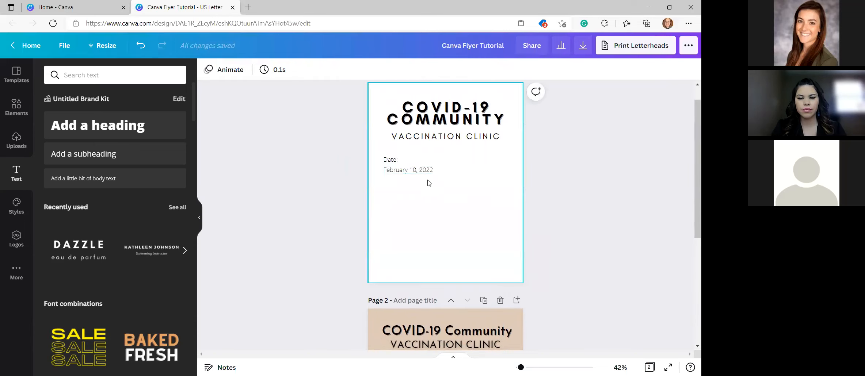
{"action": "left_click_drag", "start_coordinate": [405, 195], "coordinate": [382, 155]}
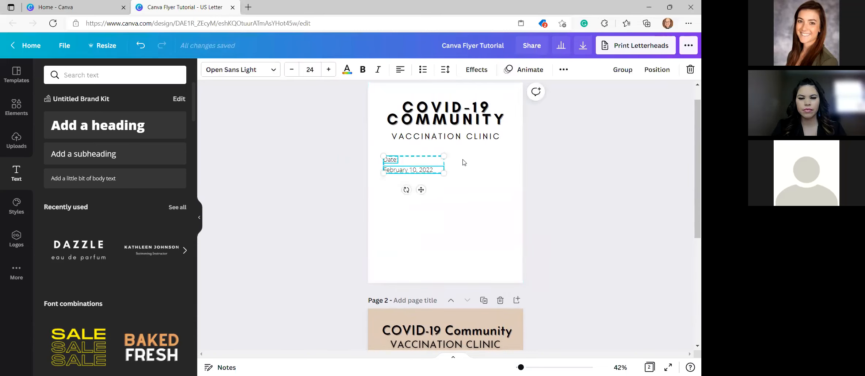
{"action": "left_click", "coordinate": [563, 70]}
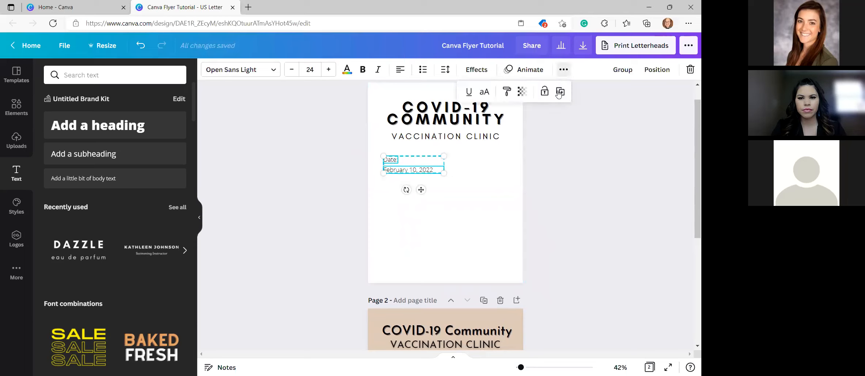
{"action": "left_click", "coordinate": [561, 91]}
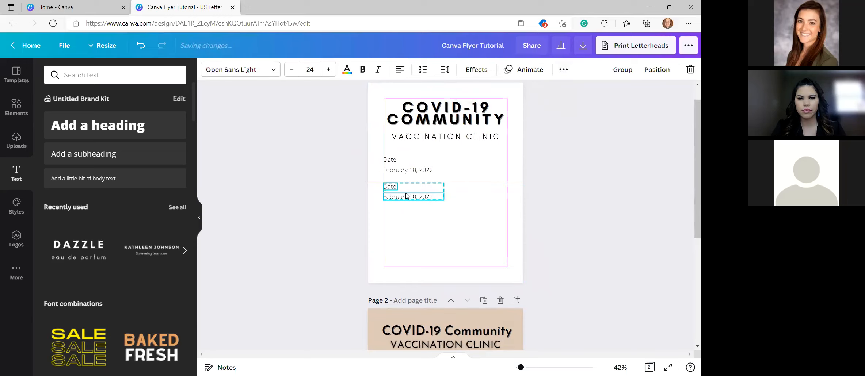
{"action": "left_click", "coordinate": [473, 204]}
Change the duplicated Date: label to "Time:"
{"action": "double_click", "coordinate": [396, 186]}
{"action": "key", "text": "ctrl+c"}
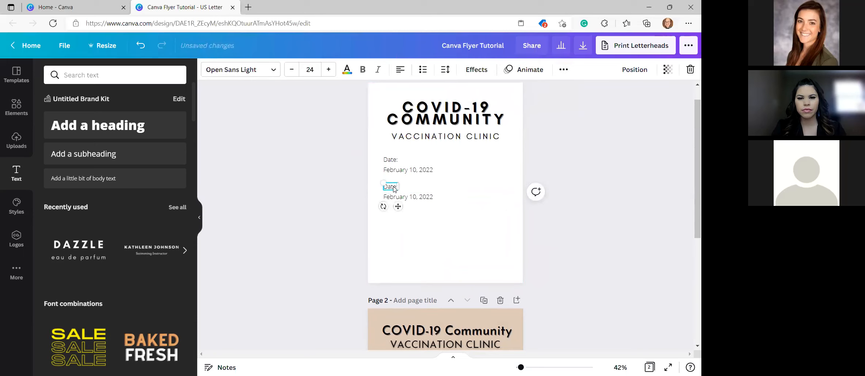
{"action": "type", "text": "Time"}
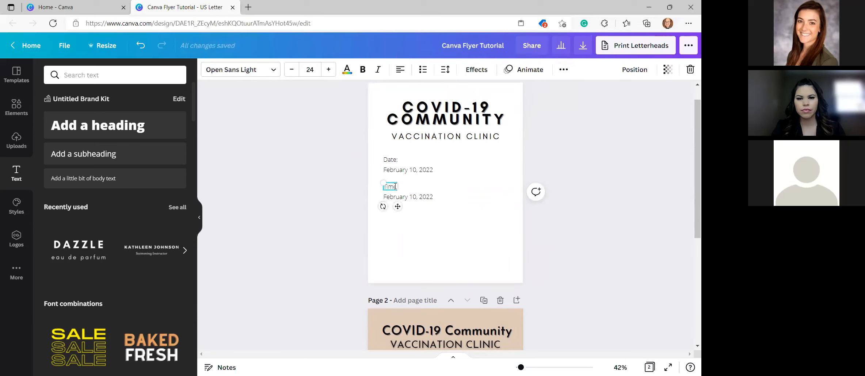
{"action": "left_click", "coordinate": [474, 221]}
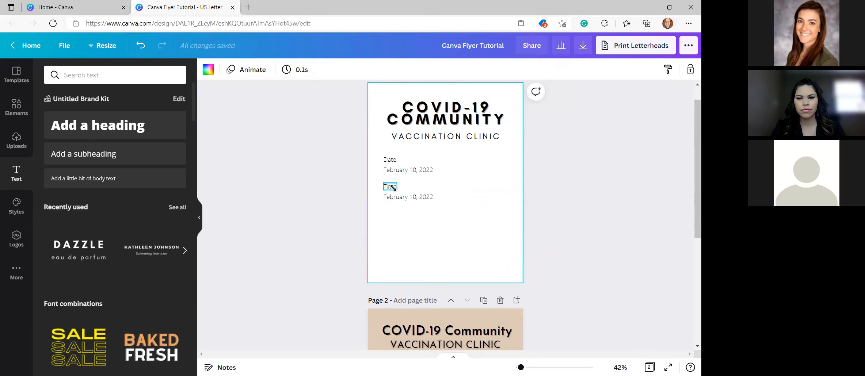
{"action": "left_click", "coordinate": [393, 187]}
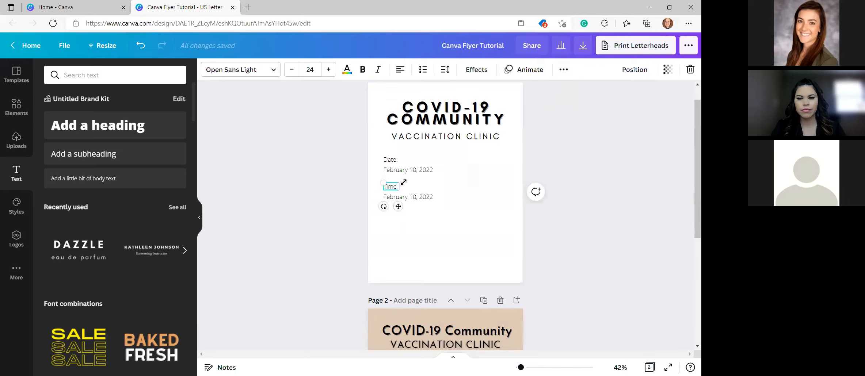
Replace the duplicated date under the Time: label with "10 AM"
{"action": "left_click", "coordinate": [416, 197]}
{"action": "left_click", "coordinate": [416, 198]}
{"action": "key", "text": "BackSpace"}
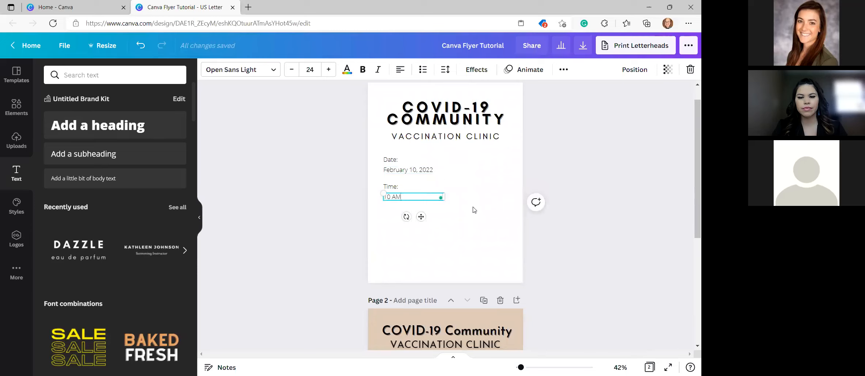
{"action": "left_click", "coordinate": [378, 220]}
{"action": "key", "text": "ctrl+v"}
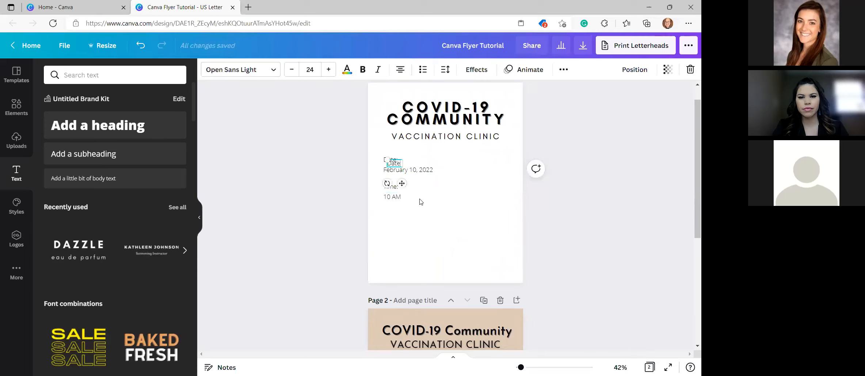
{"action": "key", "text": "Delete"}
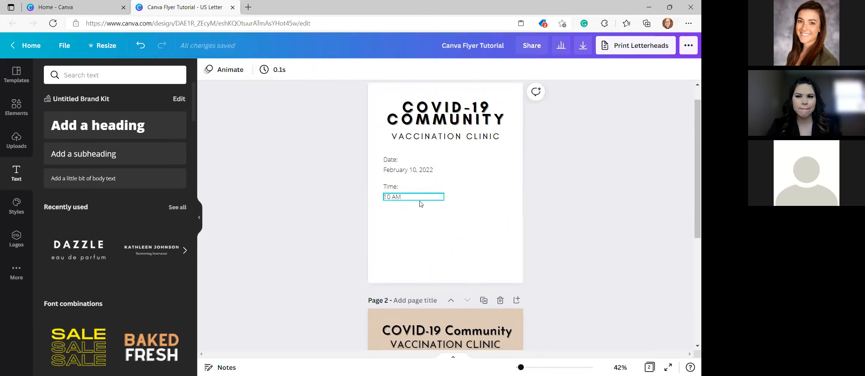
Copy the Date: label and February 10, 2022 text together, and place the pasted pair below the 10 AM text
{"action": "left_click_drag", "start_coordinate": [479, 157], "coordinate": [382, 180]}
{"action": "right_click", "coordinate": [393, 170]}
{"action": "left_click", "coordinate": [420, 184]}
{"action": "left_click", "coordinate": [427, 229]}
{"action": "right_click", "coordinate": [427, 230]}
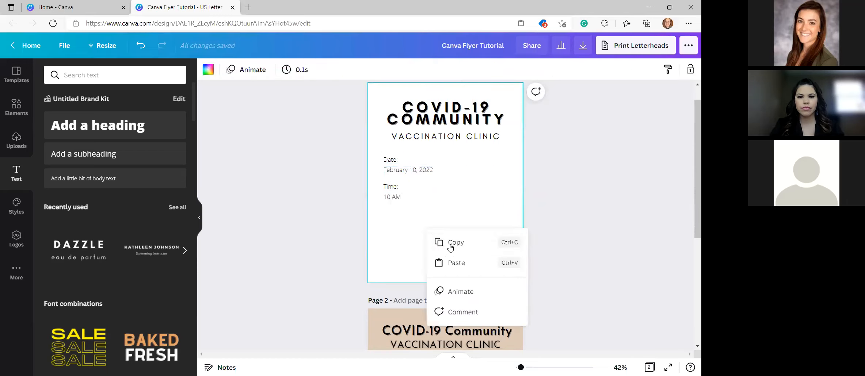
{"action": "left_click", "coordinate": [462, 270]}
{"action": "left_click_drag", "start_coordinate": [433, 171], "coordinate": [431, 219]}
Change the newly pasted label to "Location:" and replace its date with the clinic's street address, with city and state on a second line
{"action": "double_click", "coordinate": [391, 213]}
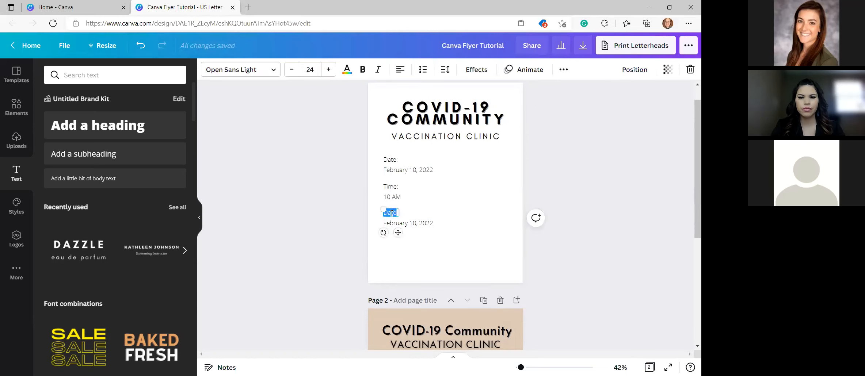
{"action": "type", "text": "Location:"}
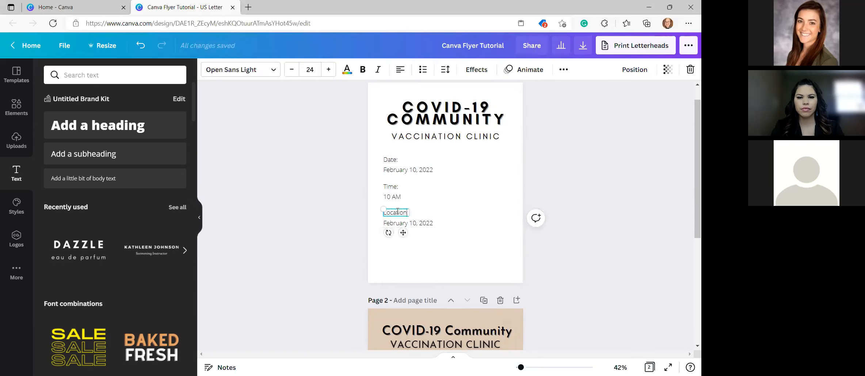
{"action": "double_click", "coordinate": [405, 227]}
{"action": "type", "text": "123 N"}
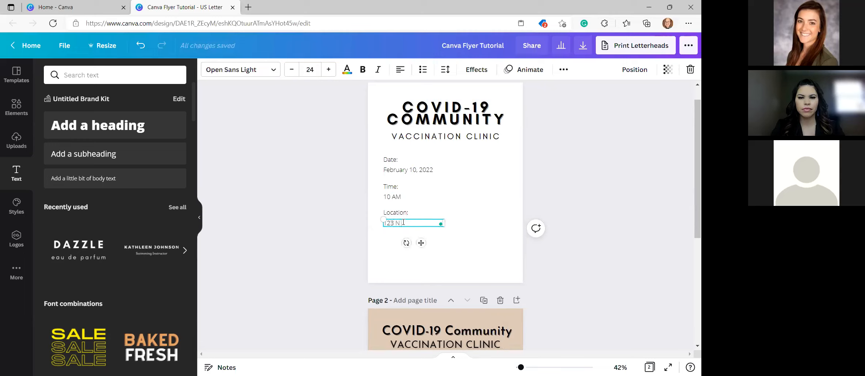
{"action": "type", "text": " St."}
{"action": "key", "text": "Return"}
{"action": "type", "text": "Rap"}
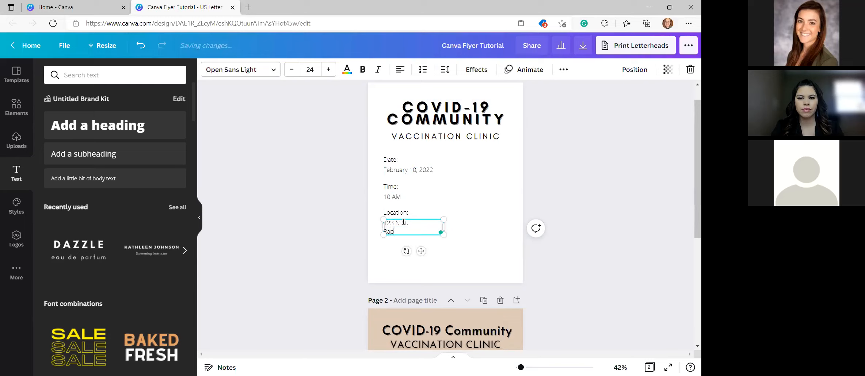
{"action": "type", "text": "id.City, SD"}
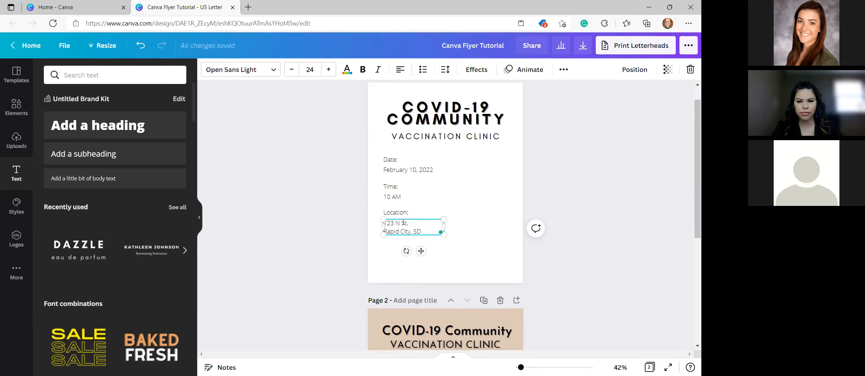
{"action": "left_click", "coordinate": [426, 256]}
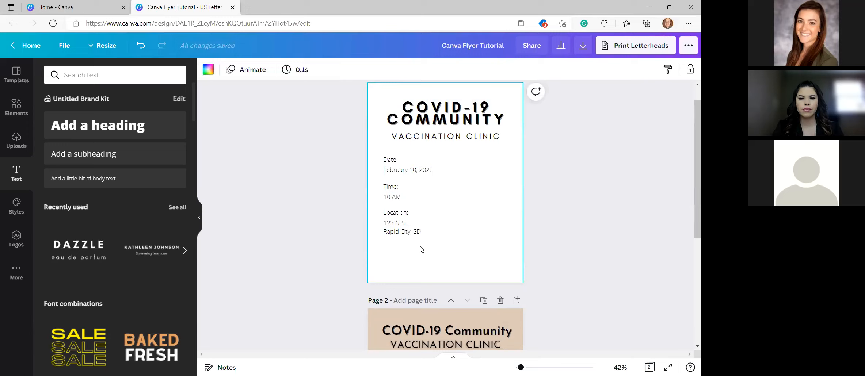
Paste another copy of the Date: label and date pair, and place it below the location address
{"action": "left_click", "coordinate": [397, 244]}
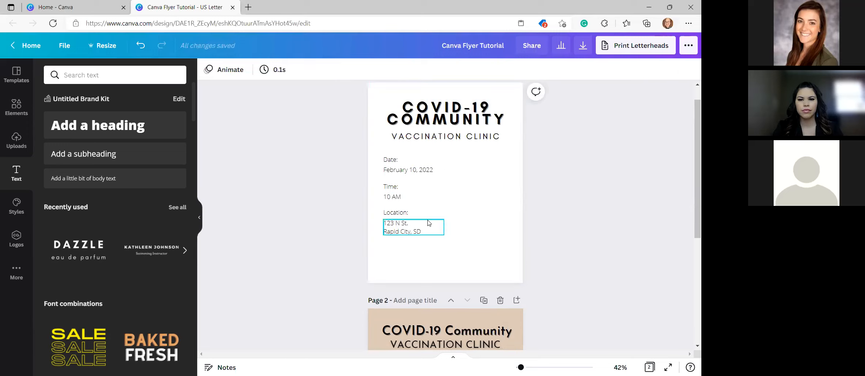
{"action": "key", "text": "ctrl+v"}
{"action": "left_click_drag", "start_coordinate": [429, 175], "coordinate": [423, 255]}
{"action": "left_click", "coordinate": [515, 226]}
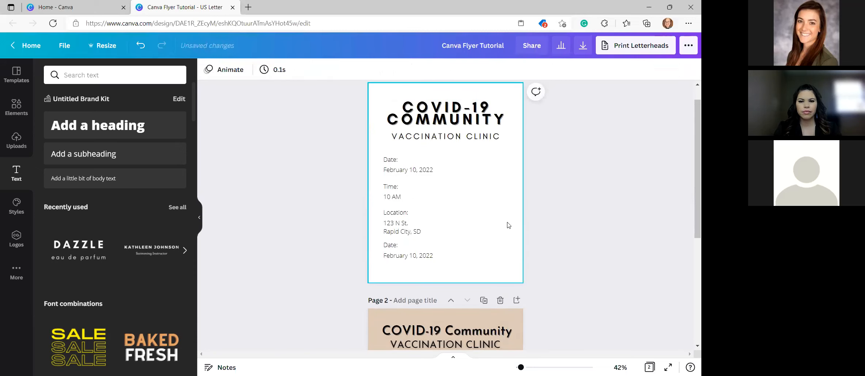
Change the lowest pair's label to "Cost:" and its date text to "Free"
{"action": "double_click", "coordinate": [394, 247]}
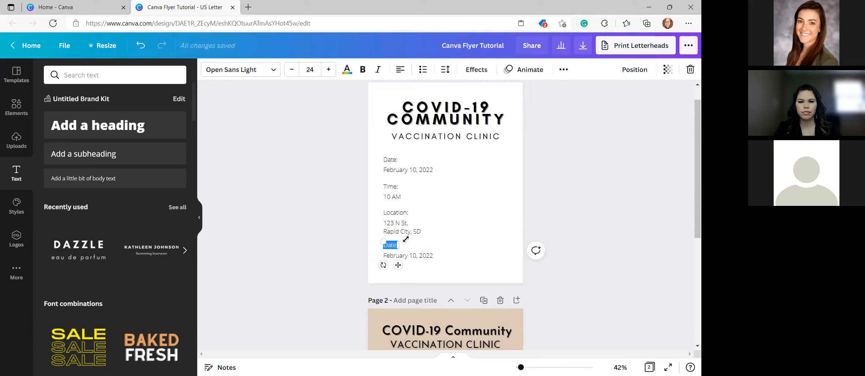
{"action": "type", "text": "Cost"}
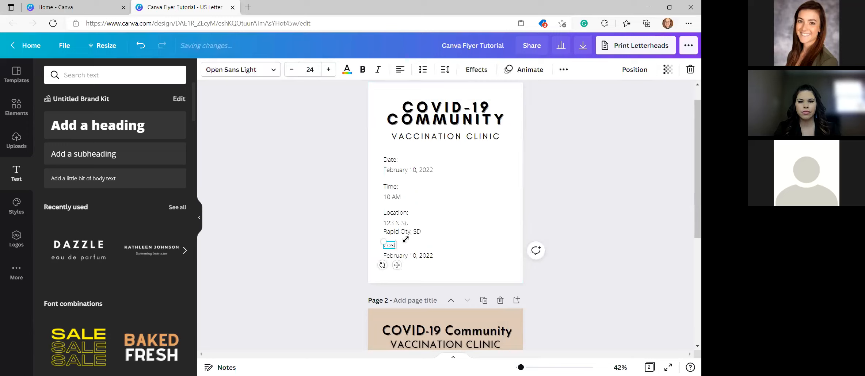
{"action": "left_click", "coordinate": [414, 256]}
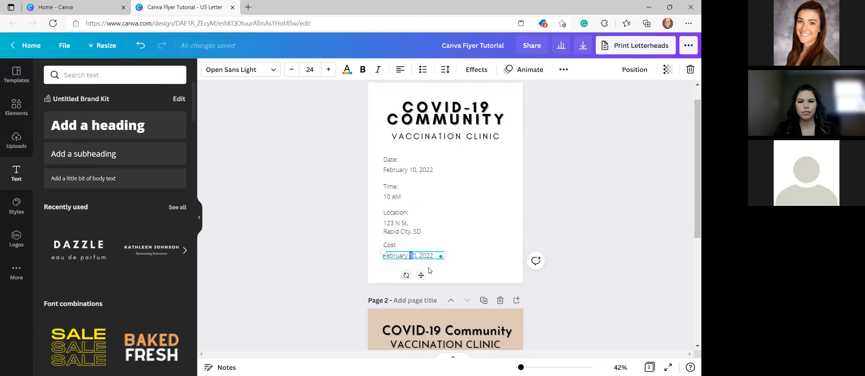
{"action": "double_click", "coordinate": [403, 255]}
{"action": "type", "text": "Free"}
{"action": "left_click", "coordinate": [389, 246]}
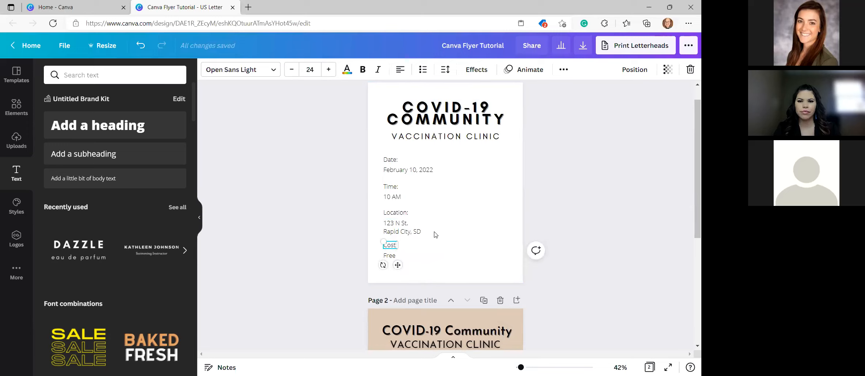
{"action": "left_click", "coordinate": [473, 216]}
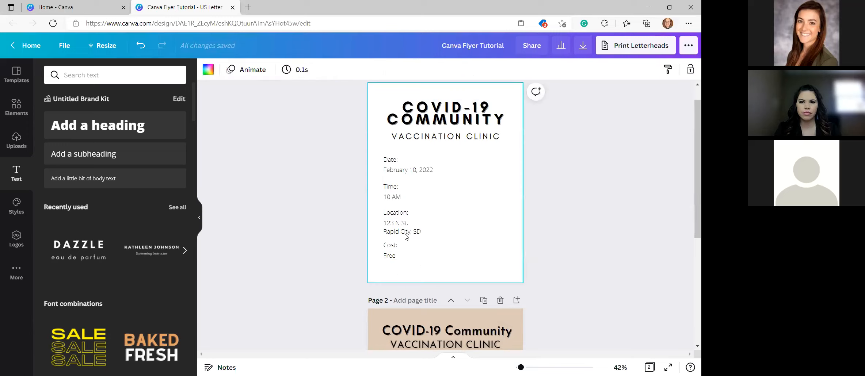
Shift the Location: label and address slightly up, and move page 1's date text closer beneath its Date: label
{"action": "left_click_drag", "start_coordinate": [438, 210], "coordinate": [398, 230]}
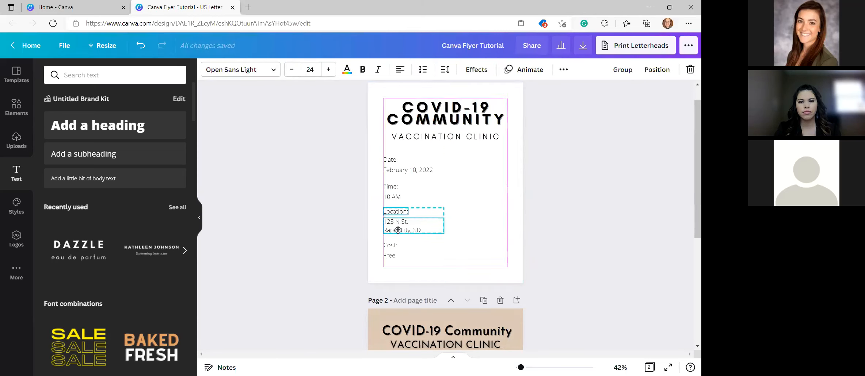
{"action": "left_click", "coordinate": [462, 201]}
{"action": "scroll", "coordinate": [459, 210], "scroll_direction": "down", "scroll_amount": 5}
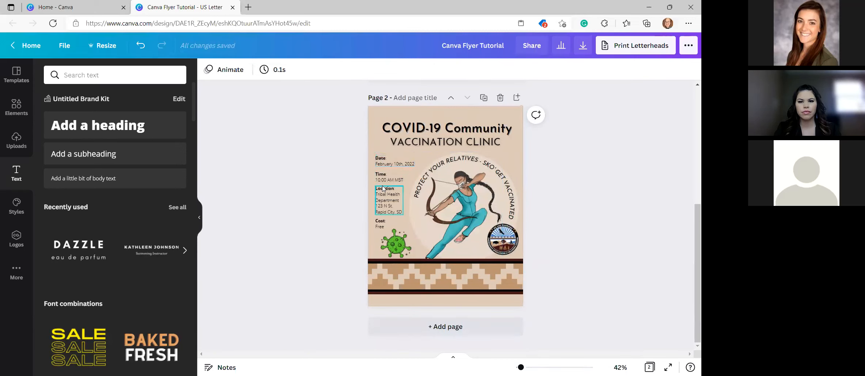
{"action": "scroll", "coordinate": [393, 177], "scroll_direction": "up", "scroll_amount": 5}
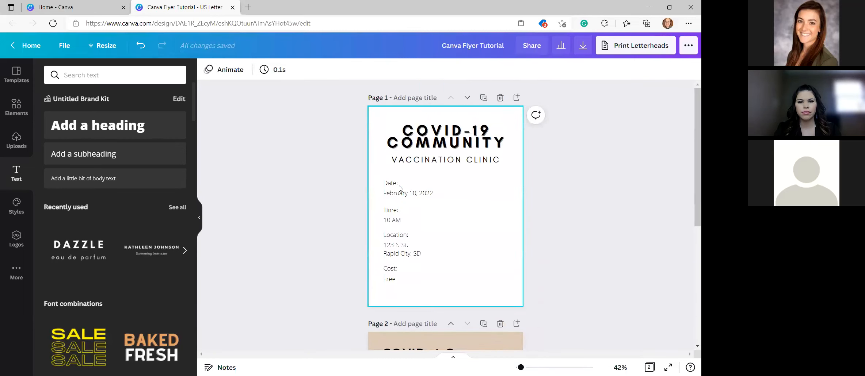
{"action": "left_click_drag", "start_coordinate": [399, 197], "coordinate": [400, 194]}
{"action": "left_click", "coordinate": [456, 224]}
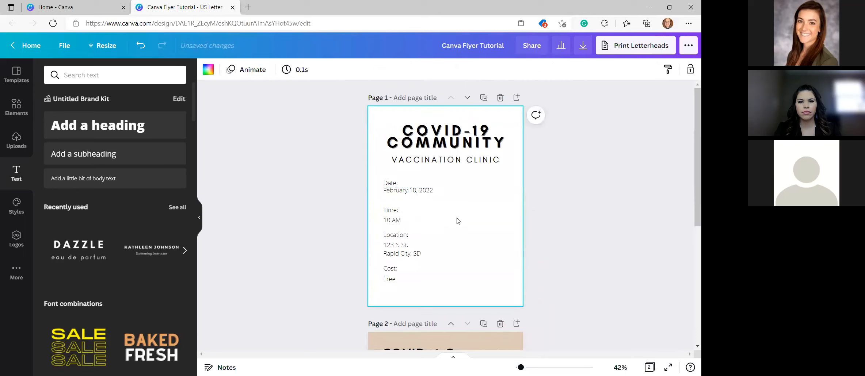
Set the font of page 1's Date: label and February 10, 2022 text to Candara Regular
{"action": "left_click", "coordinate": [384, 182]}
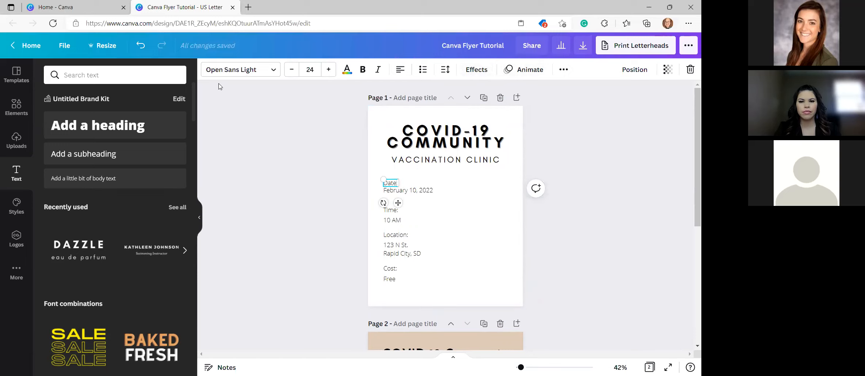
{"action": "left_click", "coordinate": [261, 70]}
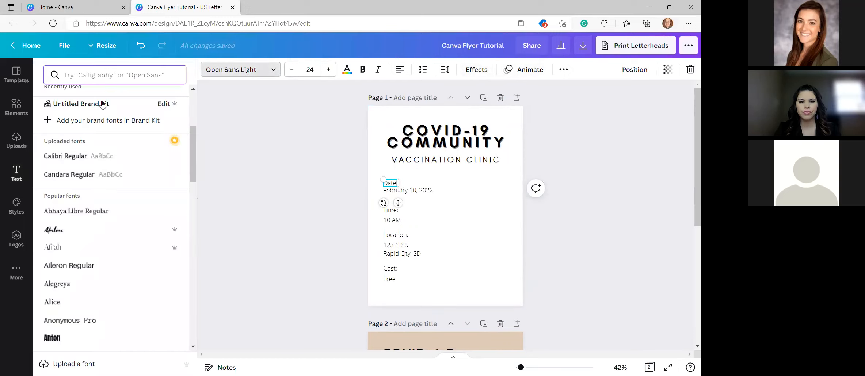
{"action": "scroll", "coordinate": [176, 164], "scroll_direction": "up", "scroll_amount": 3}
{"action": "left_click", "coordinate": [105, 172]}
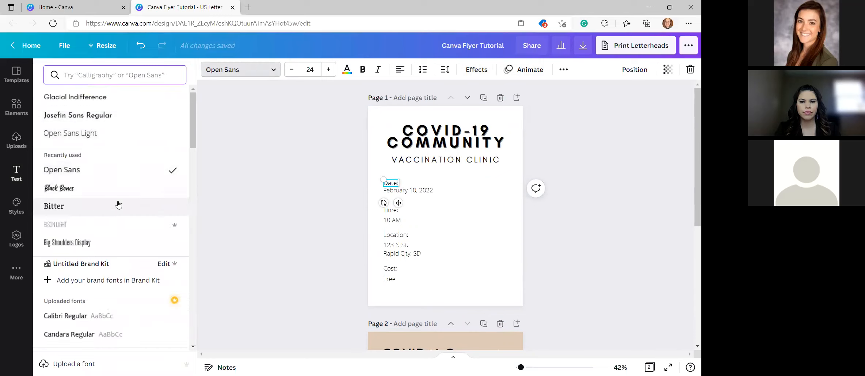
{"action": "scroll", "coordinate": [99, 193], "scroll_direction": "down", "scroll_amount": 3}
{"action": "left_click", "coordinate": [105, 215]}
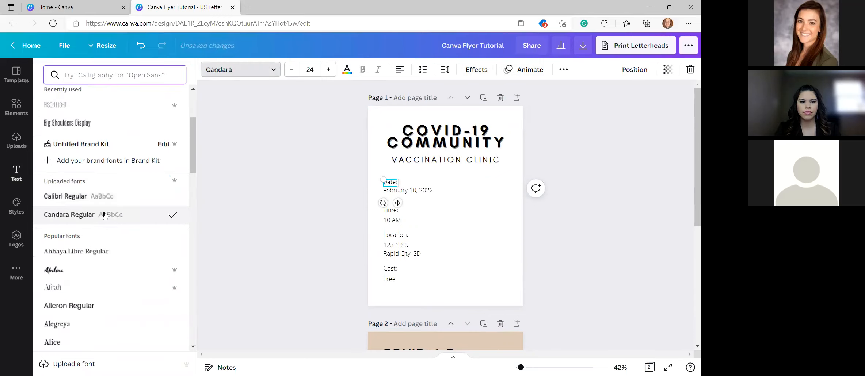
{"action": "left_click", "coordinate": [390, 192]}
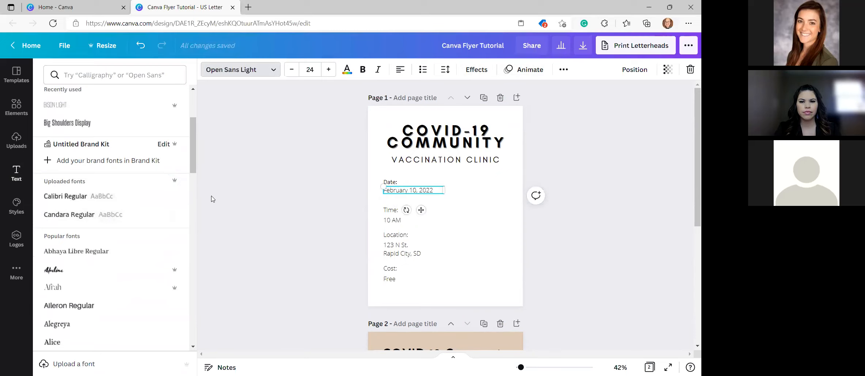
{"action": "left_click", "coordinate": [135, 216]}
{"action": "left_click", "coordinate": [459, 213]}
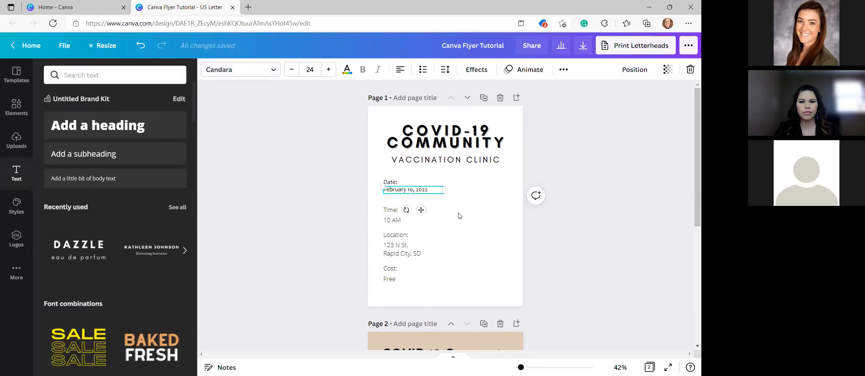
Set the font of all the Time, Location and Cost labels and details to Candara Regular
{"action": "left_click_drag", "start_coordinate": [461, 205], "coordinate": [393, 230]}
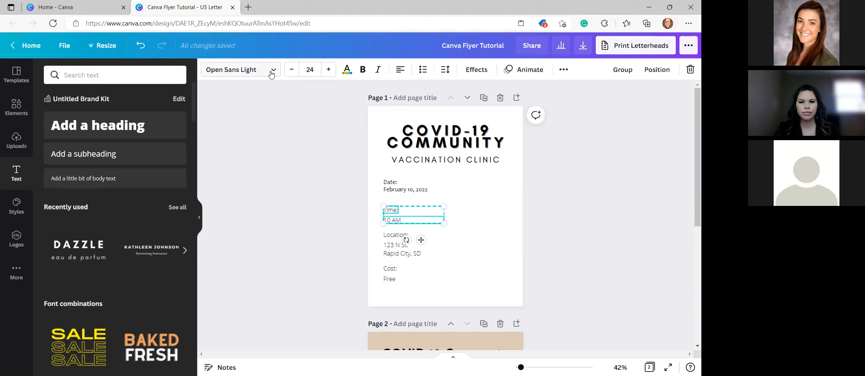
{"action": "left_click_drag", "start_coordinate": [506, 204], "coordinate": [366, 305]}
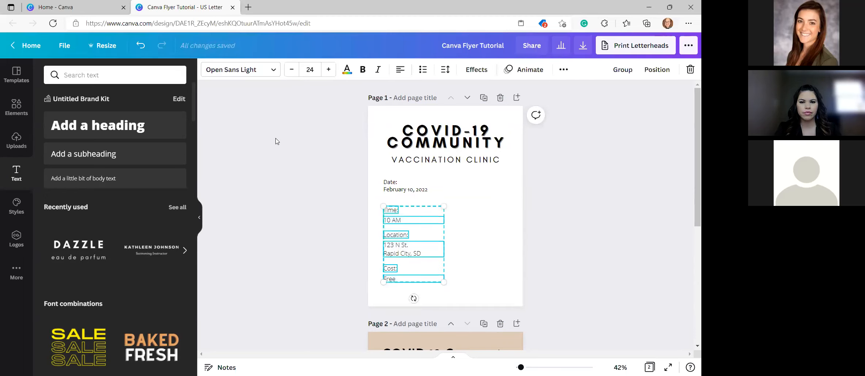
{"action": "left_click", "coordinate": [238, 70]}
{"action": "left_click", "coordinate": [99, 216]}
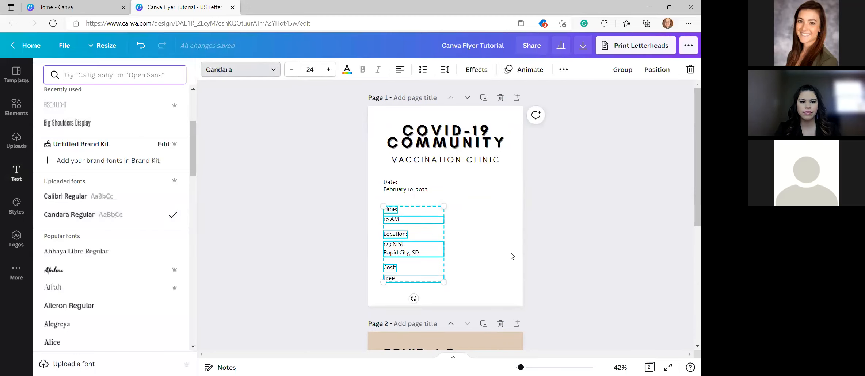
{"action": "left_click", "coordinate": [512, 252]}
Move the address, 10 AM and Free texts closer beneath their labels to match the Date block's spacing
{"action": "left_click", "coordinate": [395, 185]}
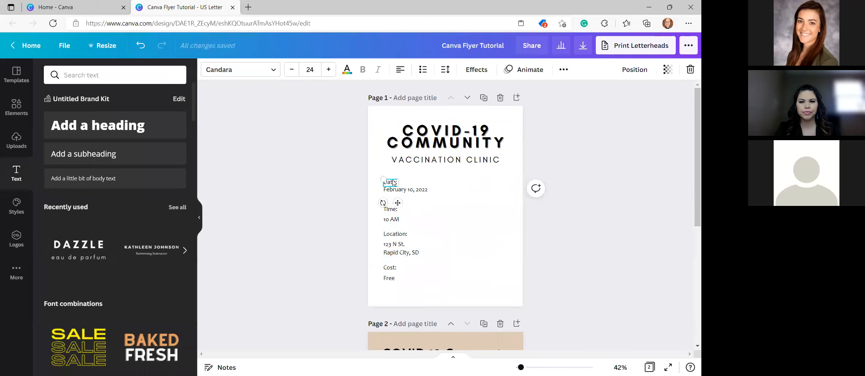
{"action": "left_click", "coordinate": [474, 192]}
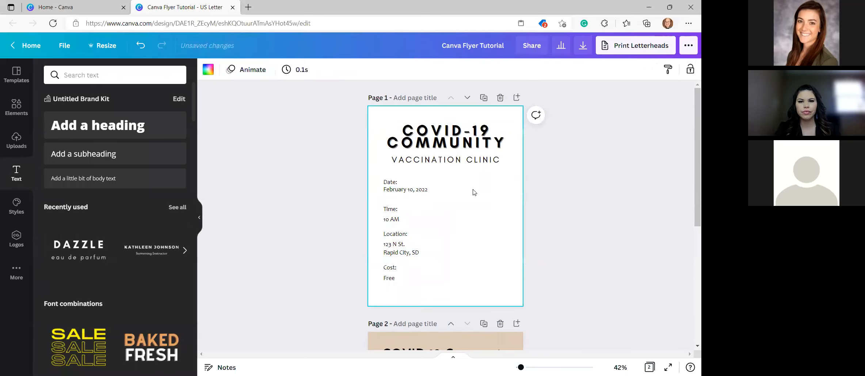
{"action": "left_click", "coordinate": [395, 184]}
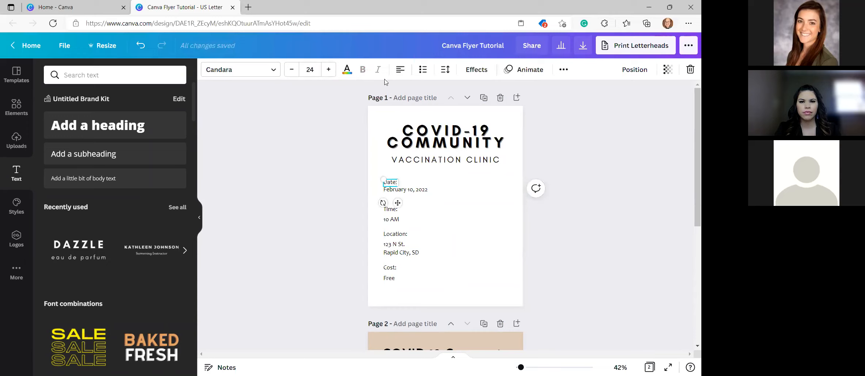
{"action": "left_click_drag", "start_coordinate": [412, 254], "coordinate": [412, 251]}
{"action": "left_click", "coordinate": [444, 229]}
{"action": "left_click_drag", "start_coordinate": [411, 223], "coordinate": [411, 219]}
{"action": "left_click_drag", "start_coordinate": [411, 279], "coordinate": [410, 275]}
{"action": "left_click", "coordinate": [464, 224]}
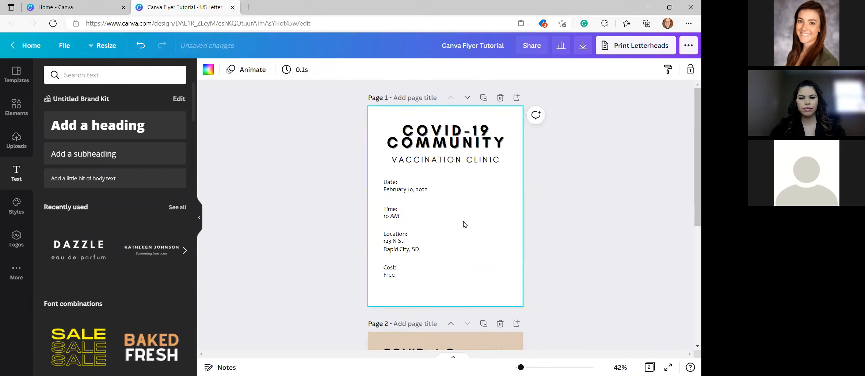
Apply the Lift effect to all of page 1's Date, Time, Location and Cost labels and details
{"action": "left_click_drag", "start_coordinate": [471, 185], "coordinate": [376, 297]}
{"action": "left_click", "coordinate": [478, 70]}
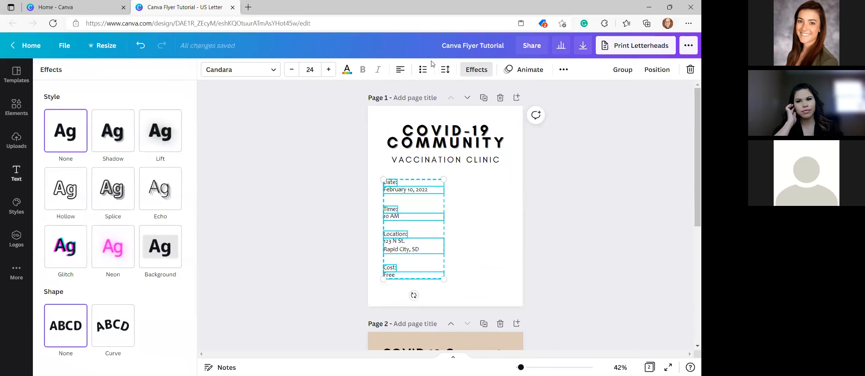
{"action": "left_click", "coordinate": [163, 145]}
{"action": "left_click", "coordinate": [280, 224]}
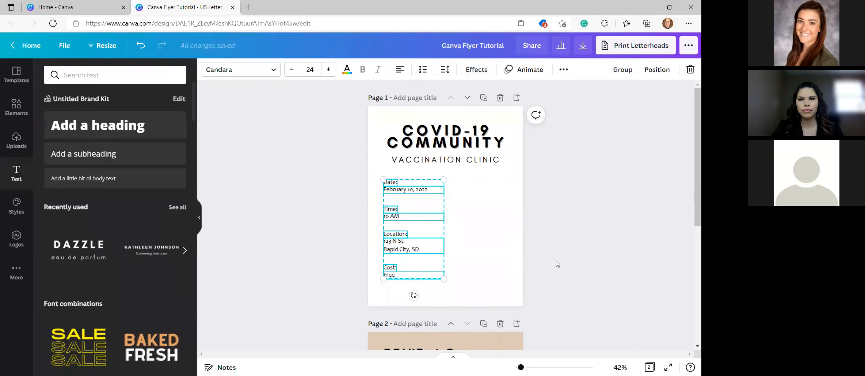
Raise the Lift effect's intensity to about 77 for all the date, time, location and cost texts
{"action": "left_click_drag", "start_coordinate": [466, 176], "coordinate": [362, 294]}
{"action": "left_click", "coordinate": [478, 70]}
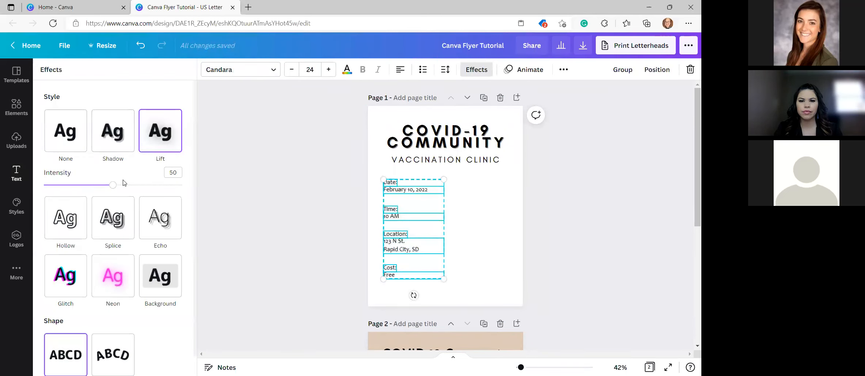
{"action": "left_click_drag", "start_coordinate": [120, 188], "coordinate": [151, 187]}
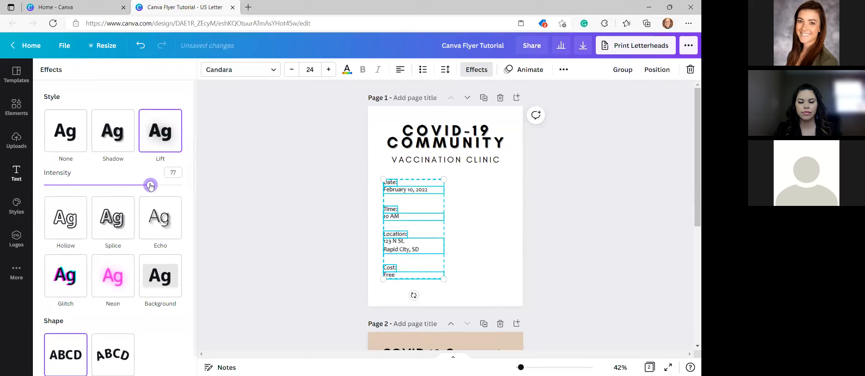
{"action": "key", "text": "Left"}
{"action": "key", "text": "Left"}
{"action": "left_click", "coordinate": [526, 263]}
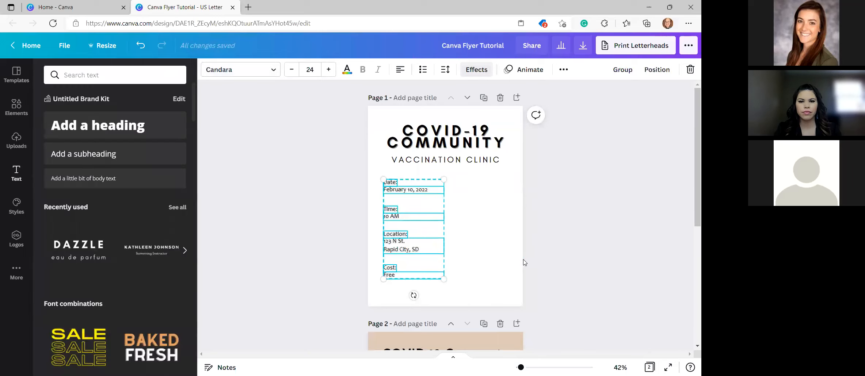
Move the whole block of date, time, location and cost texts slightly up on page 1
{"action": "left_click", "coordinate": [484, 233]}
{"action": "left_click_drag", "start_coordinate": [456, 180], "coordinate": [382, 288]}
{"action": "left_click_drag", "start_coordinate": [409, 252], "coordinate": [416, 248]}
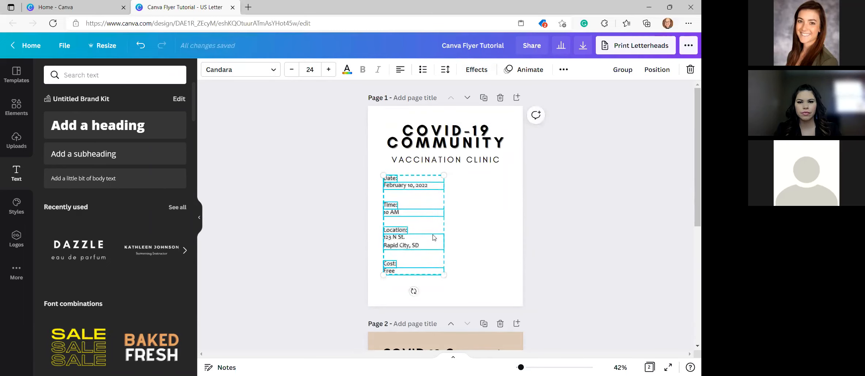
{"action": "left_click", "coordinate": [526, 210]}
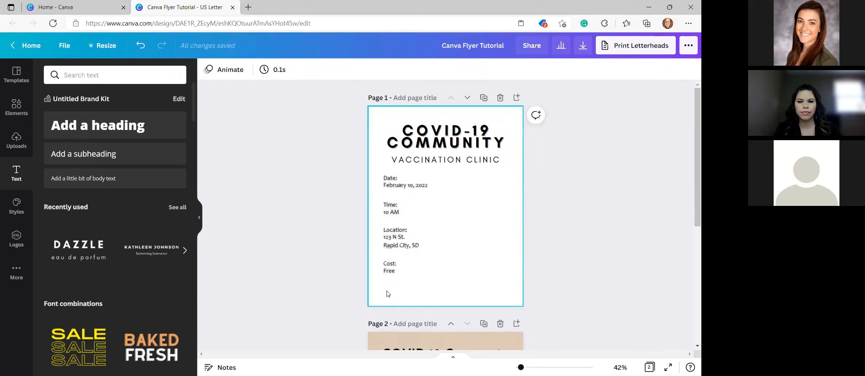
Compare page 1's layout with the reference flyer on page 2
{"action": "scroll", "coordinate": [410, 289], "scroll_direction": "down", "scroll_amount": 5}
{"action": "scroll", "coordinate": [405, 297], "scroll_direction": "down", "scroll_amount": 2}
{"action": "scroll", "coordinate": [480, 256], "scroll_direction": "up", "scroll_amount": 7}
{"action": "scroll", "coordinate": [468, 255], "scroll_direction": "down", "scroll_amount": 5}
{"action": "scroll", "coordinate": [468, 254], "scroll_direction": "up", "scroll_amount": 5}
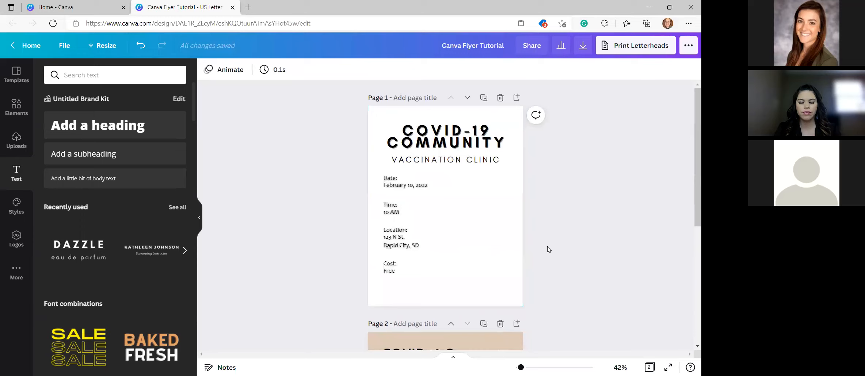
{"action": "scroll", "coordinate": [563, 287], "scroll_direction": "down", "scroll_amount": 2}
{"action": "scroll", "coordinate": [559, 279], "scroll_direction": "up", "scroll_amount": 2}
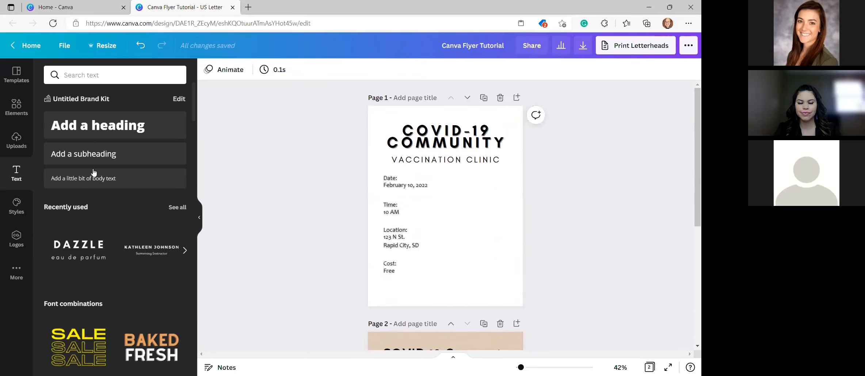
Add a circle beside the event details on page 1 and fill it with the tan document colour #bb946f
{"action": "left_click", "coordinate": [23, 109]}
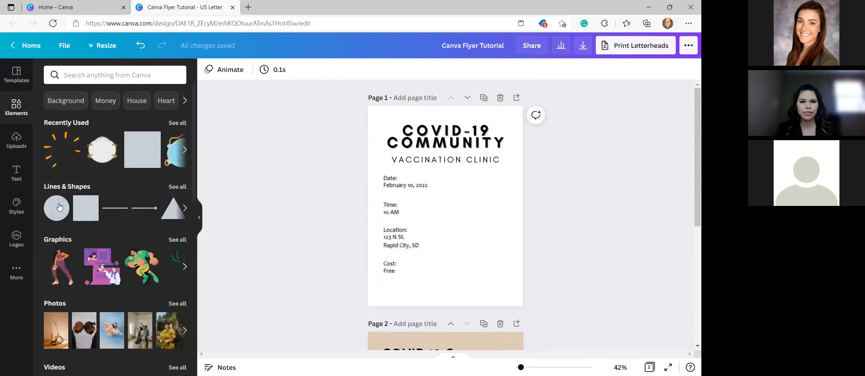
{"action": "left_click_drag", "start_coordinate": [446, 214], "coordinate": [468, 231]}
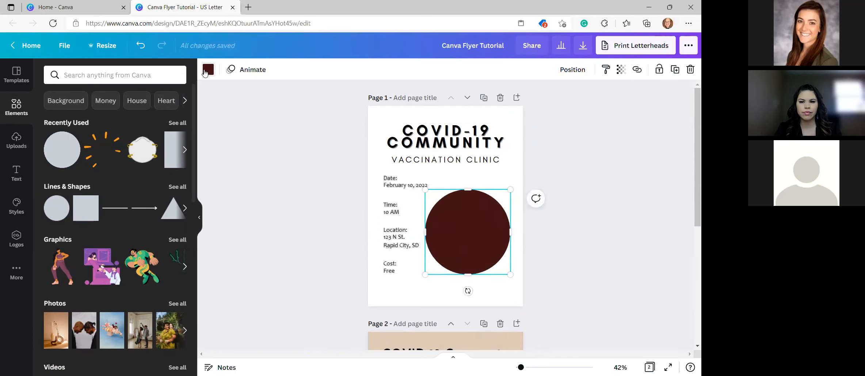
{"action": "left_click", "coordinate": [207, 70]}
{"action": "left_click", "coordinate": [129, 119]}
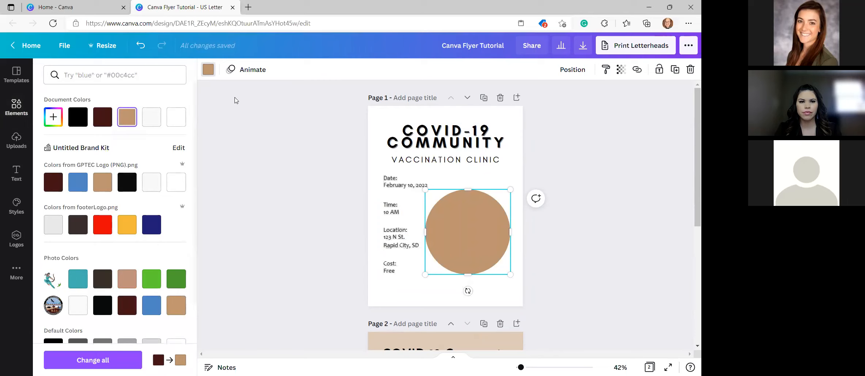
Set the tan circle's transparency to 20
{"action": "left_click", "coordinate": [621, 69]}
{"action": "left_click", "coordinate": [612, 94]}
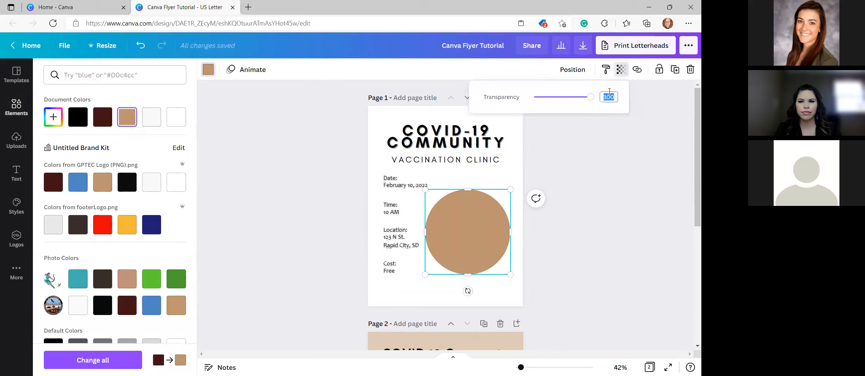
{"action": "type", "text": "20"}
{"action": "key", "text": "Return"}
{"action": "left_click", "coordinate": [649, 246]}
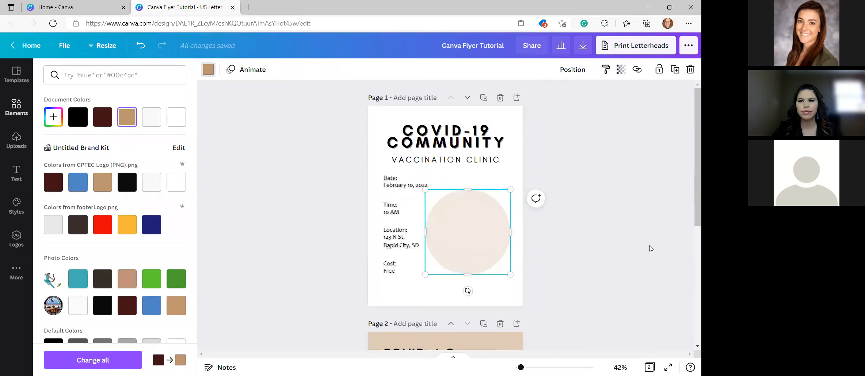
Copy page 2's translucent tan background rectangle and paste it onto page 1
{"action": "scroll", "coordinate": [628, 239], "scroll_direction": "down", "scroll_amount": 3}
{"action": "left_click", "coordinate": [629, 241]}
{"action": "left_click", "coordinate": [521, 255]}
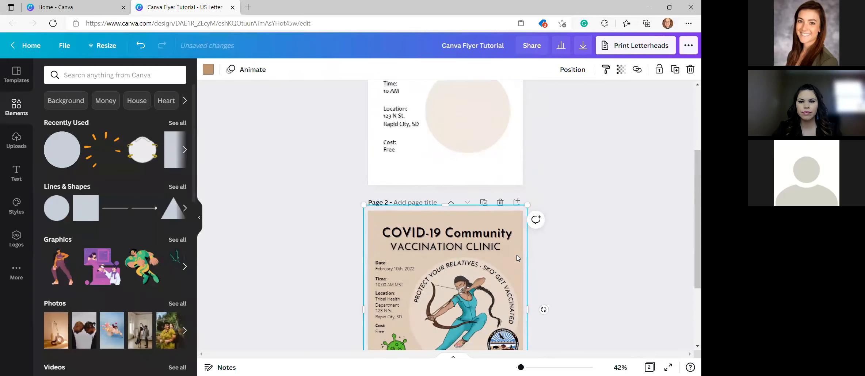
{"action": "scroll", "coordinate": [573, 251], "scroll_direction": "down", "scroll_amount": 1}
{"action": "scroll", "coordinate": [565, 253], "scroll_direction": "up", "scroll_amount": 4}
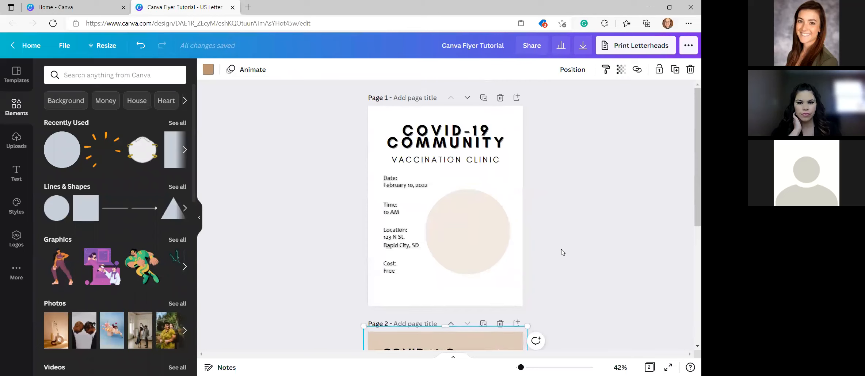
{"action": "scroll", "coordinate": [562, 251], "scroll_direction": "down", "scroll_amount": 4}
{"action": "scroll", "coordinate": [542, 255], "scroll_direction": "up", "scroll_amount": 5}
{"action": "left_click", "coordinate": [516, 162]}
{"action": "key", "text": "ctrl+v"}
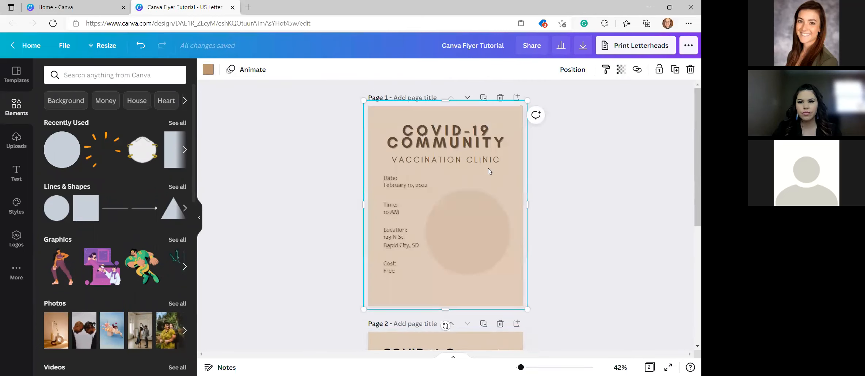
Uncover the upper part of page 1, try tan #bb946f as the page background, and return it to white
{"action": "scroll", "coordinate": [568, 258], "scroll_direction": "down", "scroll_amount": 3}
{"action": "scroll", "coordinate": [555, 232], "scroll_direction": "up", "scroll_amount": 3}
{"action": "key", "text": "Delete"}
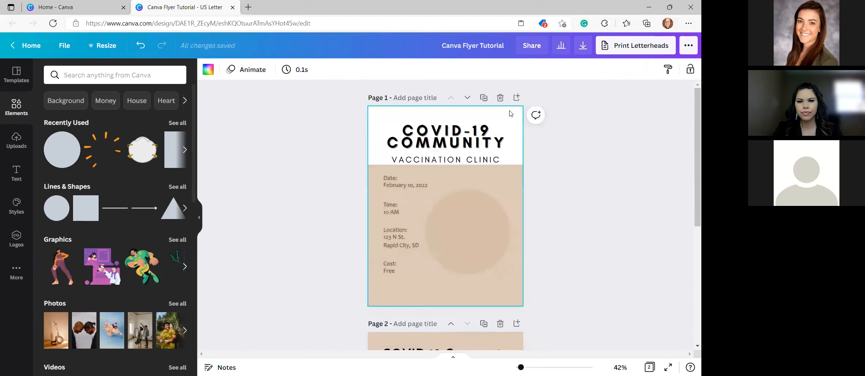
{"action": "left_click", "coordinate": [208, 70]}
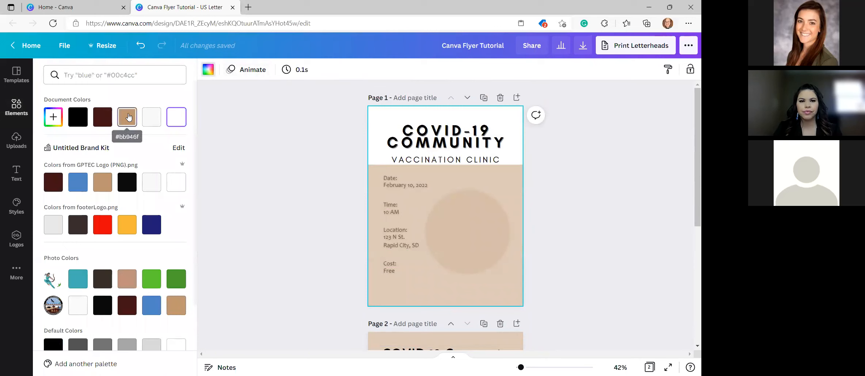
{"action": "left_click", "coordinate": [128, 116]}
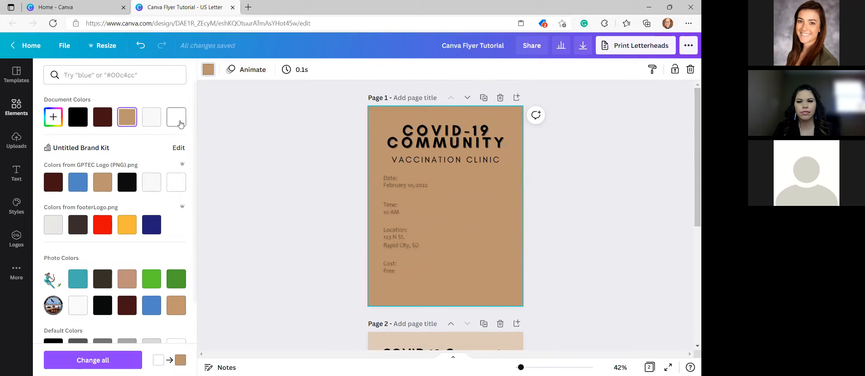
{"action": "left_click", "coordinate": [176, 117]}
Move the pasted tan rectangle back over page 1 and delete it
{"action": "left_click_drag", "start_coordinate": [515, 200], "coordinate": [514, 136]}
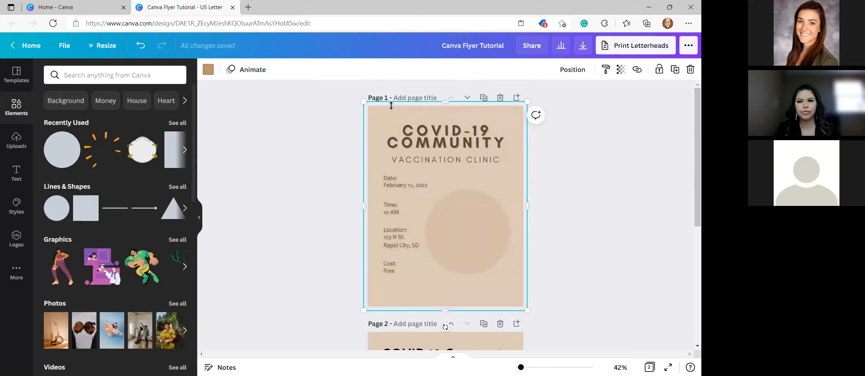
{"action": "key", "text": "Delete"}
Add a tan square shape to page 1 and resize it to cover the whole page
{"action": "left_click", "coordinate": [86, 208]}
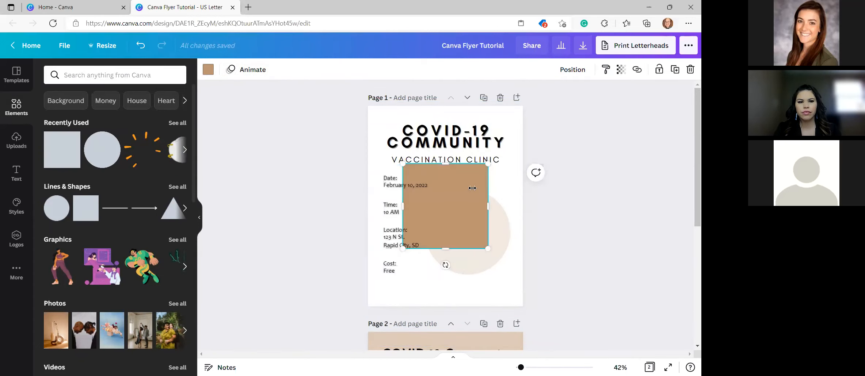
{"action": "left_click_drag", "start_coordinate": [472, 188], "coordinate": [435, 129]}
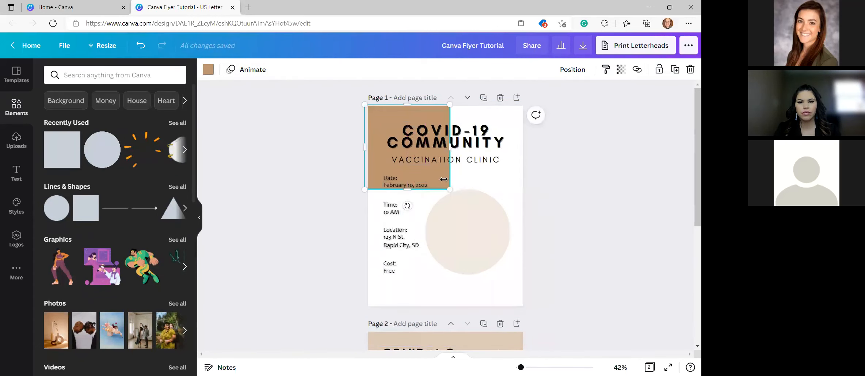
{"action": "left_click_drag", "start_coordinate": [449, 189], "coordinate": [568, 309]}
{"action": "left_click_drag", "start_coordinate": [569, 209], "coordinate": [525, 209]}
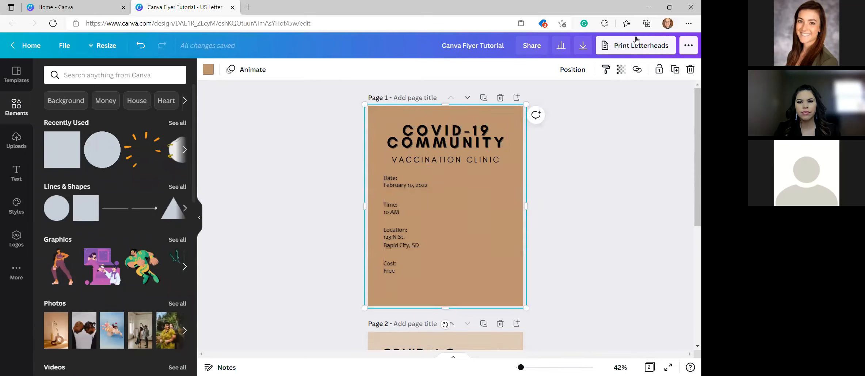
Set the full-page tan rectangle's transparency to 50
{"action": "left_click", "coordinate": [621, 69]}
{"action": "type", "text": "50"}
{"action": "key", "text": "Return"}
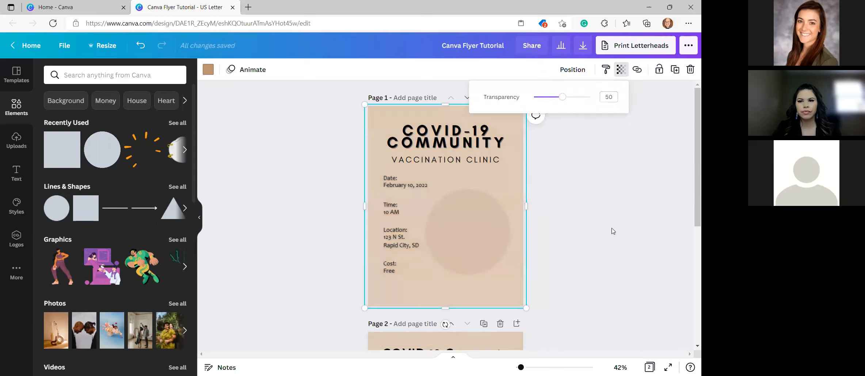
{"action": "left_click", "coordinate": [606, 230]}
{"action": "scroll", "coordinate": [598, 251], "scroll_direction": "down", "scroll_amount": 4}
{"action": "scroll", "coordinate": [596, 251], "scroll_direction": "up", "scroll_amount": 4}
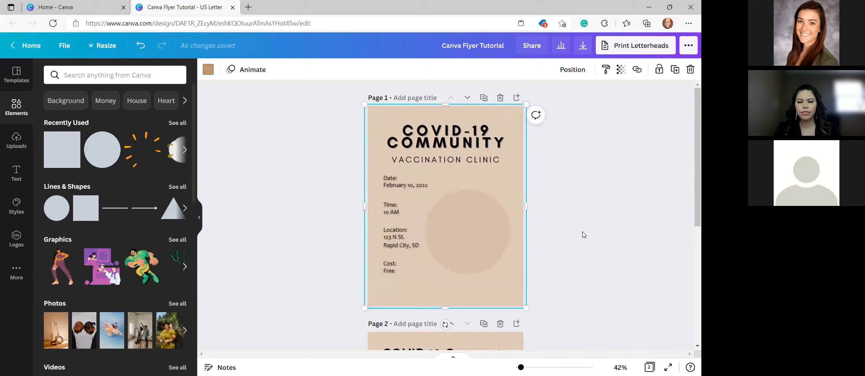
{"action": "left_click", "coordinate": [587, 218]}
Send page 1's tan background rectangle to the back, behind the texts and circle
{"action": "left_click", "coordinate": [516, 181]}
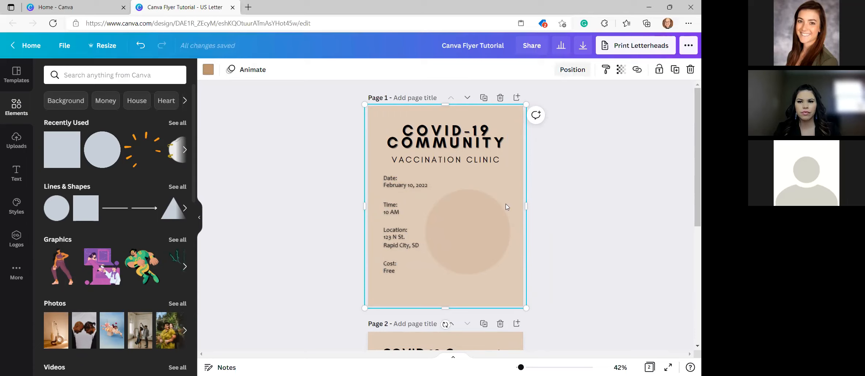
{"action": "left_click", "coordinate": [573, 71]}
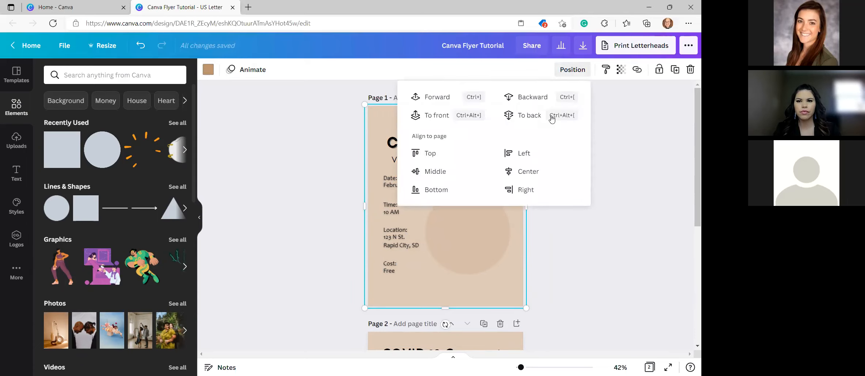
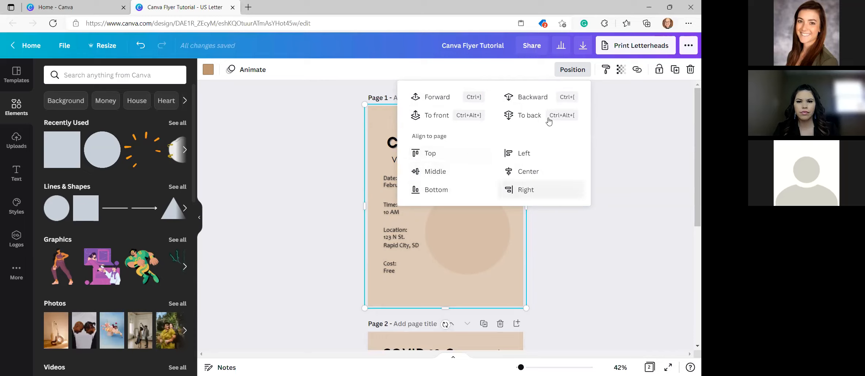
{"action": "left_click", "coordinate": [529, 120]}
{"action": "left_click", "coordinate": [629, 193]}
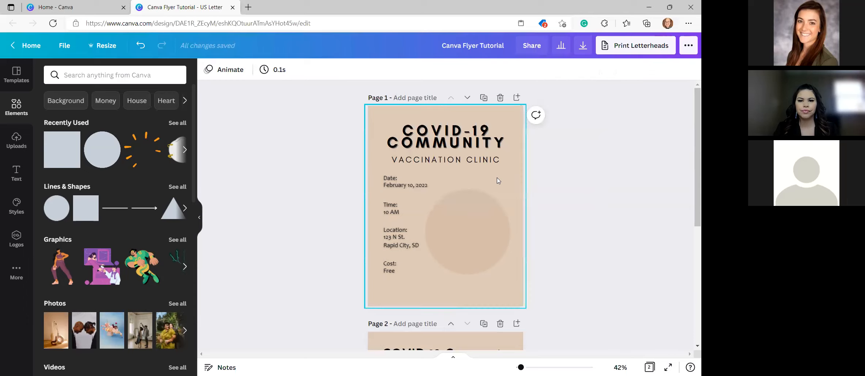
Lock page 1's tan background rectangle and unlock it again
{"action": "left_click", "coordinate": [513, 150]}
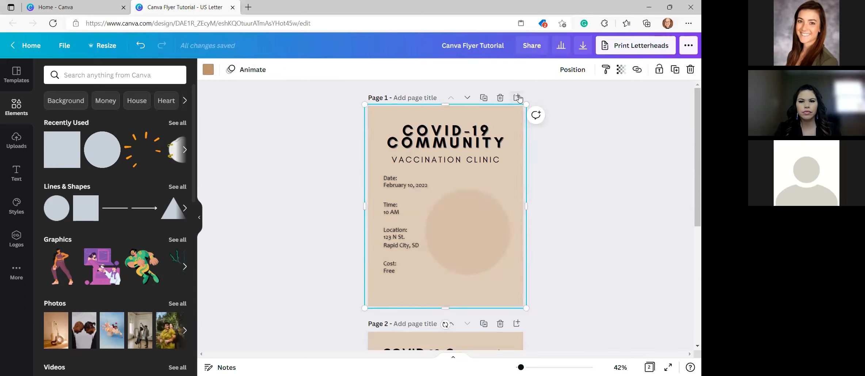
{"action": "left_click", "coordinate": [659, 70]}
{"action": "left_click", "coordinate": [590, 151]}
{"action": "left_click", "coordinate": [517, 159]}
{"action": "left_click", "coordinate": [676, 70]}
{"action": "left_click_drag", "start_coordinate": [612, 112], "coordinate": [461, 156]}
{"action": "left_click", "coordinate": [461, 156]}
{"action": "left_click", "coordinate": [542, 158]}
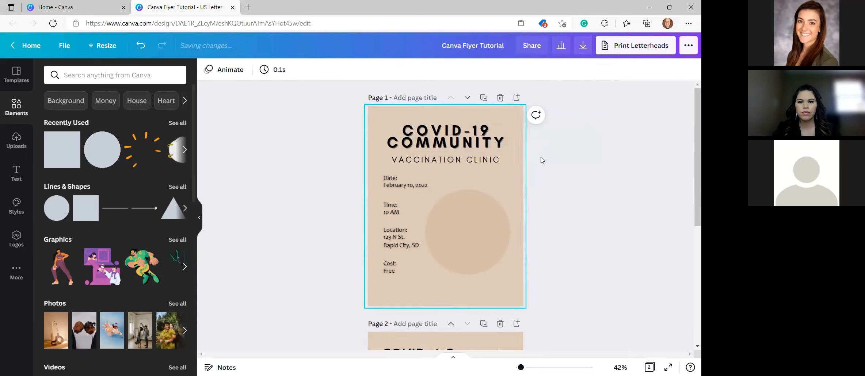
Try shifting the Date, Time and Location texts and the circle slightly down, and undo the move
{"action": "left_click_drag", "start_coordinate": [323, 177], "coordinate": [486, 237]}
{"action": "left_click", "coordinate": [523, 207]}
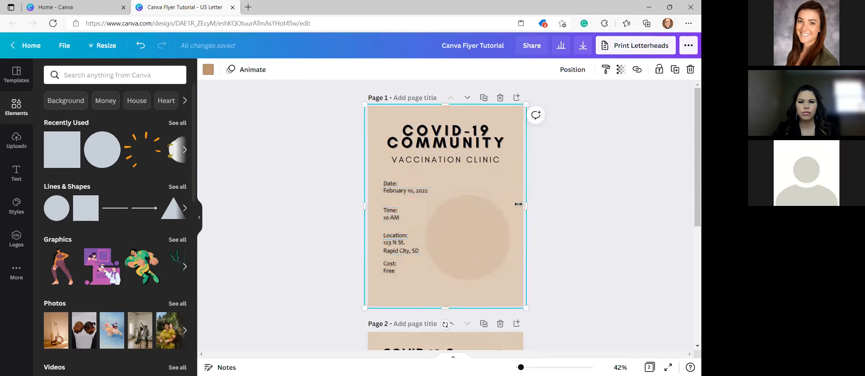
{"action": "left_click", "coordinate": [616, 158]}
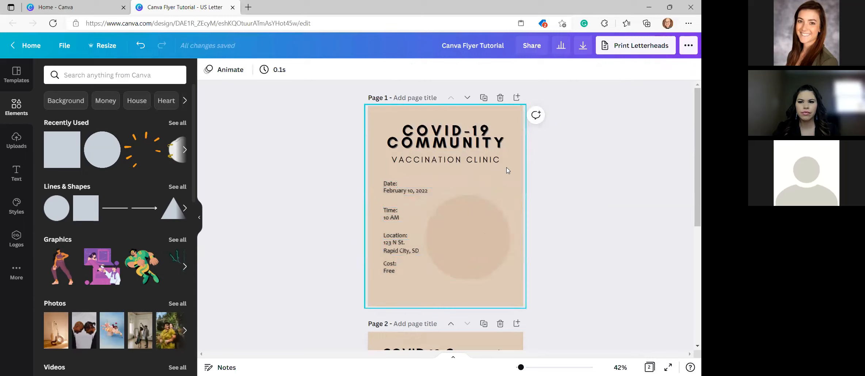
{"action": "key", "text": "ctrl+z"}
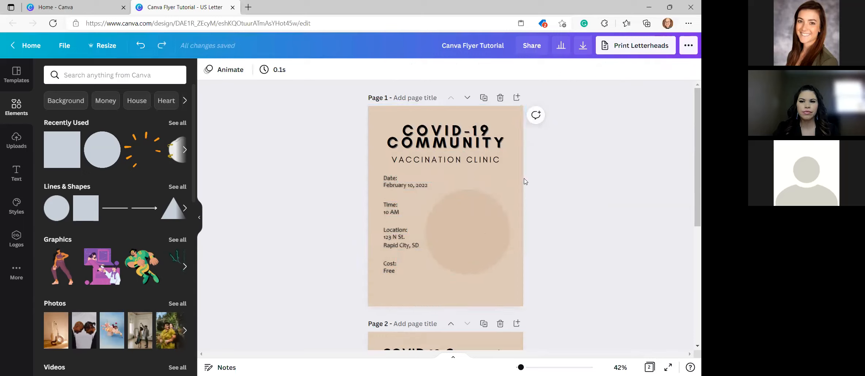
Lock page 1's full-page tan background rectangle
{"action": "left_click", "coordinate": [524, 182]}
{"action": "left_click", "coordinate": [659, 72]}
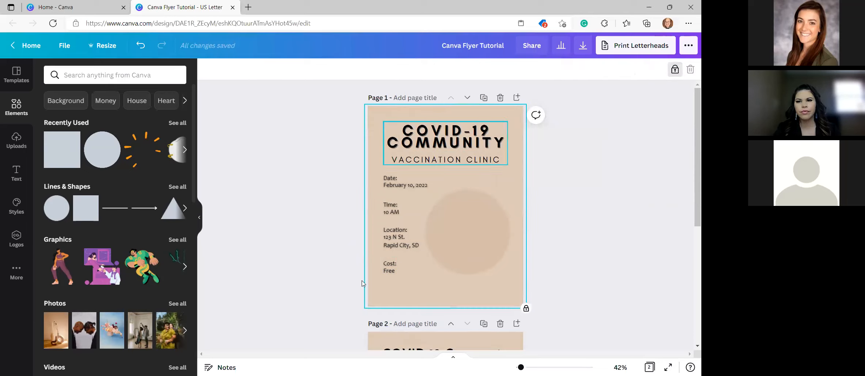
{"action": "left_click", "coordinate": [490, 137]}
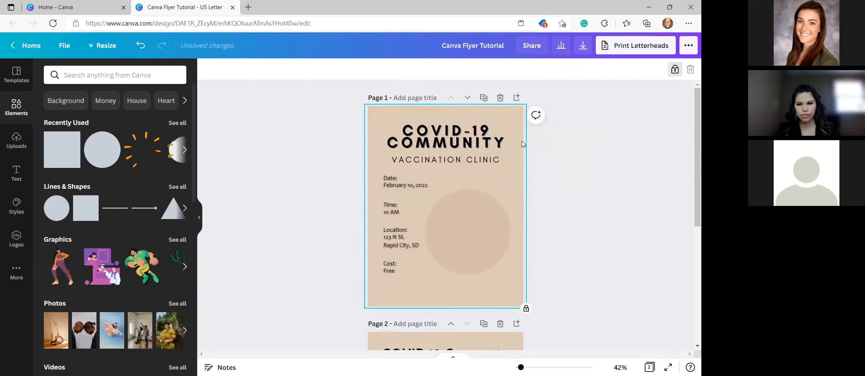
Compare page 1's circle with the one on page 2 and recolor page 1's circle white
{"action": "left_click", "coordinate": [464, 224]}
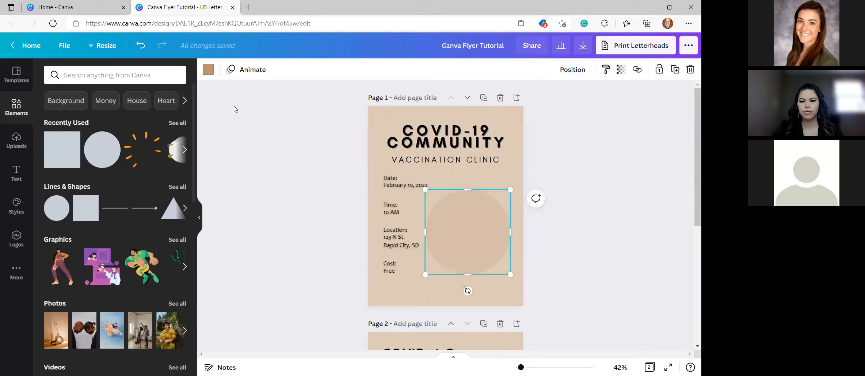
{"action": "scroll", "coordinate": [475, 264], "scroll_direction": "down", "scroll_amount": 4}
{"action": "scroll", "coordinate": [475, 258], "scroll_direction": "up", "scroll_amount": 3}
{"action": "scroll", "coordinate": [475, 255], "scroll_direction": "down", "scroll_amount": 3}
{"action": "left_click", "coordinate": [502, 306]}
{"action": "left_click", "coordinate": [516, 274]}
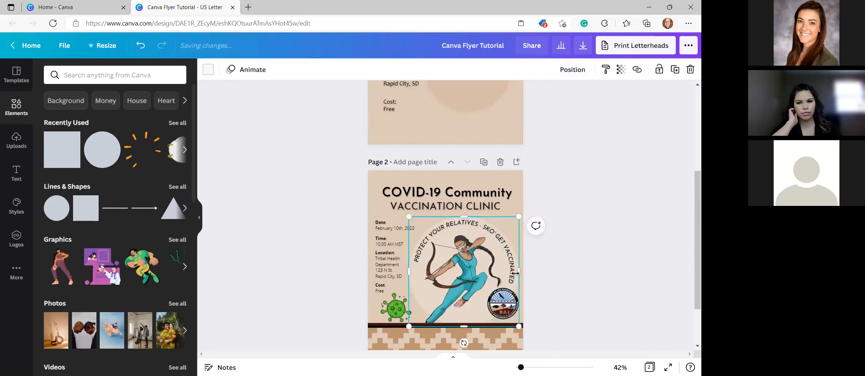
{"action": "scroll", "coordinate": [475, 249], "scroll_direction": "up", "scroll_amount": 4}
{"action": "left_click", "coordinate": [474, 250]}
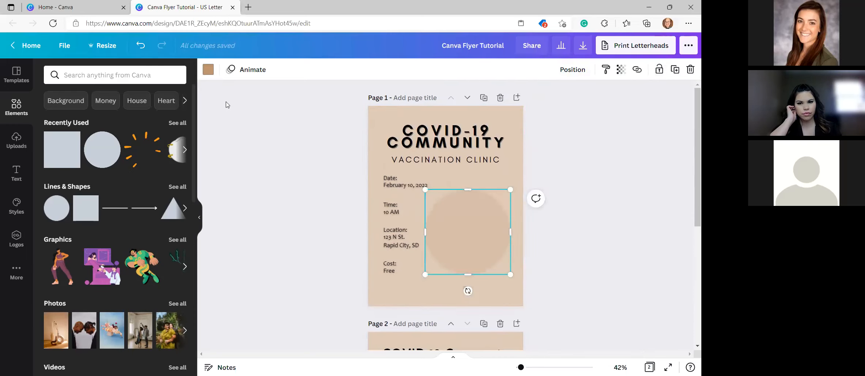
{"action": "left_click", "coordinate": [208, 70]}
{"action": "left_click", "coordinate": [176, 117]}
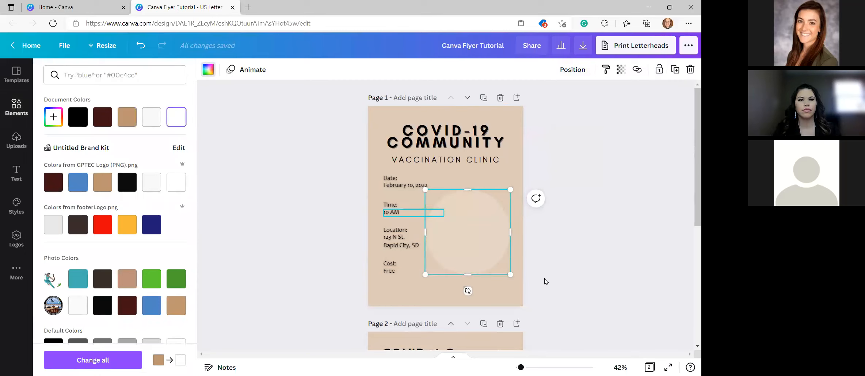
Enlarge page 1's white circle slightly, try it fully opaque, and set its transparency to 20
{"action": "left_click_drag", "start_coordinate": [515, 283], "coordinate": [524, 288]}
{"action": "left_click_drag", "start_coordinate": [493, 244], "coordinate": [495, 243]}
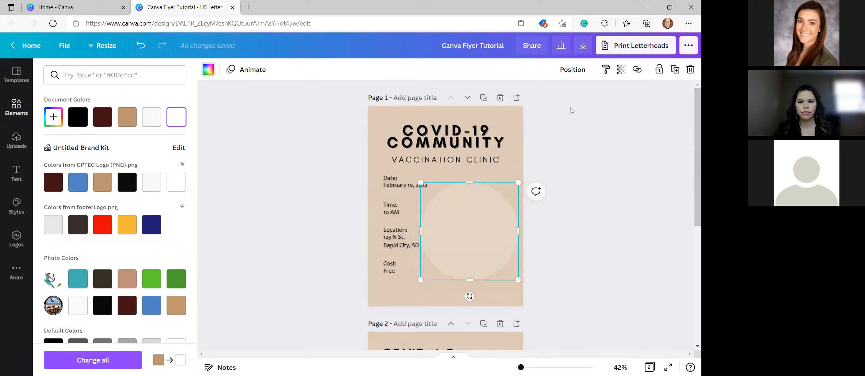
{"action": "left_click", "coordinate": [621, 71]}
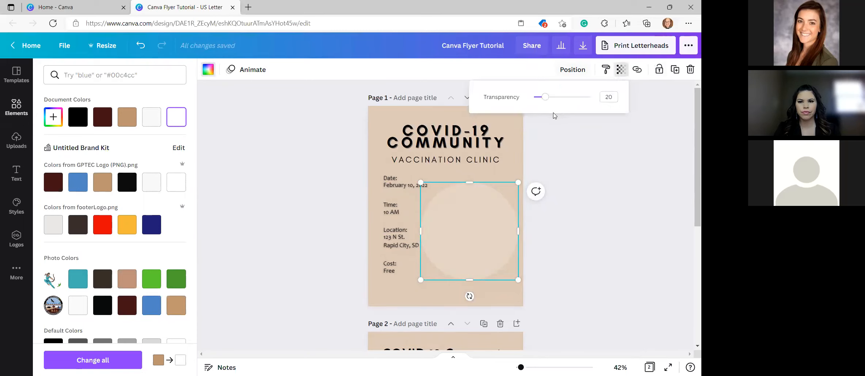
{"action": "left_click_drag", "start_coordinate": [545, 98], "coordinate": [657, 103]}
{"action": "left_click_drag", "start_coordinate": [606, 96], "coordinate": [616, 98]}
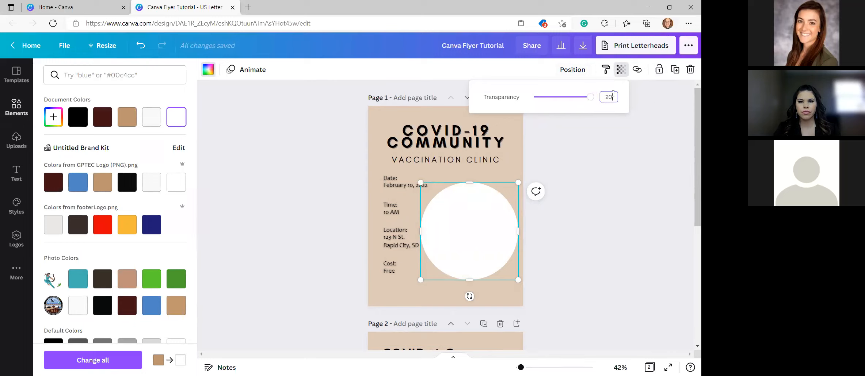
{"action": "key", "text": "Return"}
Nudge the Location text slightly up and adjust the white circle's position beside the event details
{"action": "left_click_drag", "start_coordinate": [490, 240], "coordinate": [483, 239]}
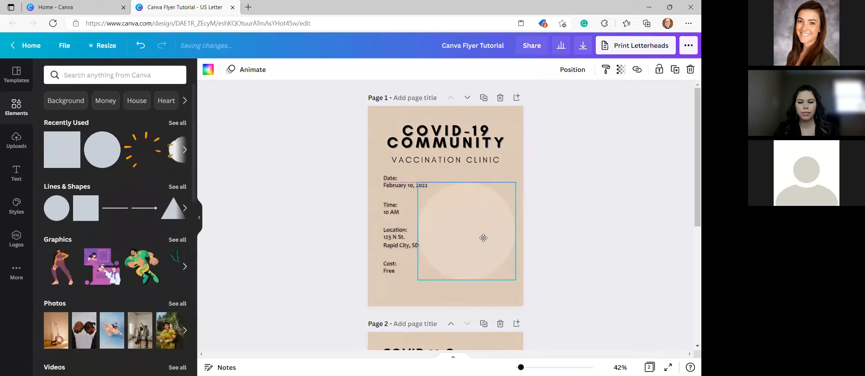
{"action": "left_click_drag", "start_coordinate": [342, 220], "coordinate": [391, 246]}
{"action": "left_click_drag", "start_coordinate": [399, 237], "coordinate": [400, 236]}
{"action": "left_click", "coordinate": [501, 252]}
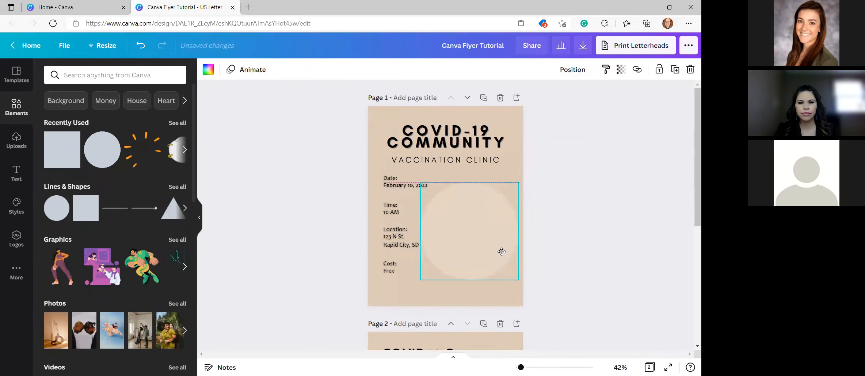
{"action": "left_click", "coordinate": [565, 272]}
Copy the archer and virus illustration from page 2 to page 1 and place the archer over the white circle
{"action": "scroll", "coordinate": [564, 272], "scroll_direction": "down", "scroll_amount": 5}
{"action": "scroll", "coordinate": [563, 274], "scroll_direction": "up", "scroll_amount": 5}
{"action": "scroll", "coordinate": [551, 278], "scroll_direction": "down", "scroll_amount": 5}
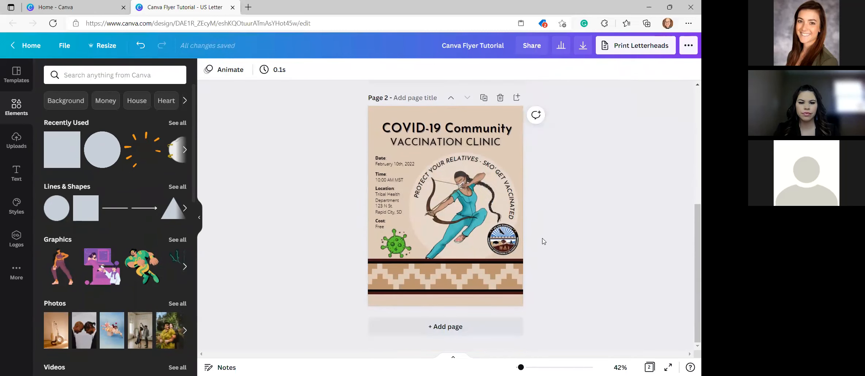
{"action": "left_click", "coordinate": [468, 221]}
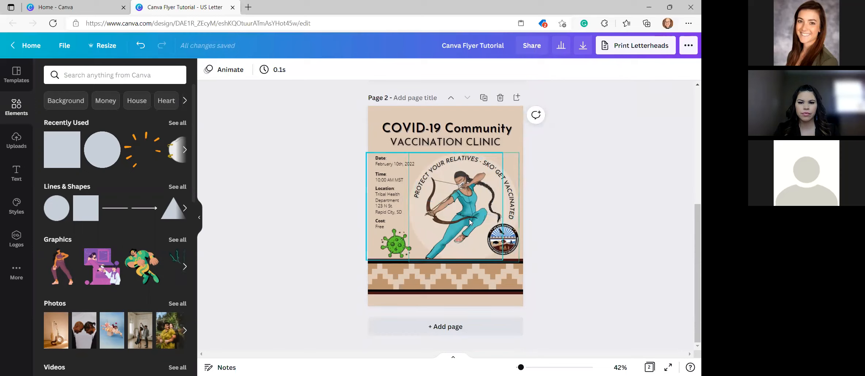
{"action": "left_click", "coordinate": [675, 71]}
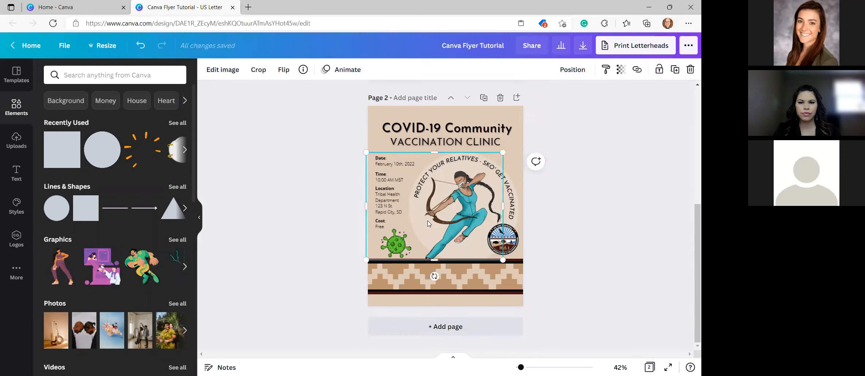
{"action": "scroll", "coordinate": [423, 229], "scroll_direction": "up", "scroll_amount": 5}
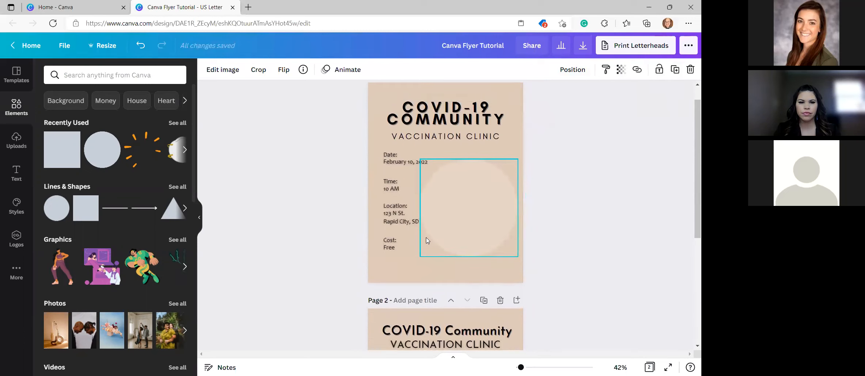
{"action": "left_click", "coordinate": [455, 223]}
{"action": "key", "text": "ctrl+v"}
{"action": "left_click_drag", "start_coordinate": [463, 188], "coordinate": [463, 201]}
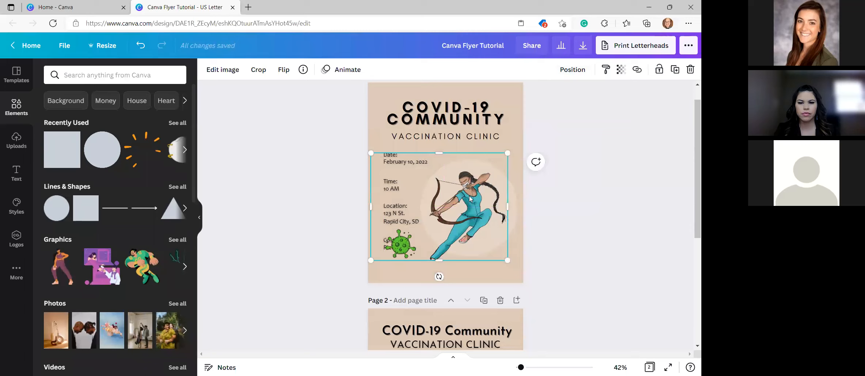
Send page 1's archer illustration backward one layer and nudge it slightly up and to the right
{"action": "left_click", "coordinate": [581, 72]}
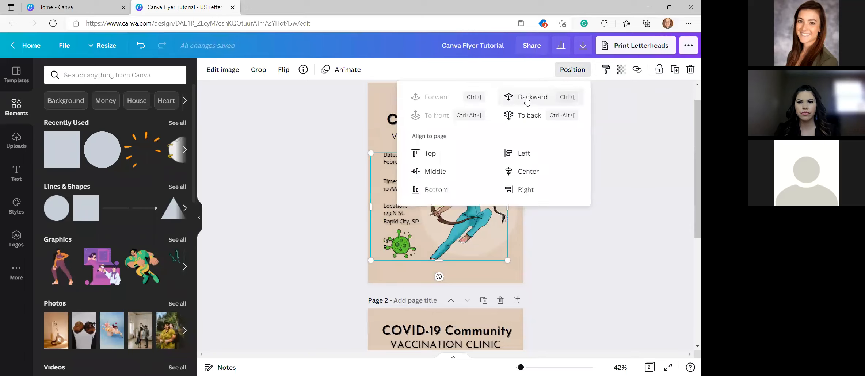
{"action": "left_click", "coordinate": [529, 99]}
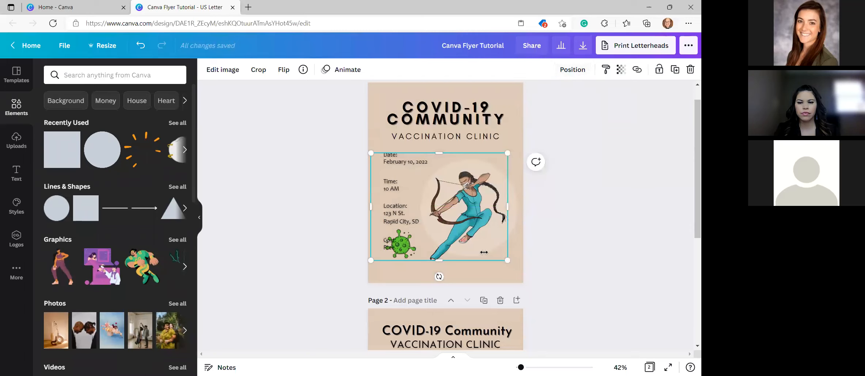
{"action": "left_click", "coordinate": [570, 218]}
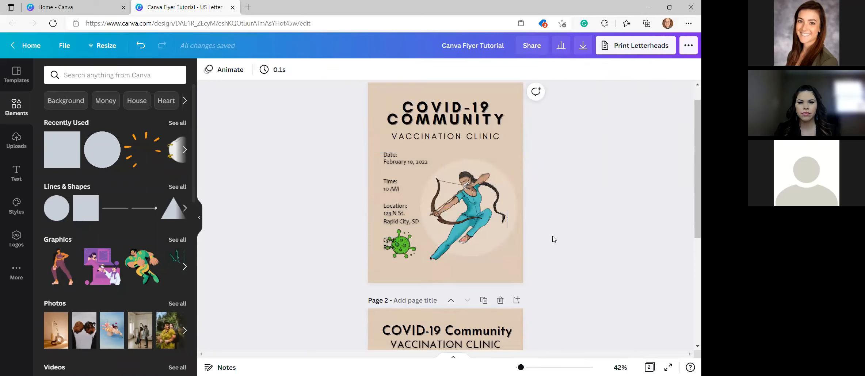
{"action": "left_click_drag", "start_coordinate": [488, 207], "coordinate": [493, 201]}
{"action": "left_click", "coordinate": [327, 266]}
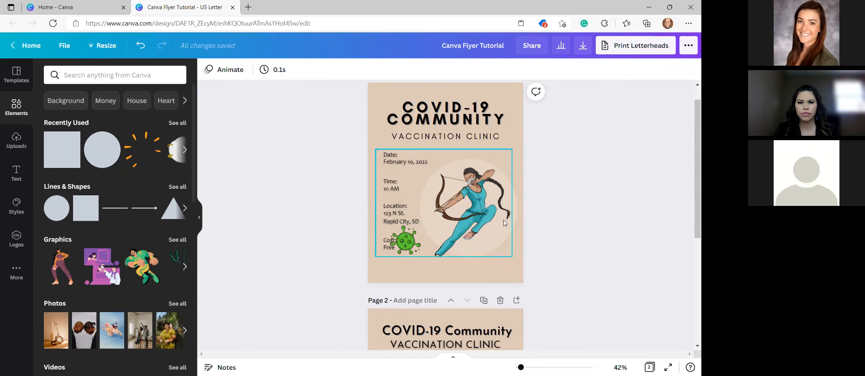
{"action": "scroll", "coordinate": [485, 207], "scroll_direction": "down", "scroll_amount": 5}
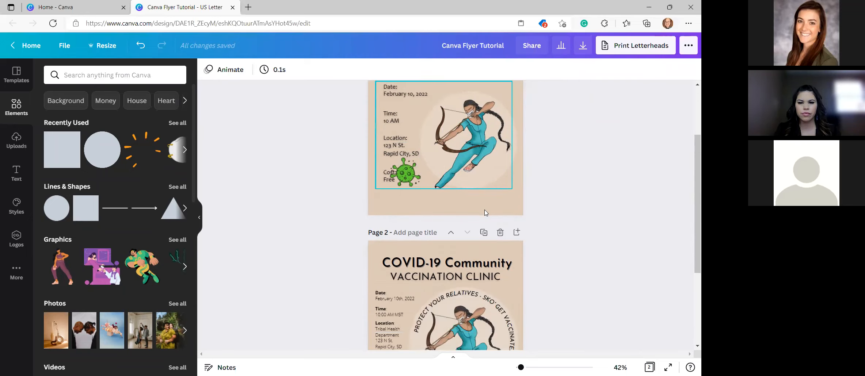
{"action": "scroll", "coordinate": [471, 231], "scroll_direction": "up", "scroll_amount": 6}
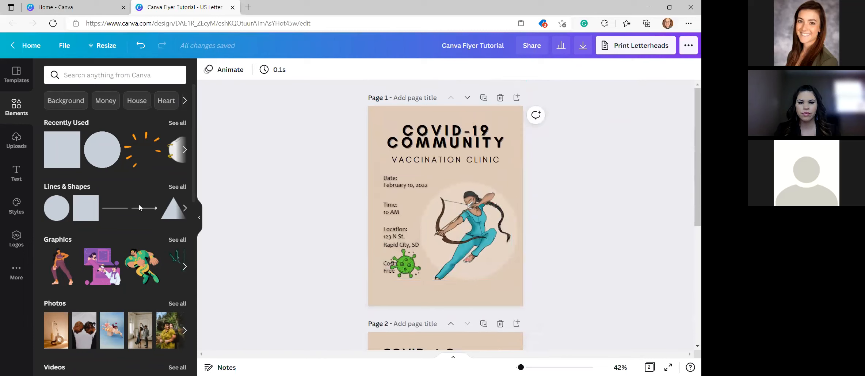
{"action": "left_click", "coordinate": [17, 141]}
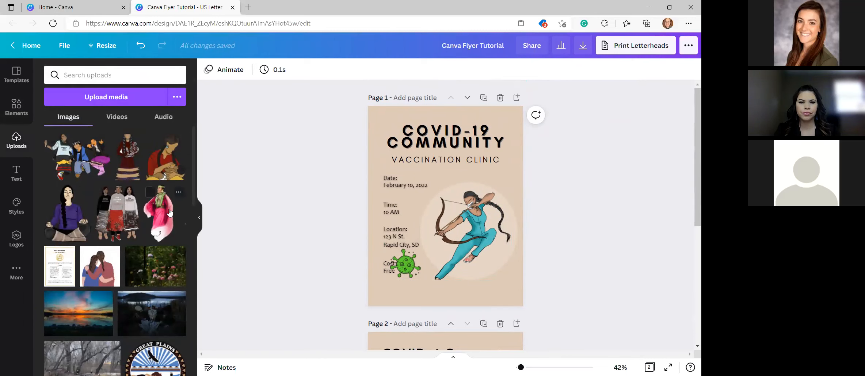
{"action": "left_click", "coordinate": [3, 111]}
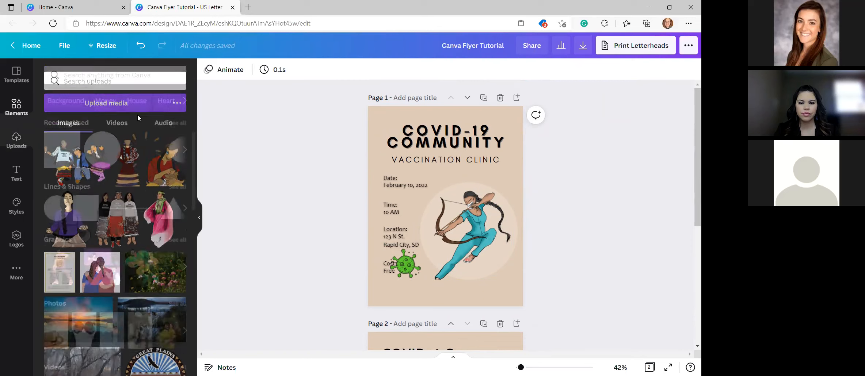
Move the archer illustration aside and shift the Time, Location and Cost texts up to tighten the spacing of the event details
{"action": "scroll", "coordinate": [539, 239], "scroll_direction": "down", "scroll_amount": 1}
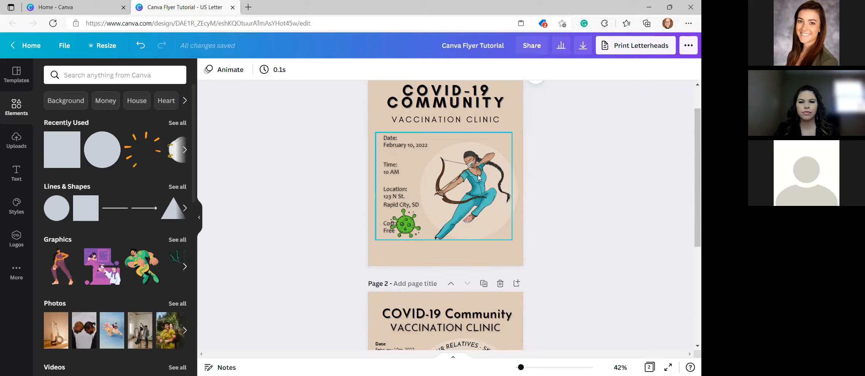
{"action": "left_click_drag", "start_coordinate": [451, 173], "coordinate": [533, 168]}
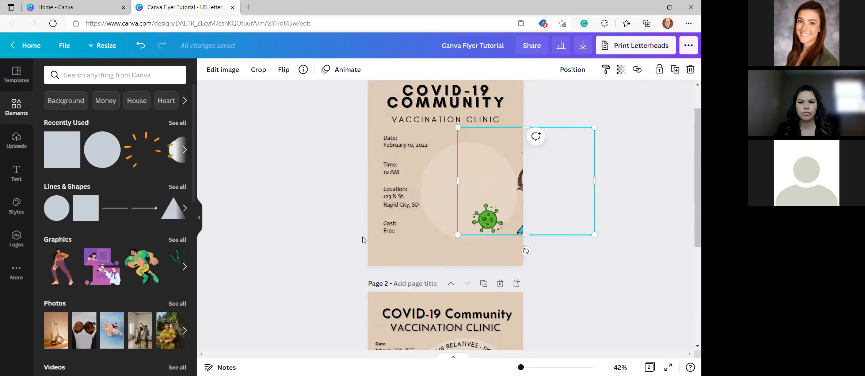
{"action": "left_click", "coordinate": [380, 238]}
{"action": "left_click_drag", "start_coordinate": [358, 162], "coordinate": [403, 163]}
{"action": "left_click_drag", "start_coordinate": [364, 194], "coordinate": [399, 180]}
{"action": "left_click_drag", "start_coordinate": [371, 224], "coordinate": [398, 204]}
Move the archer illustration back over the circle so the virus sits below the Cost text
{"action": "left_click_drag", "start_coordinate": [500, 221], "coordinate": [415, 226]}
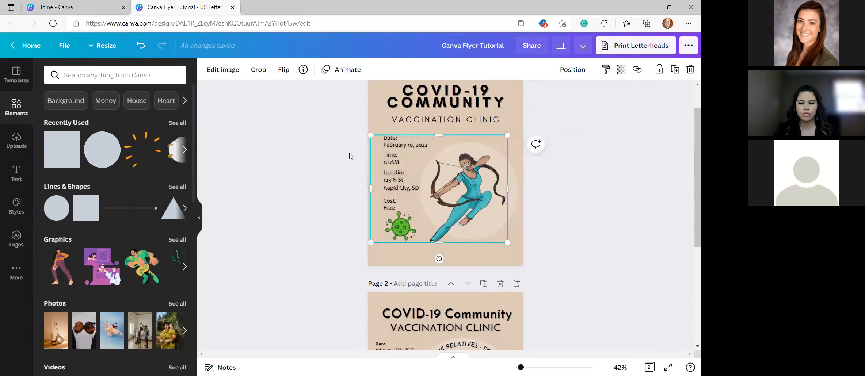
{"action": "left_click", "coordinate": [575, 194]}
{"action": "left_click_drag", "start_coordinate": [472, 183], "coordinate": [472, 186]}
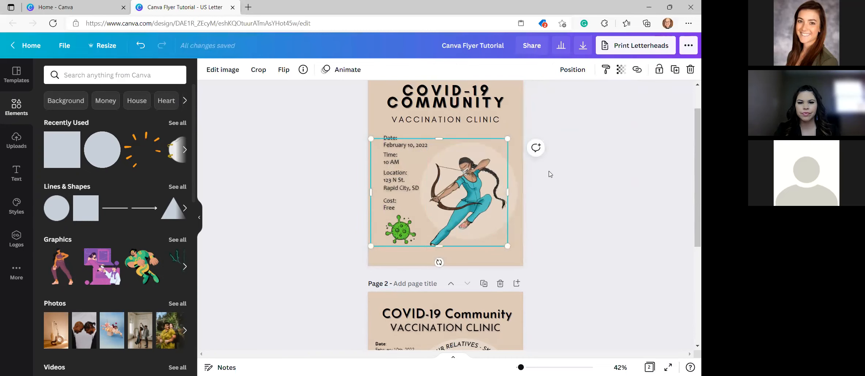
{"action": "left_click", "coordinate": [544, 174]}
Copy the curved text "PROTECT YOUR RELATIVES - SKO' GET VACCINATED" from page 2 and place it around the archer on page 1
{"action": "scroll", "coordinate": [542, 213], "scroll_direction": "down", "scroll_amount": 5}
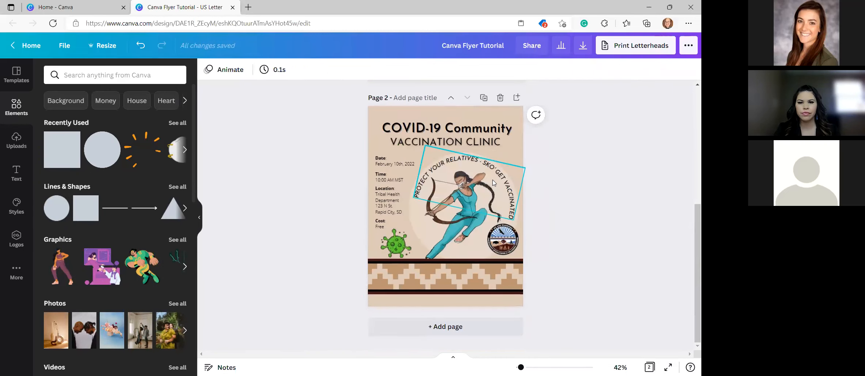
{"action": "left_click", "coordinate": [493, 180]}
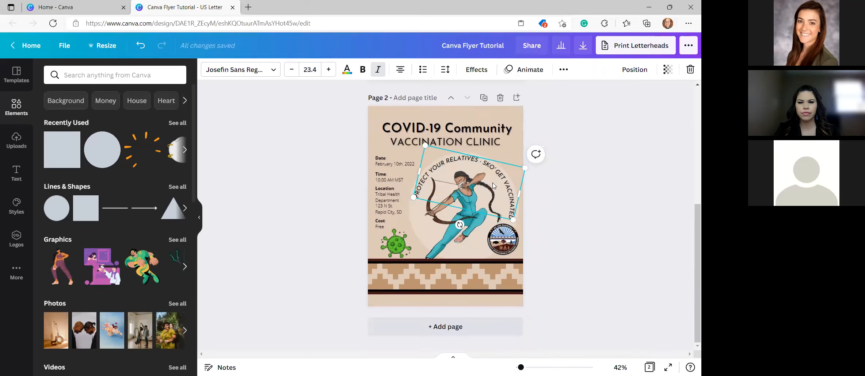
{"action": "scroll", "coordinate": [493, 183], "scroll_direction": "up", "scroll_amount": 5}
{"action": "left_click", "coordinate": [518, 193]}
{"action": "type", "text": "PROTECT YOUR RELATIVES - SKO' GET VACCINATED"}
{"action": "left_click_drag", "start_coordinate": [516, 192], "coordinate": [516, 211]}
Enlarge page 1's white circle so it extends behind the curved text, and compare the layout with page 2
{"action": "left_click", "coordinate": [513, 254]}
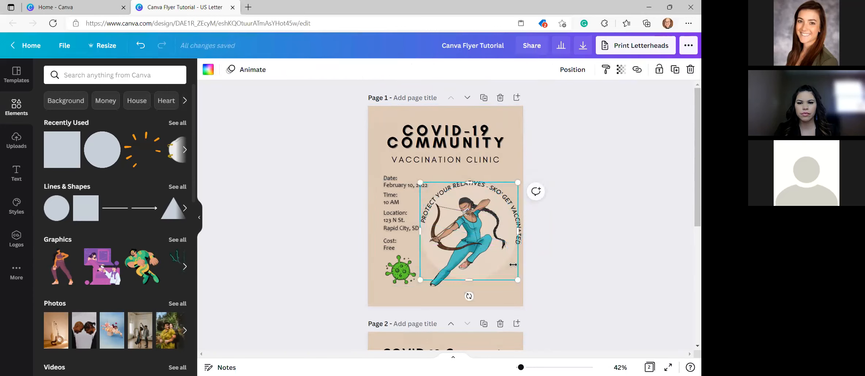
{"action": "left_click_drag", "start_coordinate": [420, 182], "coordinate": [414, 176]}
{"action": "left_click_drag", "start_coordinate": [519, 177], "coordinate": [494, 177]}
{"action": "left_click", "coordinate": [544, 180]}
{"action": "left_click", "coordinate": [563, 203]}
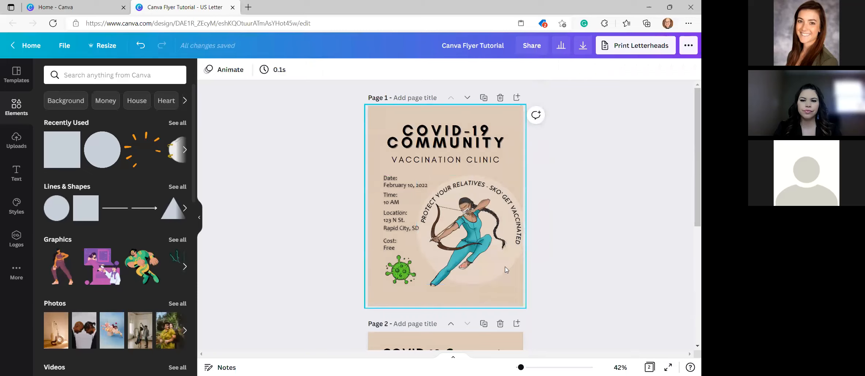
{"action": "left_click", "coordinate": [515, 261]}
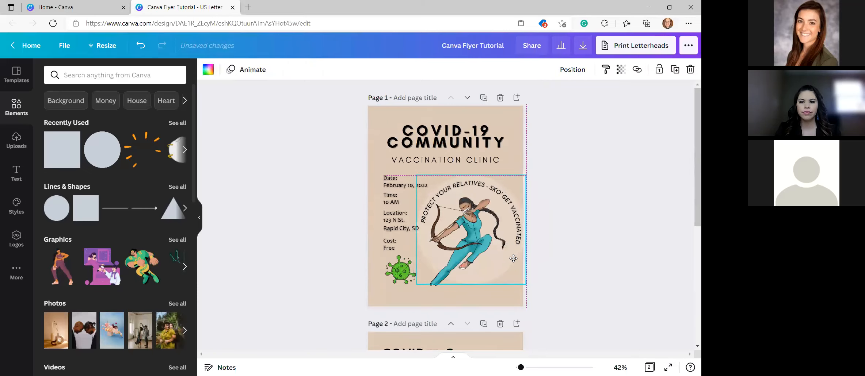
{"action": "left_click", "coordinate": [559, 243]}
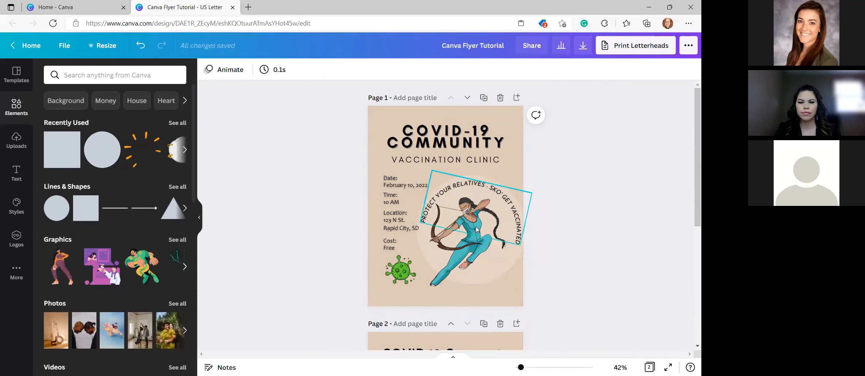
{"action": "scroll", "coordinate": [560, 248], "scroll_direction": "down", "scroll_amount": 5}
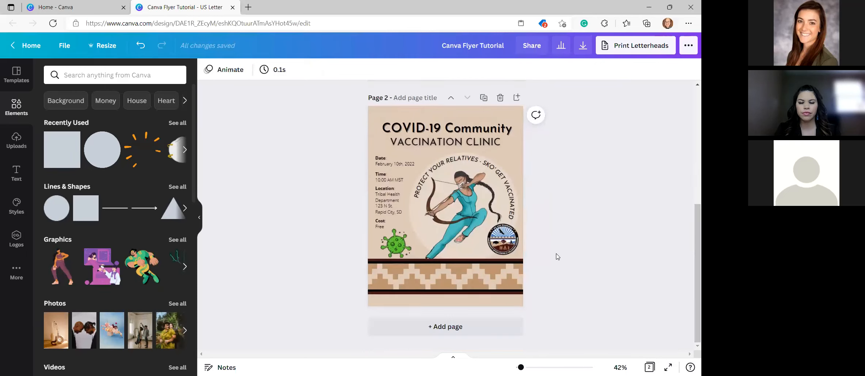
Try the slogan on page 1 with its text shape set to None, and restore the Curve shape
{"action": "scroll", "coordinate": [566, 326], "scroll_direction": "up", "scroll_amount": 5}
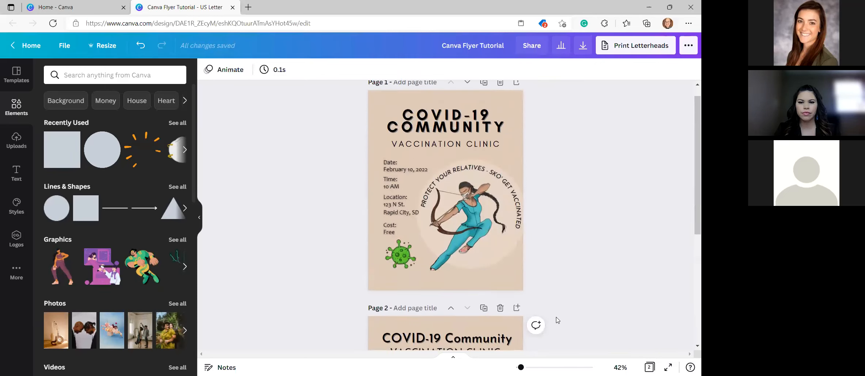
{"action": "left_click", "coordinate": [488, 191]}
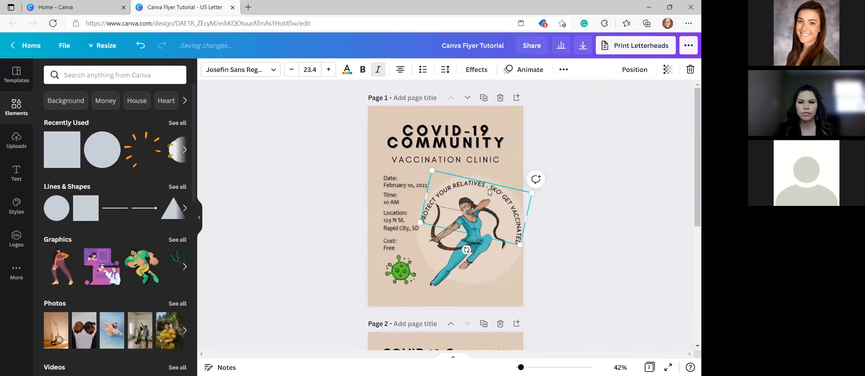
{"action": "left_click", "coordinate": [477, 69]}
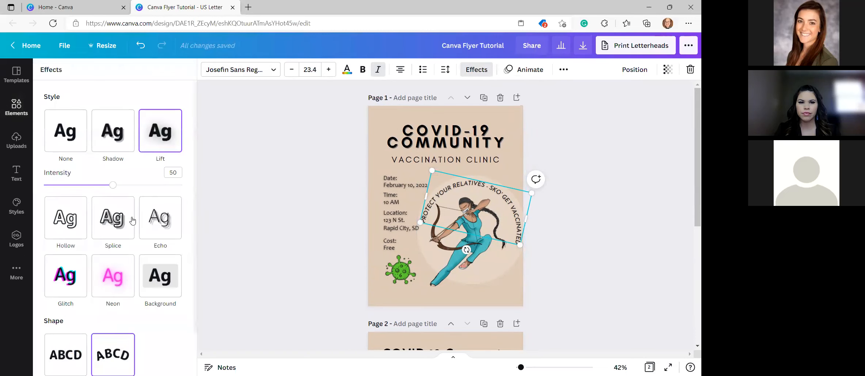
{"action": "scroll", "coordinate": [138, 229], "scroll_direction": "down", "scroll_amount": 2}
{"action": "left_click", "coordinate": [75, 313]}
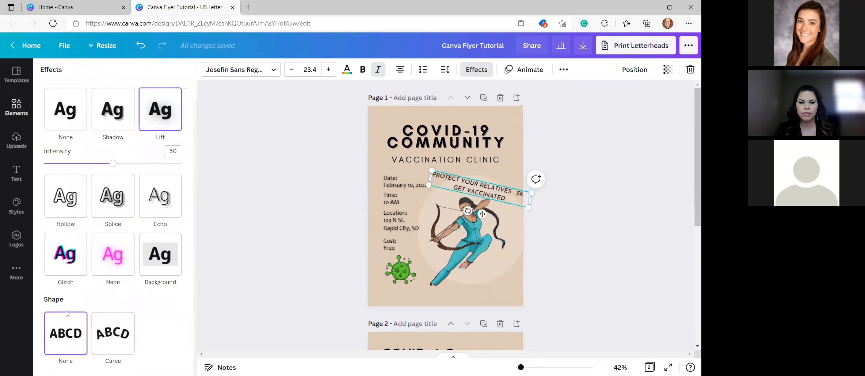
{"action": "left_click", "coordinate": [114, 334]}
Nudge the curved slogan into place around the archer on page 1 and compare the layout with page 2
{"action": "left_click_drag", "start_coordinate": [517, 213], "coordinate": [517, 210]}
{"action": "left_click", "coordinate": [585, 215]}
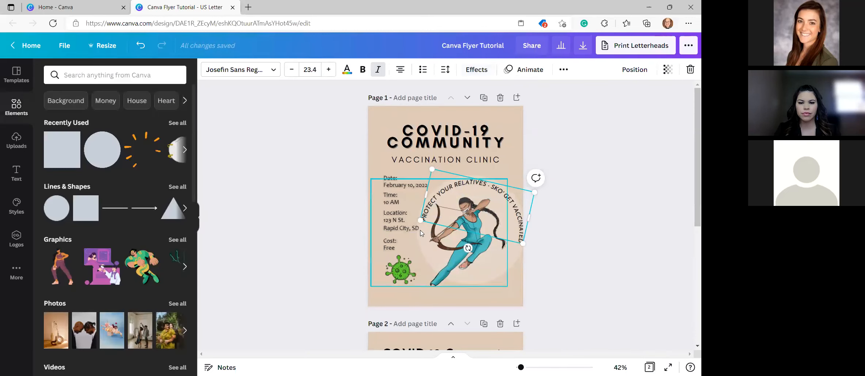
{"action": "left_click", "coordinate": [593, 254]}
{"action": "scroll", "coordinate": [572, 274], "scroll_direction": "down", "scroll_amount": 1}
{"action": "scroll", "coordinate": [573, 274], "scroll_direction": "down", "scroll_amount": 5}
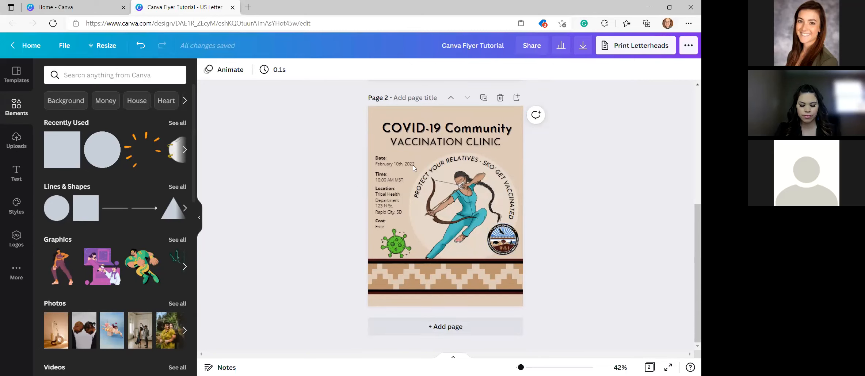
{"action": "scroll", "coordinate": [414, 169], "scroll_direction": "up", "scroll_amount": 6}
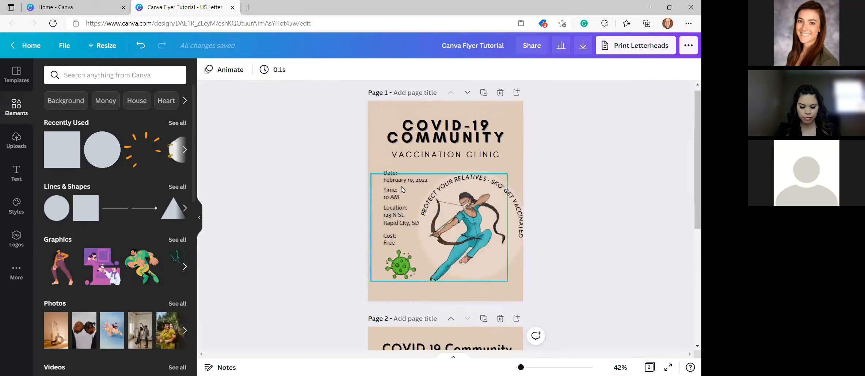
Add the uploaded Great Plains Tribal Leaders Health Board logo to page 1, shrunk and placed in the lower right corner
{"action": "left_click", "coordinate": [10, 239]}
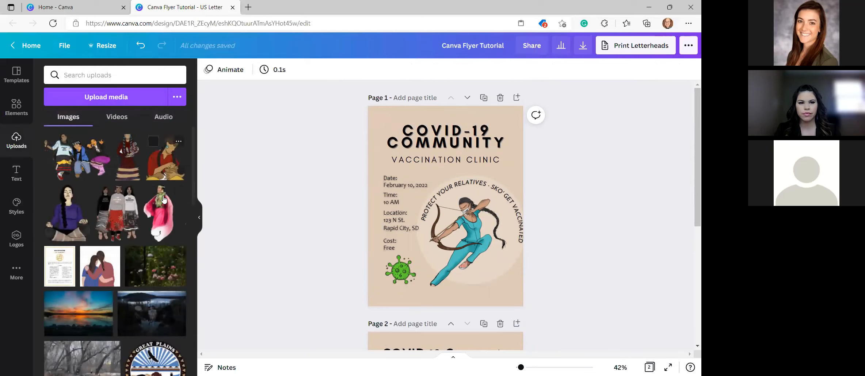
{"action": "scroll", "coordinate": [143, 260], "scroll_direction": "down", "scroll_amount": 3}
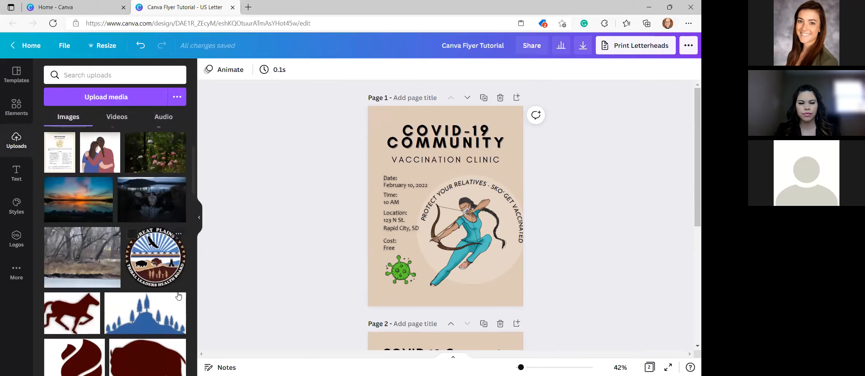
{"action": "scroll", "coordinate": [153, 273], "scroll_direction": "up", "scroll_amount": 2}
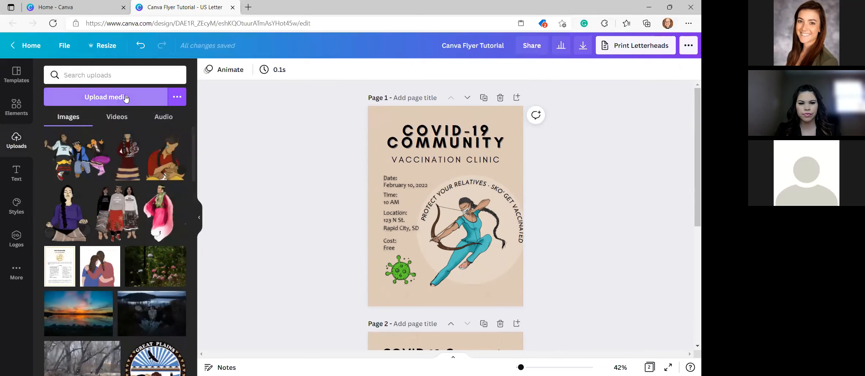
{"action": "scroll", "coordinate": [148, 274], "scroll_direction": "down", "scroll_amount": 2}
{"action": "left_click", "coordinate": [156, 257]}
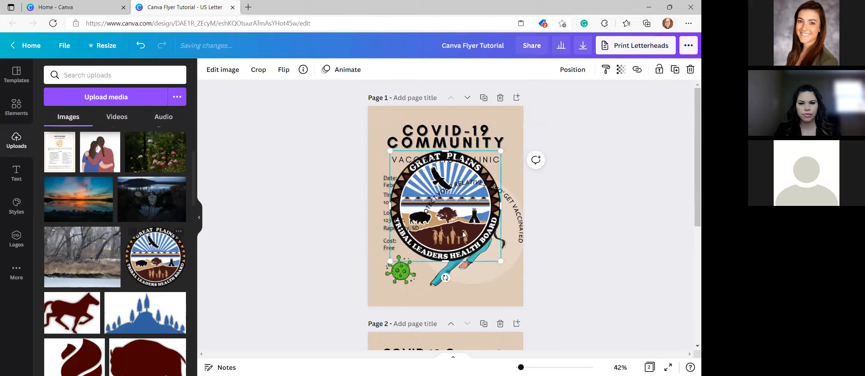
{"action": "left_click_drag", "start_coordinate": [393, 150], "coordinate": [498, 274]}
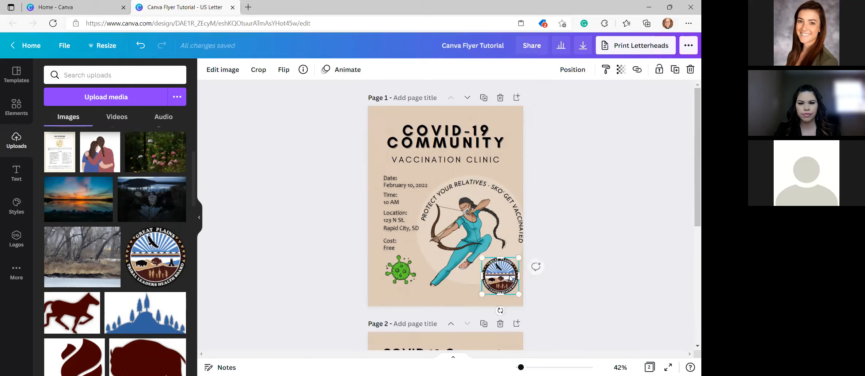
{"action": "left_click", "coordinate": [571, 276]}
Lock the archer illustration, the health board logo and the curved slogan on page 2
{"action": "scroll", "coordinate": [584, 321], "scroll_direction": "down", "scroll_amount": 4}
{"action": "scroll", "coordinate": [570, 296], "scroll_direction": "down", "scroll_amount": 2}
{"action": "left_click_drag", "start_coordinate": [550, 262], "coordinate": [637, 286]}
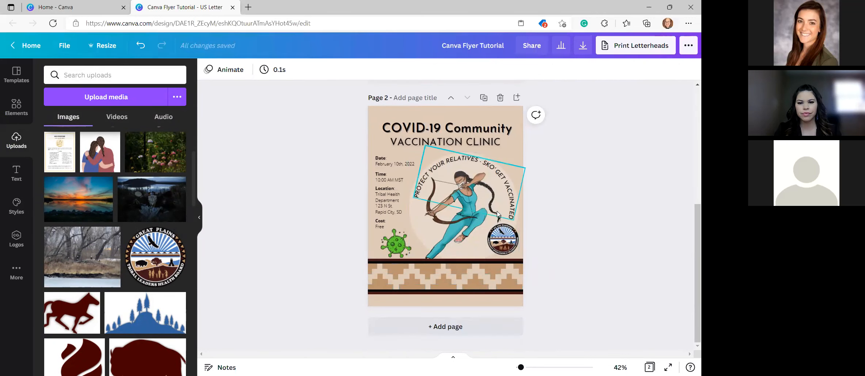
{"action": "left_click", "coordinate": [458, 238]}
{"action": "left_click", "coordinate": [659, 71]}
{"action": "left_click", "coordinate": [509, 240]}
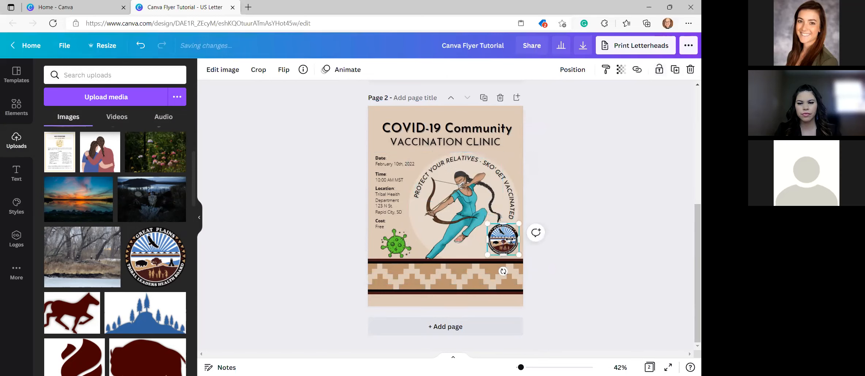
{"action": "left_click", "coordinate": [659, 70]}
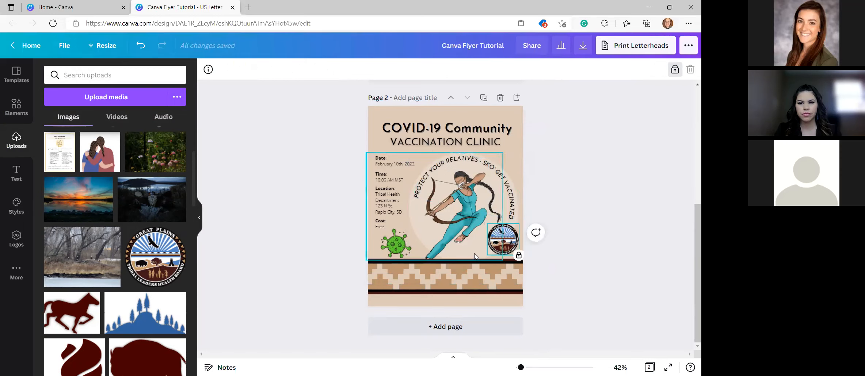
{"action": "left_click", "coordinate": [516, 211]}
{"action": "left_click", "coordinate": [659, 70]}
{"action": "left_click", "coordinate": [551, 267]}
Try copying page 2's patterned border band onto page 1, and undo the paste together with the logo and archer moves
{"action": "left_click_drag", "start_coordinate": [497, 271], "coordinate": [318, 297]}
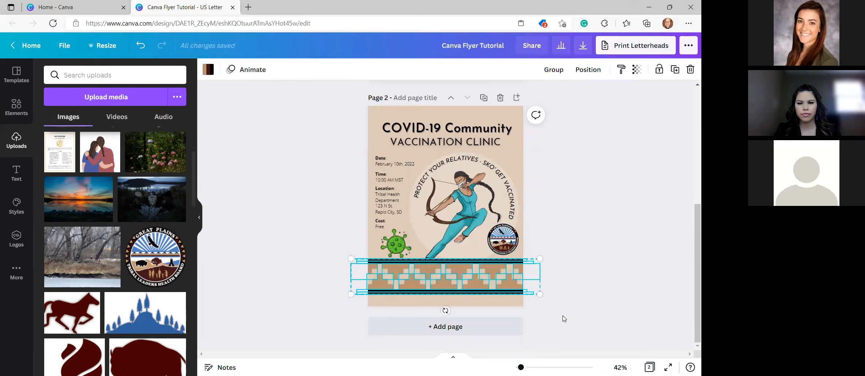
{"action": "scroll", "coordinate": [453, 291], "scroll_direction": "up", "scroll_amount": 5}
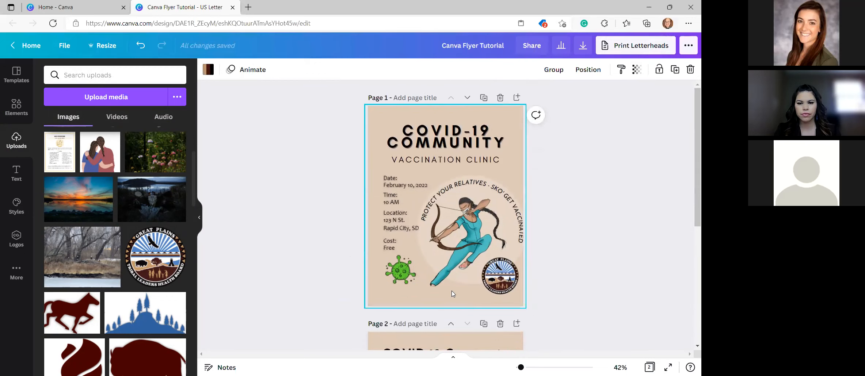
{"action": "scroll", "coordinate": [451, 291], "scroll_direction": "down", "scroll_amount": 3}
{"action": "left_click_drag", "start_coordinate": [511, 155], "coordinate": [511, 122]}
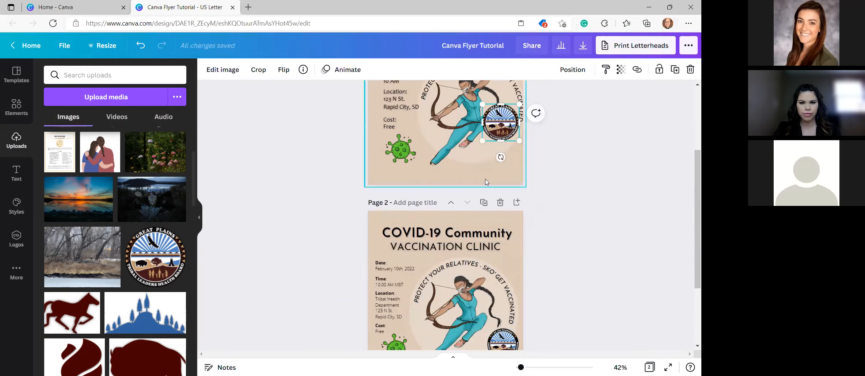
{"action": "left_click", "coordinate": [485, 175]}
{"action": "key", "text": "ctrl+v"}
{"action": "mouse_move", "coordinate": [494, 158]}
{"action": "left_mouse_down"}
{"action": "mouse_move", "coordinate": [493, 167]}
{"action": "mouse_move", "coordinate": [497, 146]}
{"action": "left_mouse_up"}
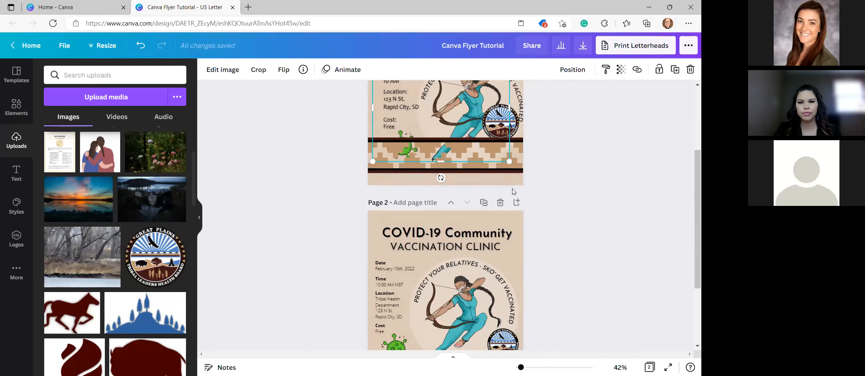
{"action": "key", "text": "ctrl+z"}
{"action": "key", "text": "ctrl+z"}
Select the event details, circle, archer, slogan, virus and logo on page 1 and nudge them up together toward the heading
{"action": "scroll", "coordinate": [574, 233], "scroll_direction": "up", "scroll_amount": 4}
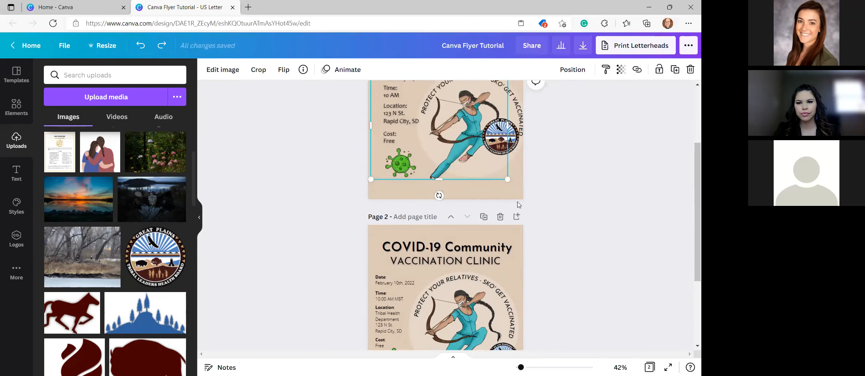
{"action": "left_click_drag", "start_coordinate": [501, 243], "coordinate": [364, 171]}
{"action": "left_click", "coordinate": [580, 291]}
{"action": "key", "text": "Up"}
{"action": "key", "text": "Up"}
{"action": "key", "text": "Up"}
{"action": "key", "text": "Up"}
{"action": "key", "text": "Up"}
{"action": "key", "text": "Up"}
{"action": "key", "text": "Up"}
{"action": "key", "text": "Up"}
{"action": "key", "text": "Up"}
{"action": "key", "text": "Up"}
{"action": "key", "text": "Up"}
{"action": "key", "text": "Up"}
Unlock the "COVID-19 COMMUNITY VACCINATION CLINIC" heading on page 1 and move it closer to the page's top edge
{"action": "left_click", "coordinate": [490, 142]}
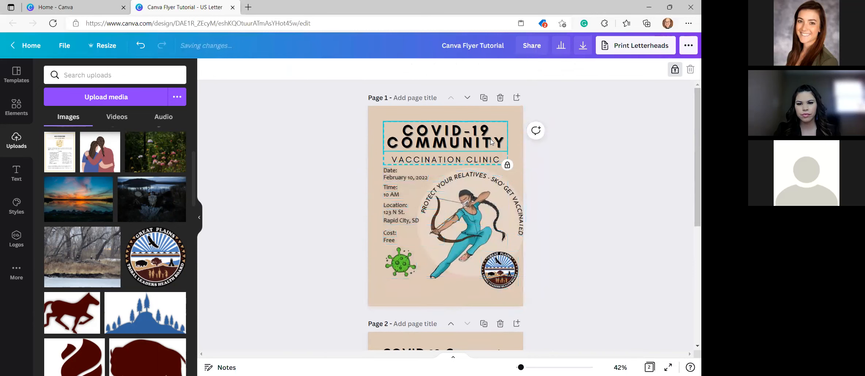
{"action": "left_click", "coordinate": [675, 69]}
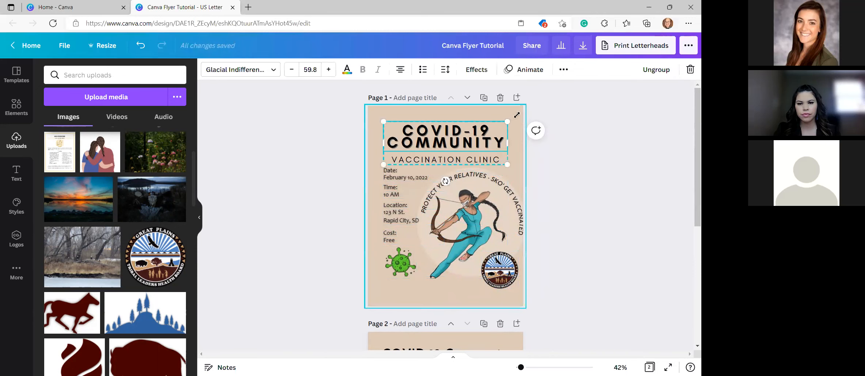
{"action": "scroll", "coordinate": [691, 286], "scroll_direction": "down", "scroll_amount": 6}
{"action": "scroll", "coordinate": [486, 159], "scroll_direction": "up", "scroll_amount": 5}
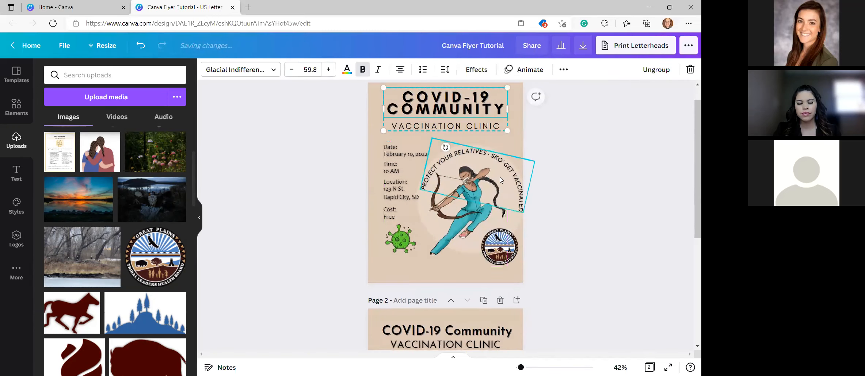
{"action": "left_click", "coordinate": [551, 227]}
Shift everything below the raised heading on page 1 further up to leave room for a border at the bottom
{"action": "scroll", "coordinate": [551, 227], "scroll_direction": "down", "scroll_amount": 1}
{"action": "scroll", "coordinate": [551, 227], "scroll_direction": "up", "scroll_amount": 1}
{"action": "left_click_drag", "start_coordinate": [547, 268], "coordinate": [372, 168]}
{"action": "key", "text": "Up"}
{"action": "key", "text": "Up"}
{"action": "key", "text": "Up"}
{"action": "key", "text": "Up"}
{"action": "key", "text": "Up"}
{"action": "key", "text": "Up"}
{"action": "key", "text": "Up"}
{"action": "key", "text": "Up"}
{"action": "key", "text": "Up"}
{"action": "key", "text": "Up"}
{"action": "key", "text": "Up"}
{"action": "key", "text": "Up"}
{"action": "key", "text": "Up"}
{"action": "key", "text": "Up"}
{"action": "key", "text": "Up"}
{"action": "key", "text": "Up"}
{"action": "key", "text": "Up"}
{"action": "key", "text": "Up"}
{"action": "key", "text": "Up"}
{"action": "key", "text": "Up"}
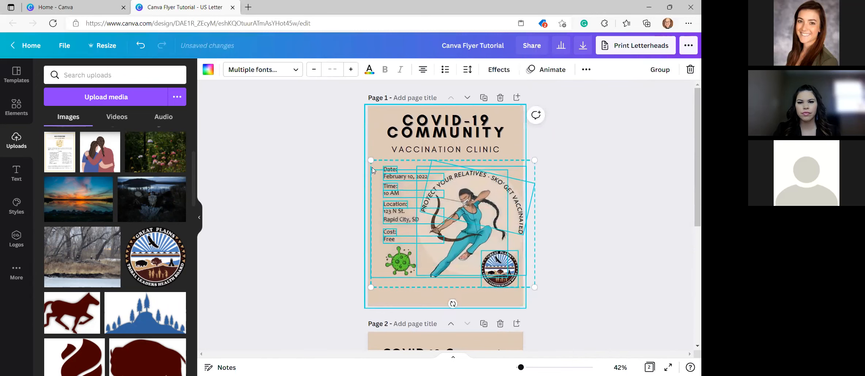
{"action": "left_click", "coordinate": [614, 246]}
Copy the patterned border band from page 2 and place it centred across the bottom of page 1
{"action": "scroll", "coordinate": [592, 248], "scroll_direction": "down", "scroll_amount": 6}
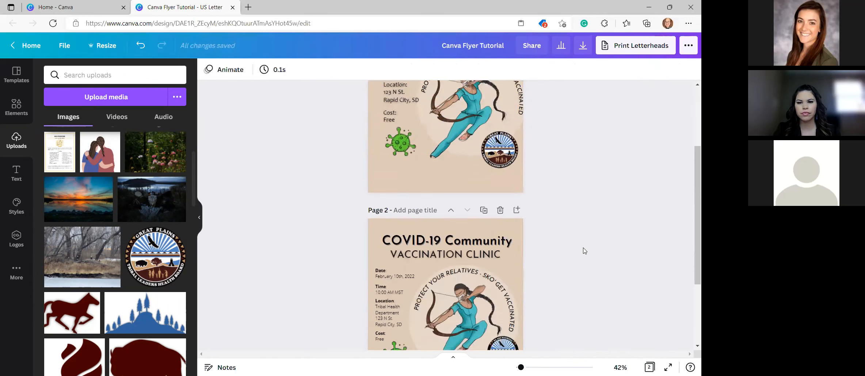
{"action": "left_click_drag", "start_coordinate": [553, 261], "coordinate": [290, 304]}
{"action": "scroll", "coordinate": [515, 317], "scroll_direction": "up", "scroll_amount": 6}
{"action": "left_click", "coordinate": [433, 295]}
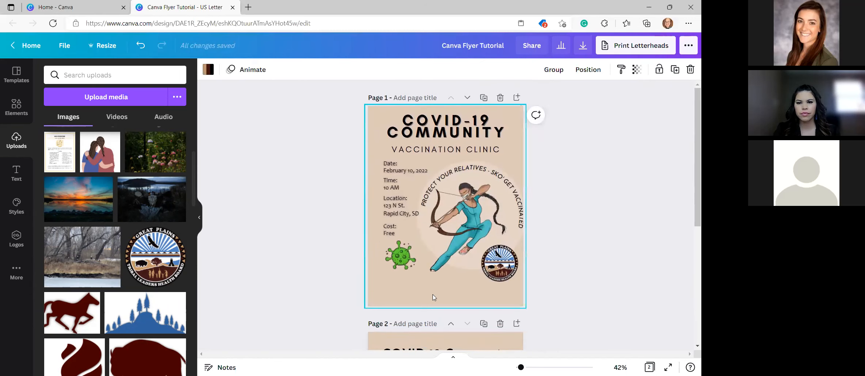
{"action": "key", "text": "ctrl+v"}
{"action": "left_click_drag", "start_coordinate": [478, 277], "coordinate": [476, 280]}
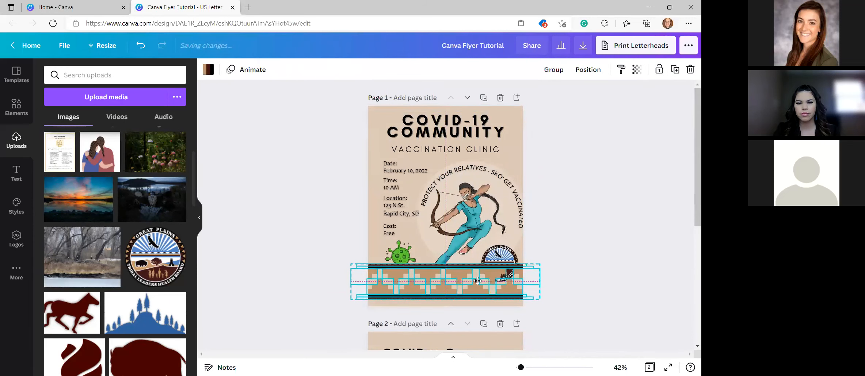
Move the health board logo up beside page 1's heading and shrink it, nudging the archer illustration slightly right
{"action": "left_click_drag", "start_coordinate": [507, 253], "coordinate": [509, 119]}
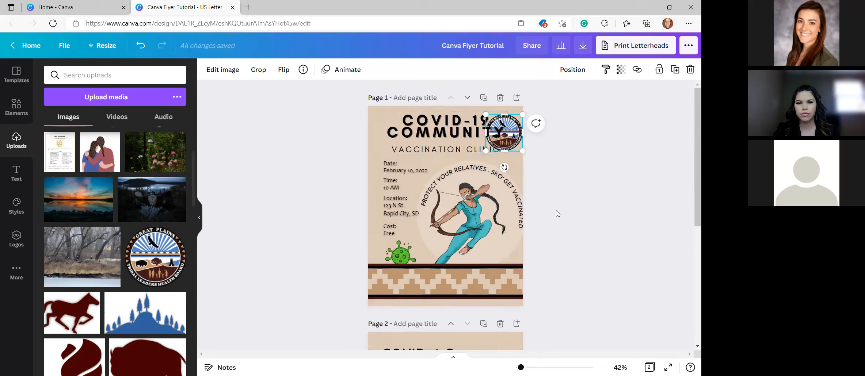
{"action": "left_click_drag", "start_coordinate": [476, 220], "coordinate": [479, 220]}
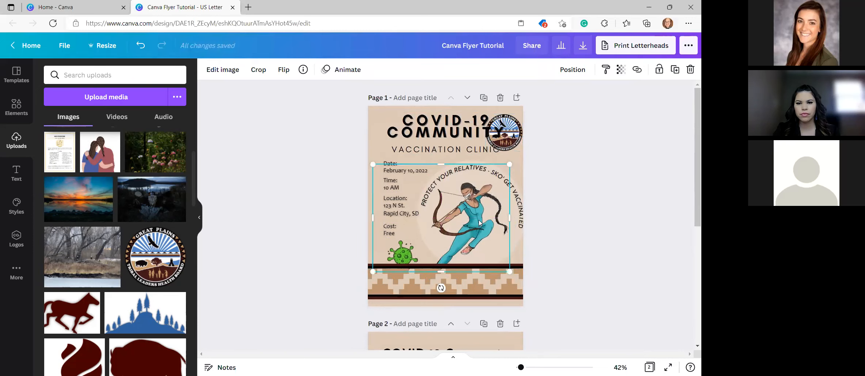
{"action": "left_click", "coordinate": [509, 131]}
{"action": "left_click_drag", "start_coordinate": [519, 123], "coordinate": [507, 139]}
{"action": "left_click_drag", "start_coordinate": [502, 166], "coordinate": [402, 137]}
Add a blank page 3 and paste a copy of page 2's patterned border band onto it
{"action": "scroll", "coordinate": [472, 229], "scroll_direction": "down", "scroll_amount": 5}
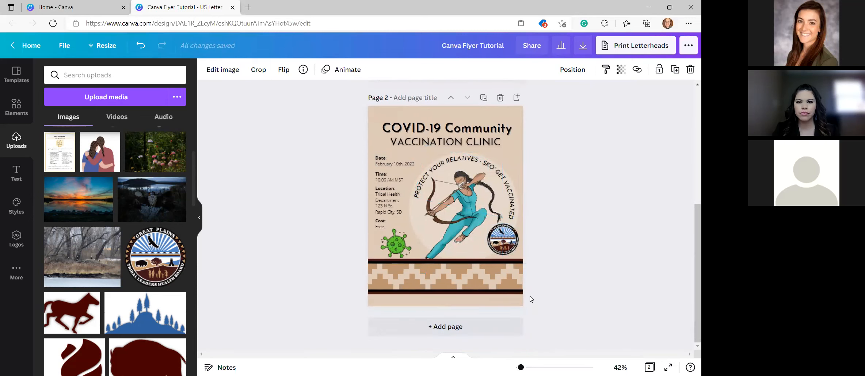
{"action": "left_click", "coordinate": [475, 331]}
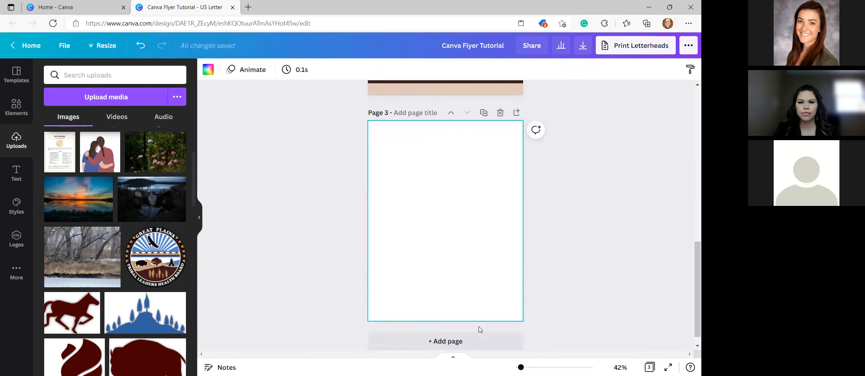
{"action": "left_click_drag", "start_coordinate": [541, 216], "coordinate": [337, 251]}
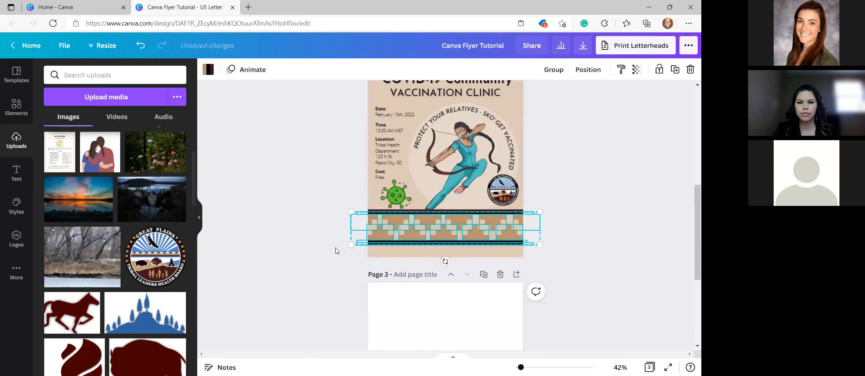
{"action": "left_click_drag", "start_coordinate": [574, 203], "coordinate": [321, 258]}
{"action": "scroll", "coordinate": [501, 245], "scroll_direction": "up", "scroll_amount": 1}
{"action": "scroll", "coordinate": [479, 278], "scroll_direction": "down", "scroll_amount": 5}
{"action": "left_click", "coordinate": [479, 278]}
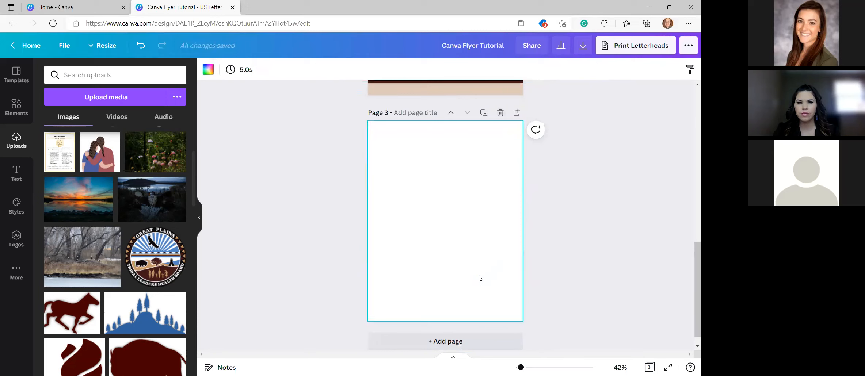
{"action": "key", "text": "ctrl+v"}
{"action": "left_click", "coordinate": [551, 280]}
Separate the upper dark stripes from page 3's border band, pull out one stepped motif, ungroup it and spread its squares apart
{"action": "left_click_drag", "start_coordinate": [490, 277], "coordinate": [494, 229]}
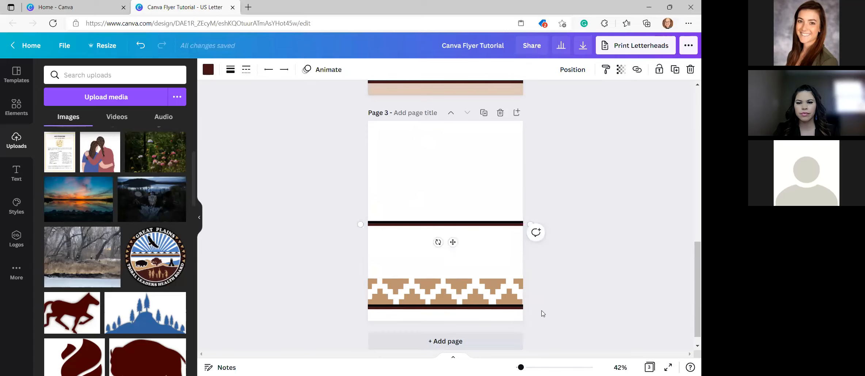
{"action": "left_click_drag", "start_coordinate": [493, 287], "coordinate": [480, 158]}
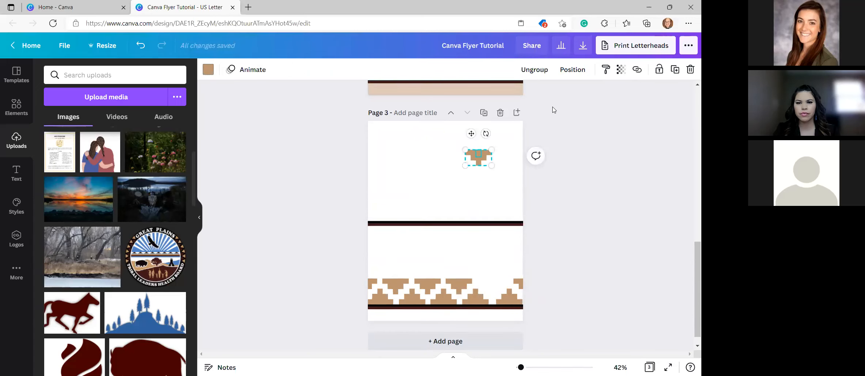
{"action": "left_click", "coordinate": [536, 70]}
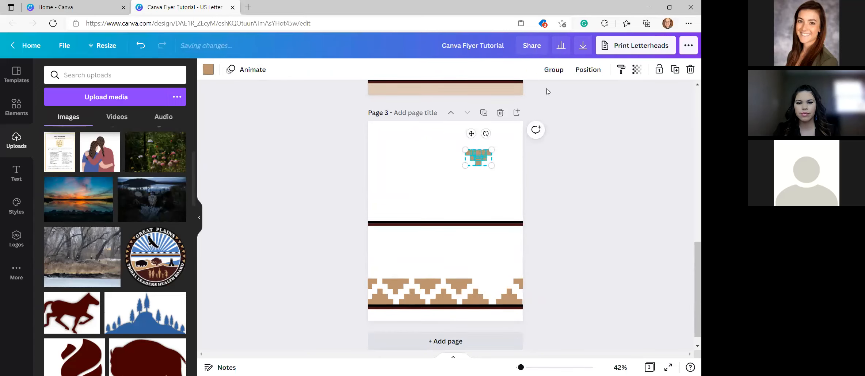
{"action": "left_click", "coordinate": [452, 170]}
{"action": "left_click_drag", "start_coordinate": [479, 162], "coordinate": [483, 182]}
{"action": "left_click", "coordinate": [522, 156]}
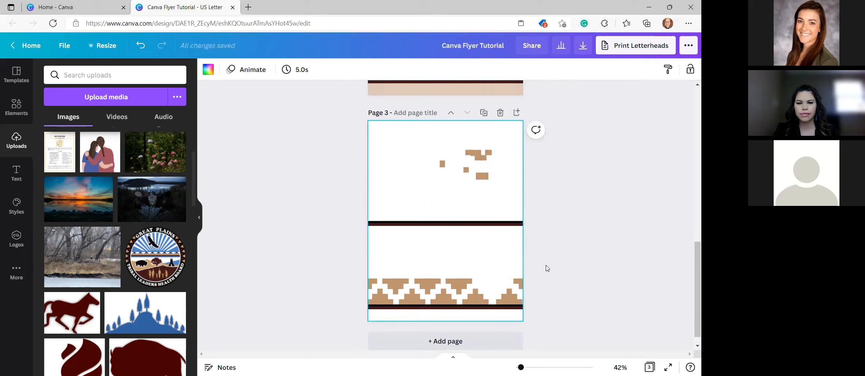
Undo the taking apart of the stepped motif so it is back in page 3's border band
{"action": "key", "text": "ctrl+z"}
{"action": "key", "text": "ctrl+z"}
{"action": "key", "text": "ctrl+z"}
{"action": "key", "text": "ctrl+z"}
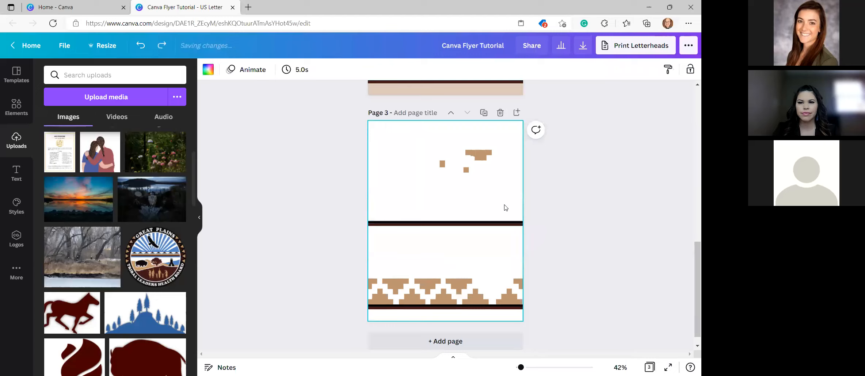
{"action": "key", "text": "ctrl+z"}
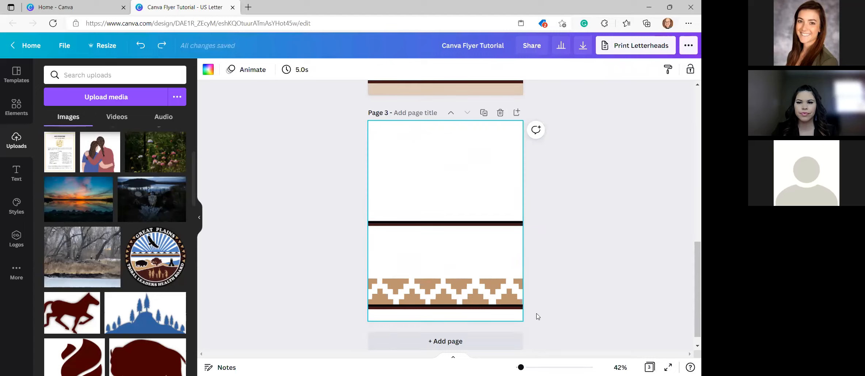
Place the dark stripes back against the top of the stepped pattern and group the whole border band on page 3
{"action": "left_click_drag", "start_coordinate": [490, 224], "coordinate": [485, 280]}
{"action": "left_click", "coordinate": [489, 241]}
{"action": "left_click_drag", "start_coordinate": [557, 256], "coordinate": [274, 325]}
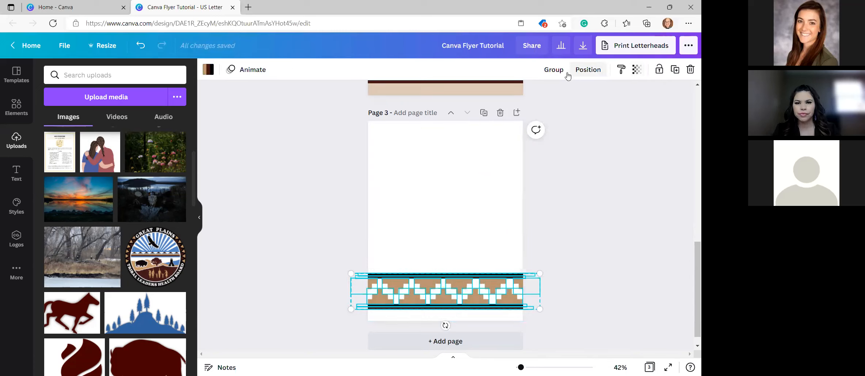
{"action": "left_click", "coordinate": [553, 69]}
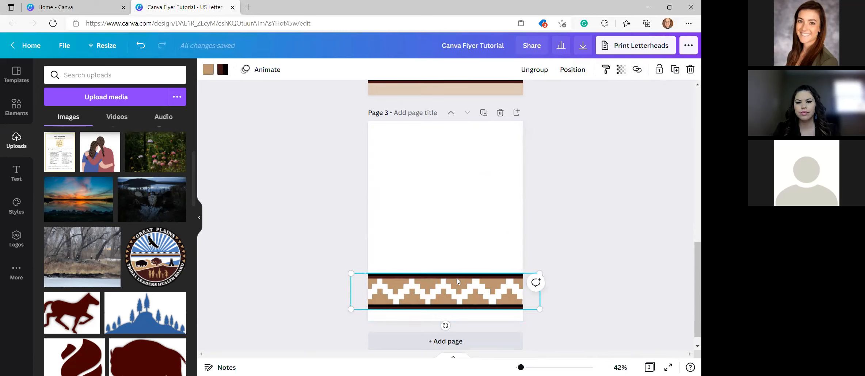
Move the grouped border band as one piece up page 3 and back down, centred near the page's bottom
{"action": "left_click_drag", "start_coordinate": [445, 199], "coordinate": [412, 187]}
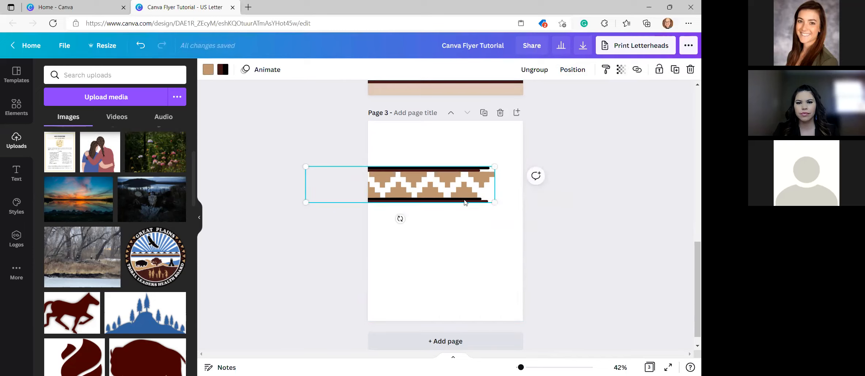
{"action": "left_click_drag", "start_coordinate": [453, 181], "coordinate": [470, 291]}
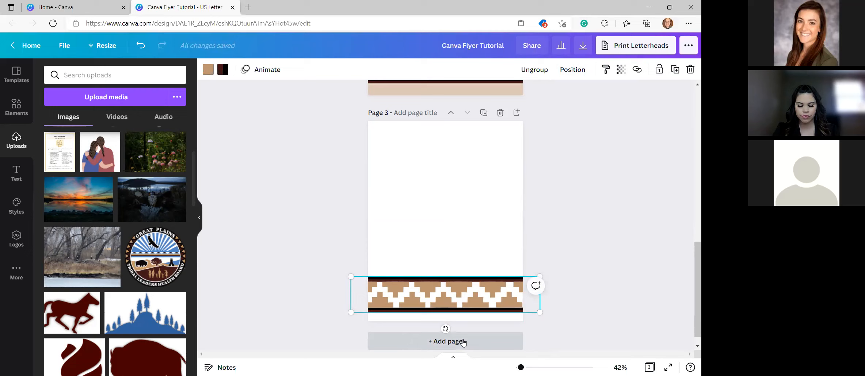
{"action": "mouse_move", "coordinate": [470, 302]}
{"action": "left_mouse_down"}
{"action": "mouse_move", "coordinate": [387, 291]}
{"action": "mouse_move", "coordinate": [487, 299]}
{"action": "mouse_move", "coordinate": [468, 303]}
{"action": "left_mouse_up"}
{"action": "scroll", "coordinate": [468, 303], "scroll_direction": "up", "scroll_amount": 8}
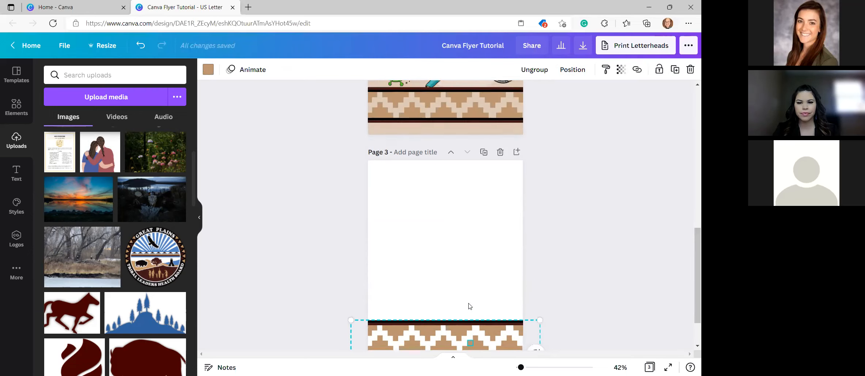
{"action": "scroll", "coordinate": [532, 308], "scroll_direction": "down", "scroll_amount": 7}
{"action": "scroll", "coordinate": [532, 309], "scroll_direction": "down", "scroll_amount": 2}
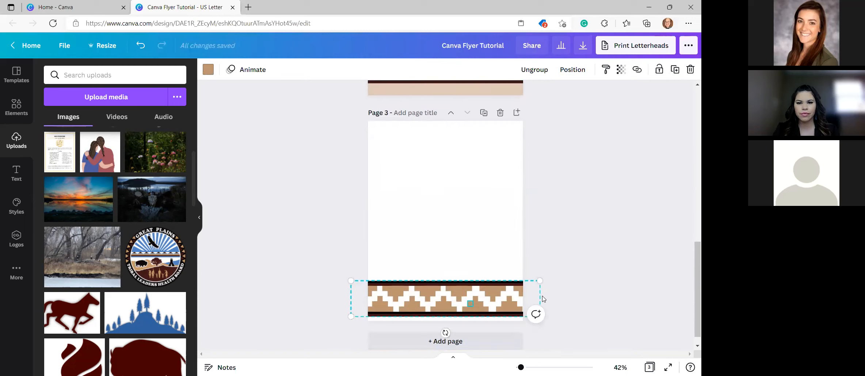
{"action": "left_click_drag", "start_coordinate": [471, 299], "coordinate": [469, 280]}
Move the health board logo on page 1 from beside the heading to just above the border, right of the archer's feet
{"action": "scroll", "coordinate": [534, 281], "scroll_direction": "up", "scroll_amount": 7}
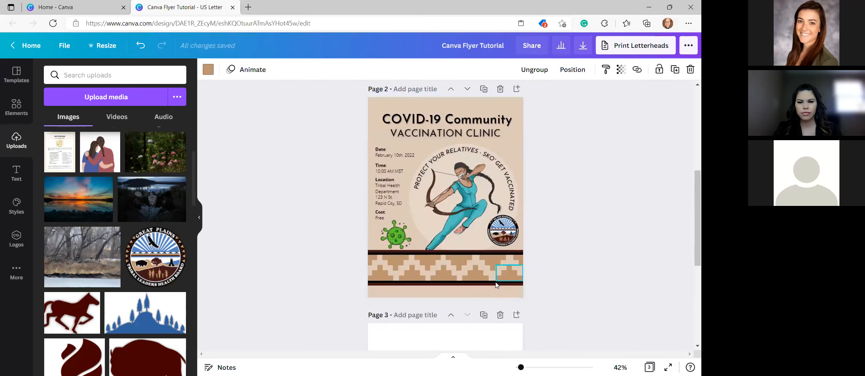
{"action": "scroll", "coordinate": [497, 285], "scroll_direction": "up", "scroll_amount": 5}
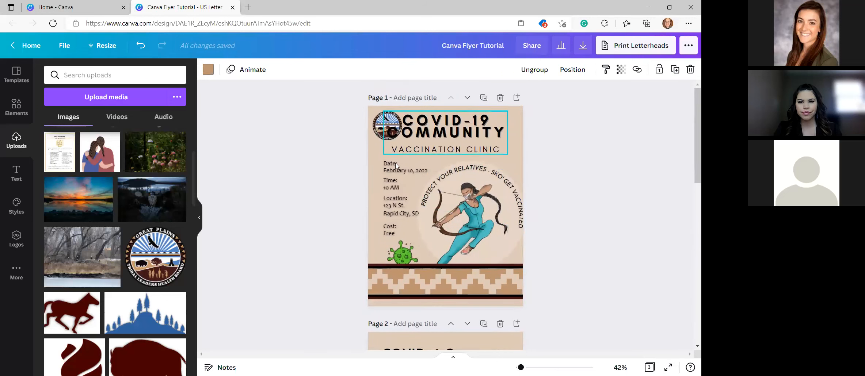
{"action": "left_click_drag", "start_coordinate": [387, 126], "coordinate": [494, 232]}
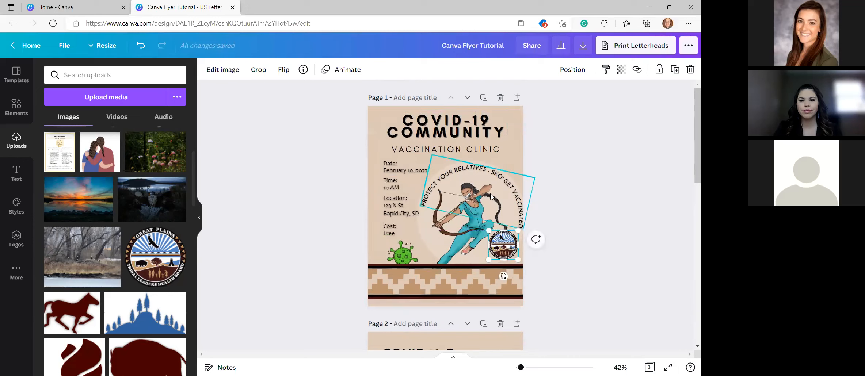
Nudge the archer illustration on page 1 upward so its lower edge meets the top of the border
{"action": "left_click", "coordinate": [467, 203]}
{"action": "left_click", "coordinate": [467, 228]}
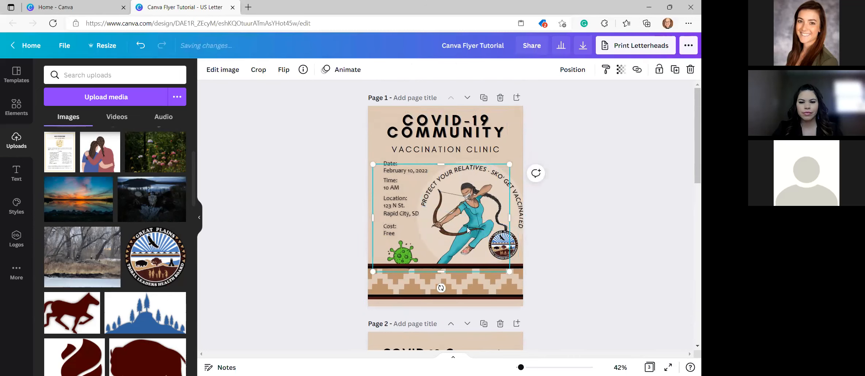
{"action": "key", "text": "shift+Up"}
{"action": "key", "text": "shift+Up"}
{"action": "key", "text": "shift+Up"}
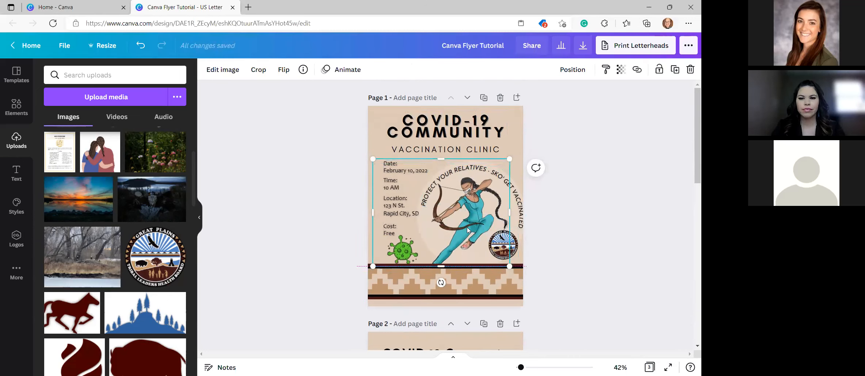
{"action": "left_click", "coordinate": [603, 221]}
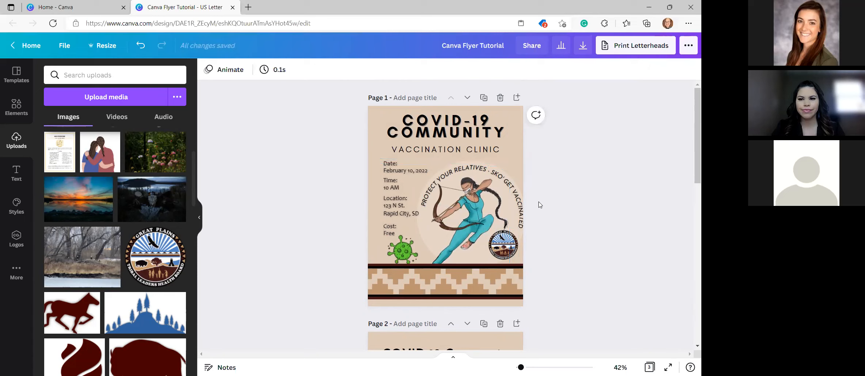
Try the uploaded illustration of three dancing women on page 1 in front of the archer
{"action": "left_click", "coordinate": [471, 237]}
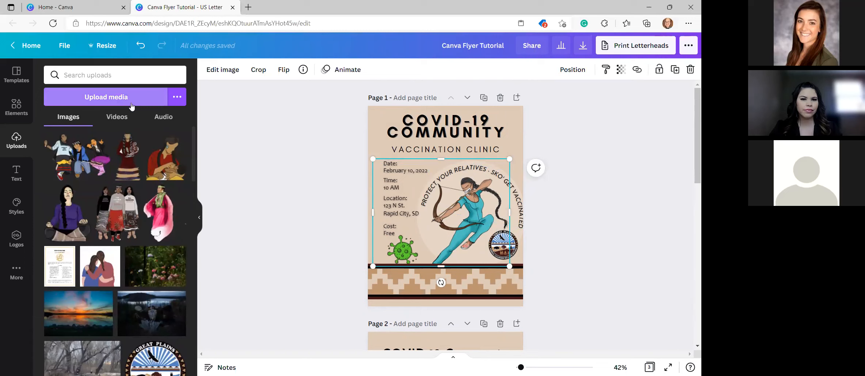
{"action": "left_click", "coordinate": [81, 165]}
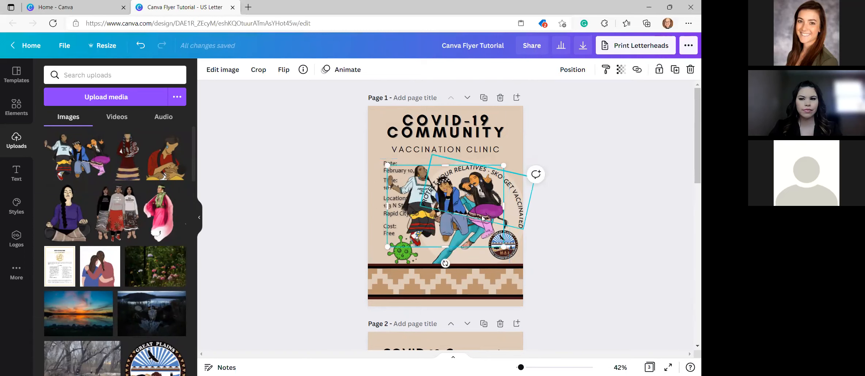
{"action": "left_click_drag", "start_coordinate": [474, 225], "coordinate": [503, 269]}
{"action": "scroll", "coordinate": [497, 253], "scroll_direction": "up", "scroll_amount": 12}
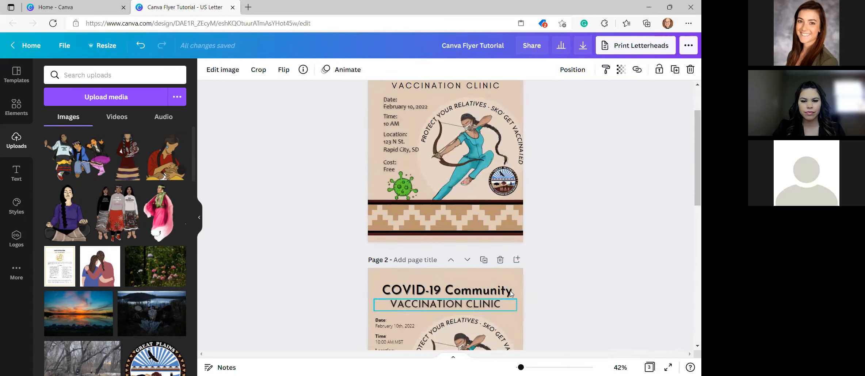
Shrink the archer illustration on page 1 slightly so her foot clears the border
{"action": "left_click", "coordinate": [462, 234]}
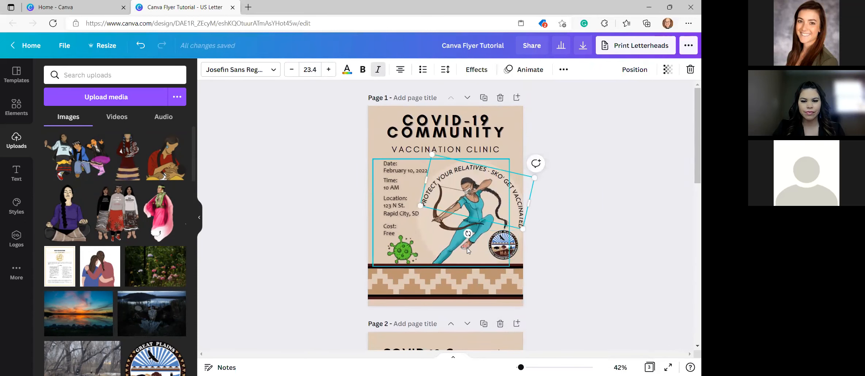
{"action": "left_click", "coordinate": [467, 245]}
{"action": "left_click_drag", "start_coordinate": [507, 269], "coordinate": [502, 269]}
{"action": "left_click", "coordinate": [548, 284]}
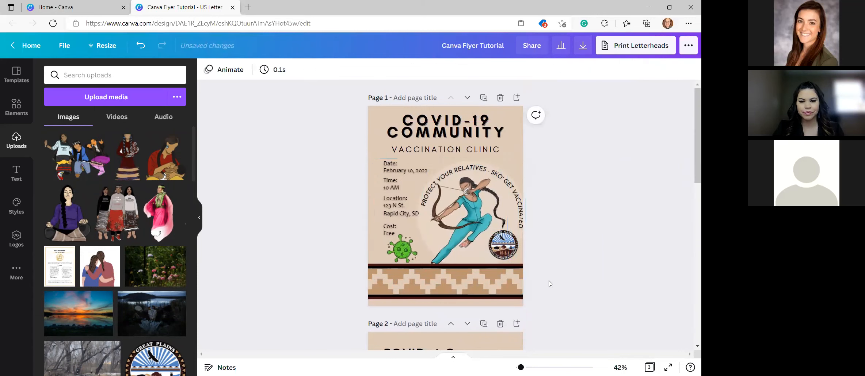
Lock the archer illustration on page 1 in place
{"action": "scroll", "coordinate": [559, 303], "scroll_direction": "down", "scroll_amount": 4}
{"action": "scroll", "coordinate": [563, 307], "scroll_direction": "down", "scroll_amount": 3}
{"action": "left_click_drag", "start_coordinate": [462, 334], "coordinate": [266, 275]}
{"action": "scroll", "coordinate": [283, 292], "scroll_direction": "up", "scroll_amount": 7}
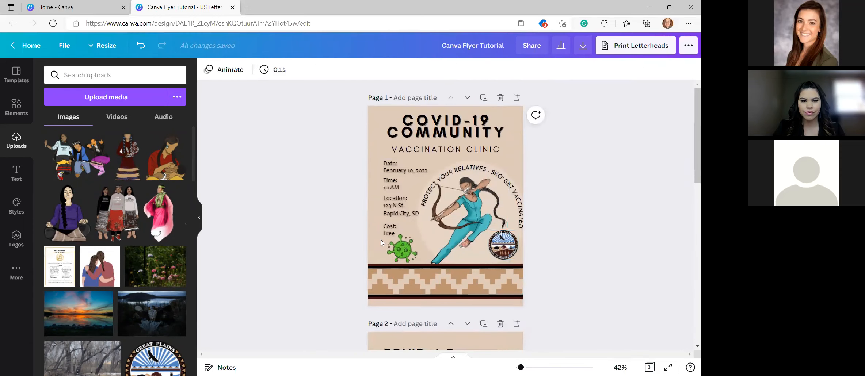
{"action": "left_click_drag", "start_coordinate": [394, 215], "coordinate": [404, 237]}
{"action": "left_click", "coordinate": [638, 183]}
{"action": "left_click", "coordinate": [497, 170]}
{"action": "left_click", "coordinate": [657, 72]}
{"action": "left_click", "coordinate": [541, 165]}
Select all the date, time, location and cost texts on page 1 and shift them together left and slightly up
{"action": "left_click_drag", "start_coordinate": [401, 179], "coordinate": [437, 231]}
{"action": "left_click_drag", "start_coordinate": [402, 208], "coordinate": [396, 205]}
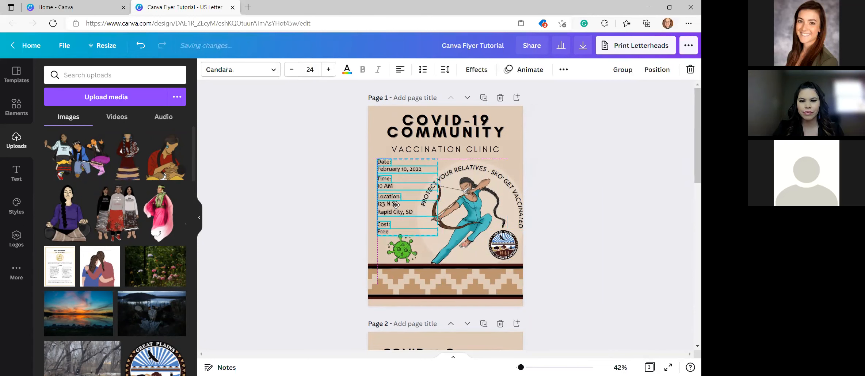
{"action": "left_click", "coordinate": [329, 194]}
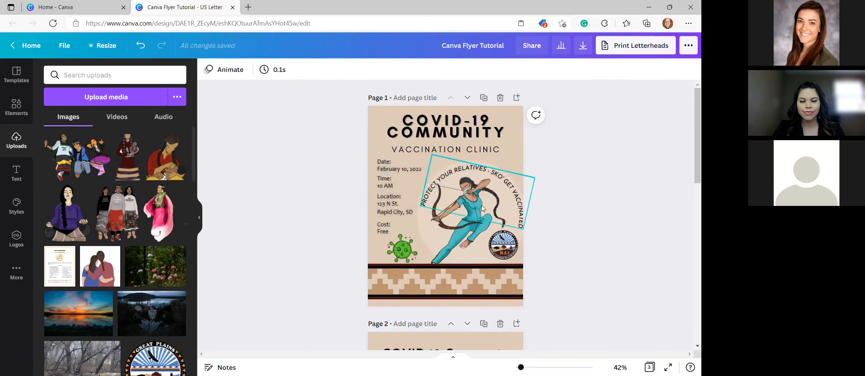
{"action": "left_click", "coordinate": [480, 119]}
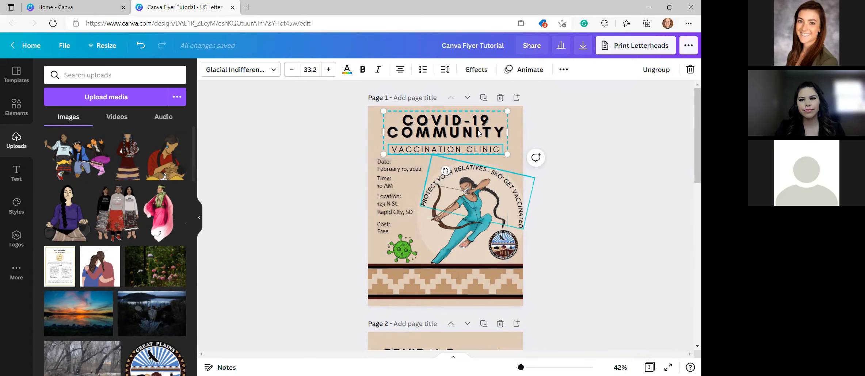
{"action": "left_click", "coordinate": [594, 266]}
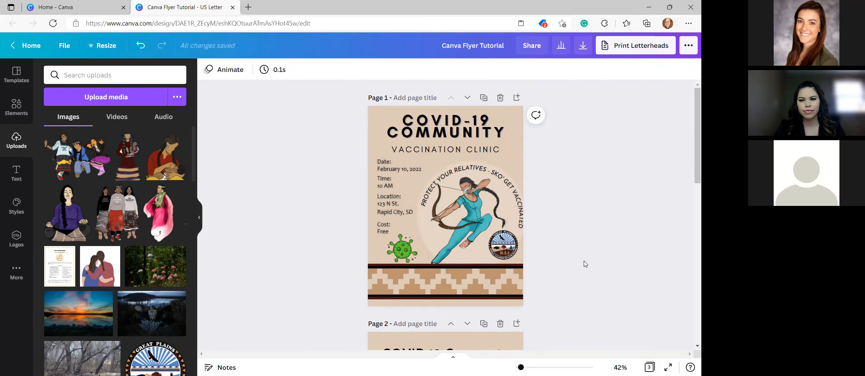
{"action": "left_click", "coordinate": [475, 231]}
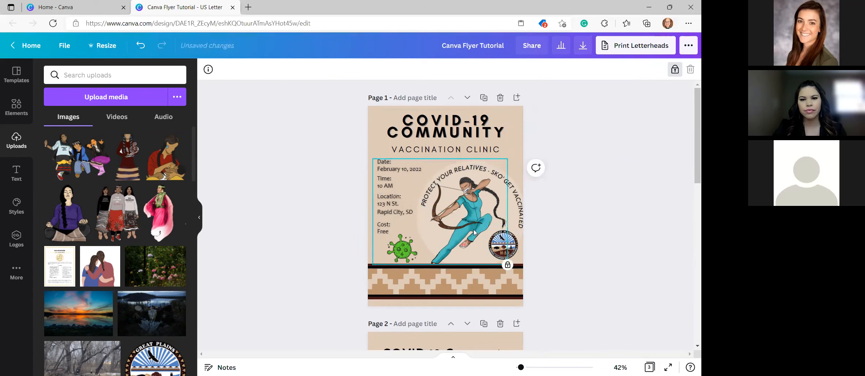
{"action": "scroll", "coordinate": [563, 284], "scroll_direction": "down", "scroll_amount": 2}
{"action": "scroll", "coordinate": [570, 190], "scroll_direction": "up", "scroll_amount": 2}
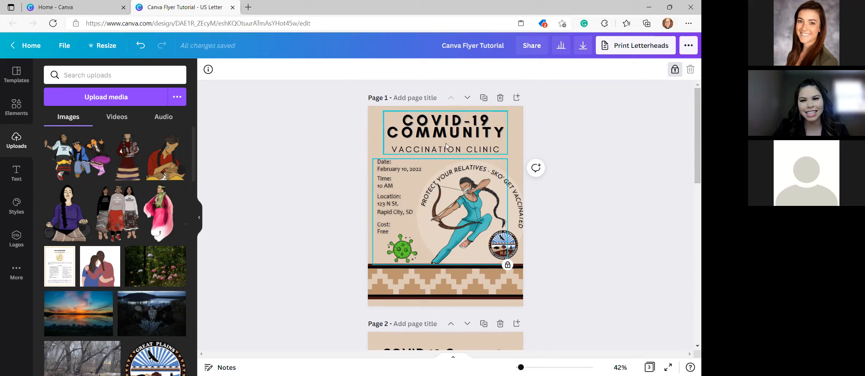
{"action": "left_click", "coordinate": [409, 184]}
{"action": "left_click", "coordinate": [345, 199]}
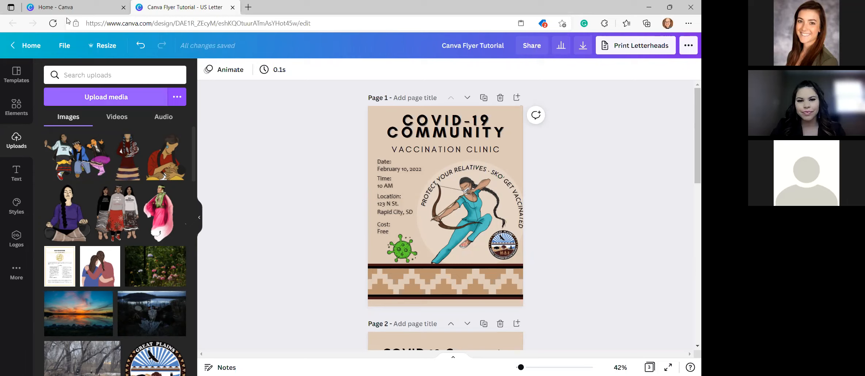
Leave the flyer for the Canva home page and look through the social media design types
{"action": "left_click", "coordinate": [31, 47]}
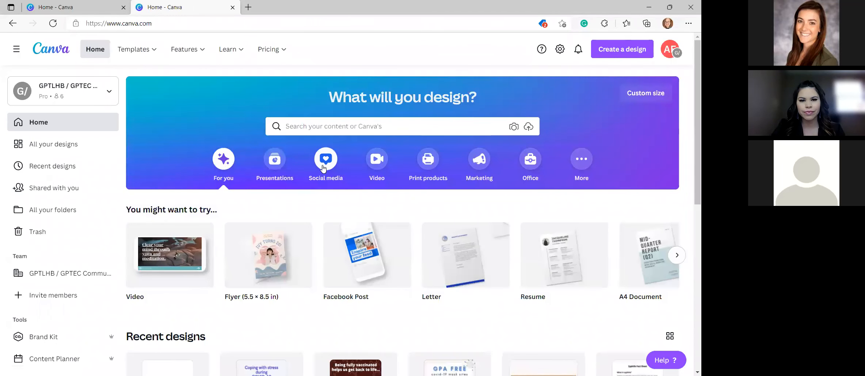
{"action": "left_click", "coordinate": [340, 158]}
{"action": "scroll", "coordinate": [470, 347], "scroll_direction": "down", "scroll_amount": 3}
{"action": "scroll", "coordinate": [470, 340], "scroll_direction": "up", "scroll_amount": 3}
Search the design types for "face" and open the Facebook Ad templates
{"action": "left_click", "coordinate": [384, 124]}
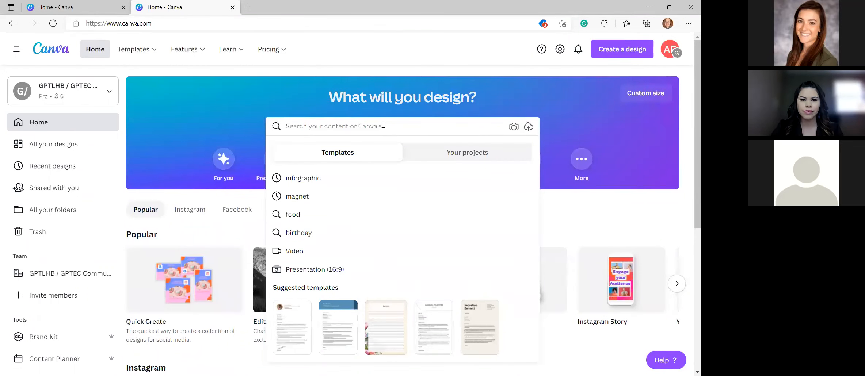
{"action": "type", "text": "face"}
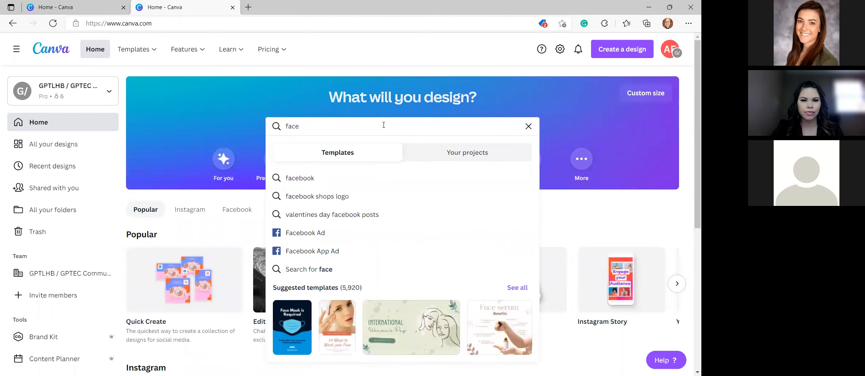
{"action": "left_click", "coordinate": [313, 237]}
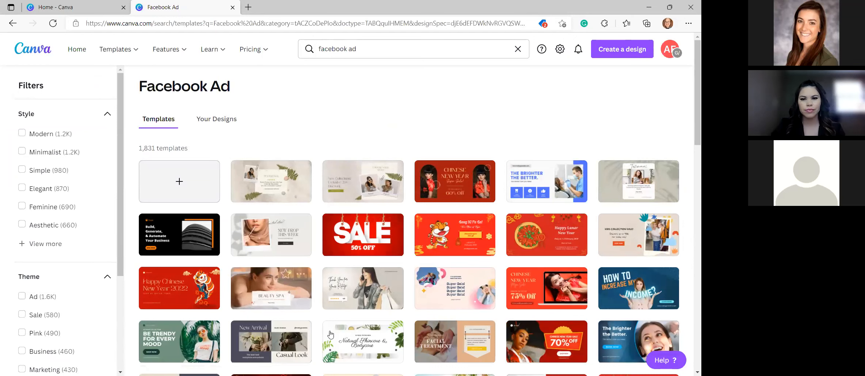
Browse the Facebook Ad templates and start a blank Facebook Ad design
{"action": "scroll", "coordinate": [374, 318], "scroll_direction": "down", "scroll_amount": 3}
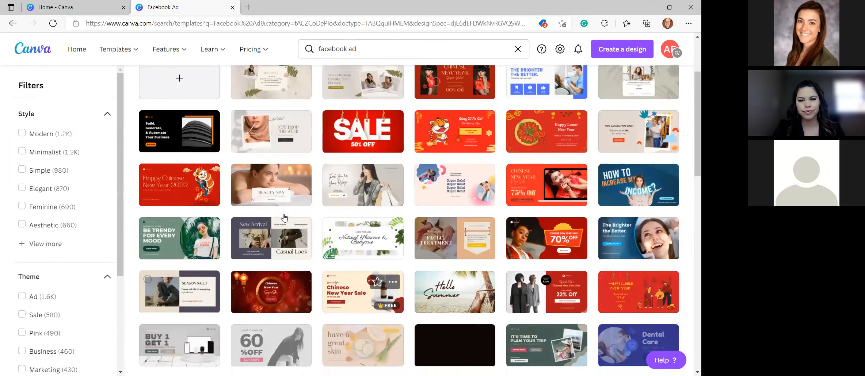
{"action": "scroll", "coordinate": [284, 218], "scroll_direction": "up", "scroll_amount": 3}
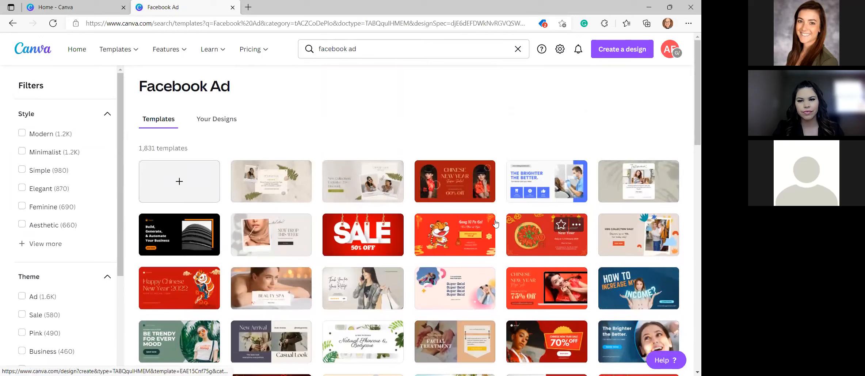
{"action": "left_click", "coordinate": [188, 185]}
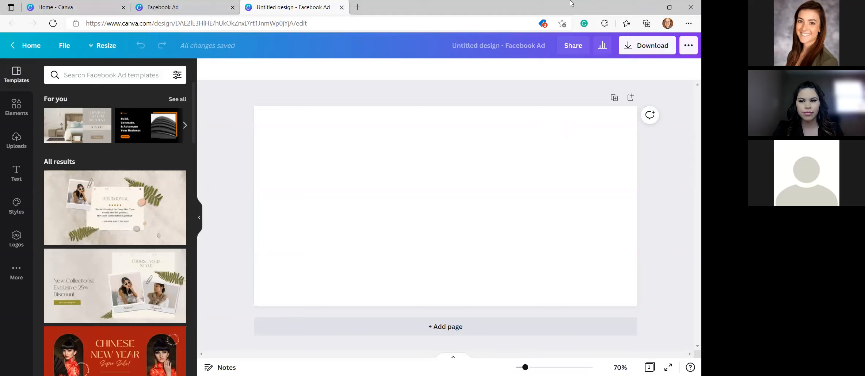
Reopen the Canva Flyer Tutorial from the recent designs and collapse its template sidebar
{"action": "left_click", "coordinate": [56, 7]}
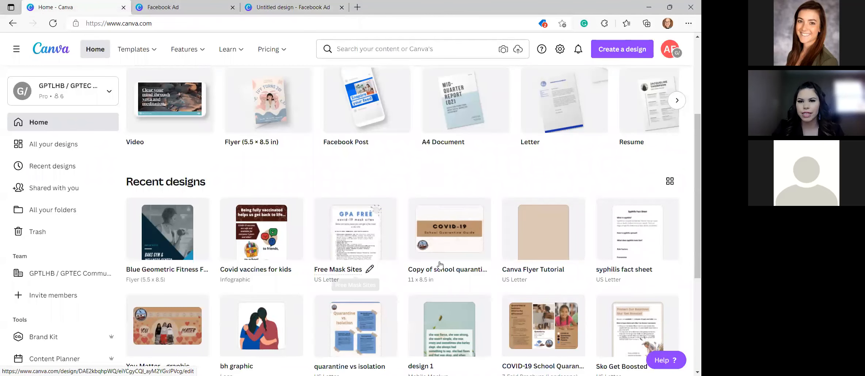
{"action": "left_click", "coordinate": [544, 233]}
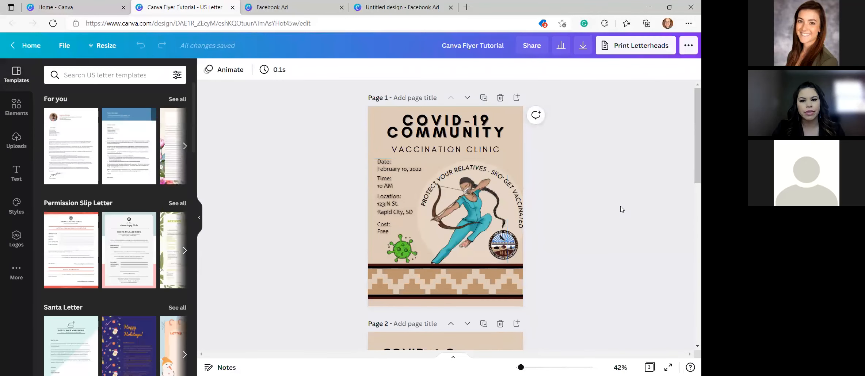
{"action": "left_click", "coordinate": [199, 219]}
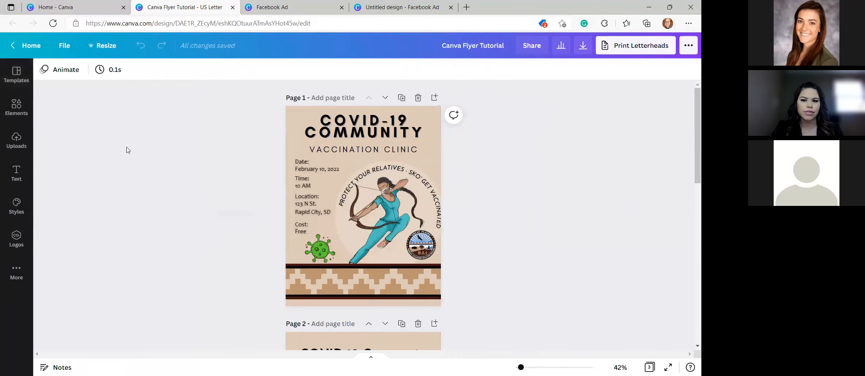
Search the resize formats for "facebook" and create a resized copy of the flyer as a Facebook Ad
{"action": "left_click", "coordinate": [109, 47]}
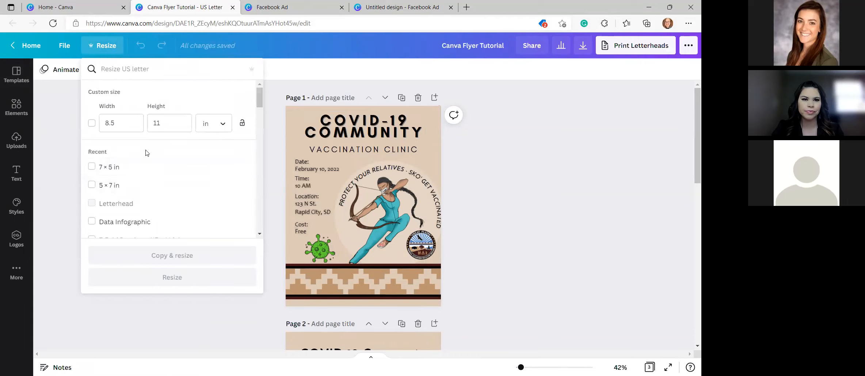
{"action": "left_click", "coordinate": [66, 45]}
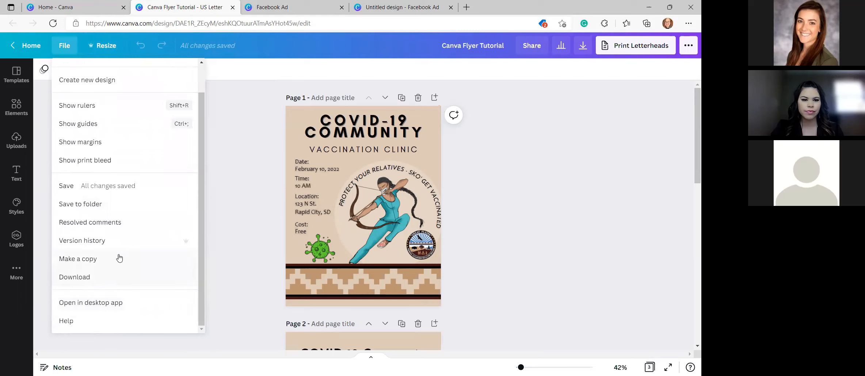
{"action": "left_click", "coordinate": [103, 46]}
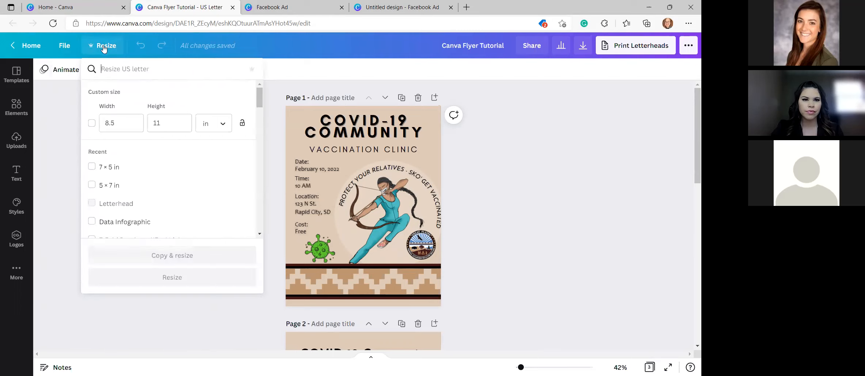
{"action": "scroll", "coordinate": [172, 197], "scroll_direction": "down", "scroll_amount": 3}
{"action": "scroll", "coordinate": [176, 204], "scroll_direction": "up", "scroll_amount": 2}
{"action": "scroll", "coordinate": [176, 204], "scroll_direction": "up", "scroll_amount": 1}
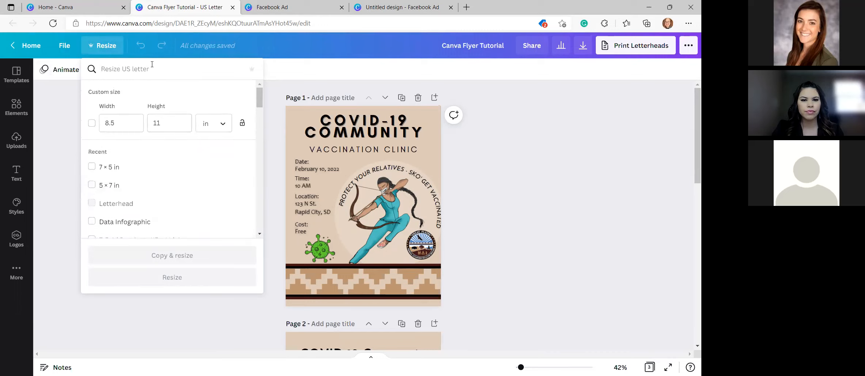
{"action": "type", "text": "facebook"}
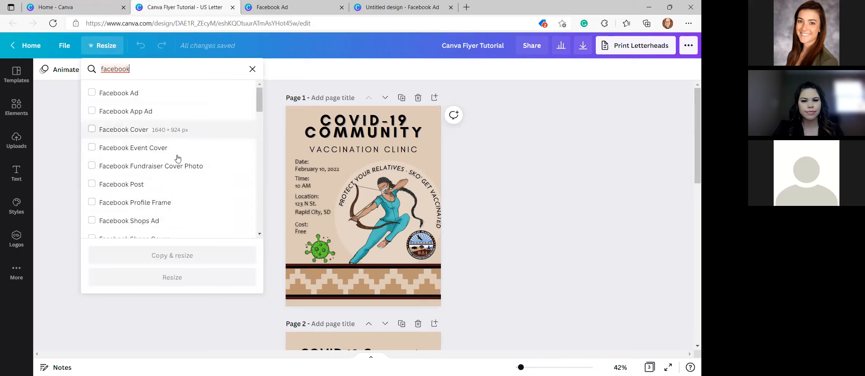
{"action": "scroll", "coordinate": [183, 187], "scroll_direction": "down", "scroll_amount": 3}
{"action": "scroll", "coordinate": [182, 186], "scroll_direction": "down", "scroll_amount": 5}
{"action": "scroll", "coordinate": [183, 184], "scroll_direction": "up", "scroll_amount": 8}
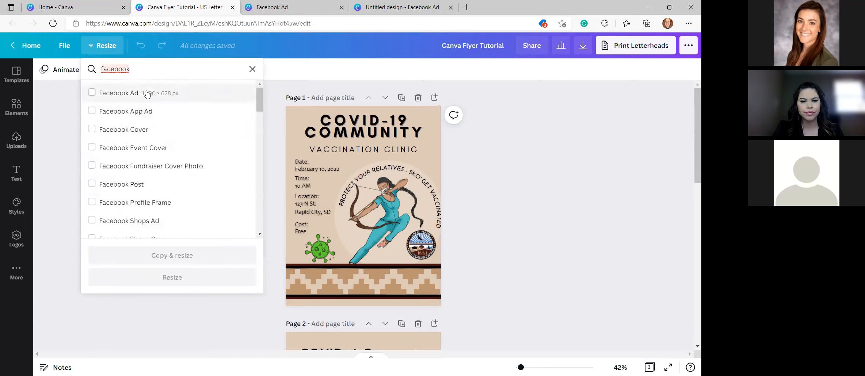
{"action": "left_click", "coordinate": [153, 96]}
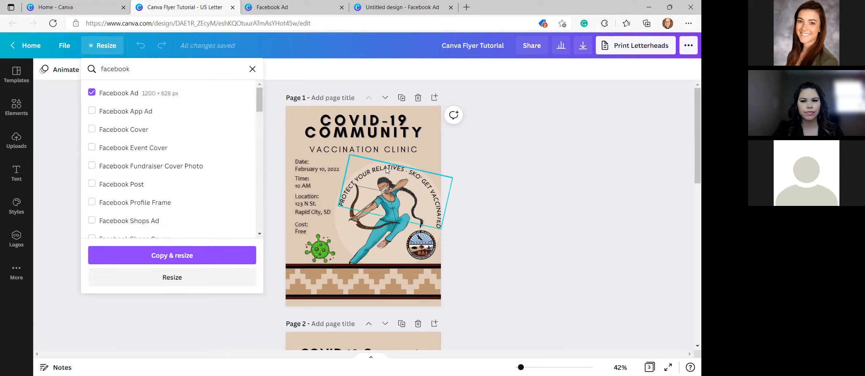
{"action": "left_click", "coordinate": [190, 255]}
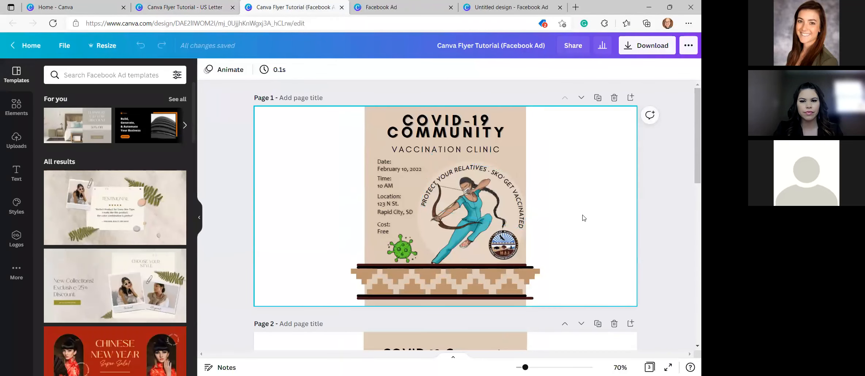
Stretch the dark red line beneath the border pattern on page 1 across the full page width
{"action": "left_click_drag", "start_coordinate": [555, 265], "coordinate": [665, 277]}
{"action": "left_click_drag", "start_coordinate": [545, 298], "coordinate": [652, 296]}
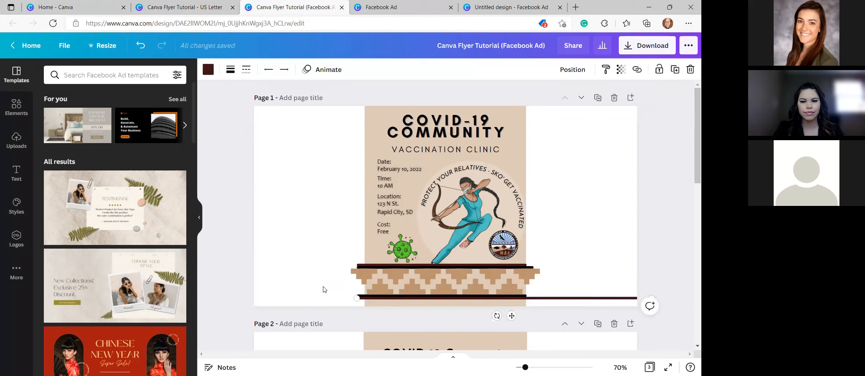
{"action": "left_click_drag", "start_coordinate": [355, 299], "coordinate": [239, 298]}
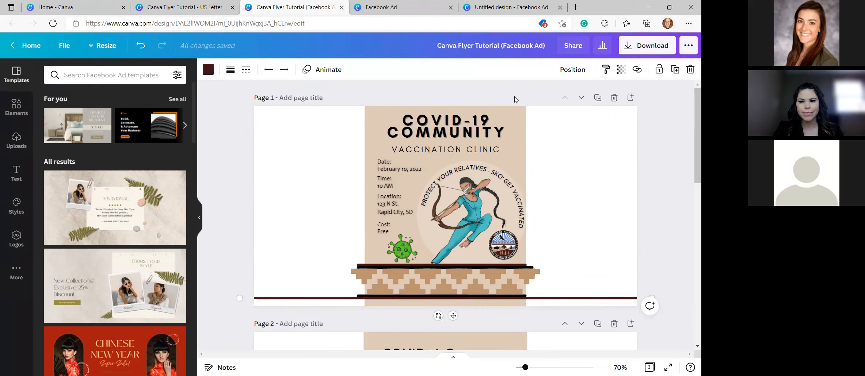
Unlock the tan background on page 1 and widen it past both side edges of the page
{"action": "left_click", "coordinate": [523, 114]}
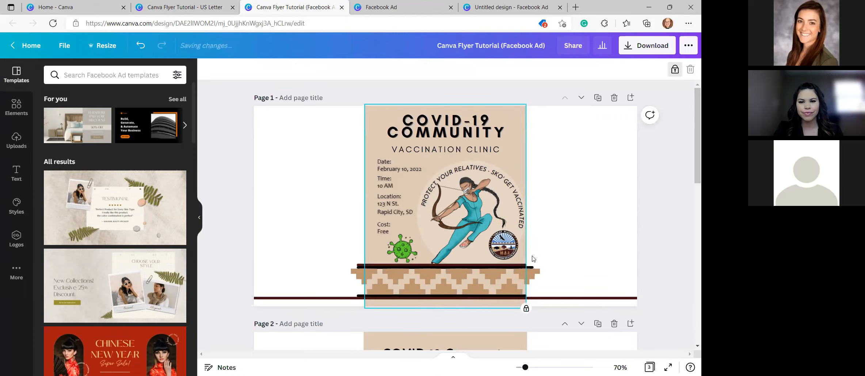
{"action": "left_click", "coordinate": [675, 70]}
{"action": "left_click_drag", "start_coordinate": [526, 207], "coordinate": [694, 206]}
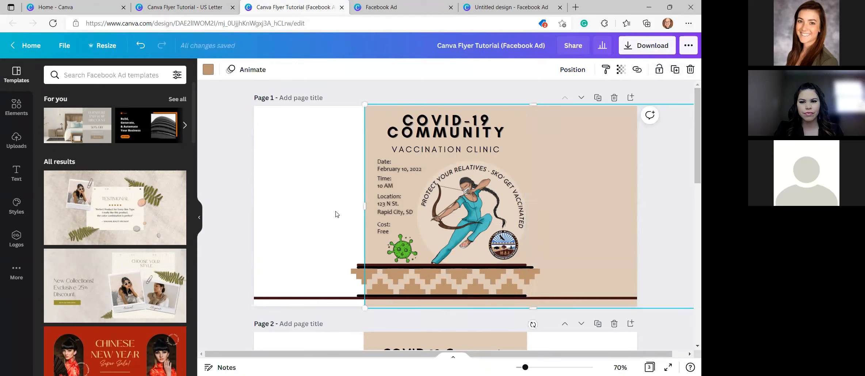
{"action": "left_click_drag", "start_coordinate": [365, 207], "coordinate": [200, 207]}
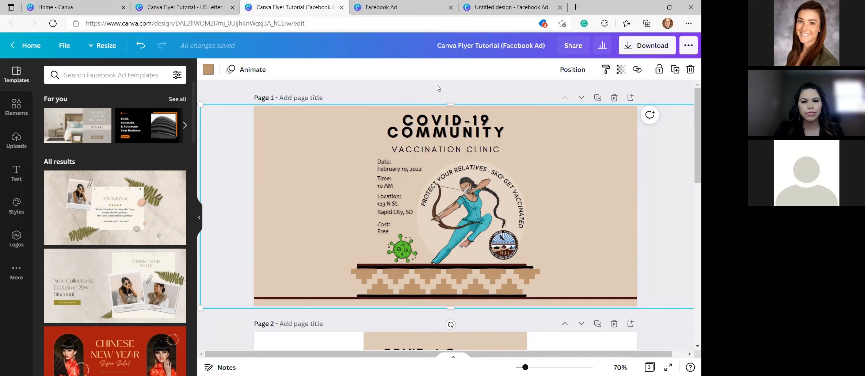
Select the grouped border pattern on page 3 and copy it
{"action": "scroll", "coordinate": [404, 131], "scroll_direction": "down", "scroll_amount": 10}
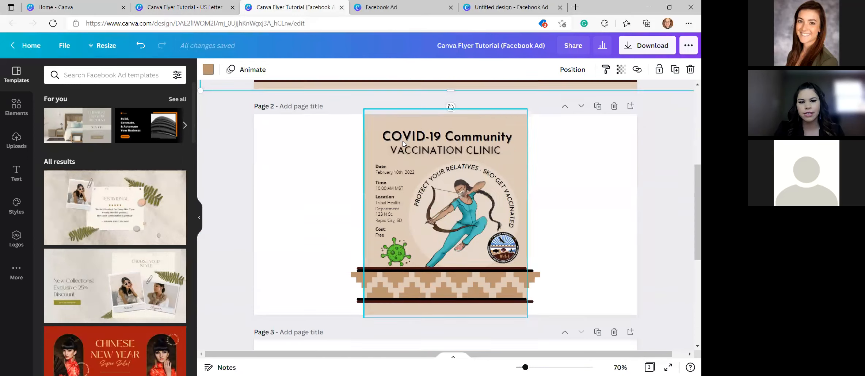
{"action": "scroll", "coordinate": [548, 230], "scroll_direction": "up", "scroll_amount": 3}
{"action": "scroll", "coordinate": [551, 253], "scroll_direction": "down", "scroll_amount": 4}
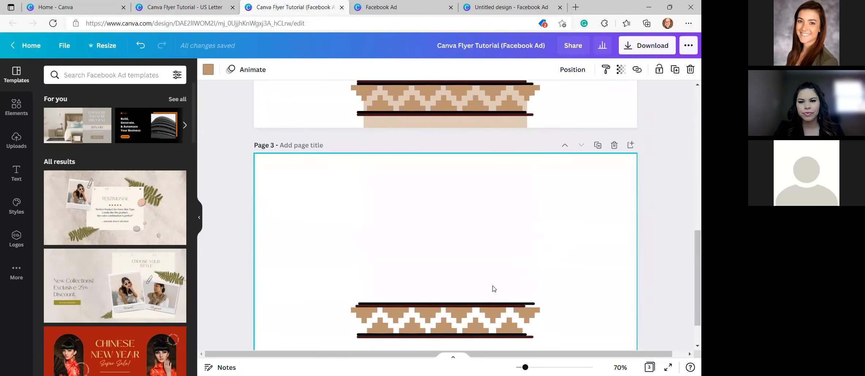
{"action": "scroll", "coordinate": [475, 282], "scroll_direction": "down", "scroll_amount": 1}
{"action": "left_click_drag", "start_coordinate": [371, 221], "coordinate": [569, 317]}
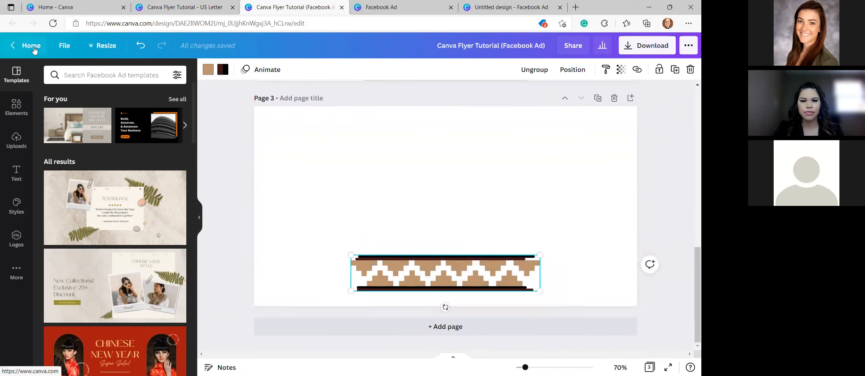
{"action": "left_click_drag", "start_coordinate": [324, 223], "coordinate": [553, 310]}
Return to the Canva home page, search the design types for "logo" and create a blank 500 × 500 px Logo design
{"action": "left_click", "coordinate": [63, 9]}
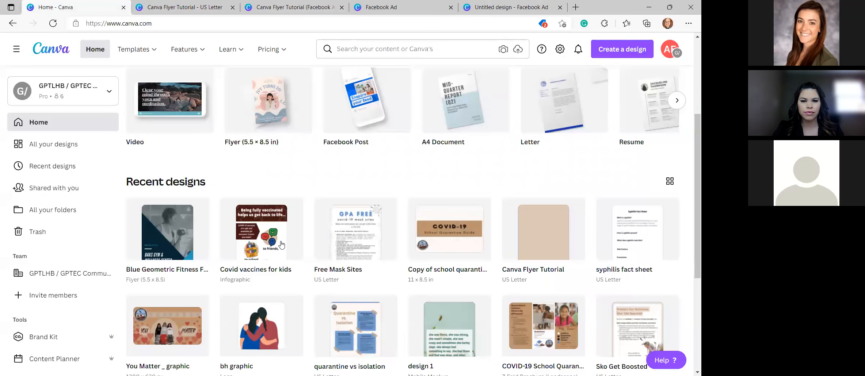
{"action": "left_click", "coordinate": [623, 49]}
{"action": "left_click", "coordinate": [548, 72]}
{"action": "type", "text": "logo"}
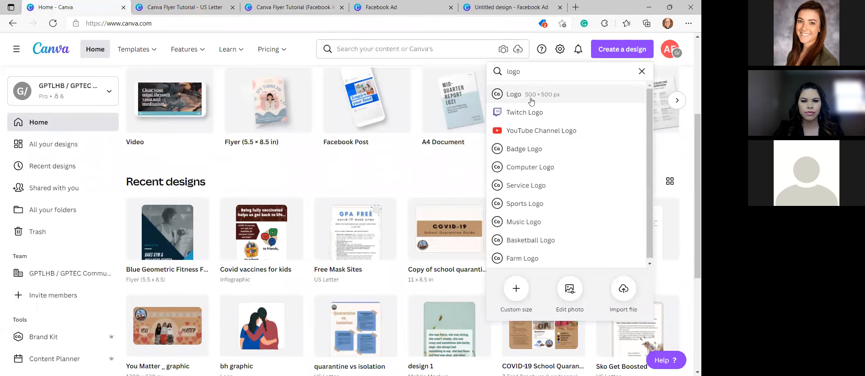
{"action": "left_click", "coordinate": [535, 95]}
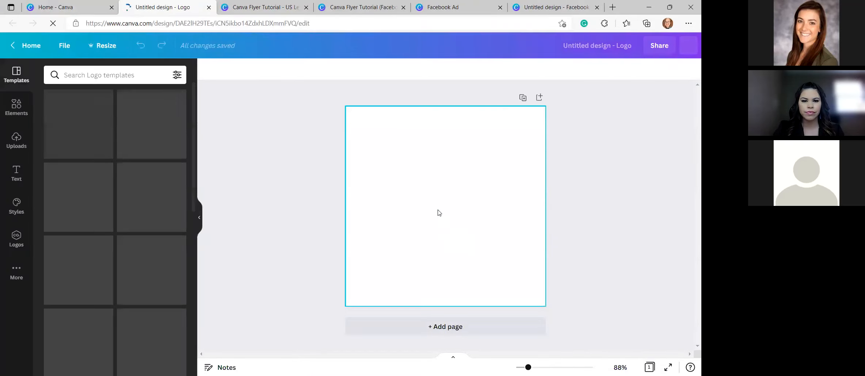
Paste the border pattern into the logo design and enlarge it until it overhangs both side edges of the page
{"action": "key", "text": "ctrl+v"}
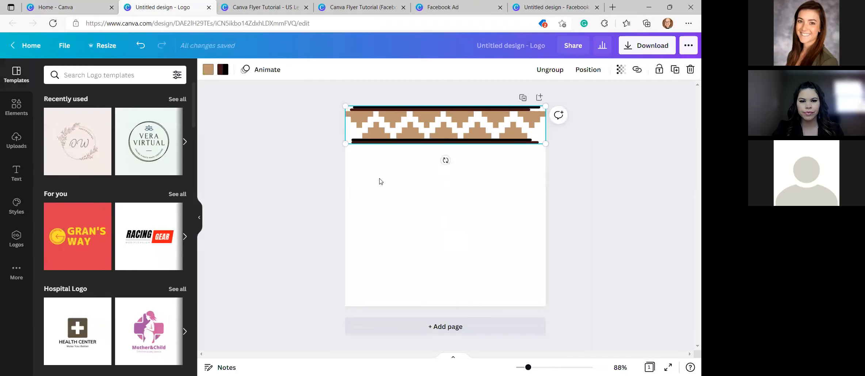
{"action": "left_click", "coordinate": [311, 110]}
{"action": "left_click", "coordinate": [402, 131]}
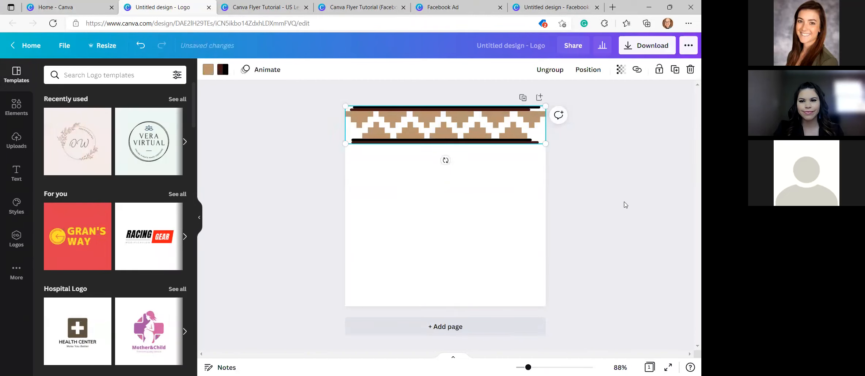
{"action": "left_click_drag", "start_coordinate": [544, 143], "coordinate": [571, 166]}
{"action": "left_click_drag", "start_coordinate": [344, 149], "coordinate": [330, 159]}
{"action": "mouse_move", "coordinate": [578, 153]}
{"action": "left_mouse_down"}
{"action": "mouse_move", "coordinate": [563, 149]}
{"action": "mouse_move", "coordinate": [570, 152]}
{"action": "left_mouse_up"}
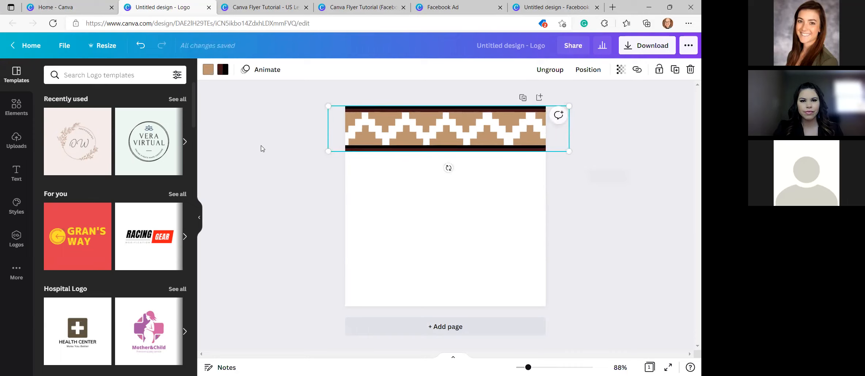
{"action": "left_click_drag", "start_coordinate": [326, 151], "coordinate": [324, 153]}
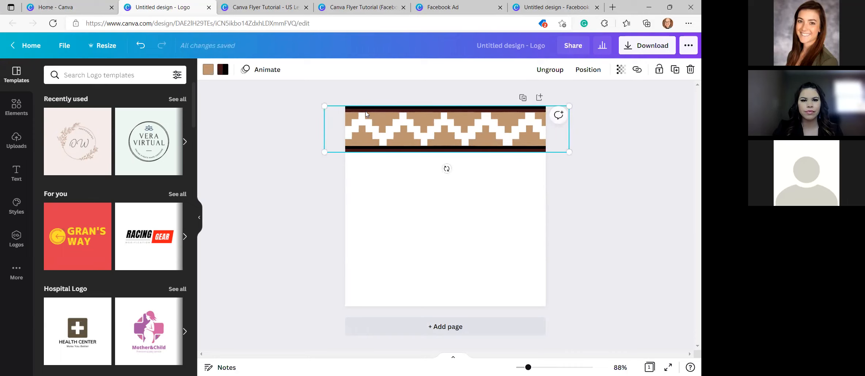
Move the border pattern down to the middle of the page
{"action": "left_click", "coordinate": [473, 222]}
{"action": "left_click", "coordinate": [472, 115]}
{"action": "left_click_drag", "start_coordinate": [472, 115], "coordinate": [473, 192]}
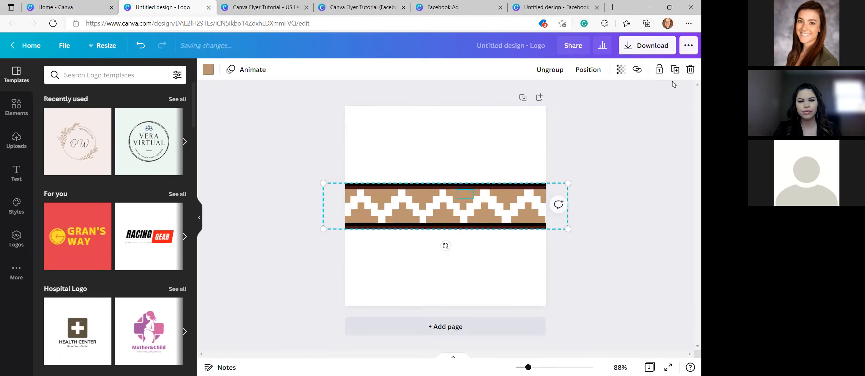
Title the logo design with the presenter's first name followed by "pattern", and download it as a PNG with a transparent background
{"action": "left_click", "coordinate": [511, 46]}
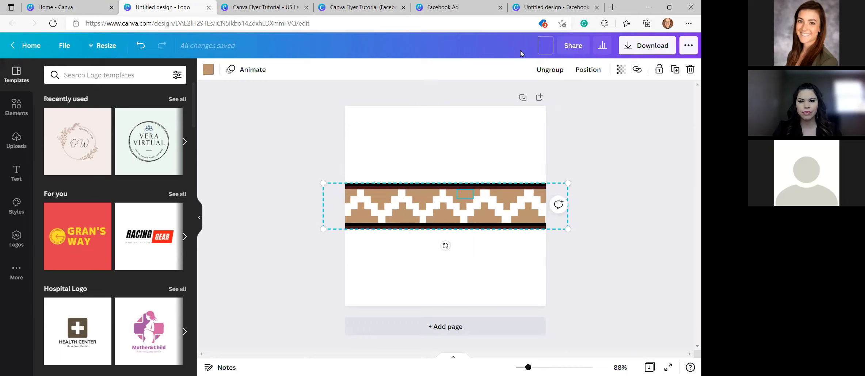
{"action": "type", "text": "alicia pattern"}
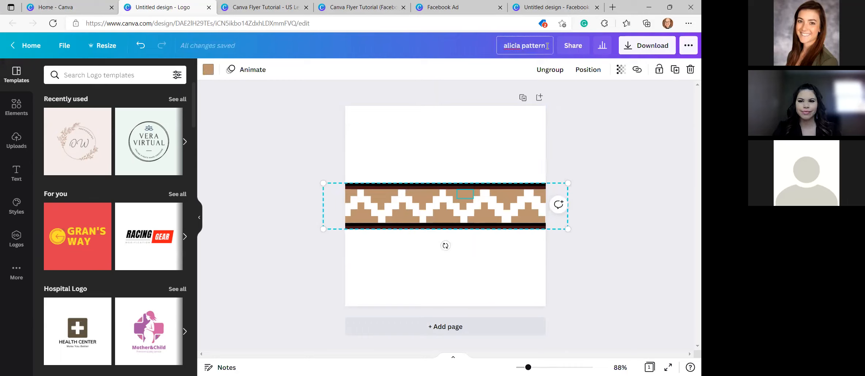
{"action": "left_click", "coordinate": [644, 47]}
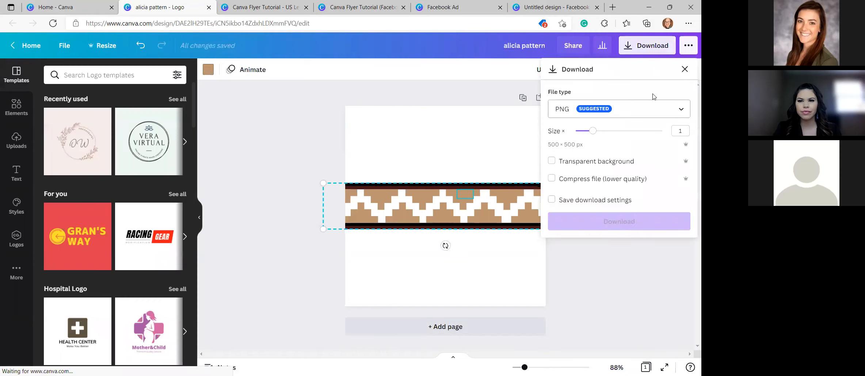
{"action": "left_click", "coordinate": [682, 117]}
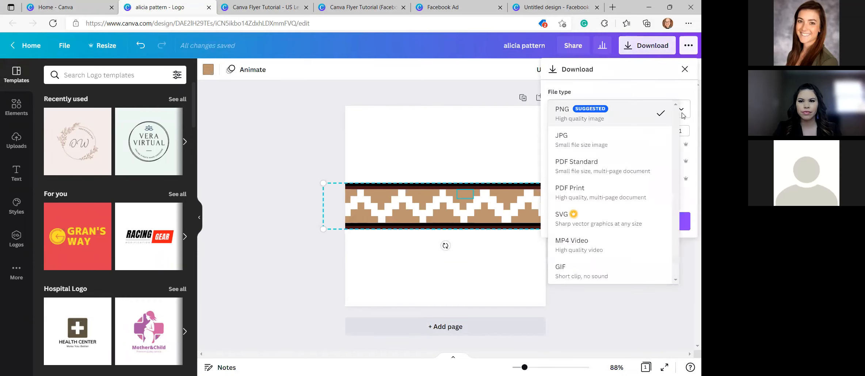
{"action": "left_click", "coordinate": [632, 118]}
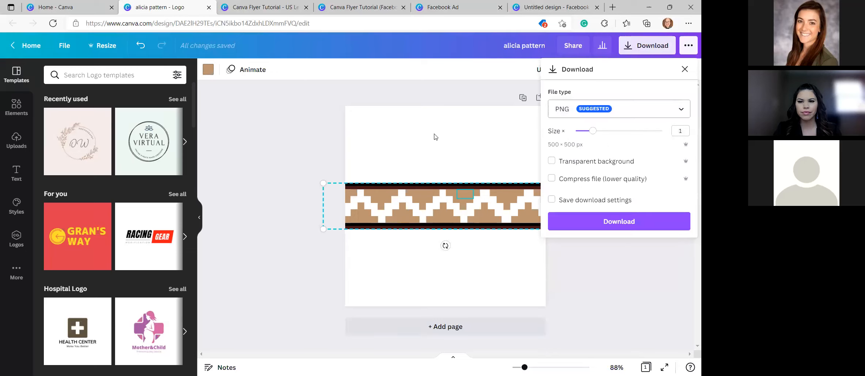
{"action": "left_click", "coordinate": [552, 162]}
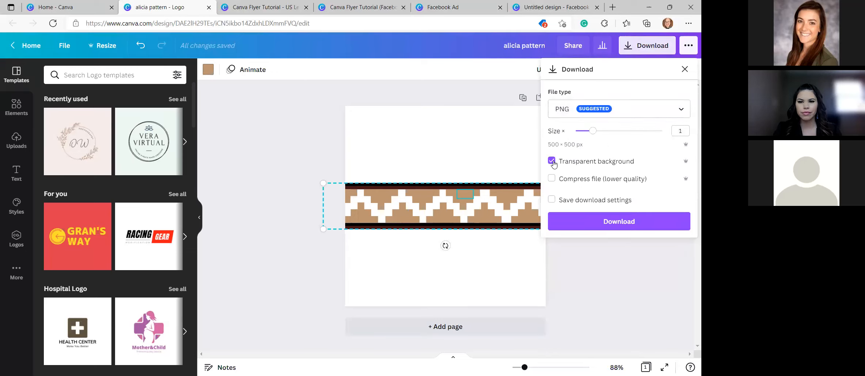
{"action": "left_click", "coordinate": [642, 231]}
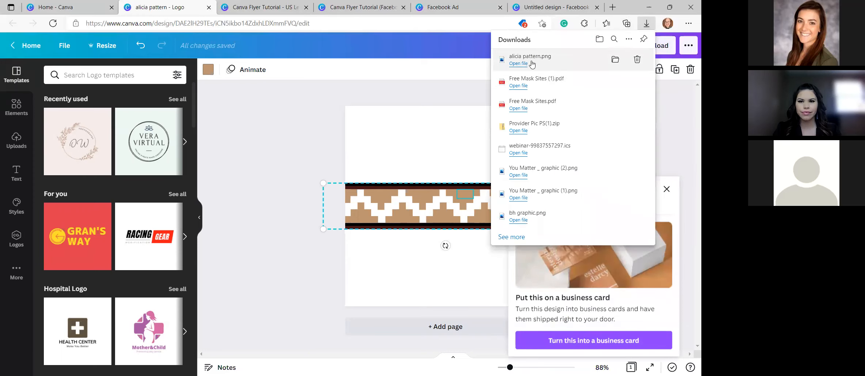
{"action": "left_click", "coordinate": [673, 128]}
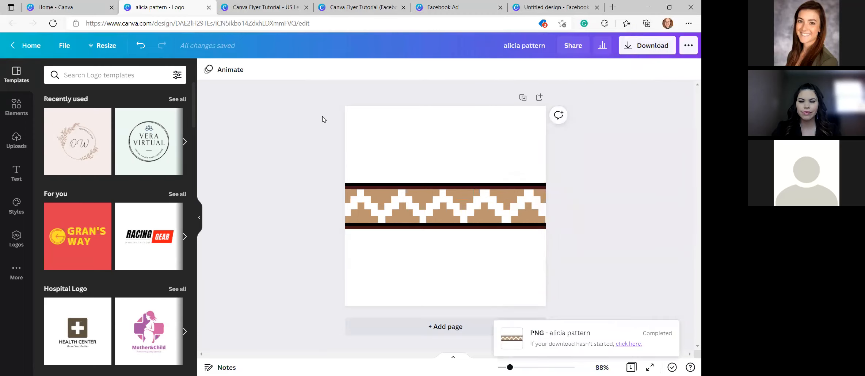
Try the border pattern from the logo design on page 2 of the Free Mask Sites design, and delete the pasted copy
{"action": "left_click_drag", "start_coordinate": [308, 146], "coordinate": [621, 286]}
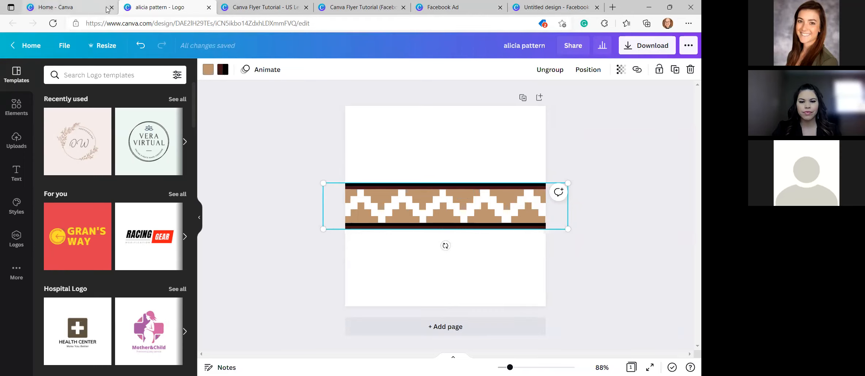
{"action": "left_click", "coordinate": [434, 140]}
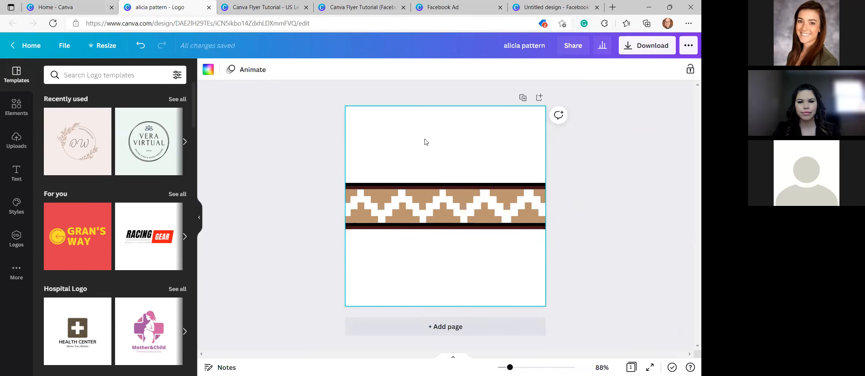
{"action": "left_click", "coordinate": [60, 6]}
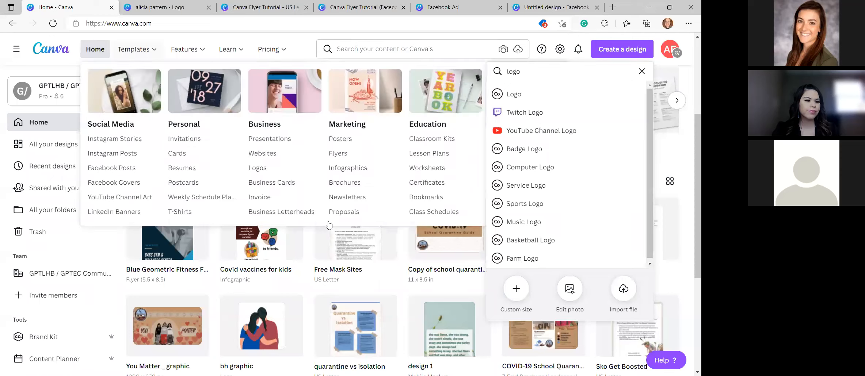
{"action": "left_click", "coordinate": [361, 232]}
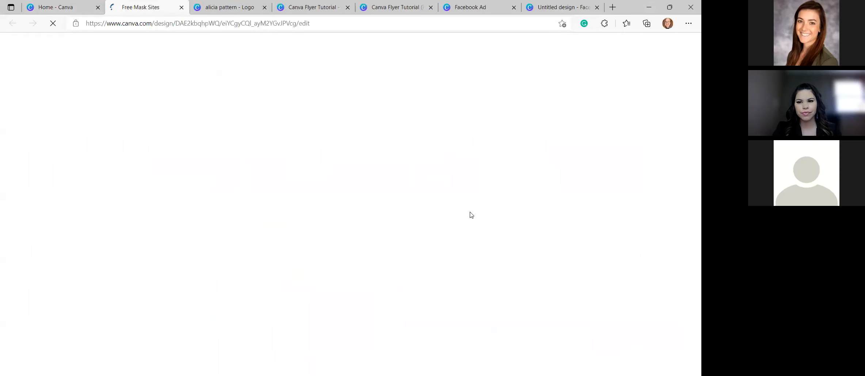
{"action": "scroll", "coordinate": [431, 292], "scroll_direction": "down", "scroll_amount": 5}
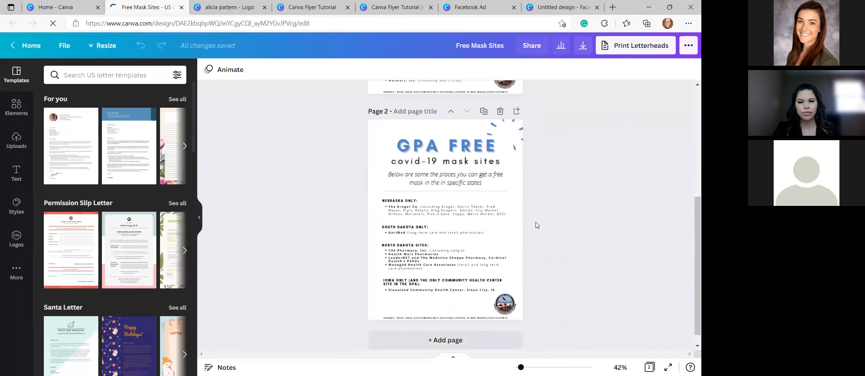
{"action": "key", "text": "ctrl+v"}
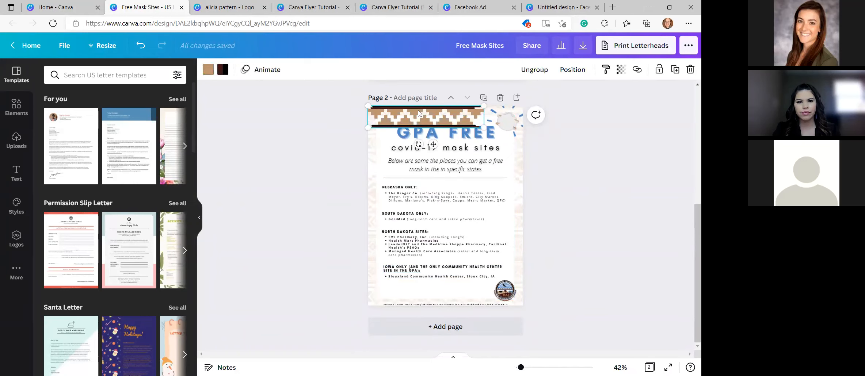
{"action": "key", "text": "Delete"}
Open the Canva Flyer Tutorial design from the recent designs on the home page and bring up its download options
{"action": "left_click", "coordinate": [86, 13]}
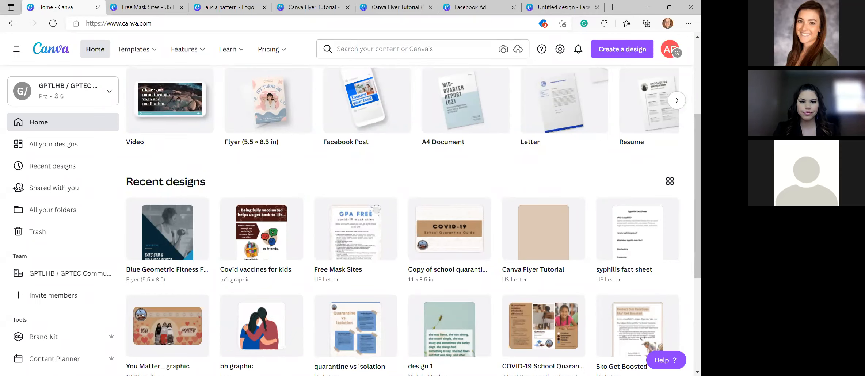
{"action": "left_click", "coordinate": [552, 250]}
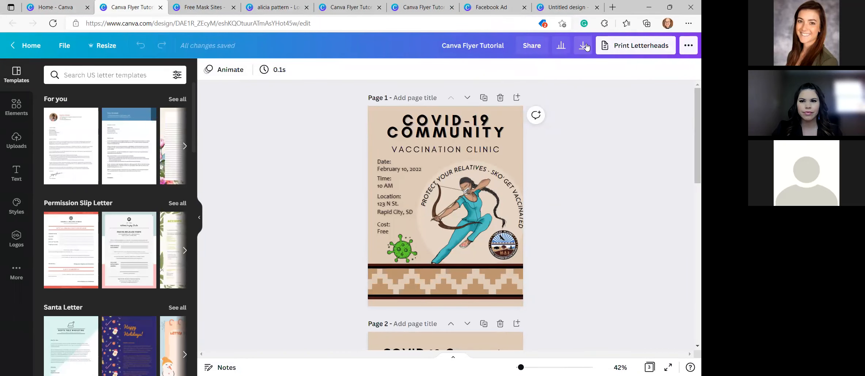
{"action": "left_click", "coordinate": [584, 46]}
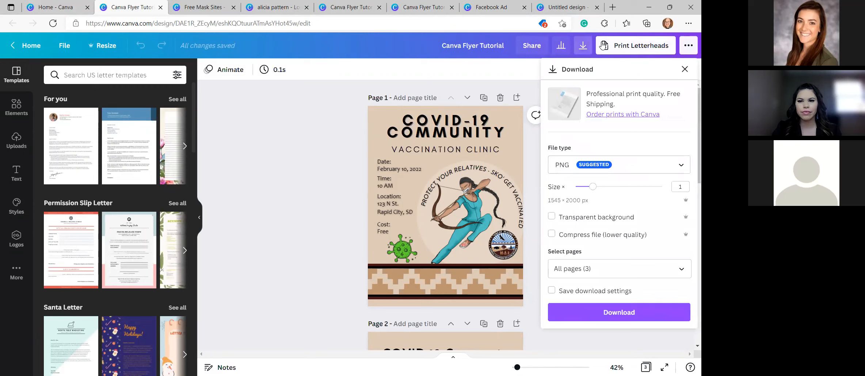
Look through the options for sharing, publishing and printing the flyer, including the social media destinations and print products
{"action": "left_click", "coordinate": [689, 45]}
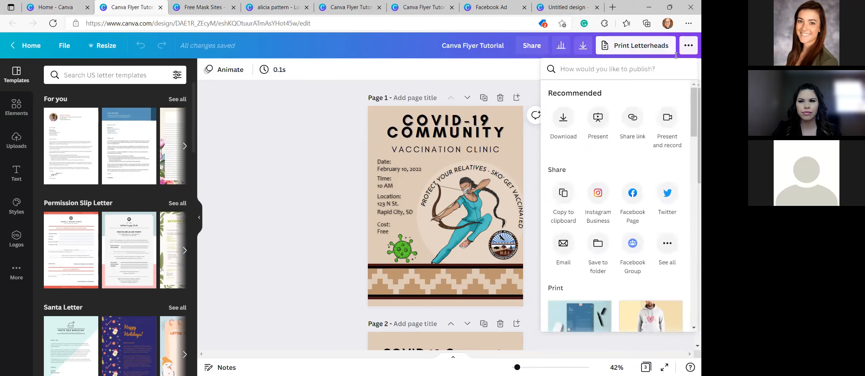
{"action": "scroll", "coordinate": [637, 285], "scroll_direction": "down", "scroll_amount": 4}
{"action": "scroll", "coordinate": [633, 266], "scroll_direction": "up", "scroll_amount": 4}
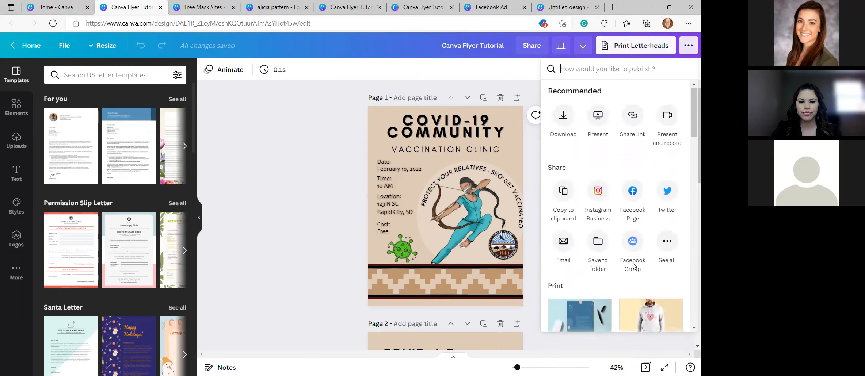
{"action": "scroll", "coordinate": [634, 266], "scroll_direction": "down", "scroll_amount": 10}
{"action": "scroll", "coordinate": [634, 269], "scroll_direction": "up", "scroll_amount": 10}
{"action": "scroll", "coordinate": [617, 289], "scroll_direction": "down", "scroll_amount": 3}
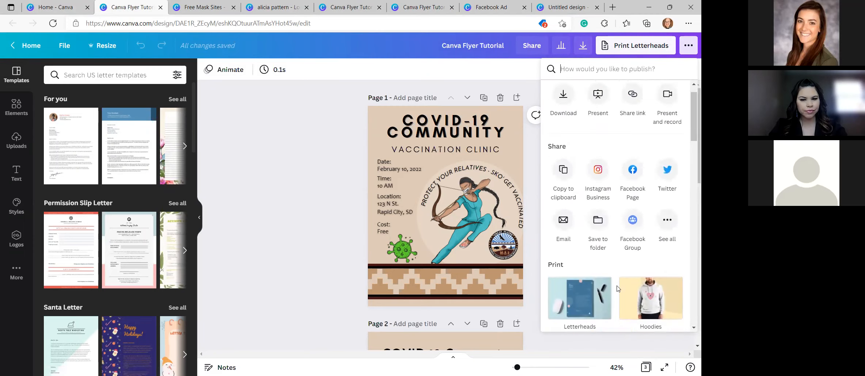
{"action": "scroll", "coordinate": [618, 289], "scroll_direction": "up", "scroll_amount": 1}
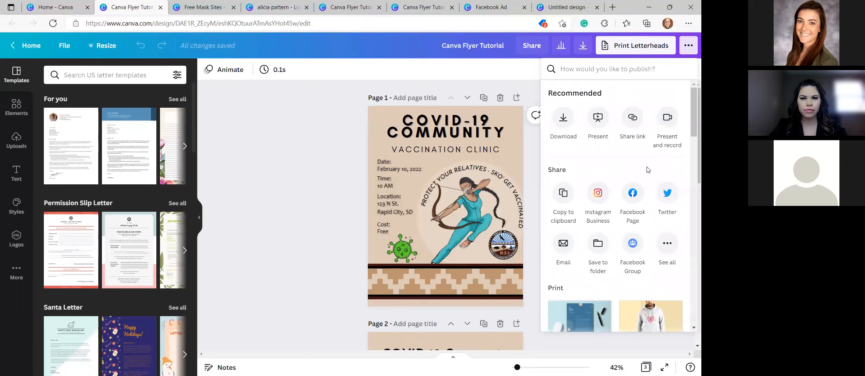
{"action": "scroll", "coordinate": [599, 196], "scroll_direction": "down", "scroll_amount": 2}
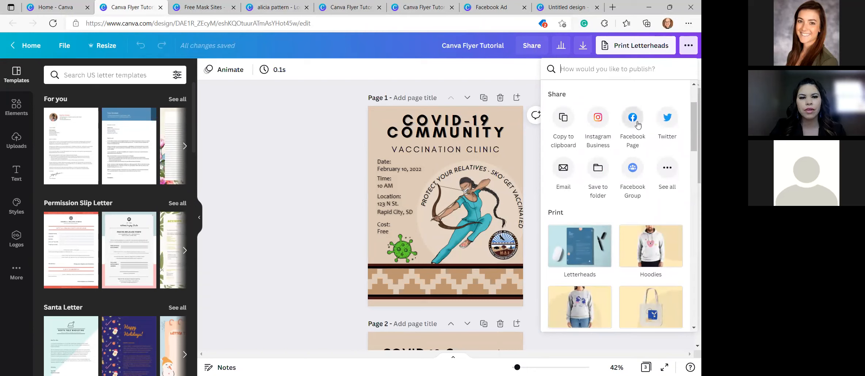
{"action": "scroll", "coordinate": [651, 188], "scroll_direction": "up", "scroll_amount": 1}
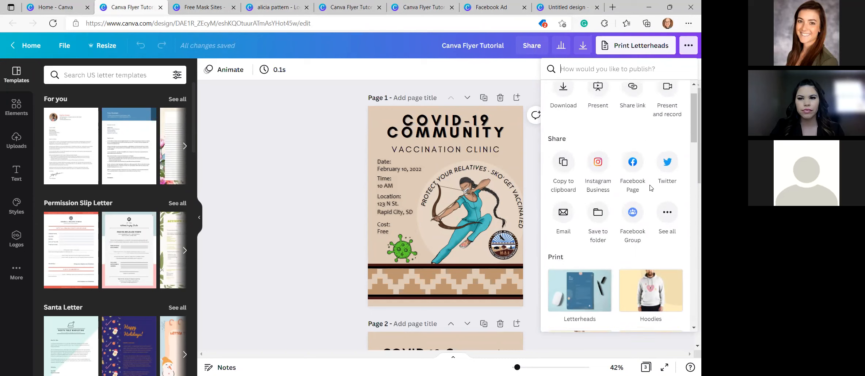
{"action": "scroll", "coordinate": [650, 188], "scroll_direction": "up", "scroll_amount": 1}
Download only page 1 of the flyer as a PDF Standard file
{"action": "left_click", "coordinate": [587, 46]}
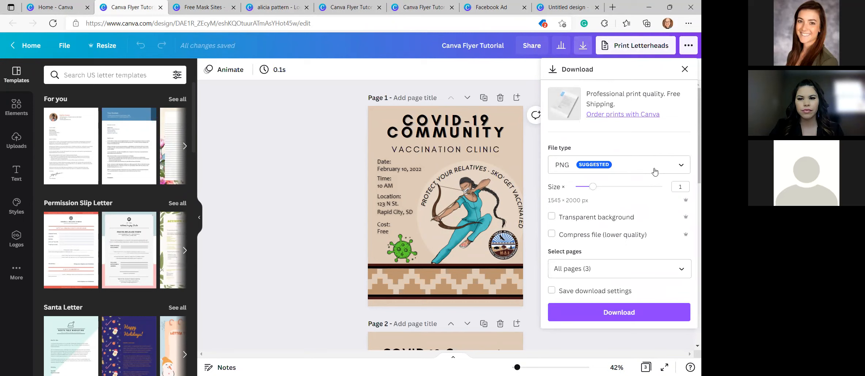
{"action": "left_click", "coordinate": [658, 171]}
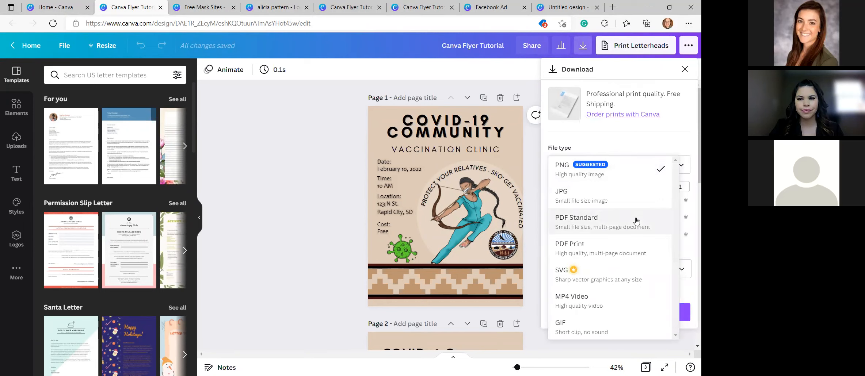
{"action": "left_click", "coordinate": [638, 233]}
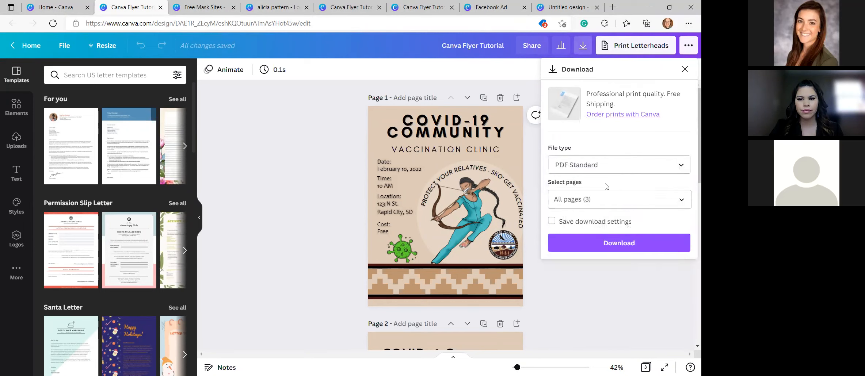
{"action": "left_click", "coordinate": [631, 200]}
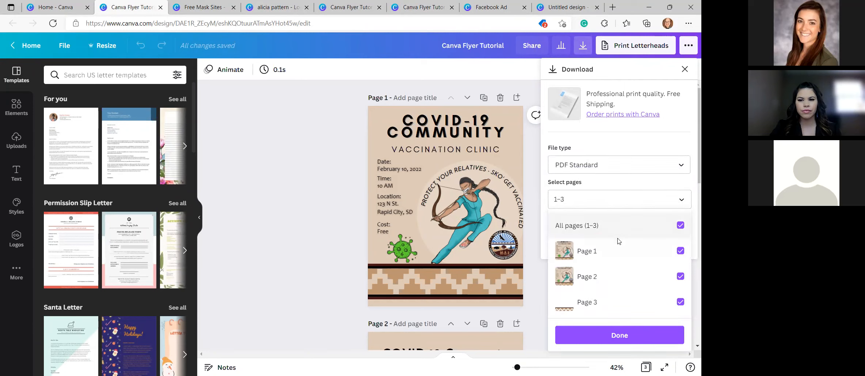
{"action": "left_click", "coordinate": [608, 256]}
{"action": "left_click", "coordinate": [664, 225]}
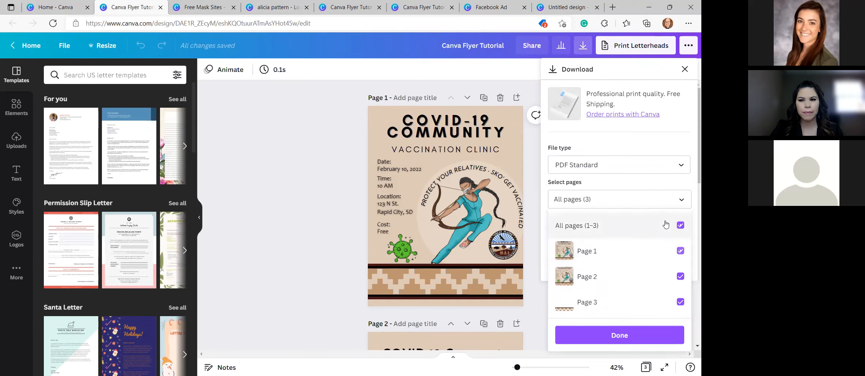
{"action": "left_click", "coordinate": [665, 225]}
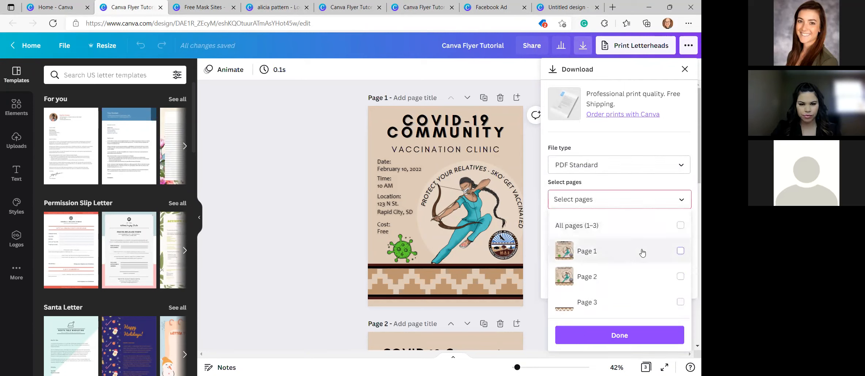
{"action": "left_click", "coordinate": [639, 252]}
{"action": "left_click", "coordinate": [618, 336]}
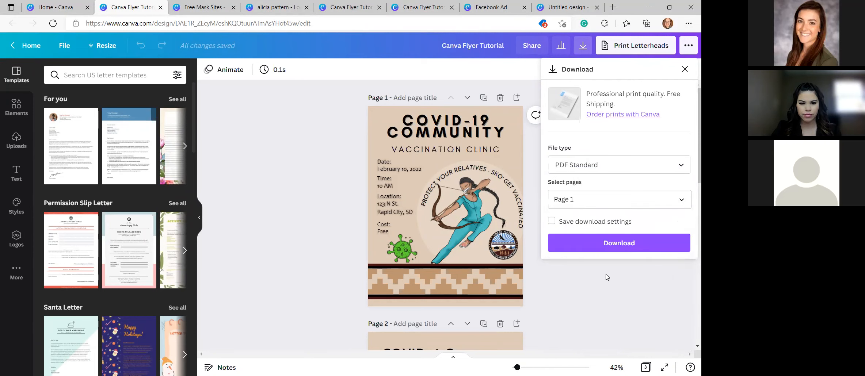
{"action": "left_click", "coordinate": [610, 244]}
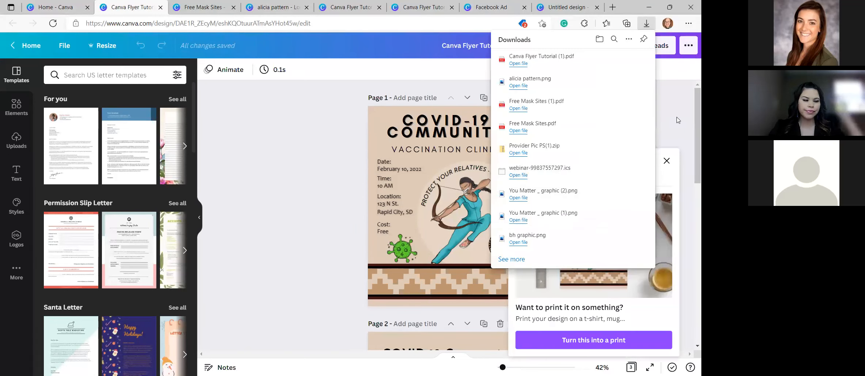
{"action": "left_click", "coordinate": [655, 142]}
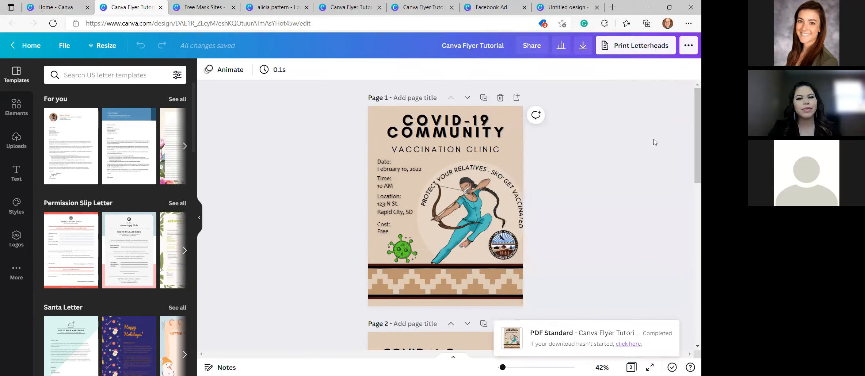